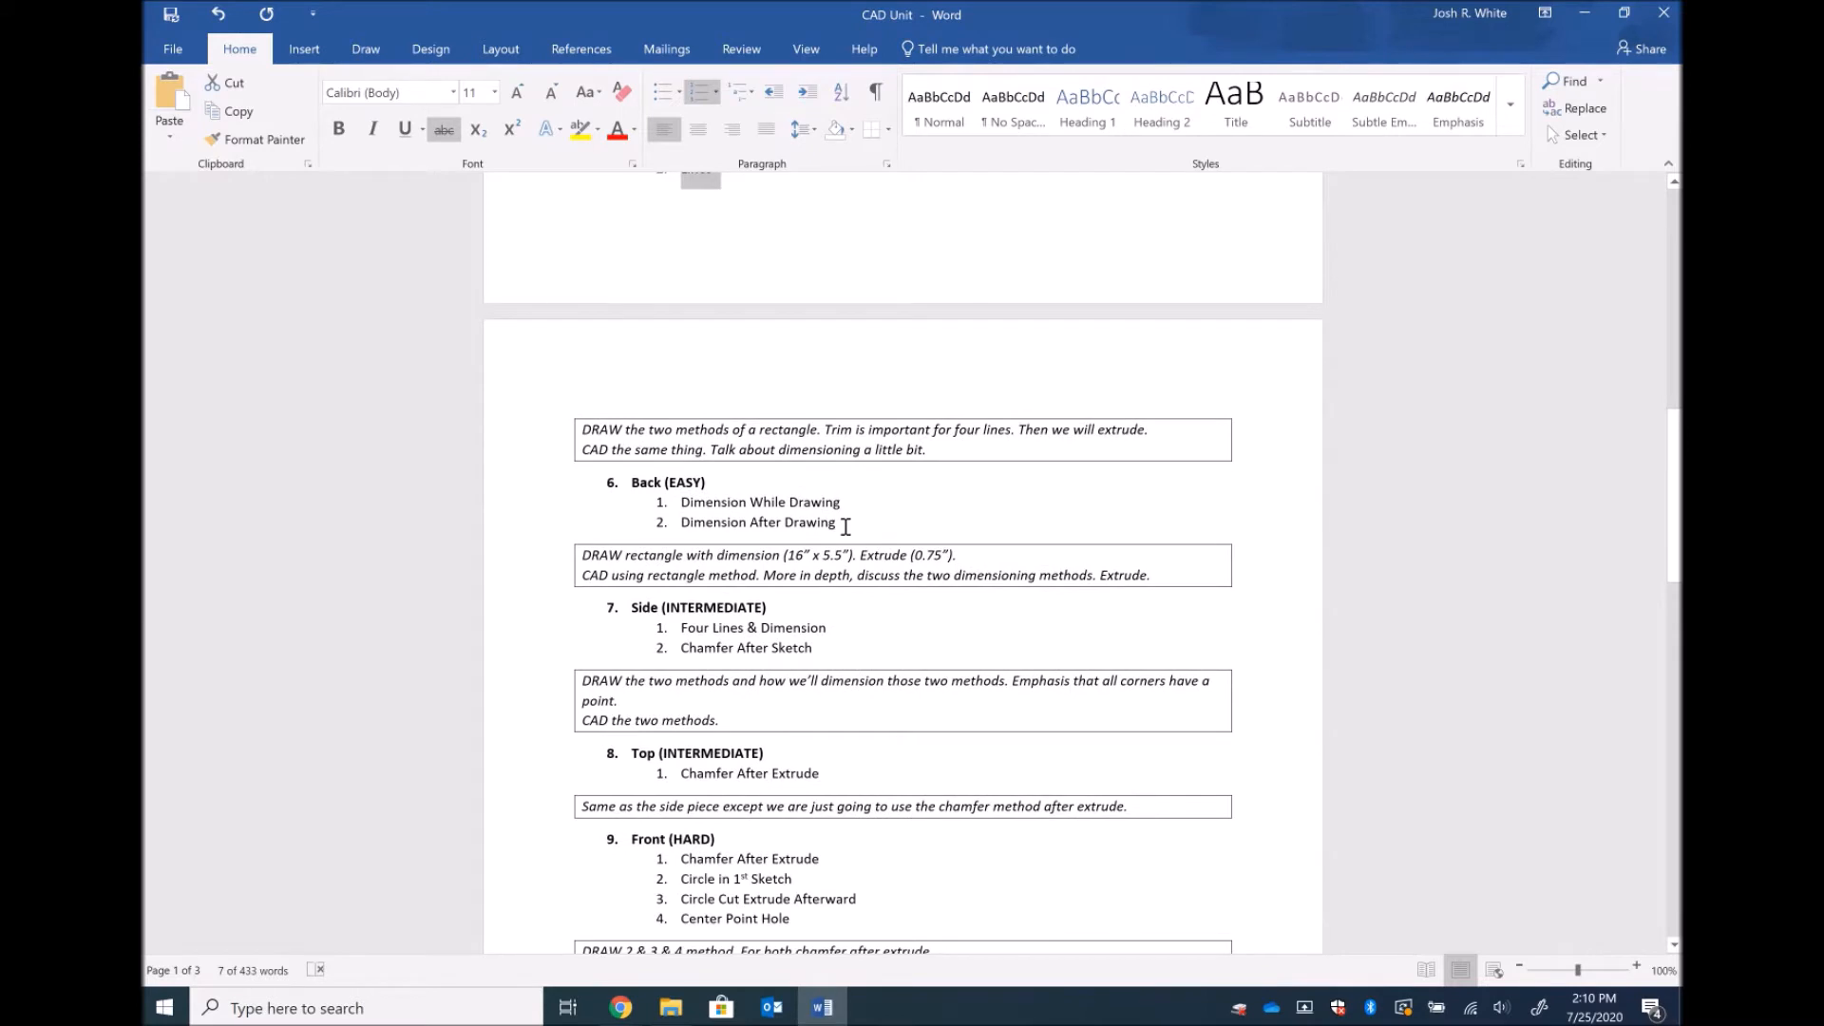
Step: Strike through the Back (EASY), Side (INTERMEDIATE) and Top (INTERMEDIATE) headings and their sub-items in the outline
left_click(439, 133)
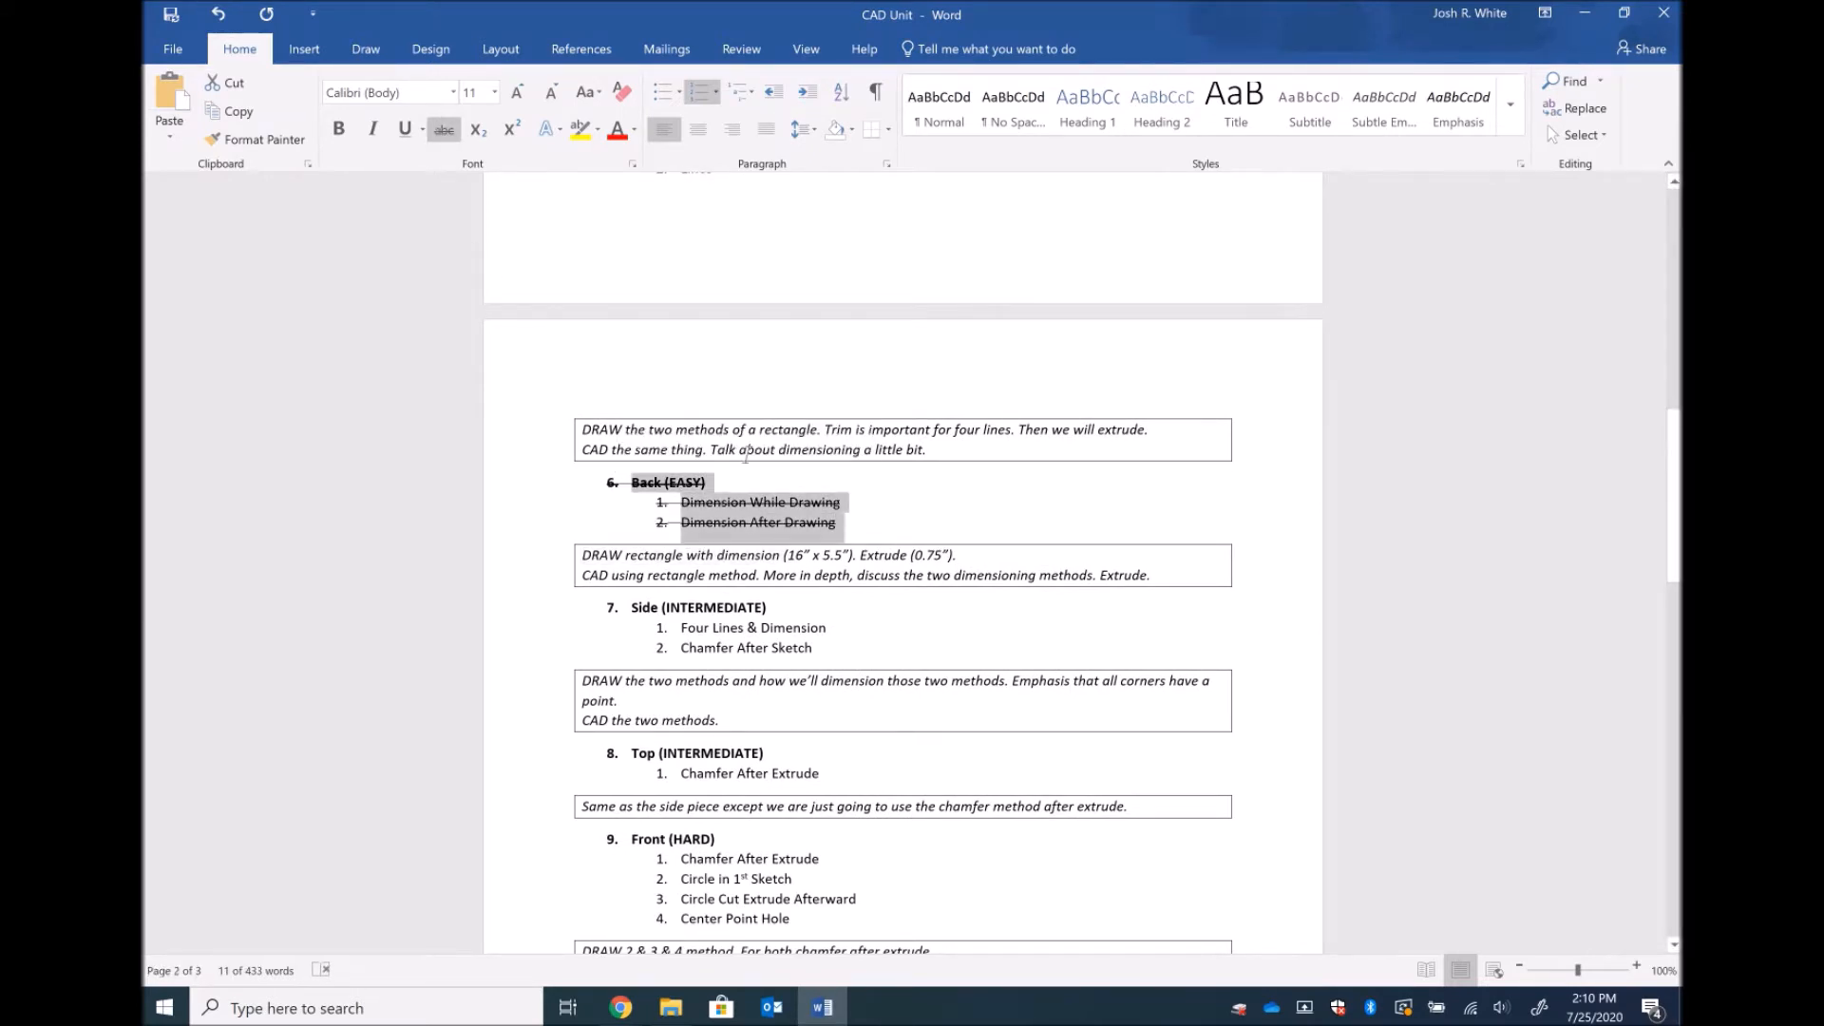
scroll(746, 454, "down", 2)
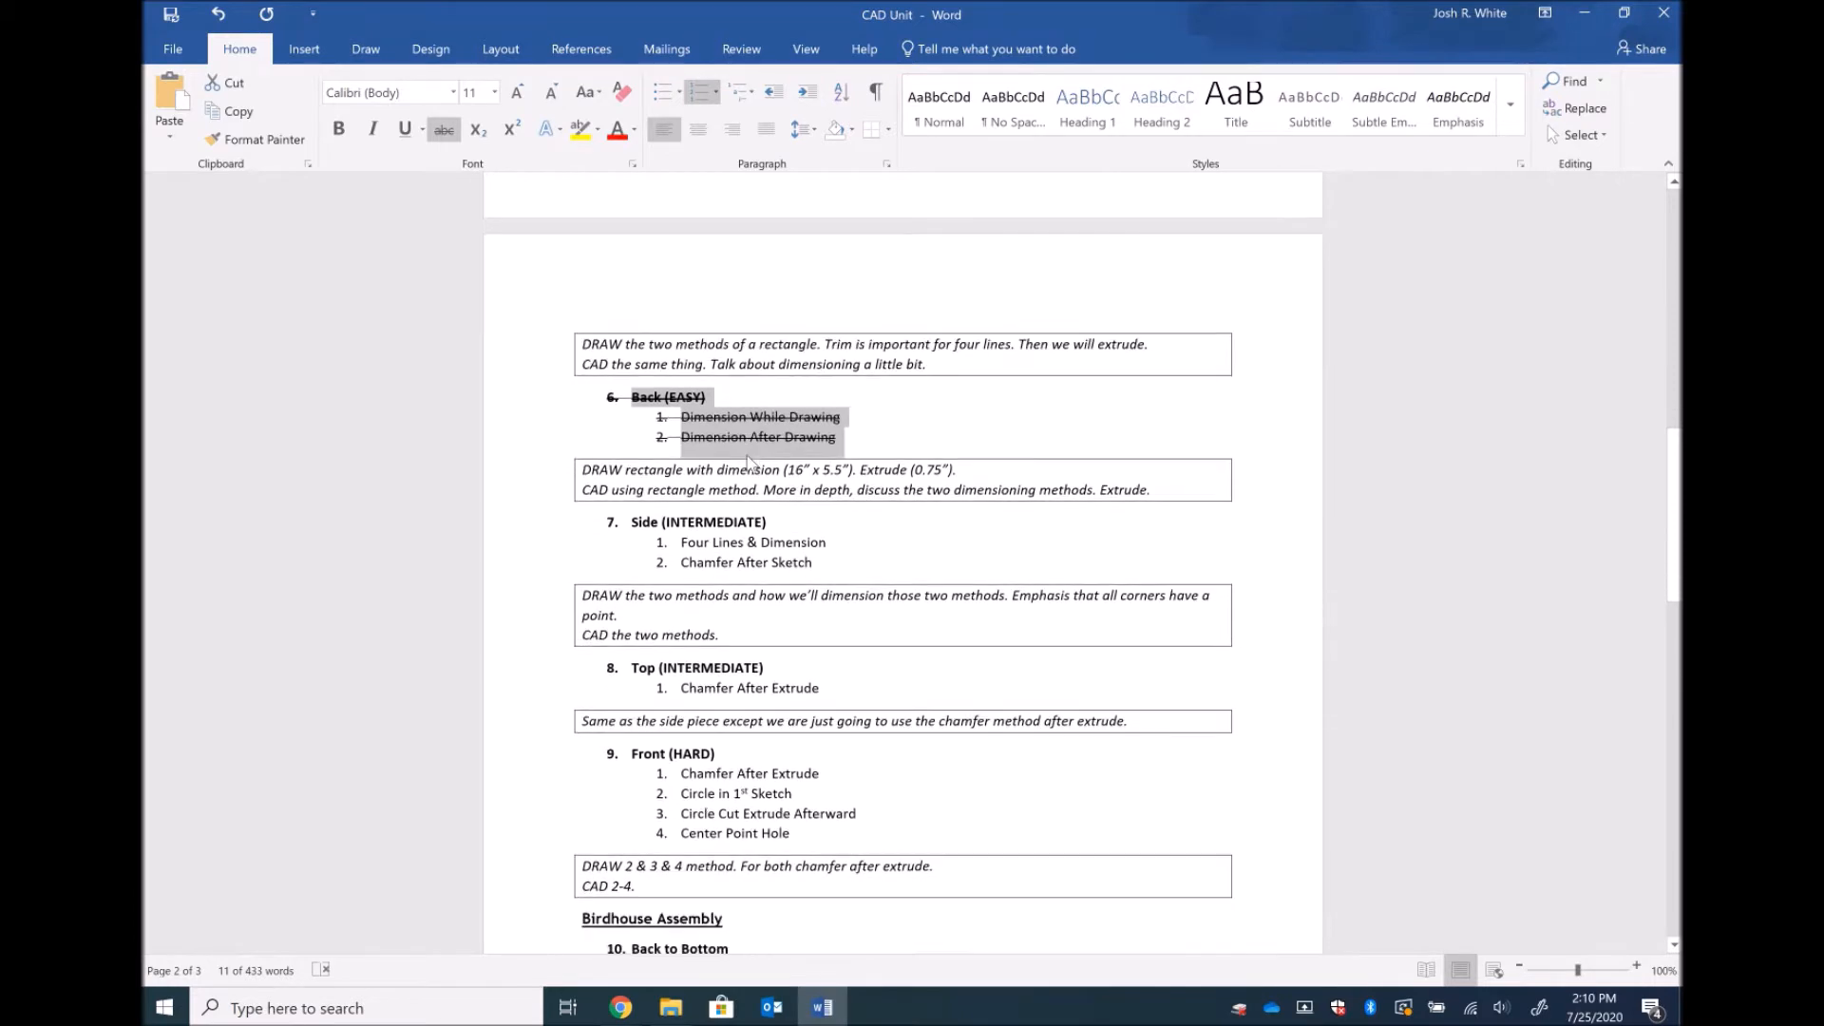
left_click_drag(825, 562, 632, 530)
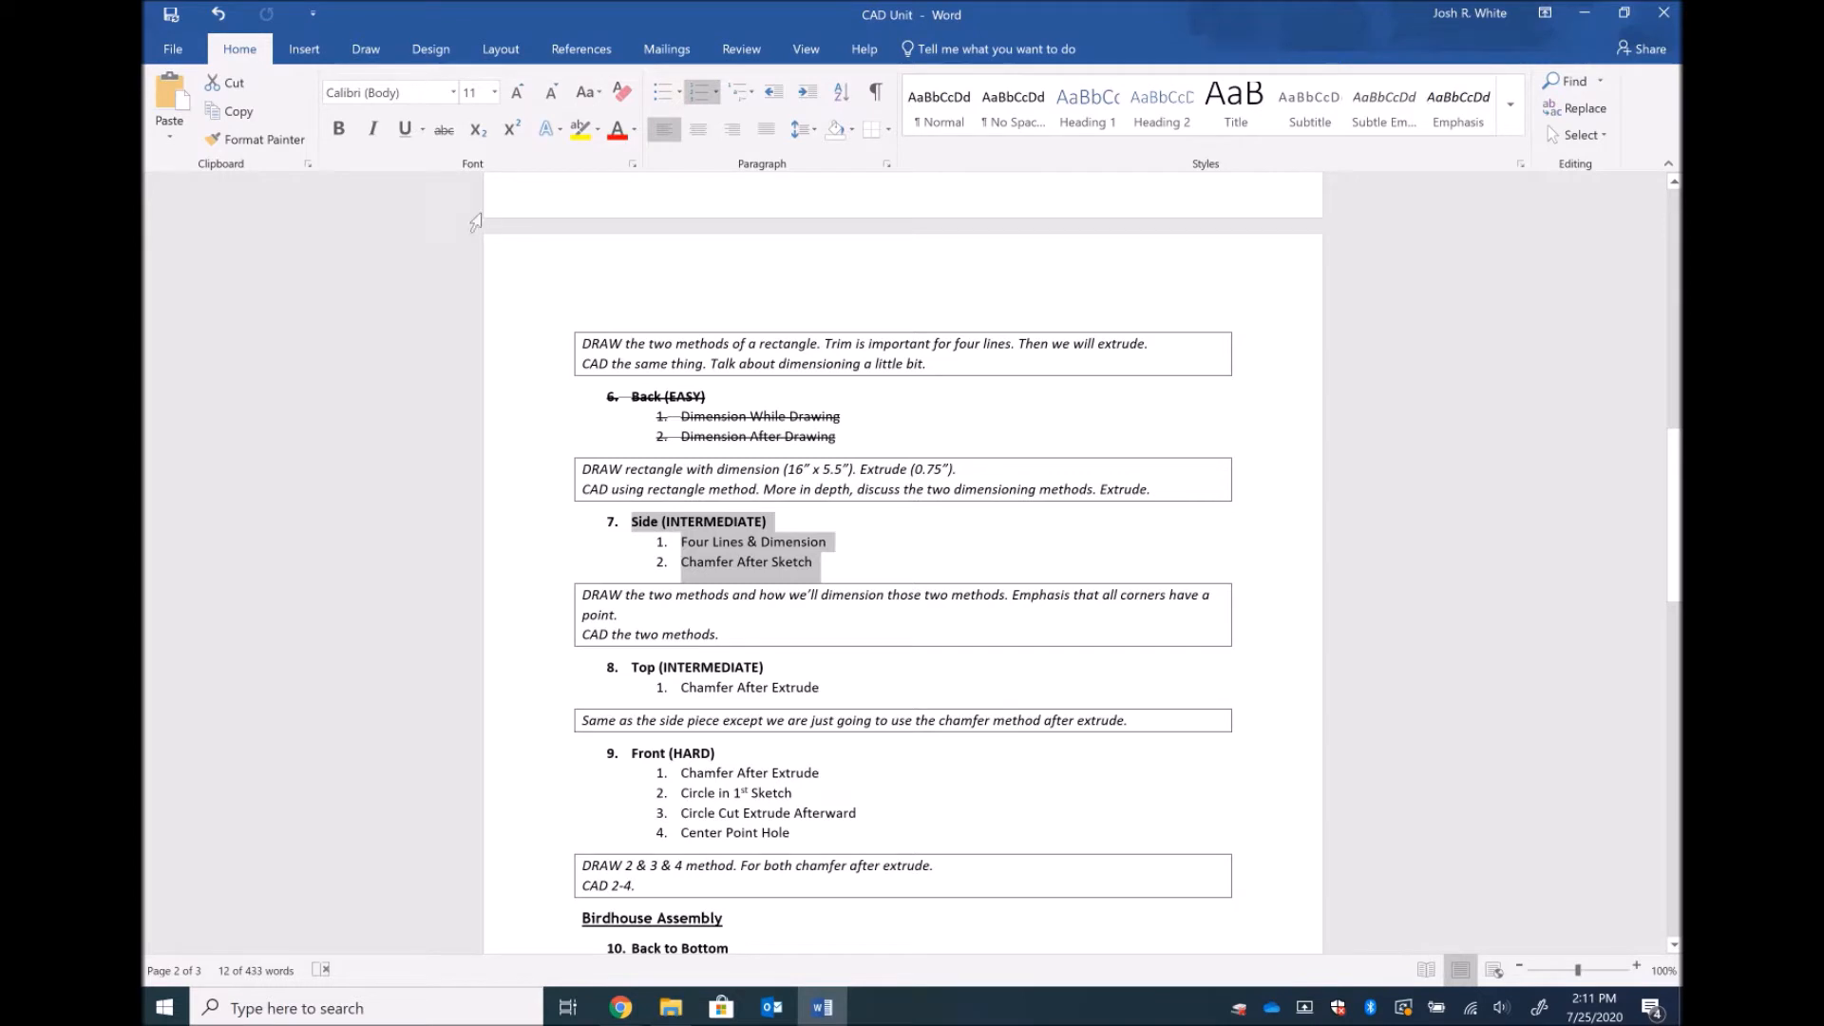
left_click(444, 131)
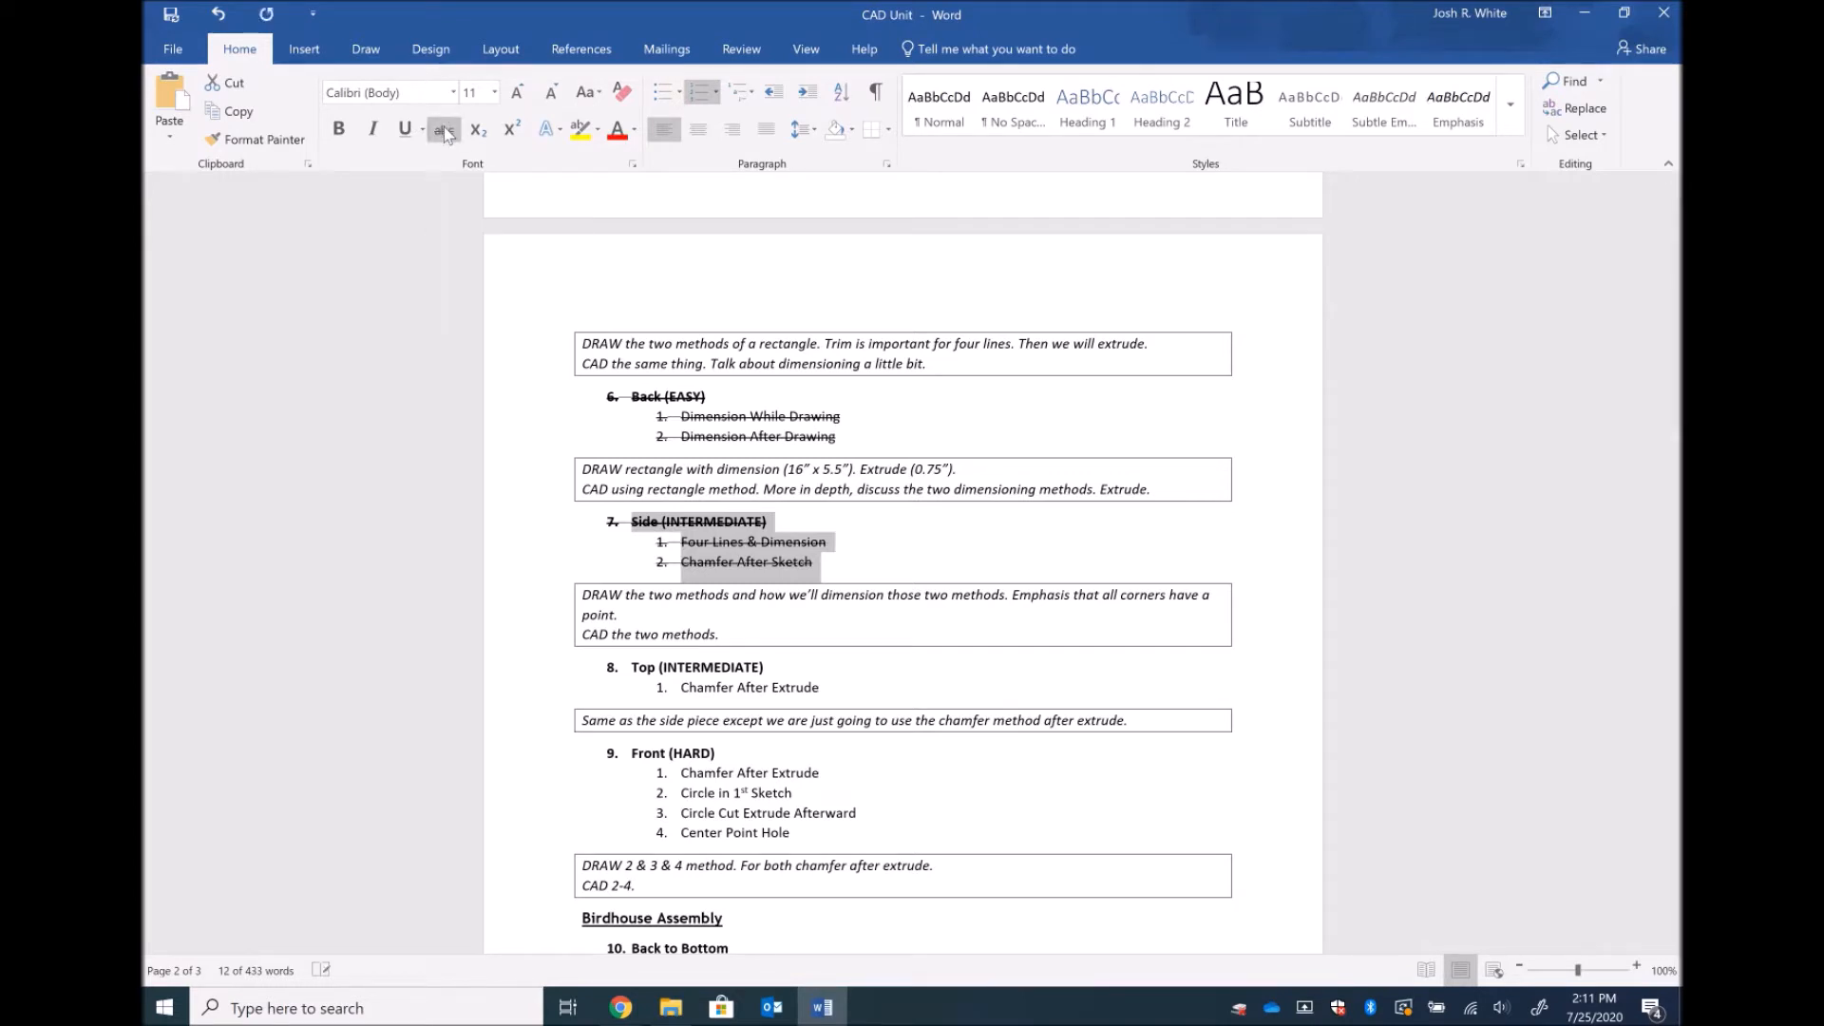
left_click_drag(830, 685, 624, 653)
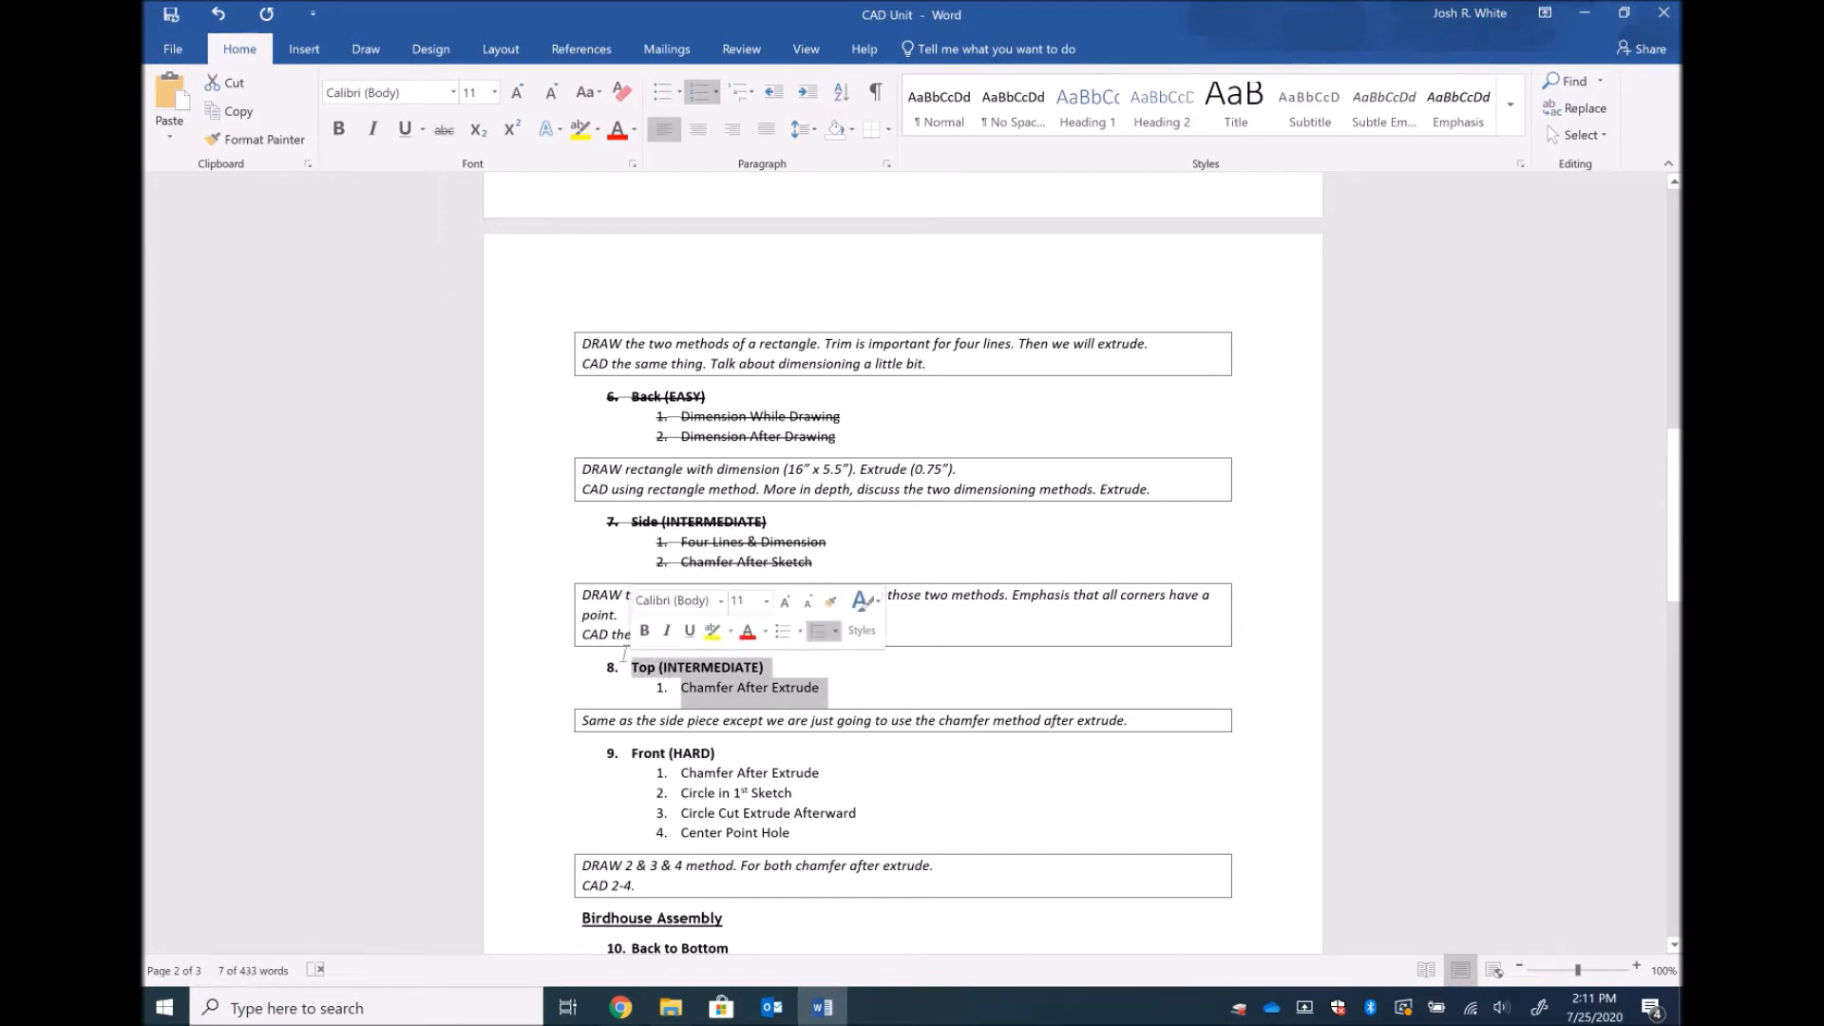
left_click(444, 131)
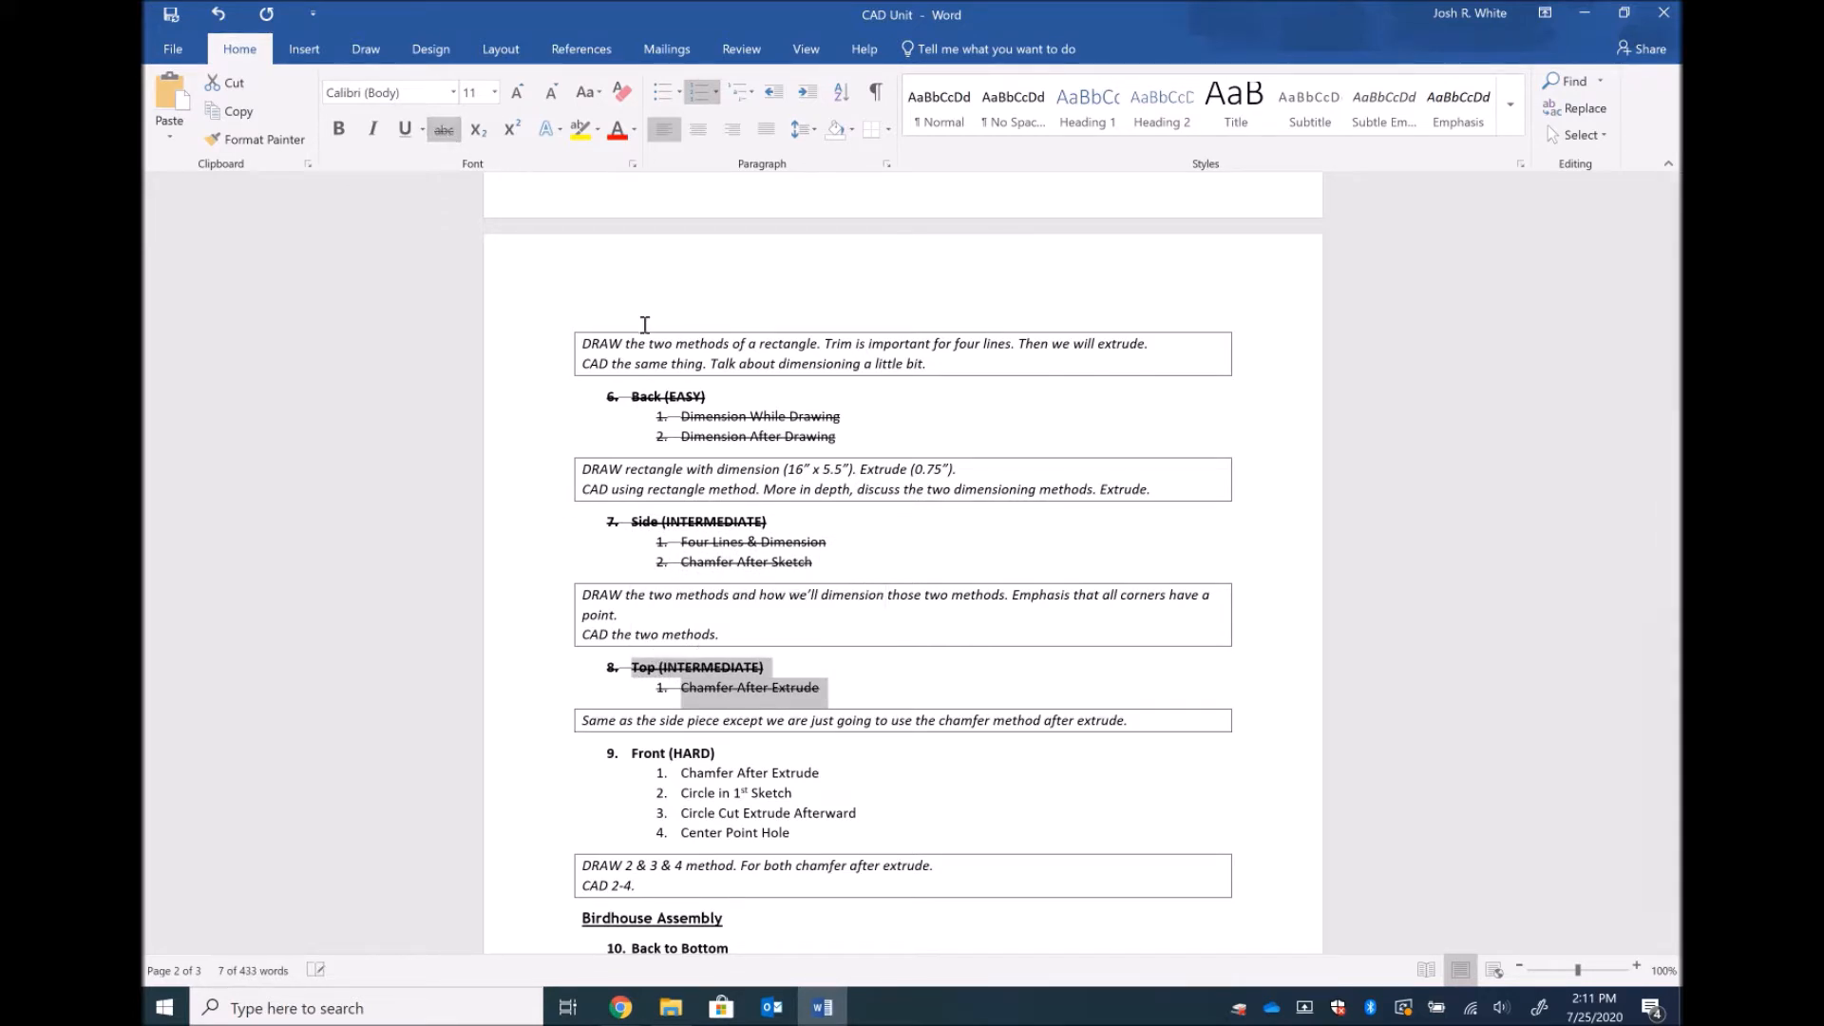
scroll(801, 663, "down", 2)
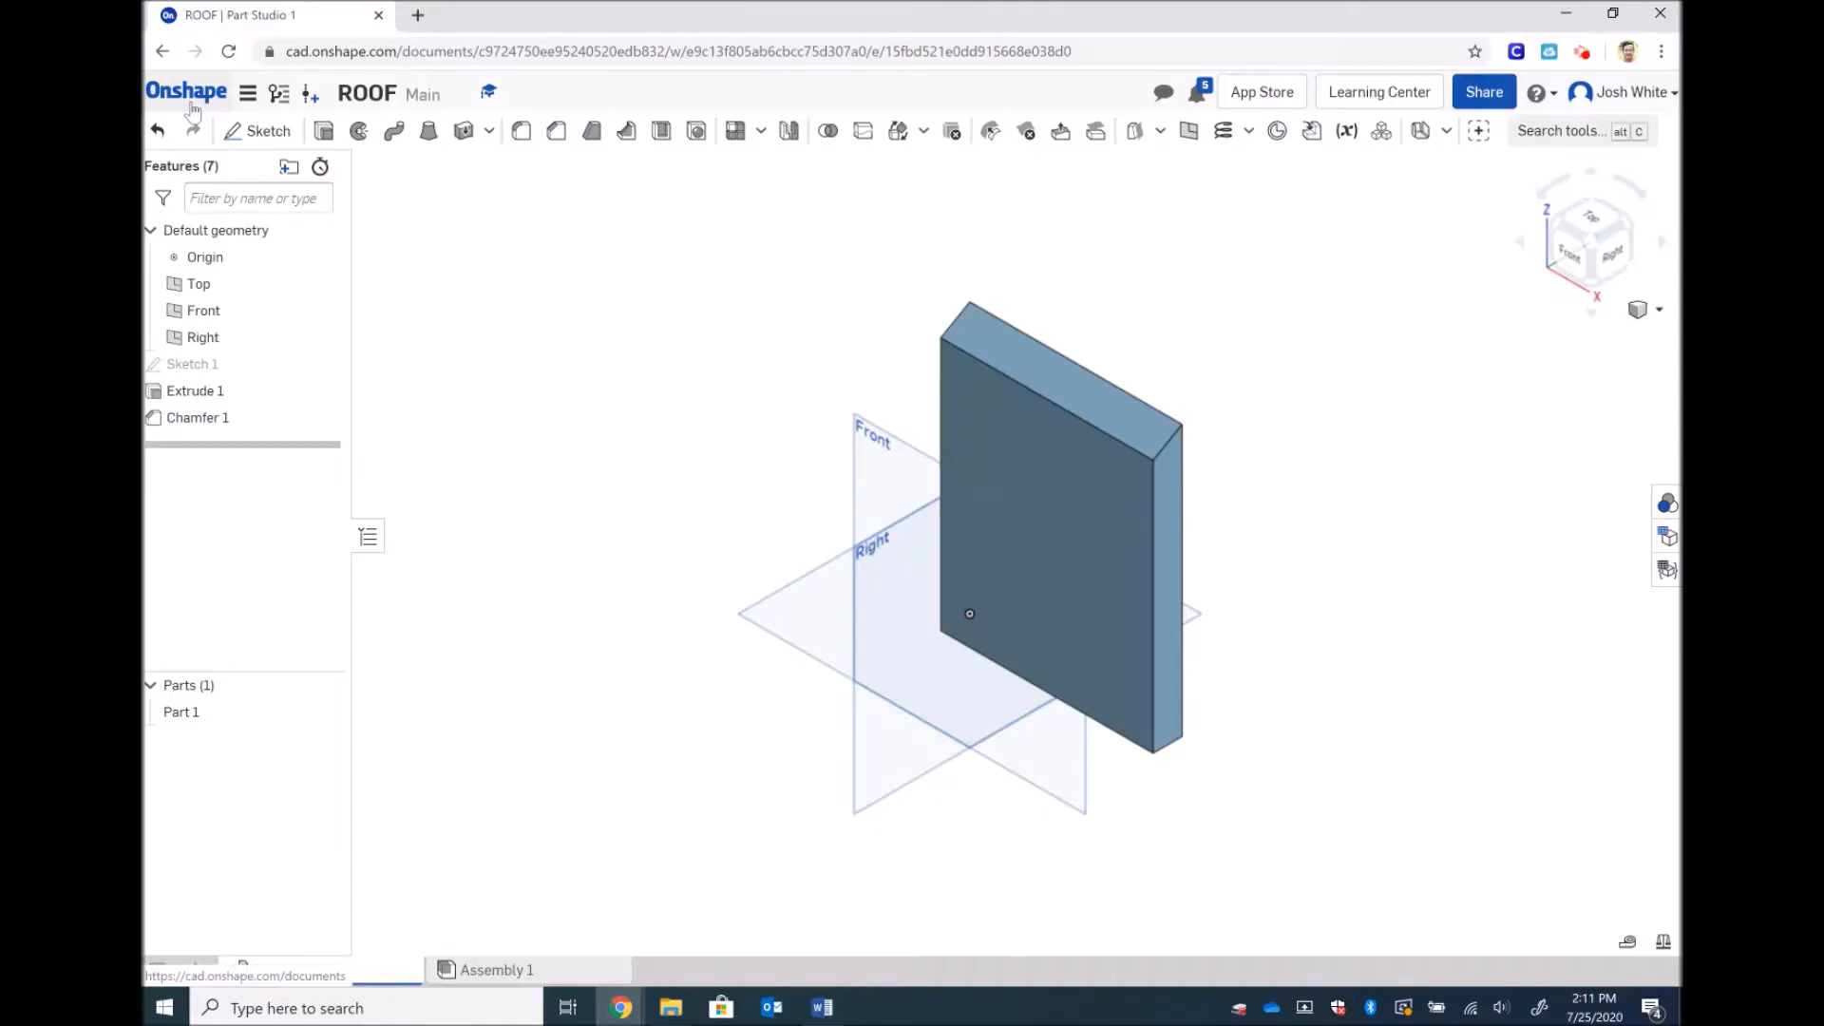
Step: Switch to Onshape and create a new document named FRONT
left_click(192, 108)
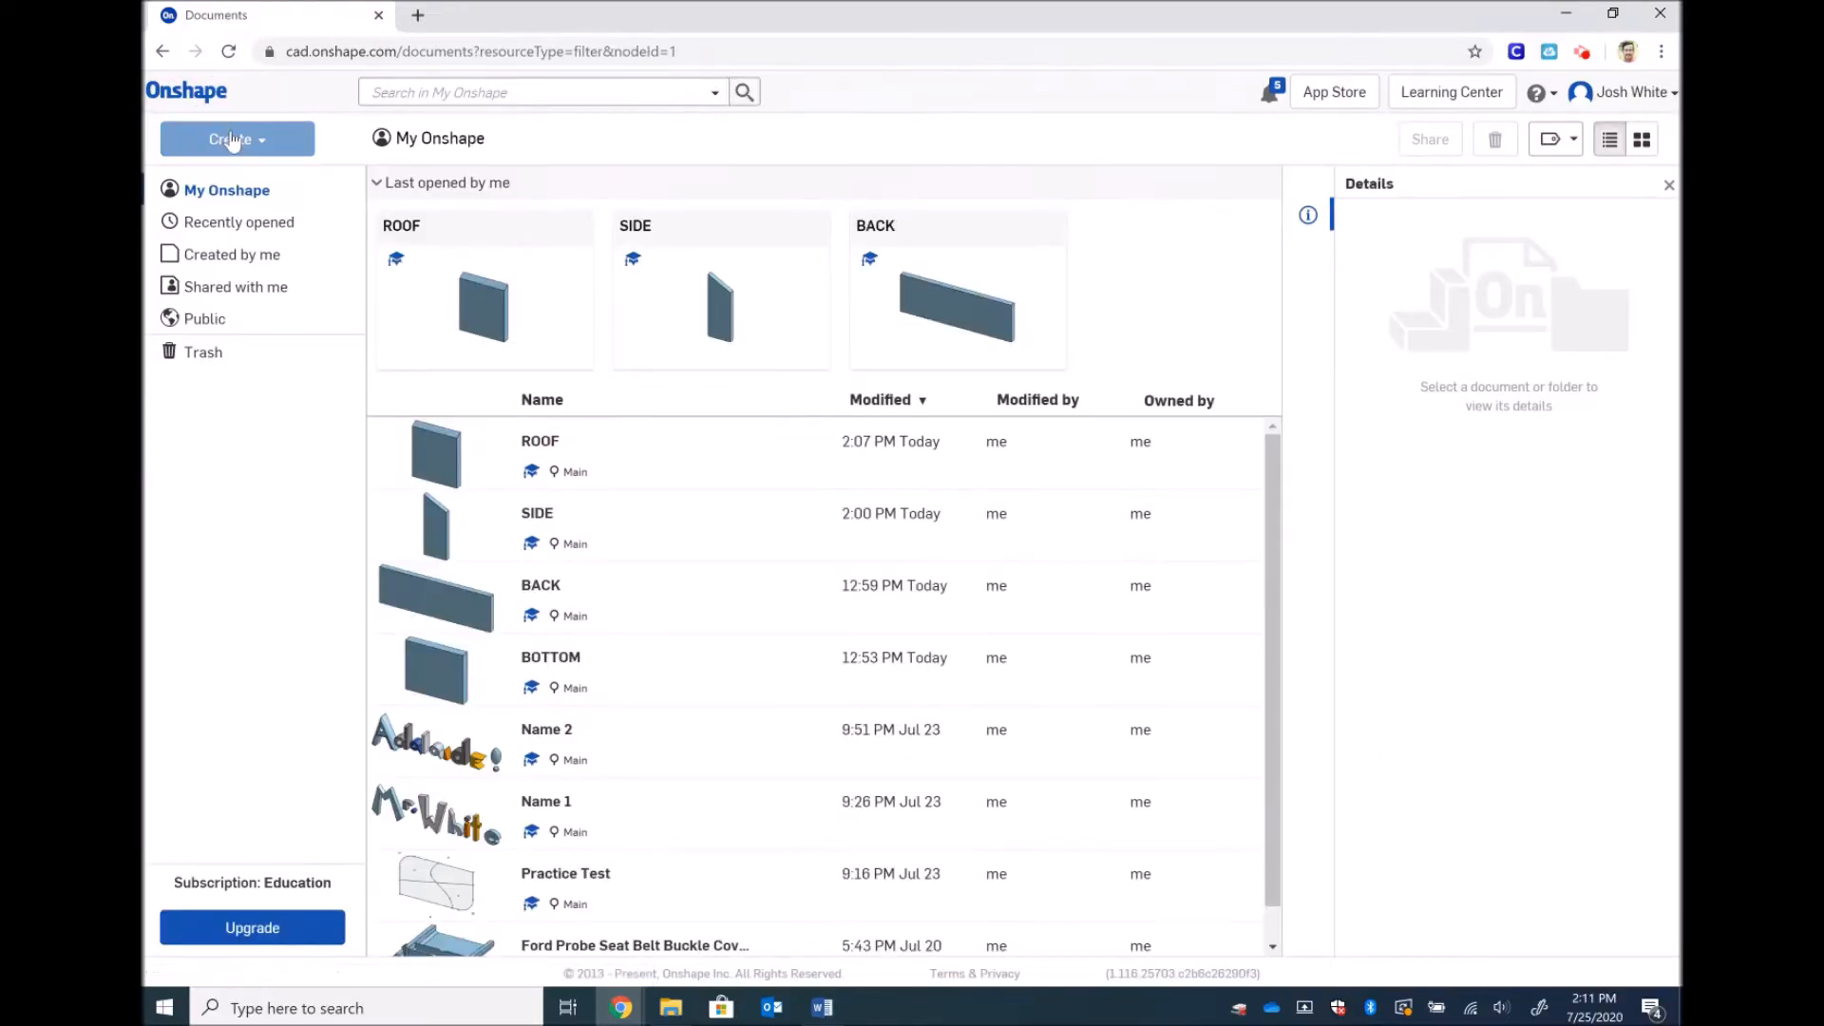
left_click(230, 140)
left_click(238, 181)
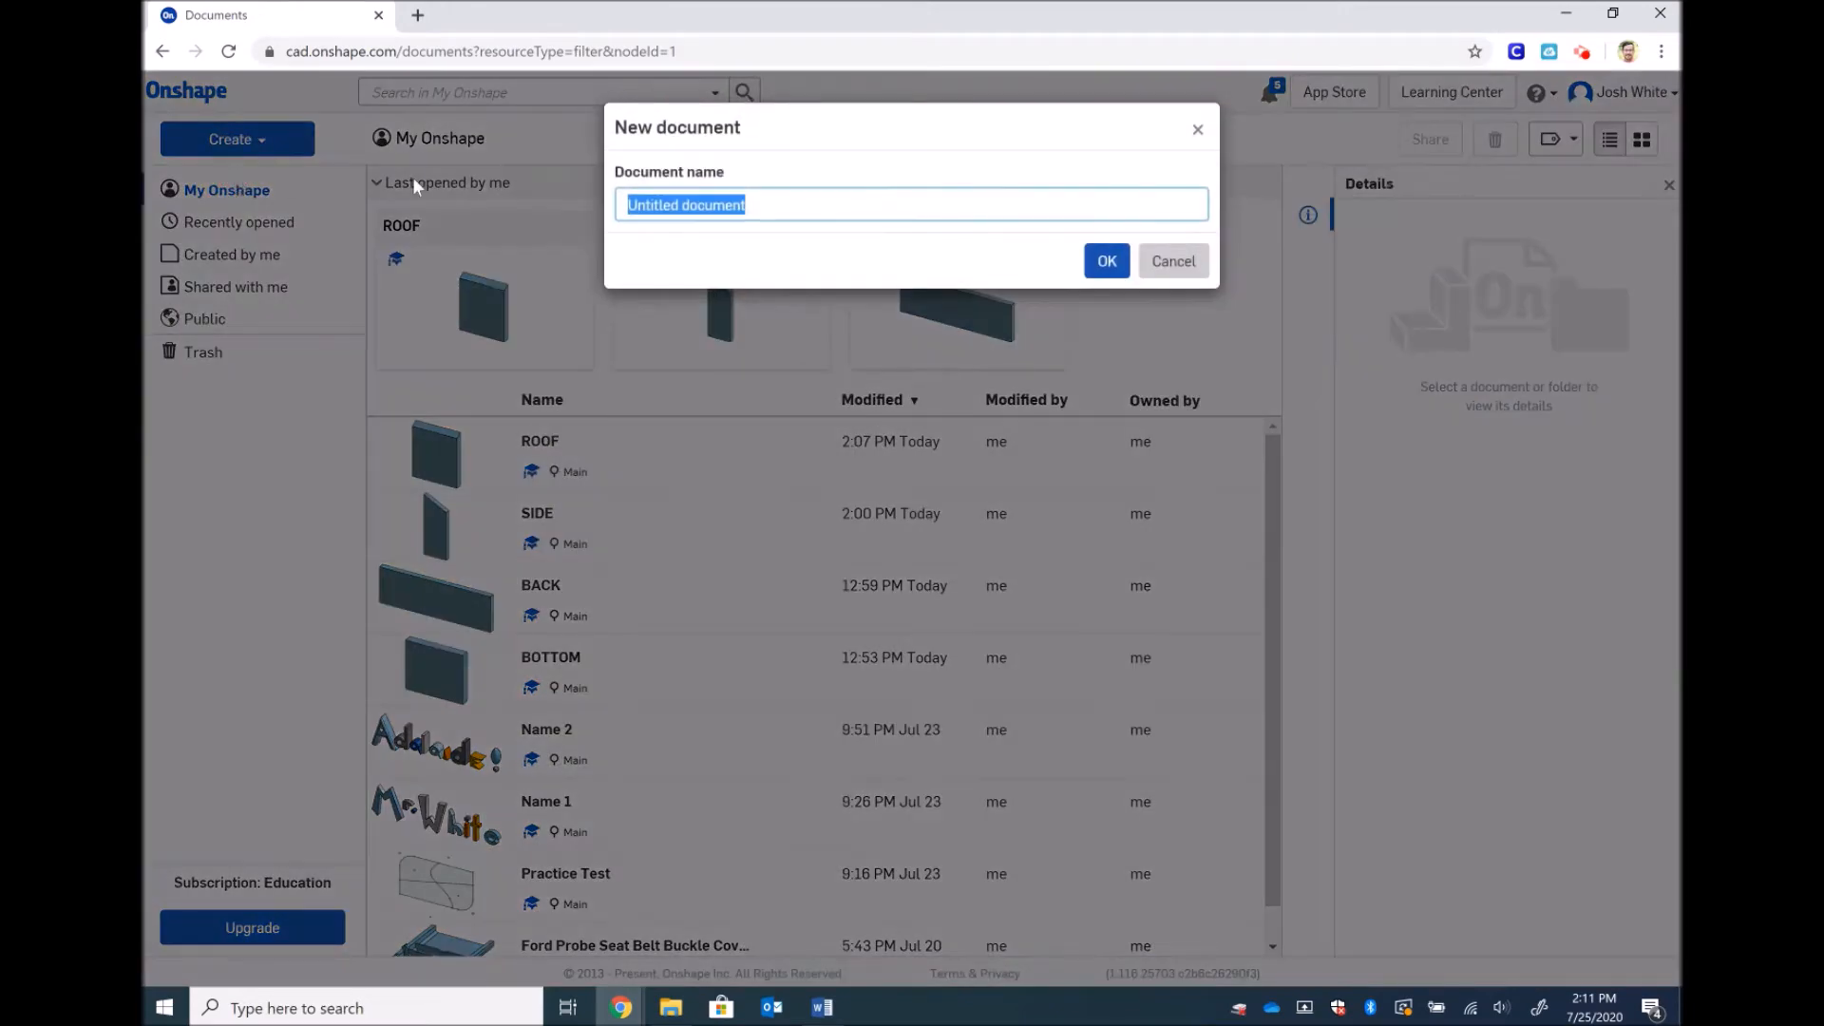
type("FRONT")
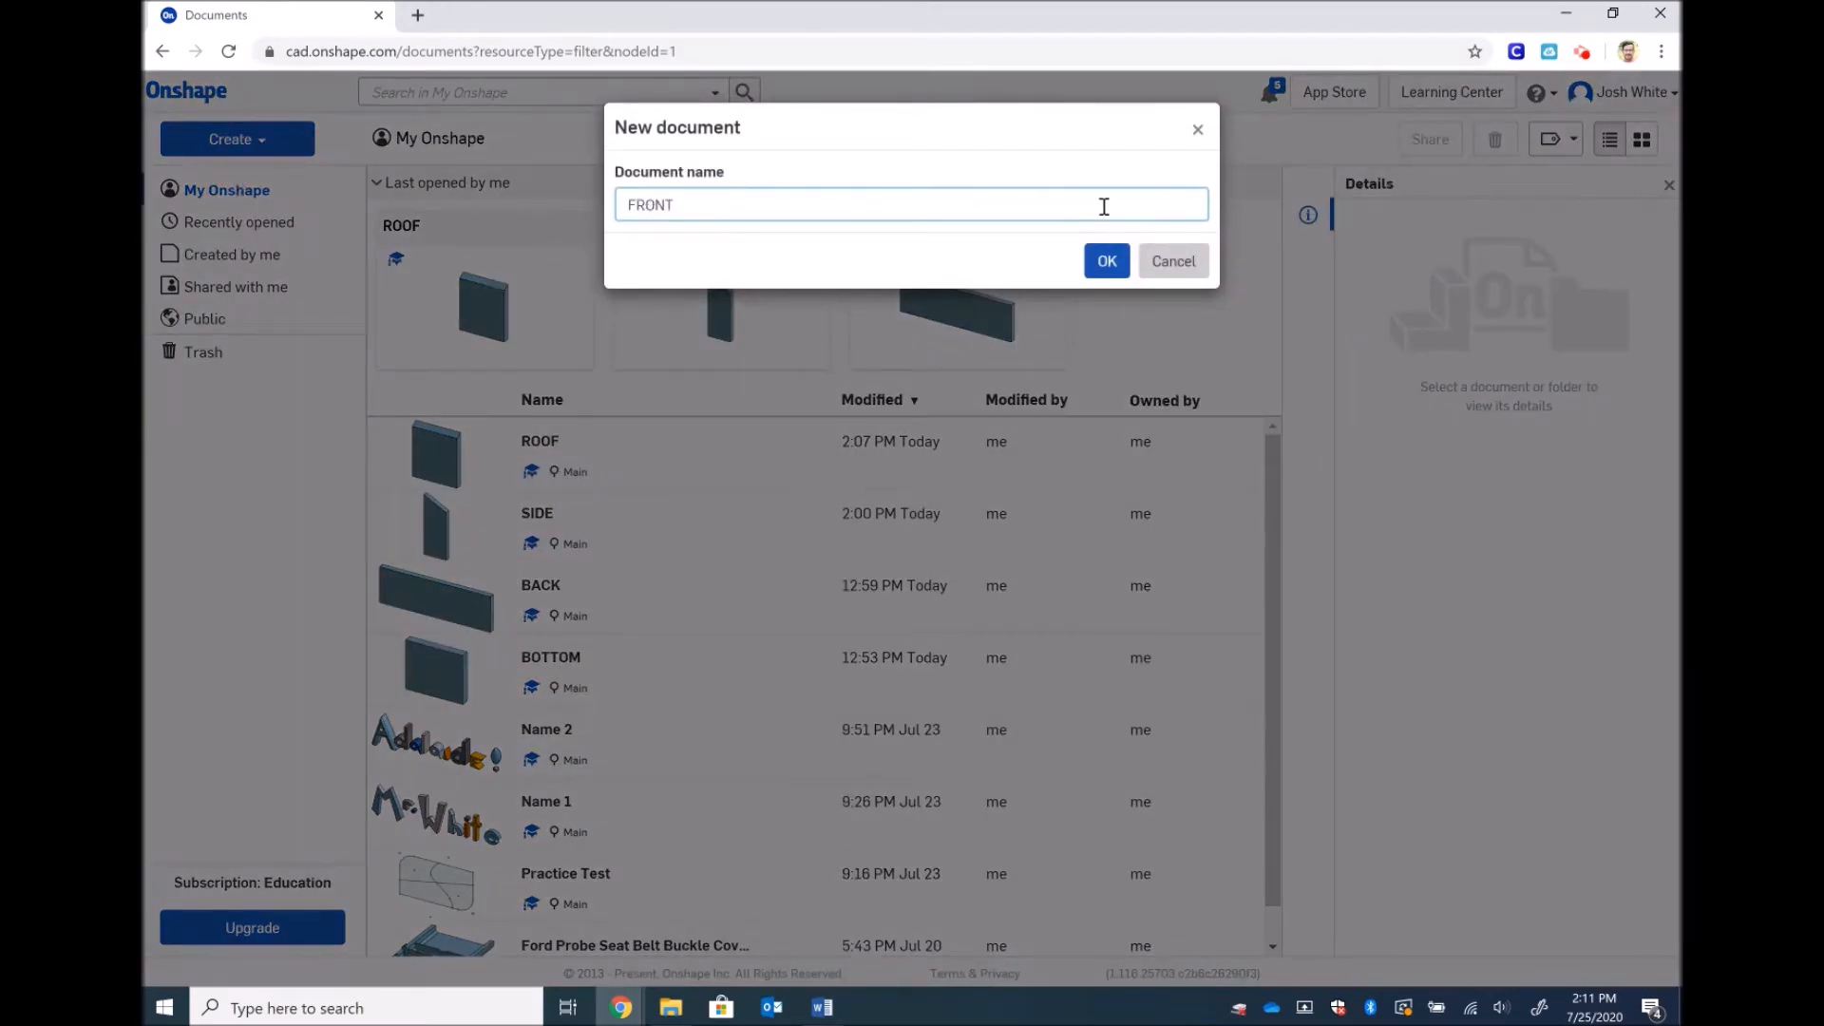
left_click(1107, 260)
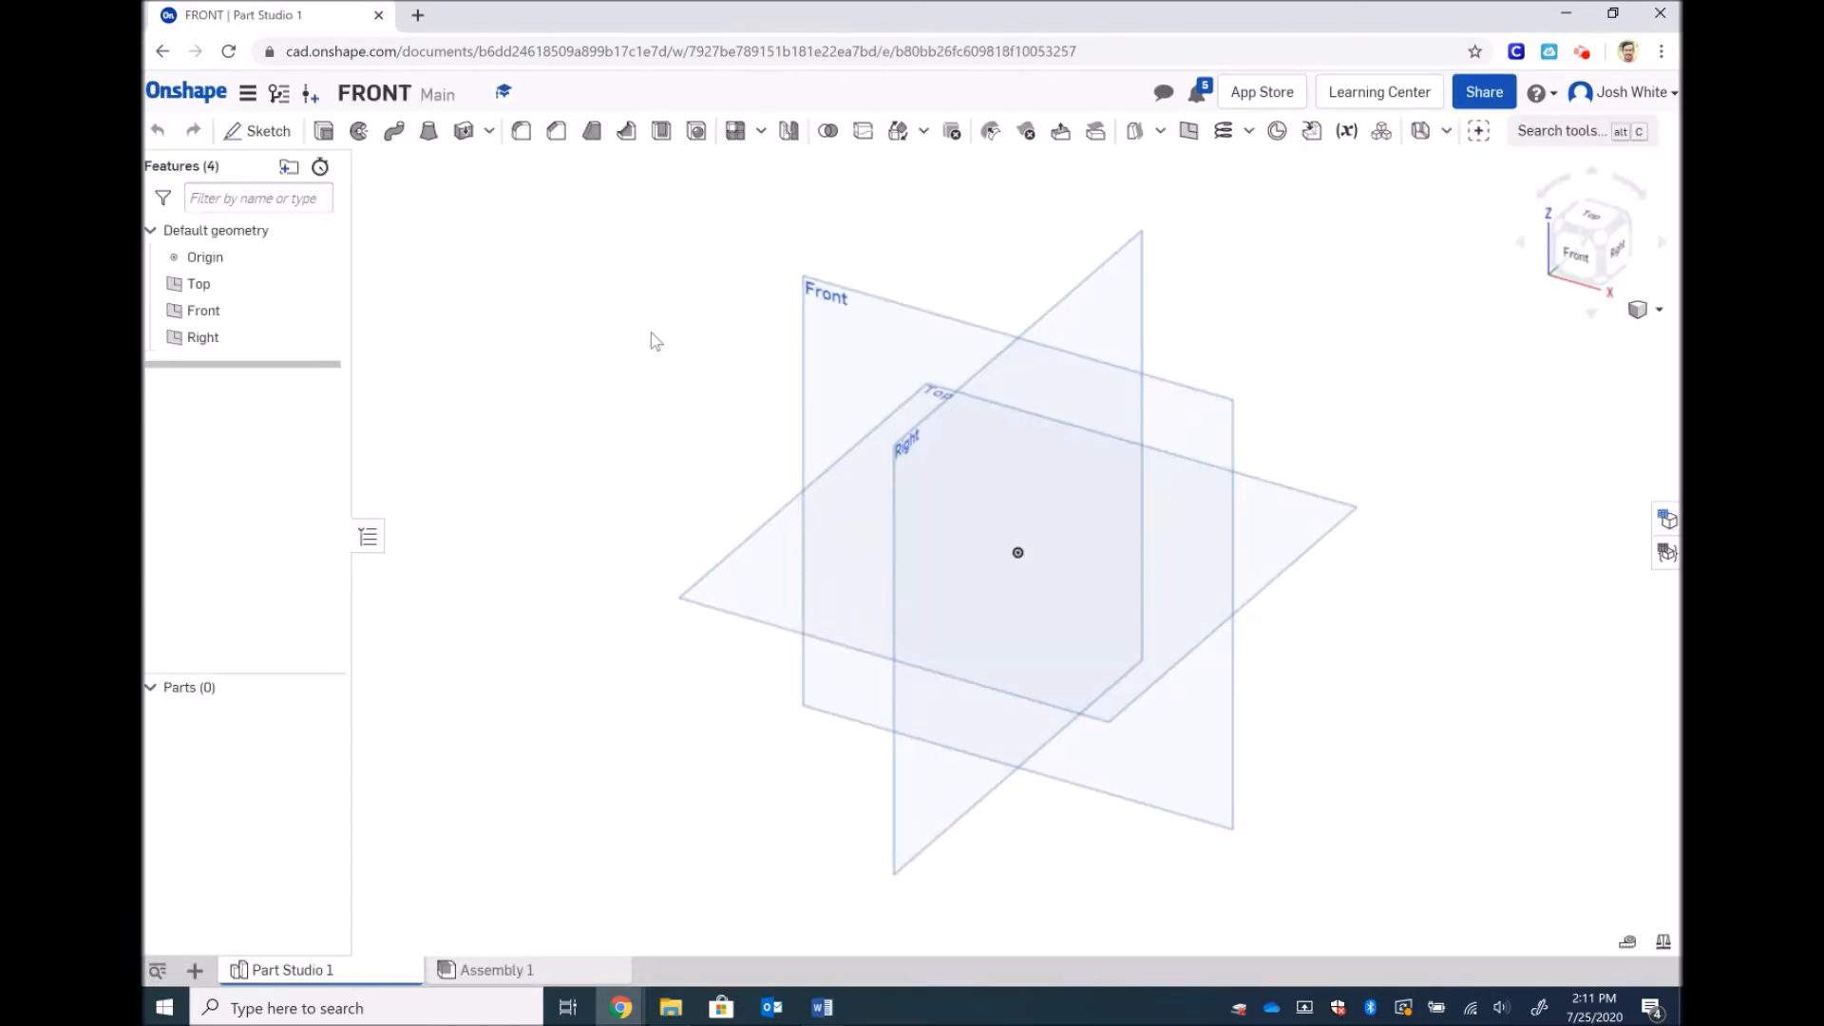
Step: Start a new sketch on the Front plane and view it straight on
left_click(269, 136)
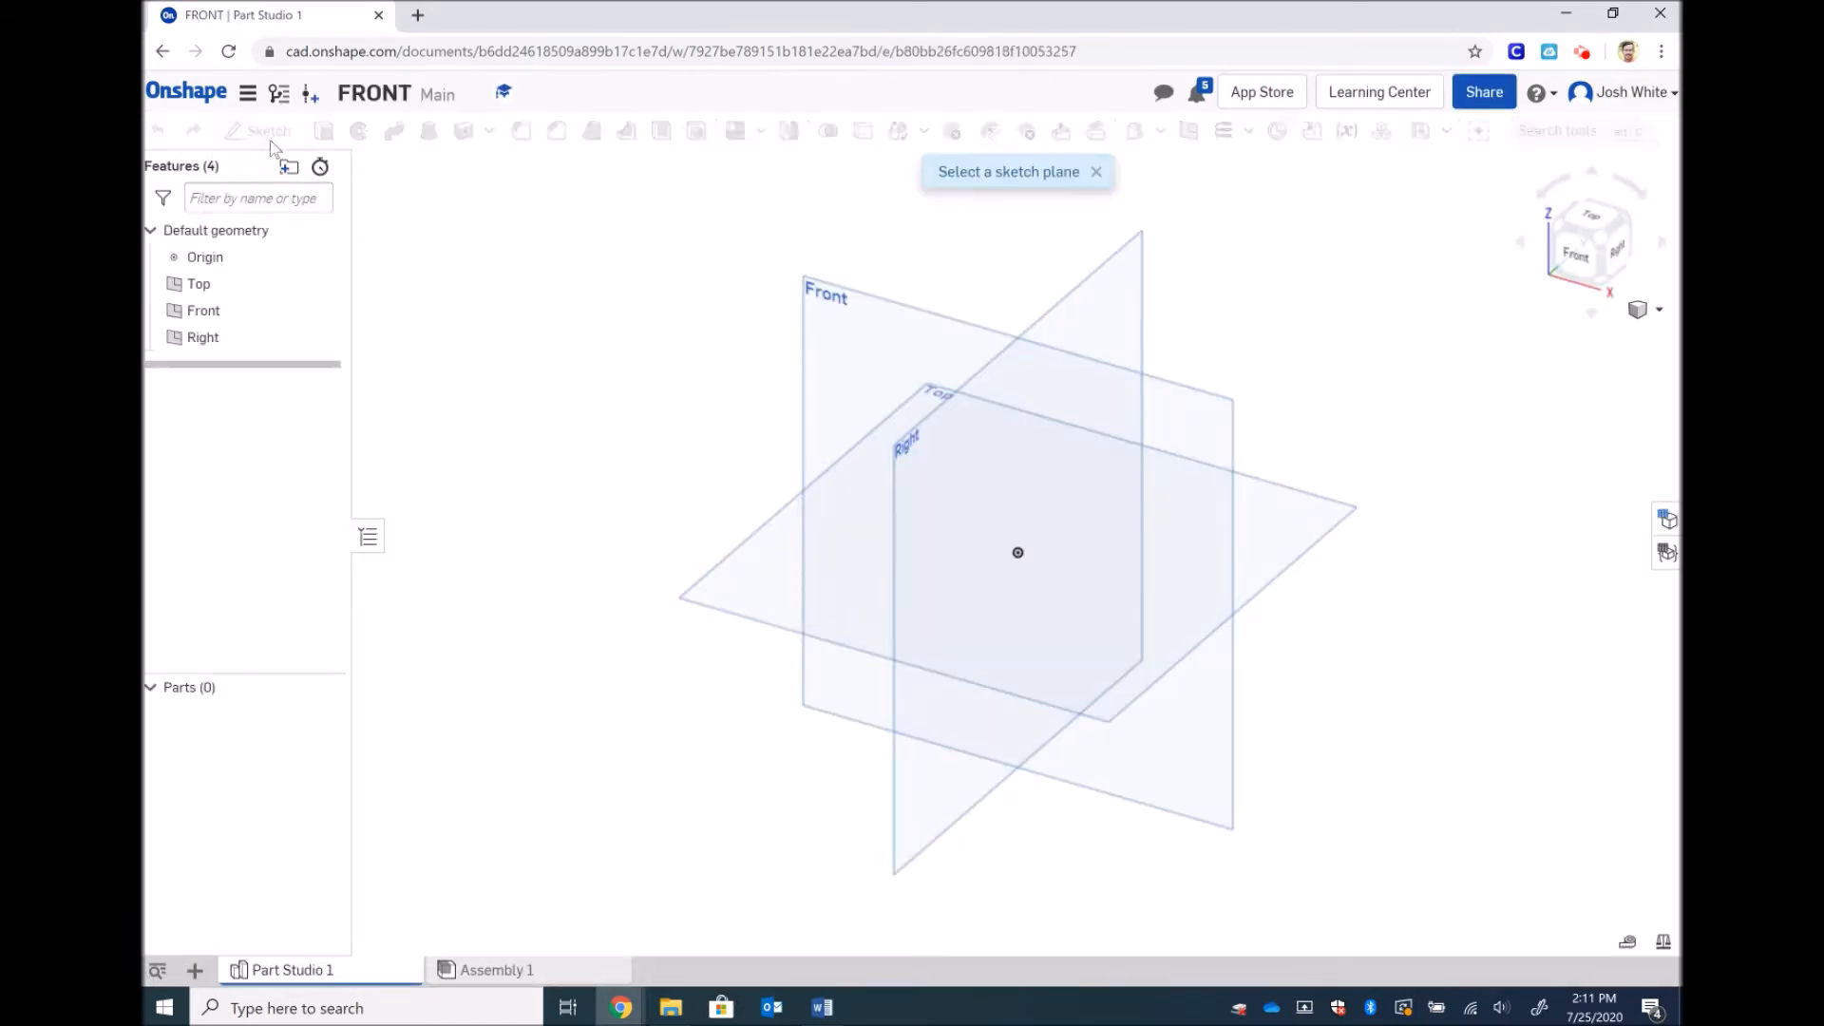
left_click(862, 296)
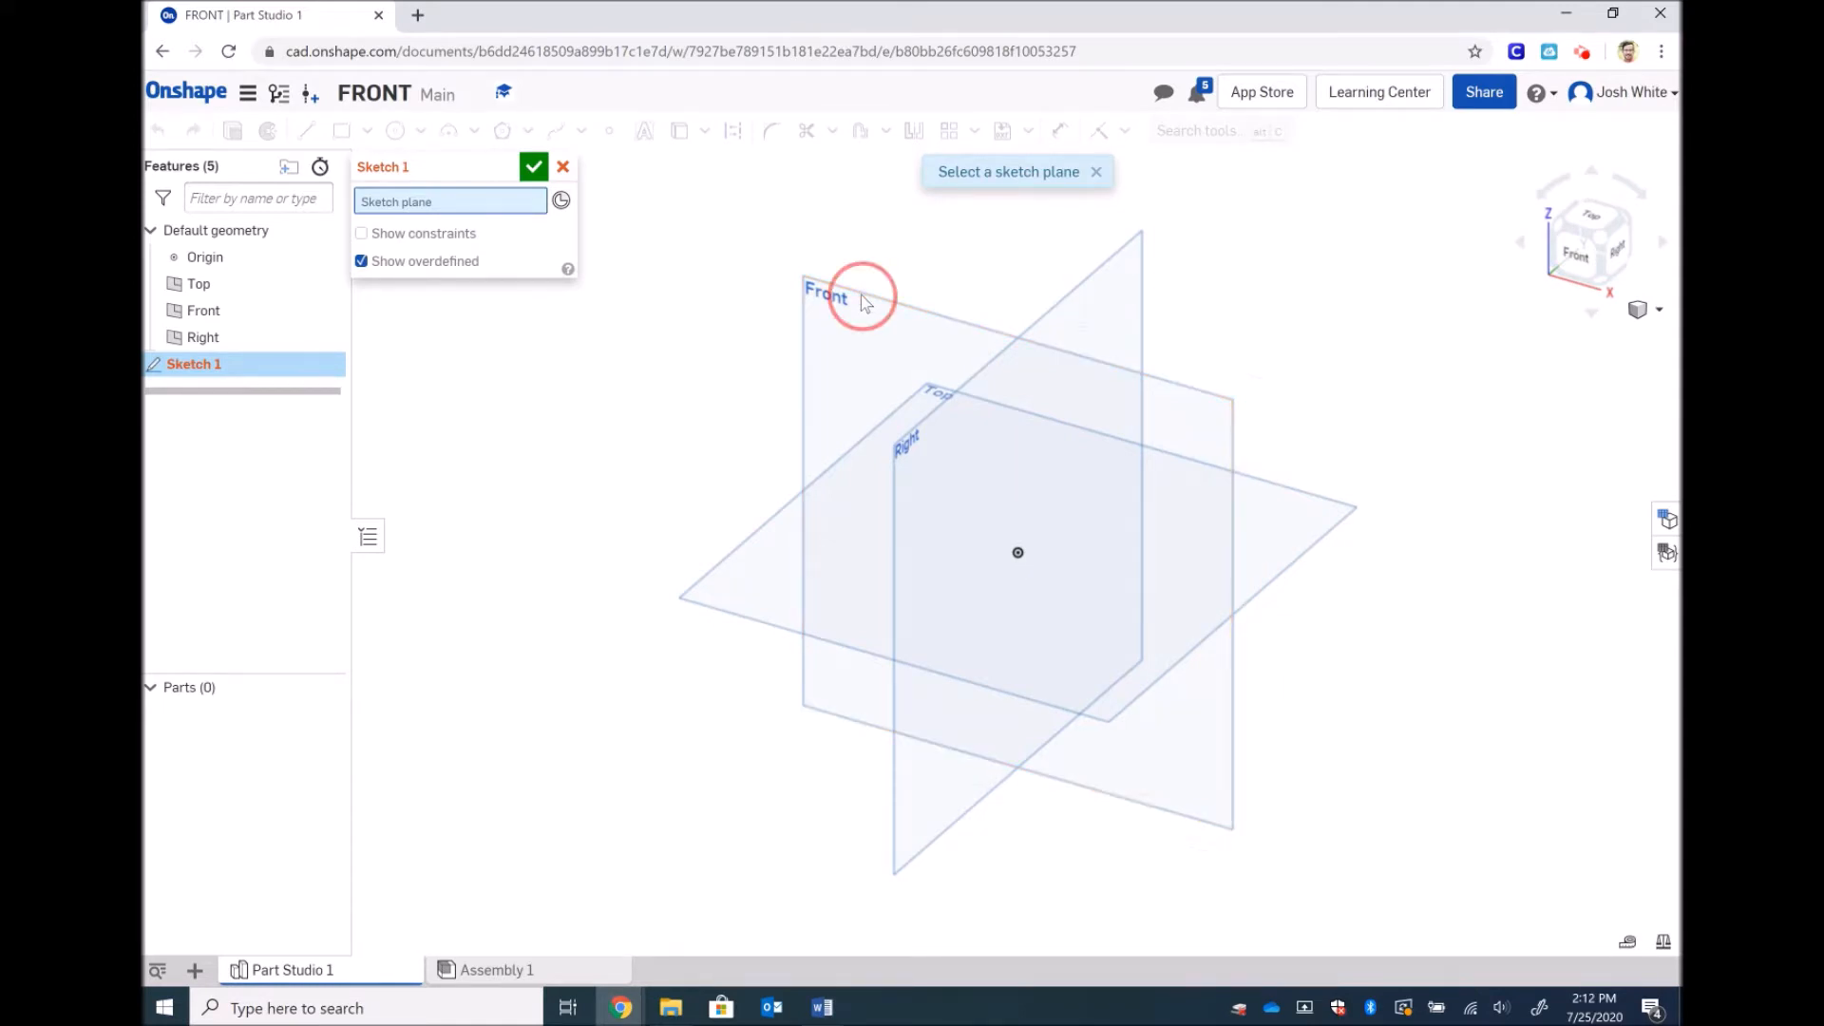
left_click(1580, 257)
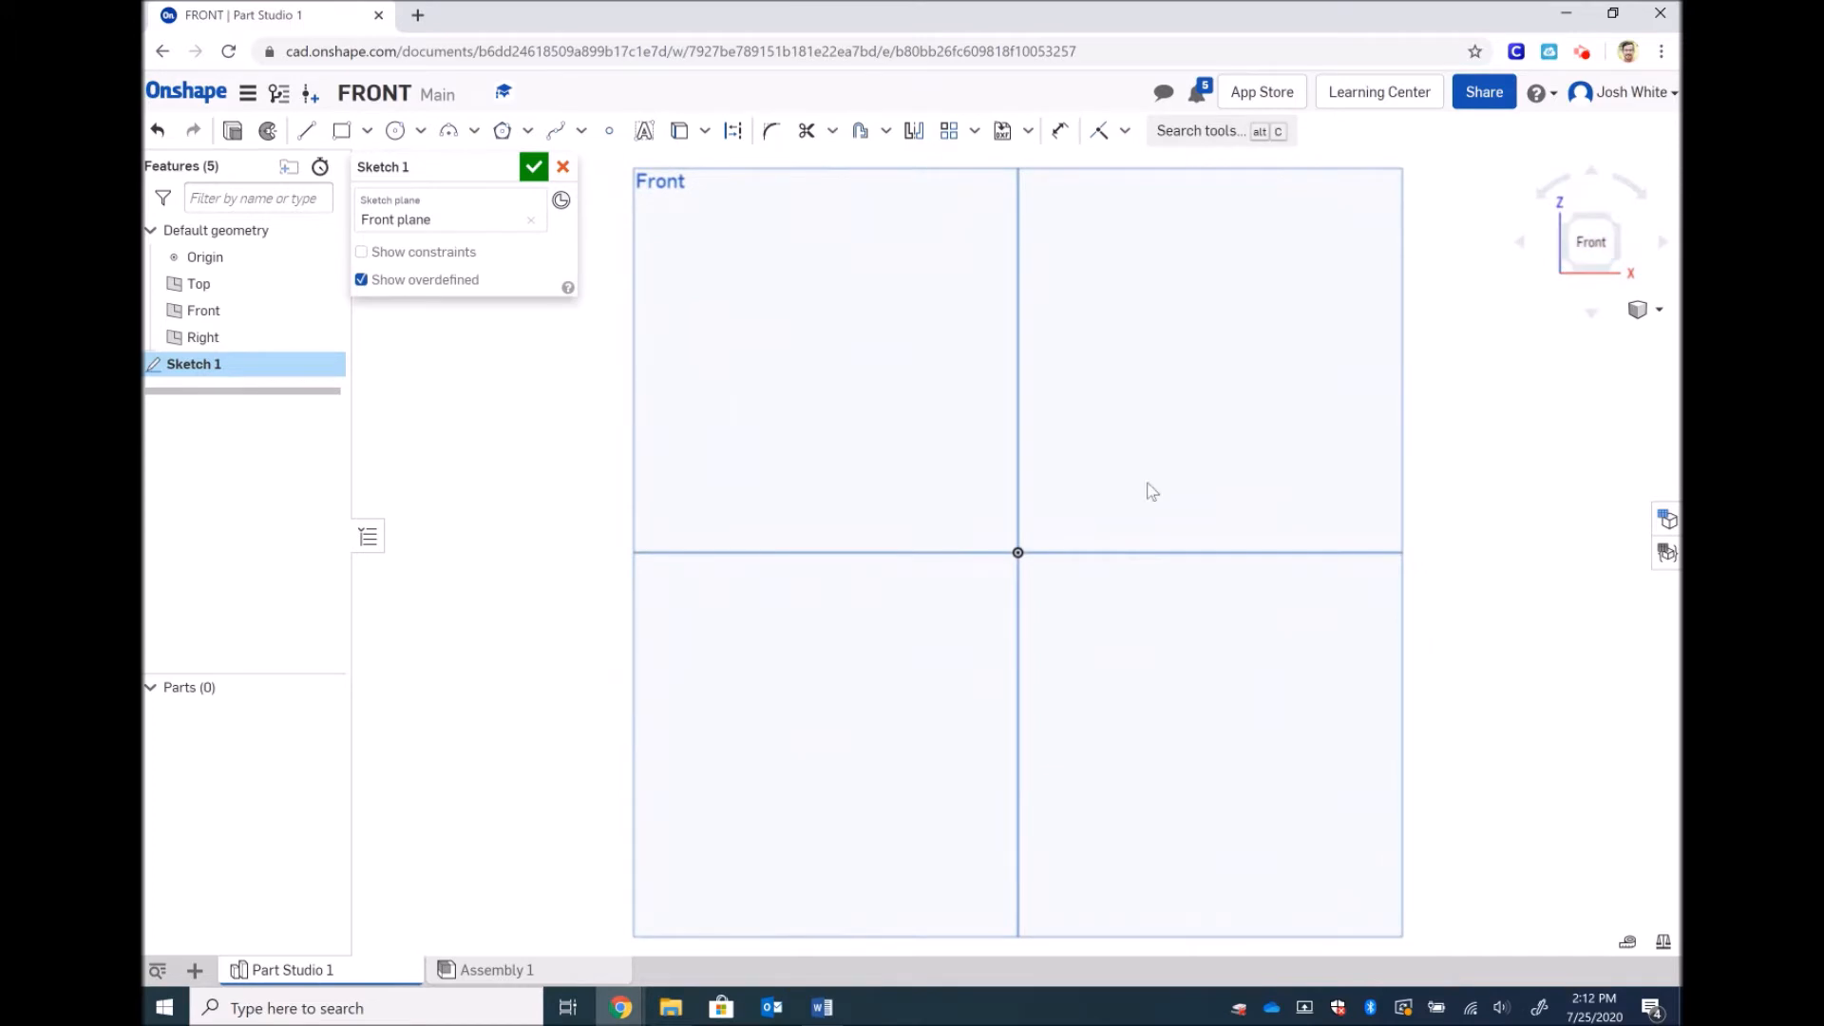
Step: Sketch a corner rectangle from the origin, 5.5 in wide and 8 in high, and fit it in the view
scroll(1152, 490, "down", 2)
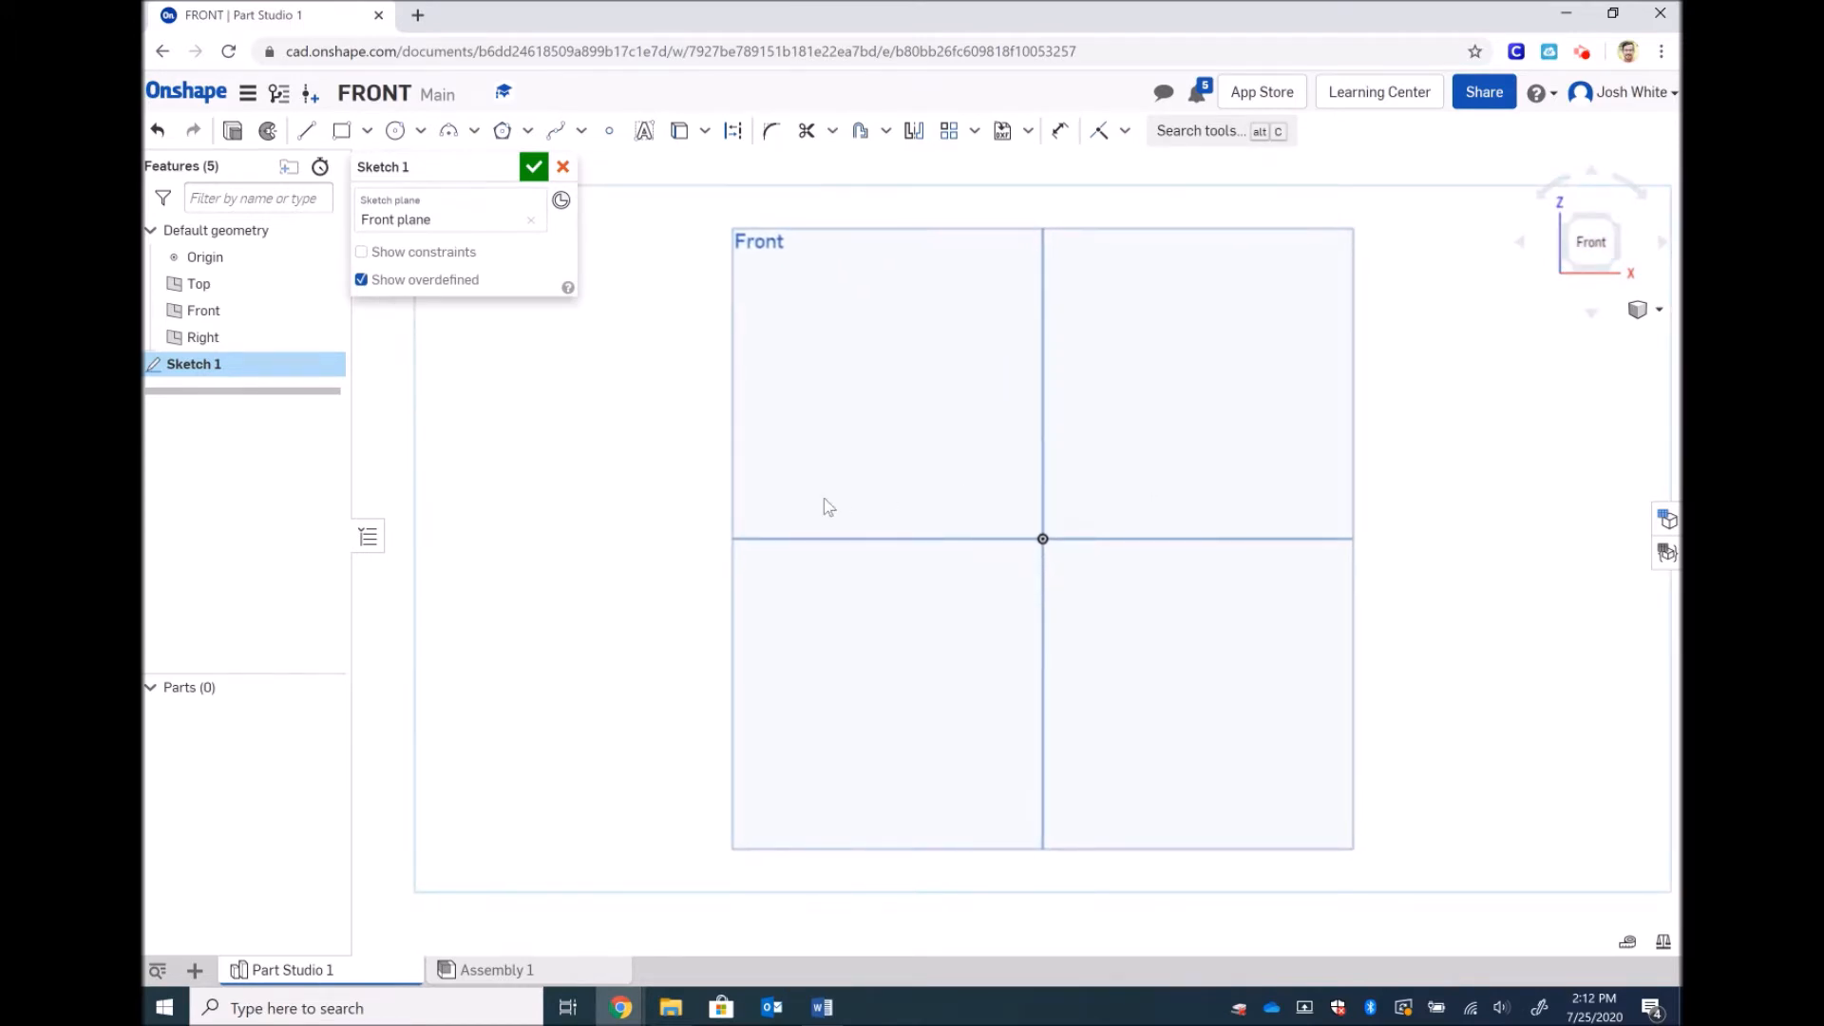
left_click(341, 133)
left_click(1336, 184)
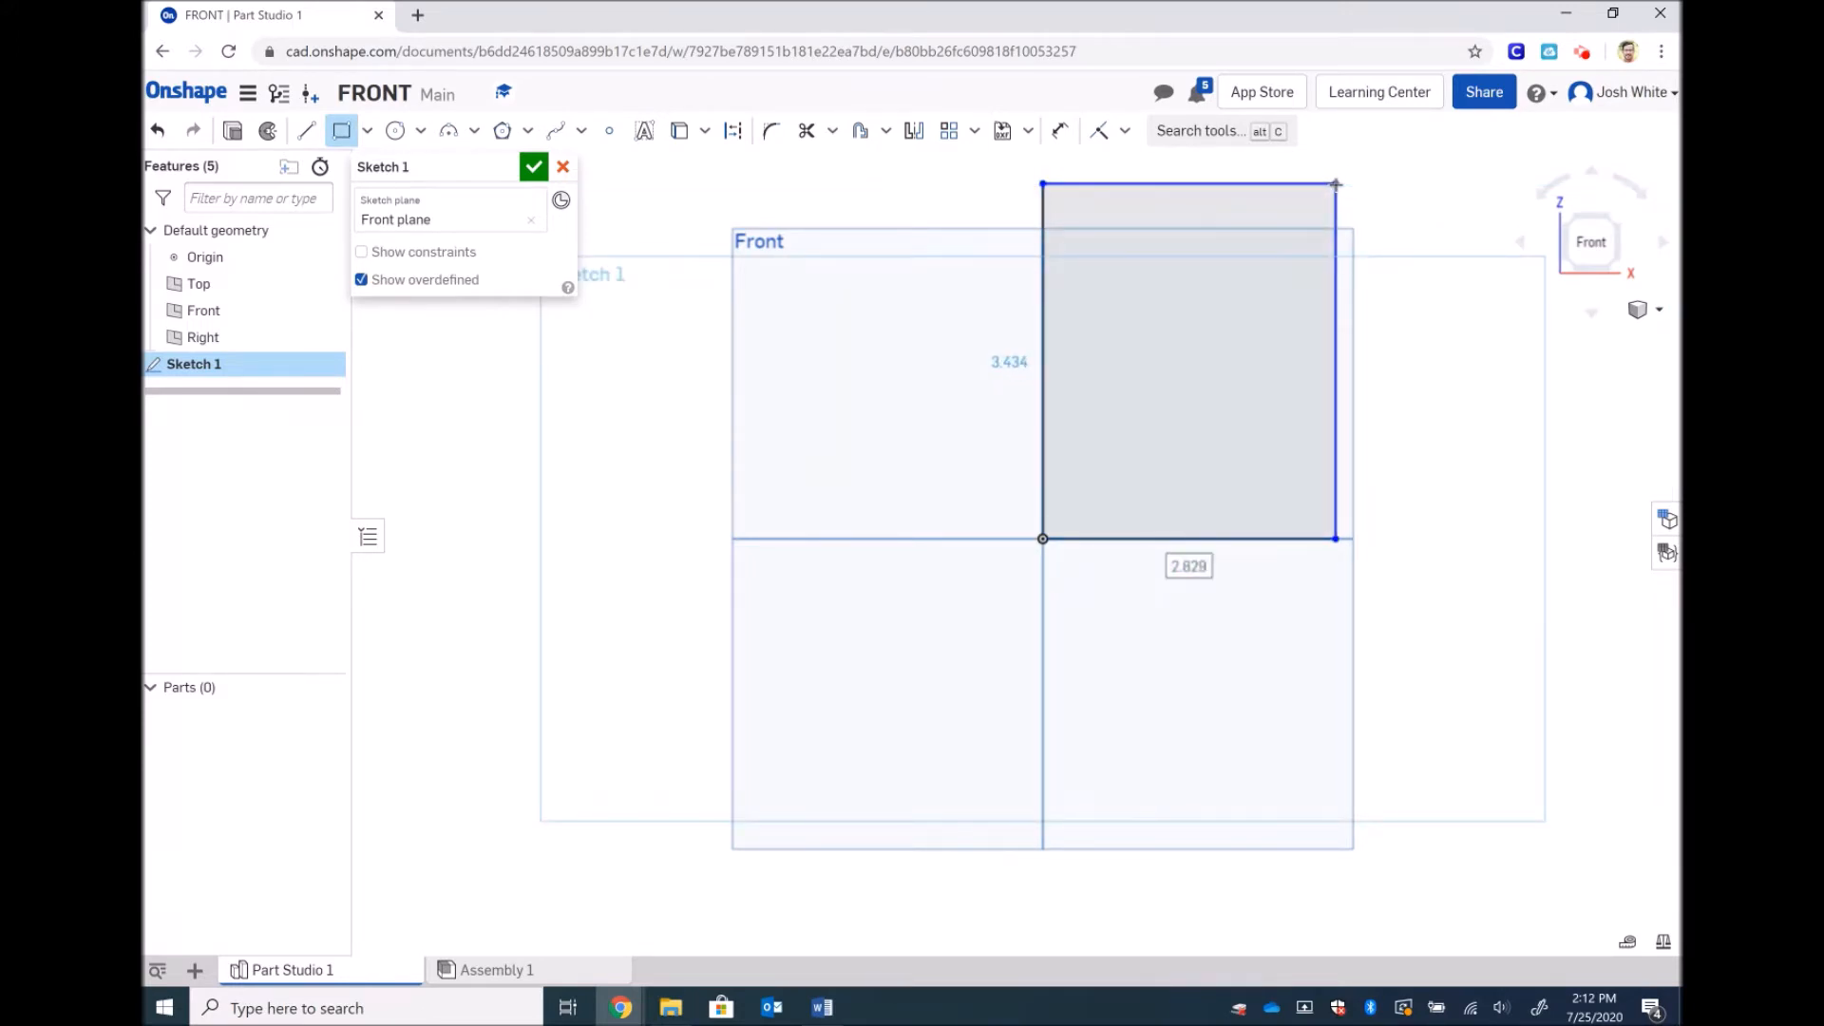
type("5.5")
key("Return")
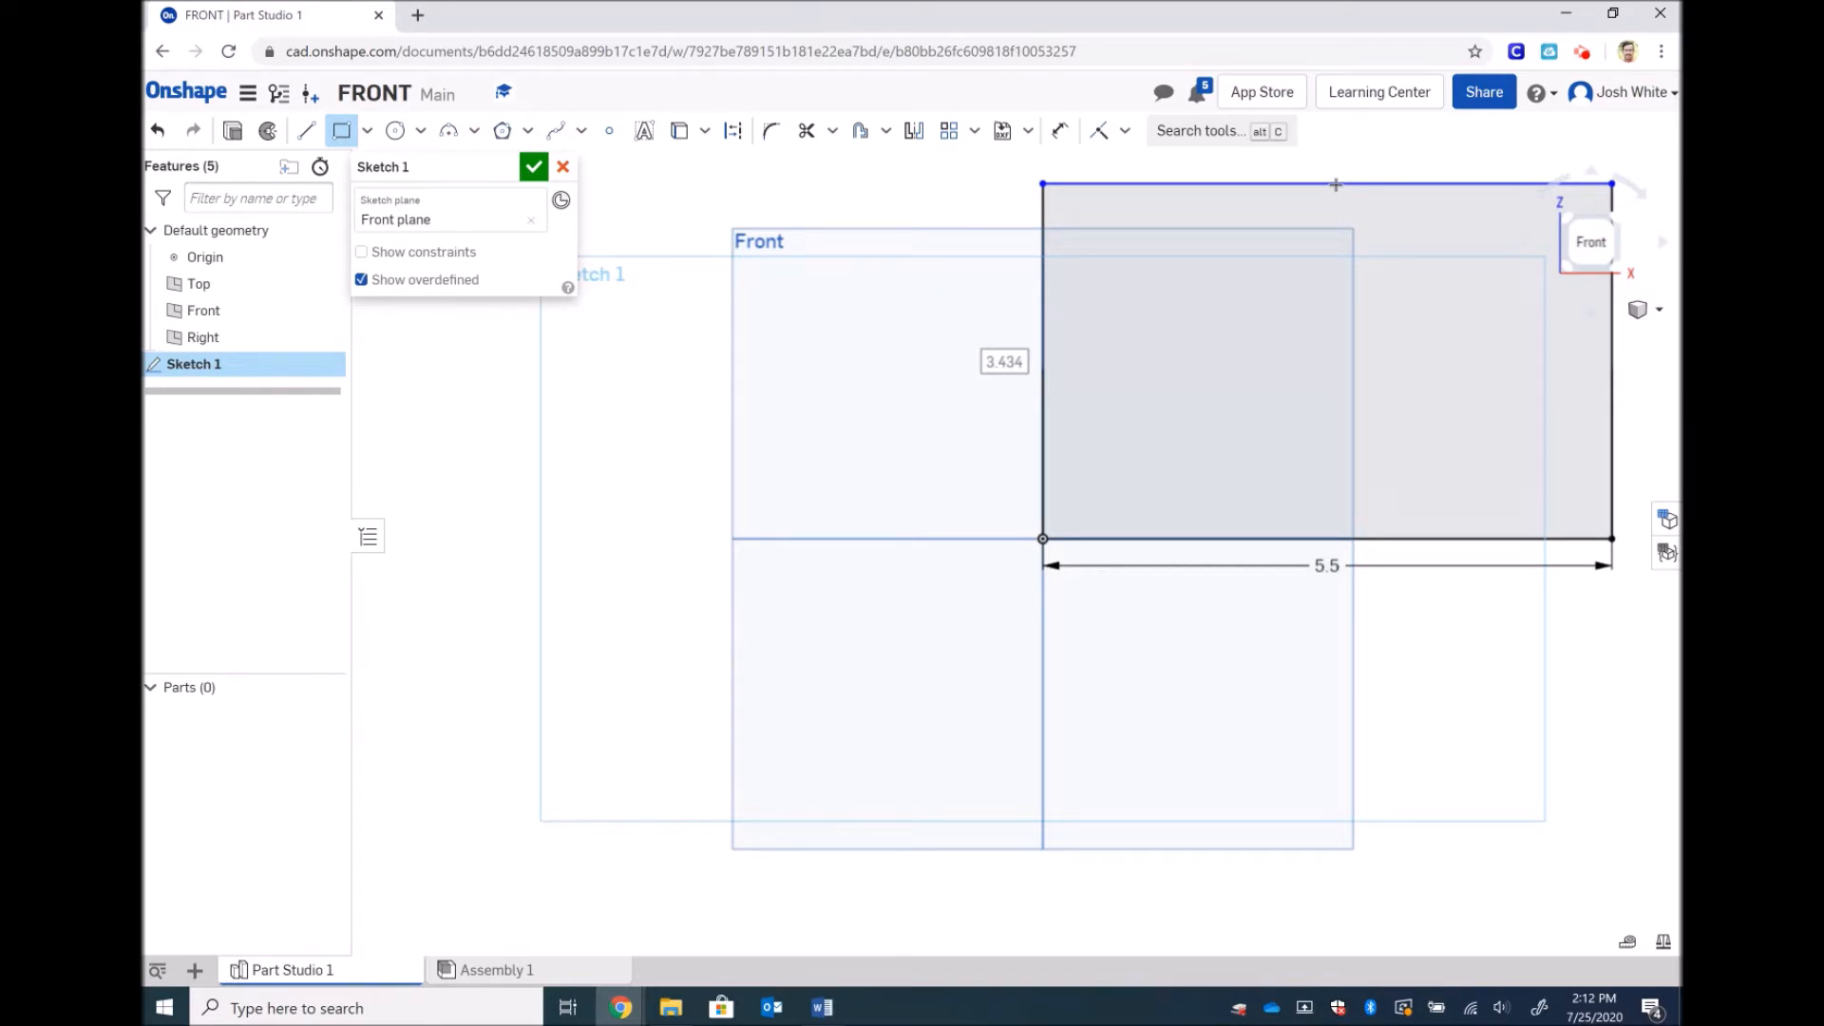
type("8")
key("Return")
left_click(1640, 309)
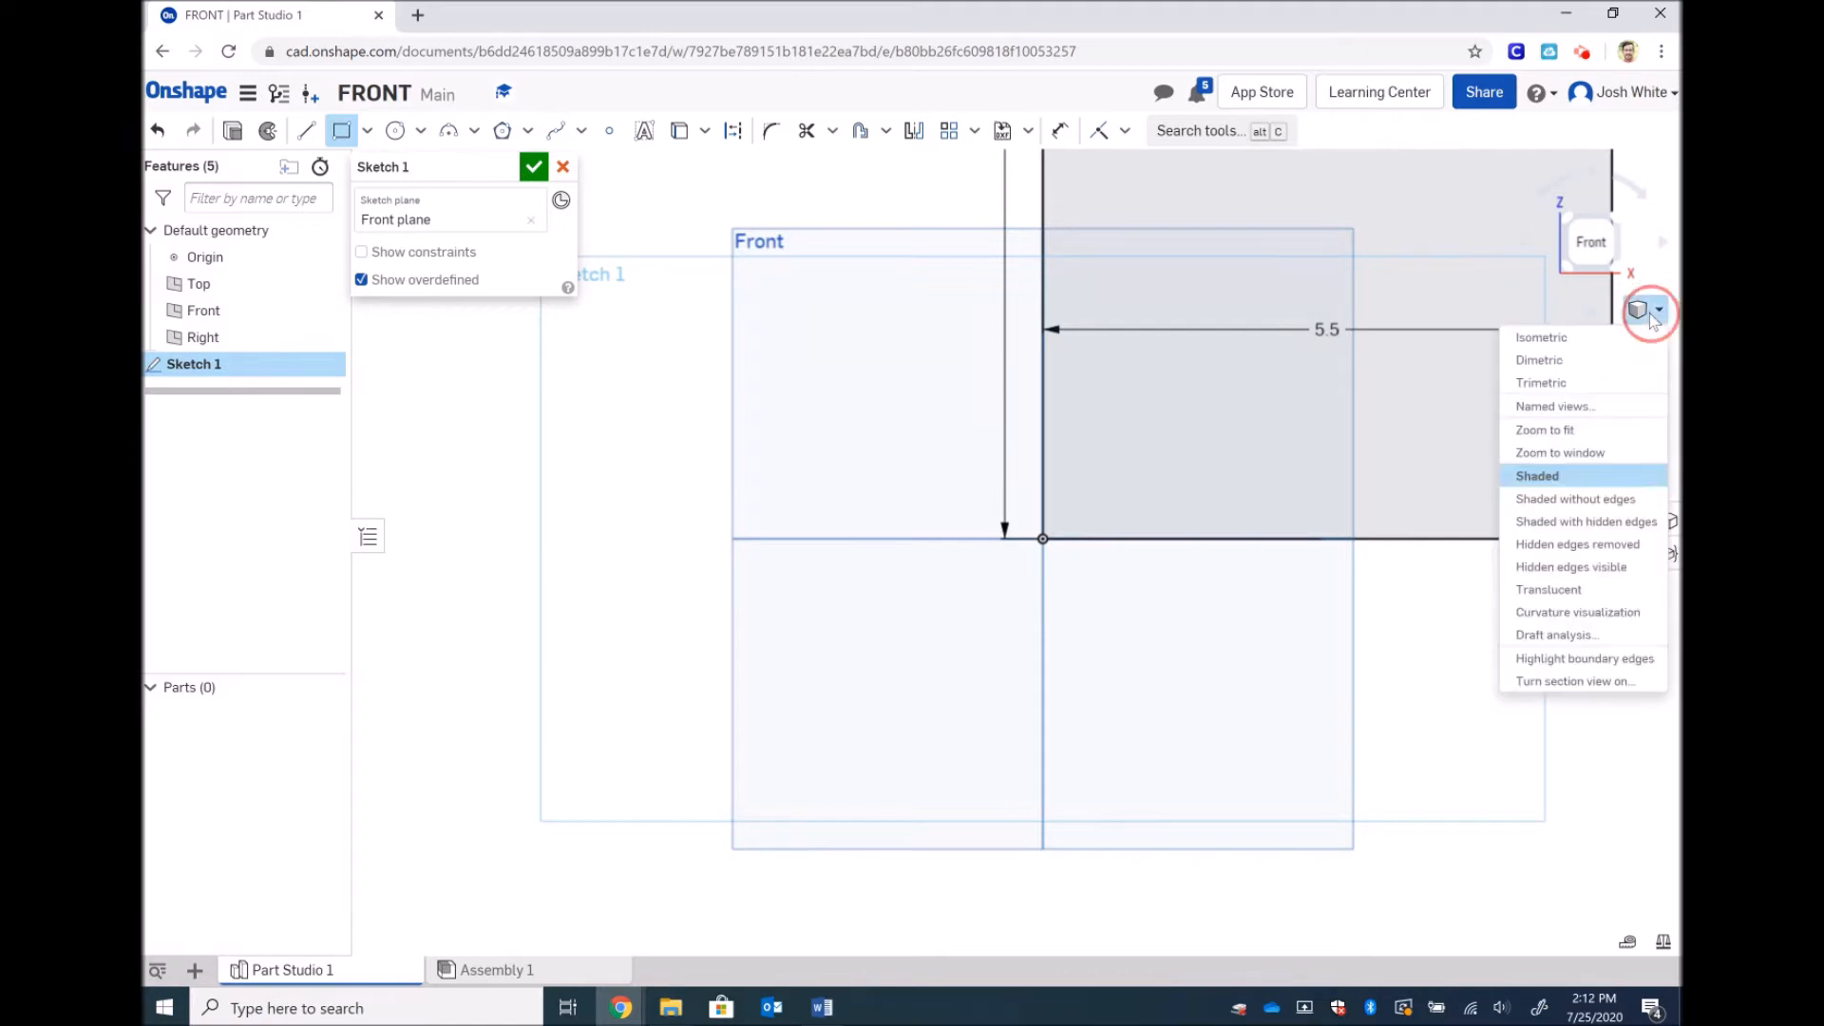
left_click(1546, 431)
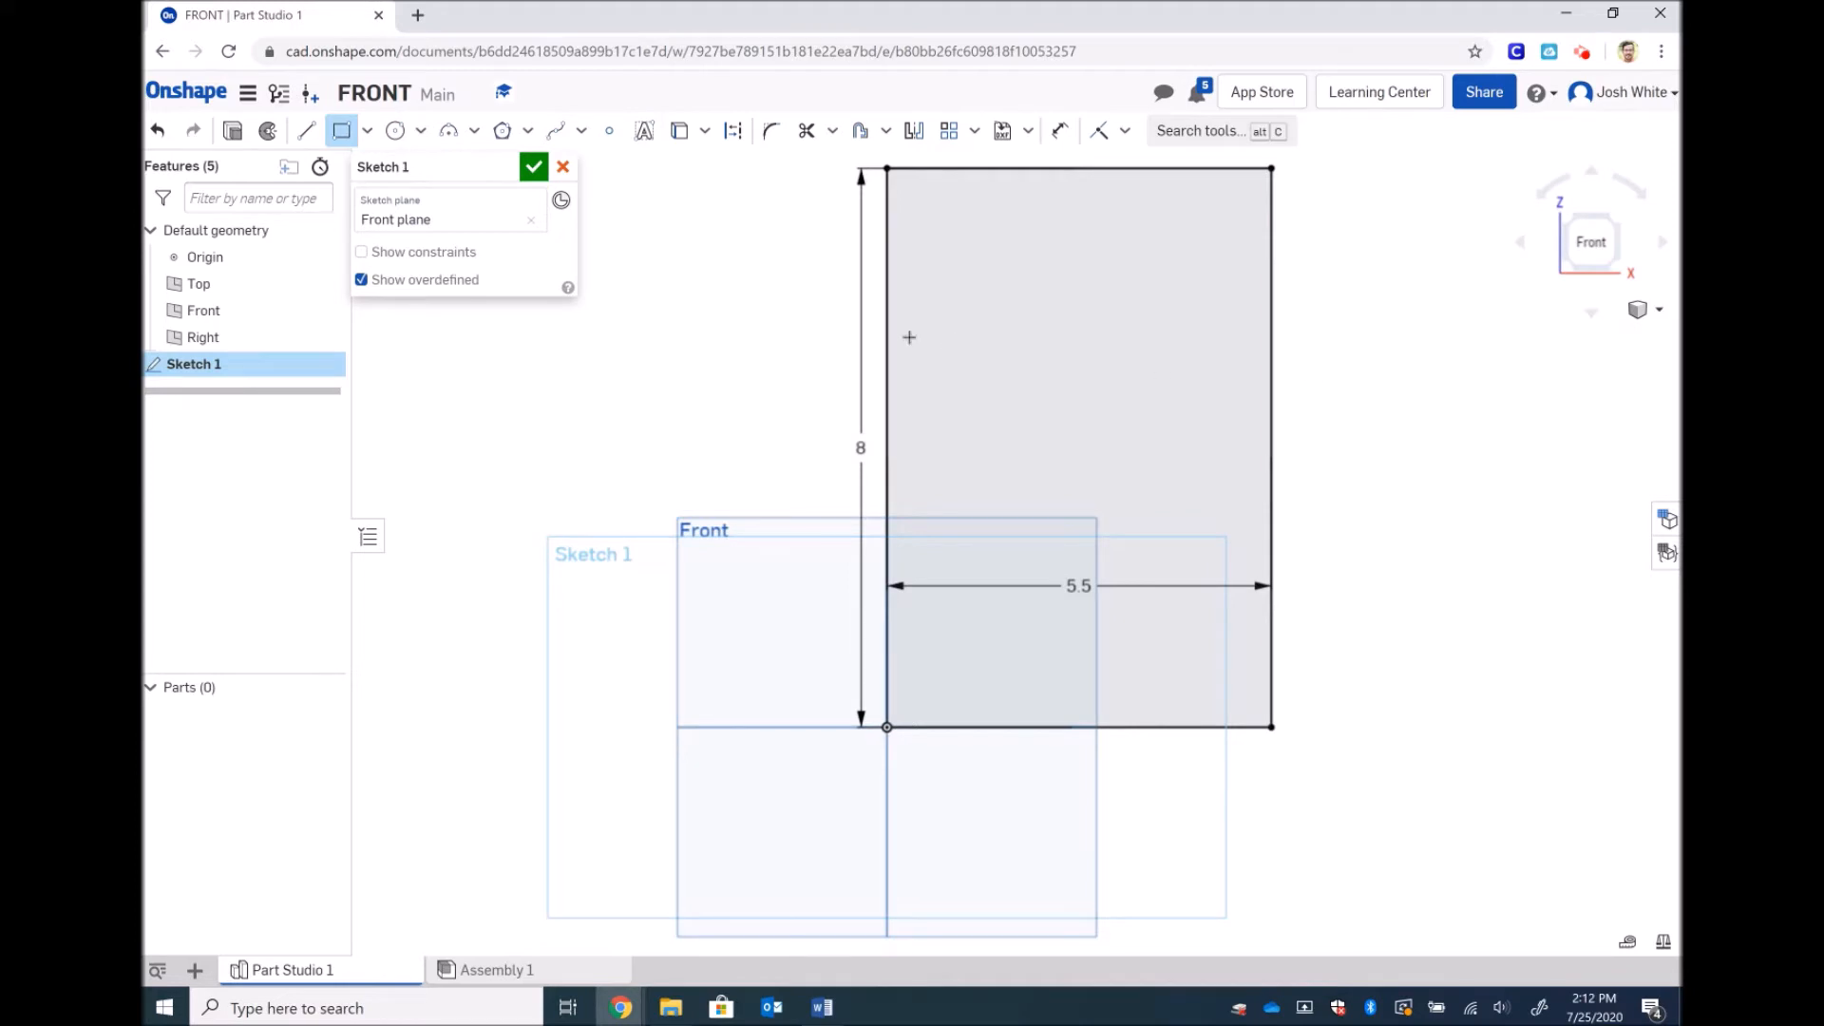
Step: Sketch a circle about 2.13 in in diameter in the upper half of the rectangle
left_click(396, 130)
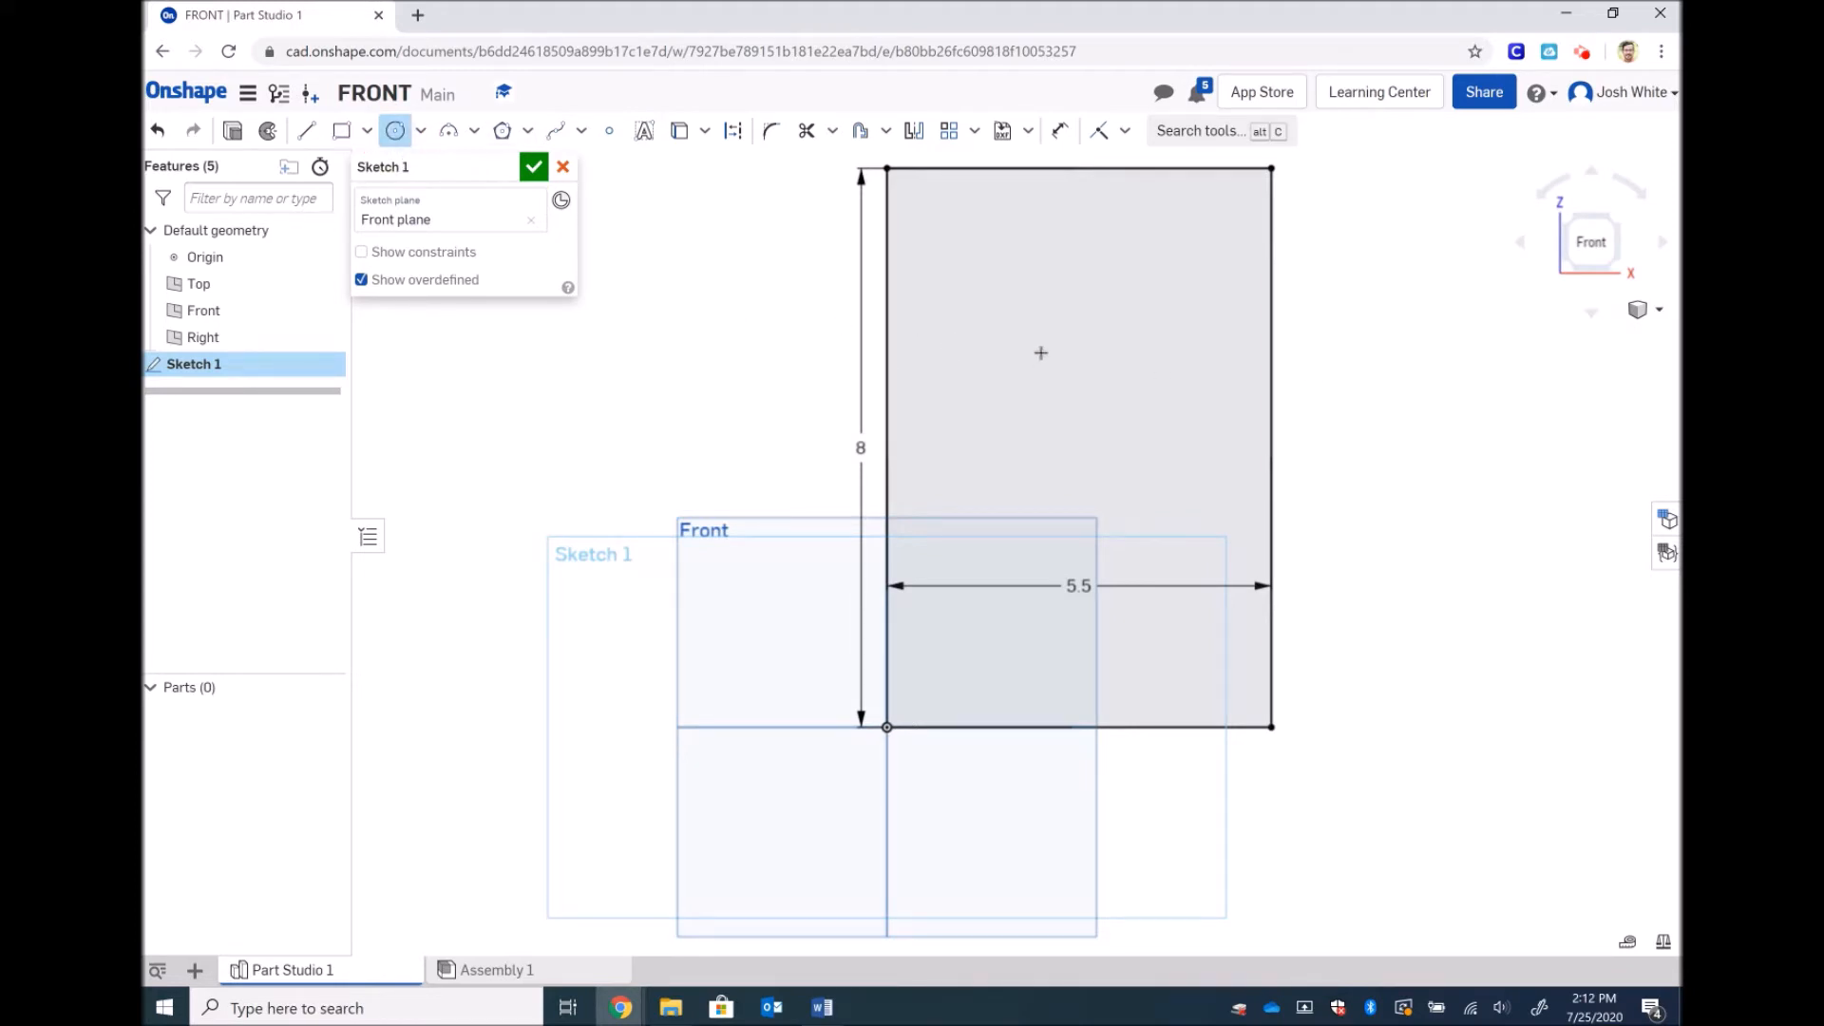
left_click(1074, 352)
left_click(1004, 324)
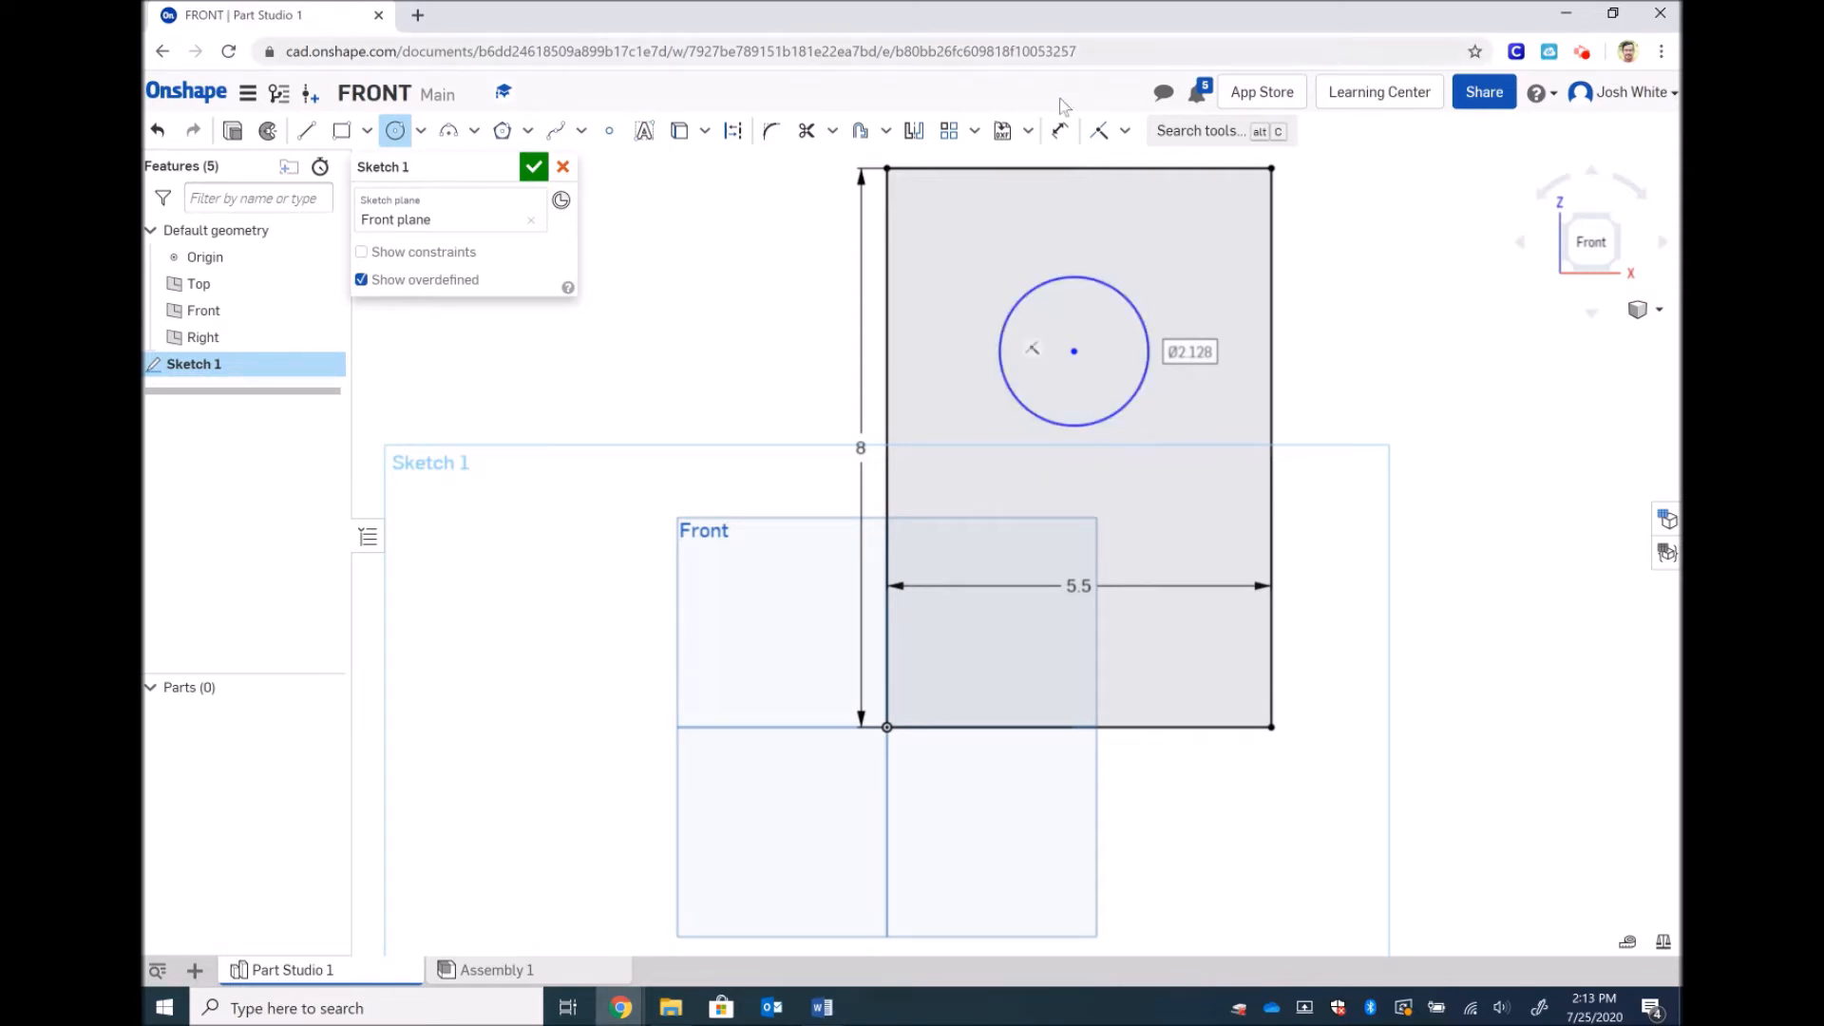
Step: Add a diameter dimension of 2.5 in to the circle
left_click(1061, 130)
left_click(1113, 294)
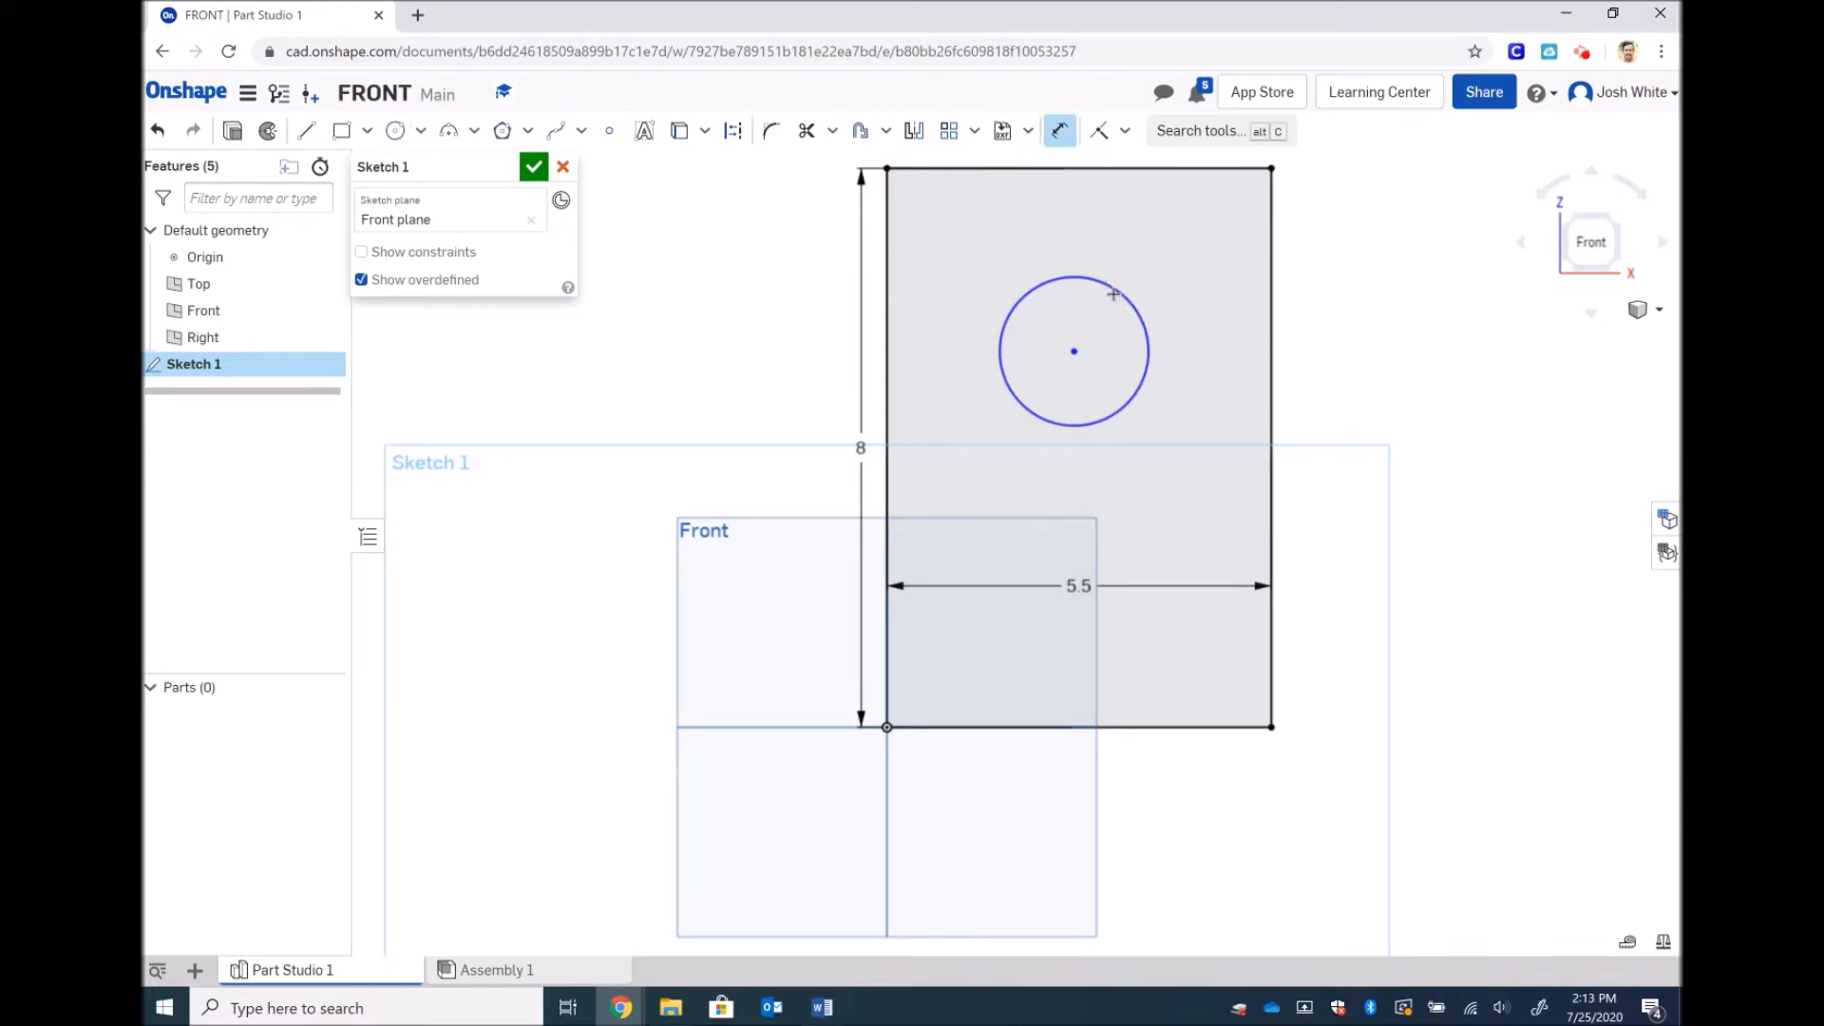
left_click(1204, 253)
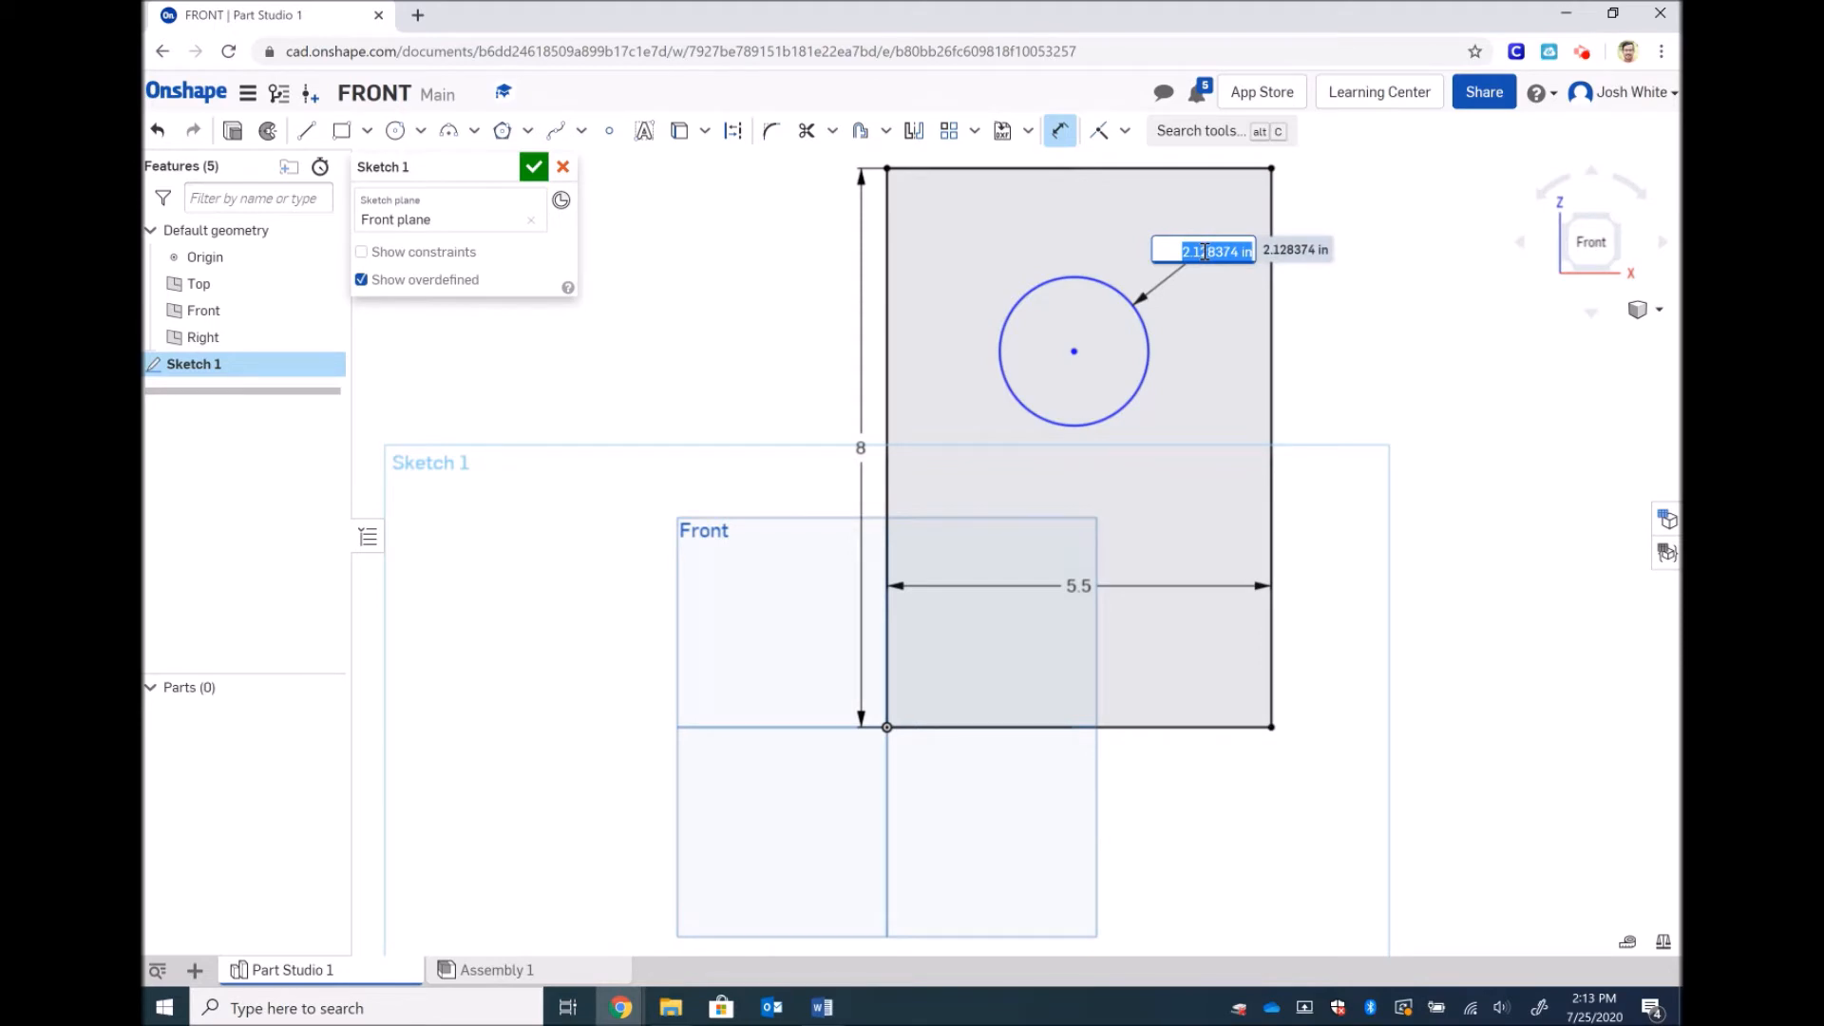
type("2.5")
key("Return")
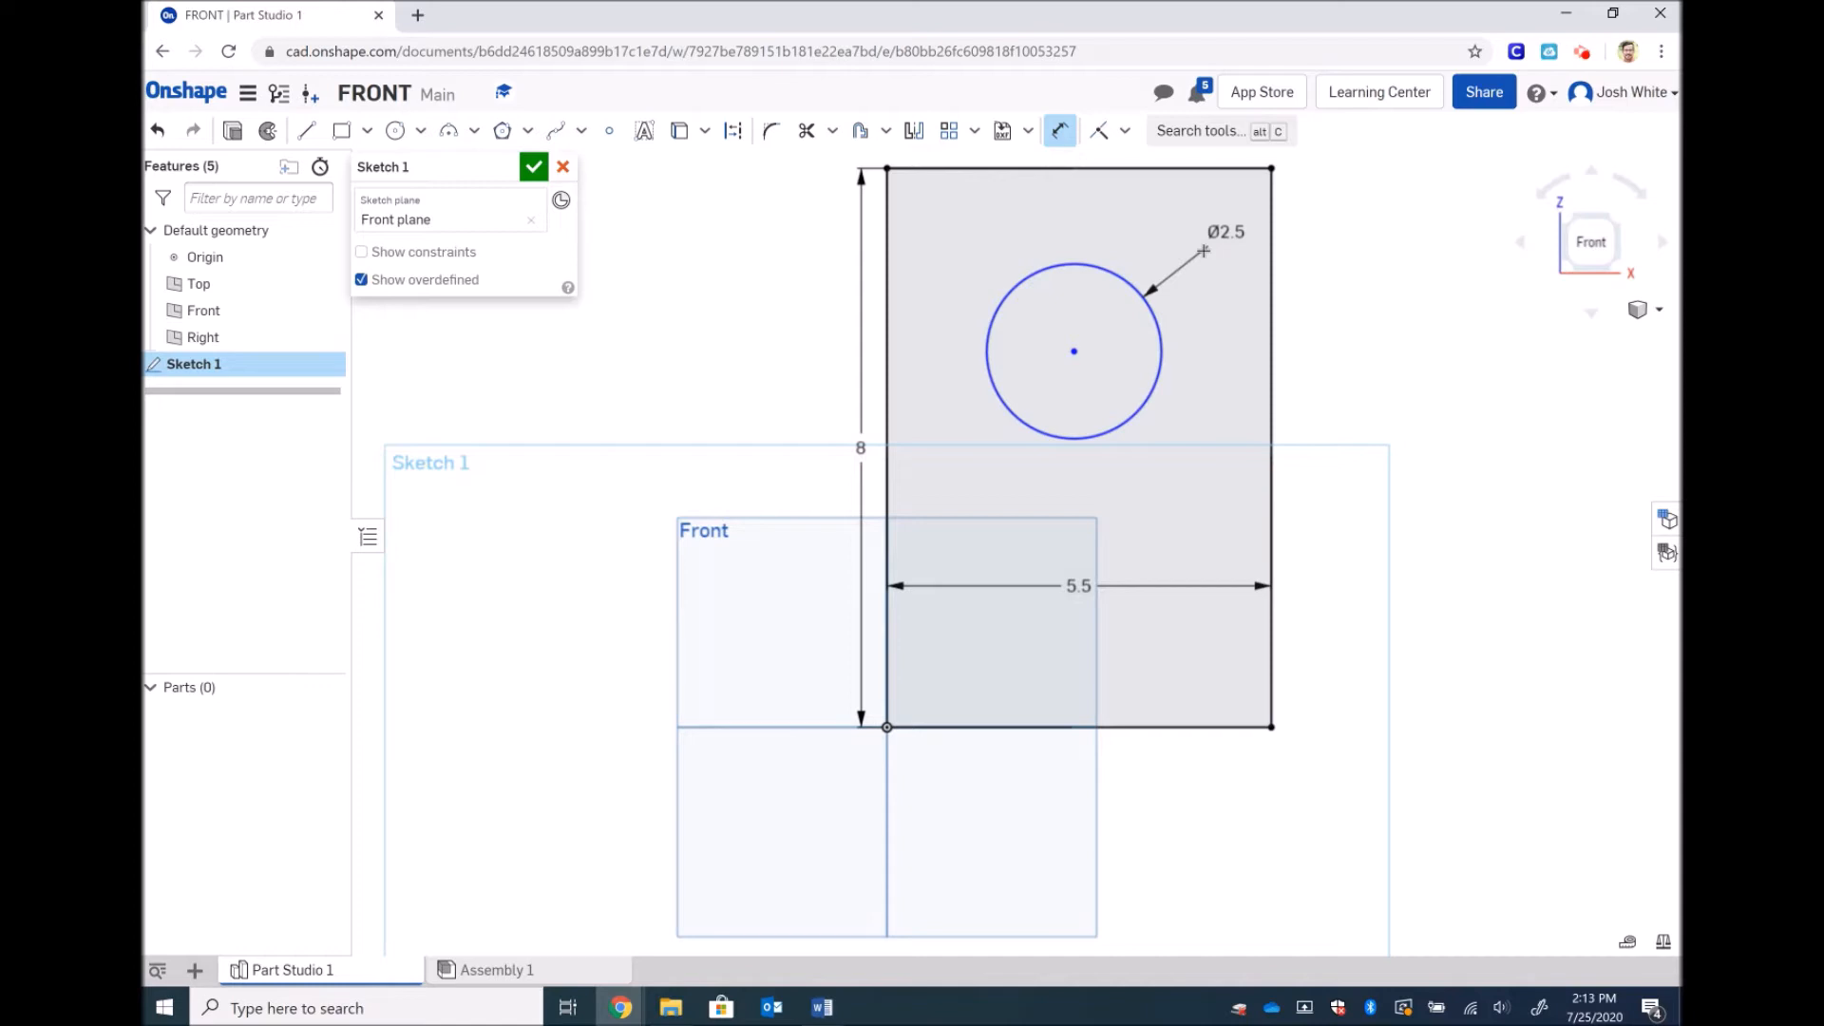
key("Escape")
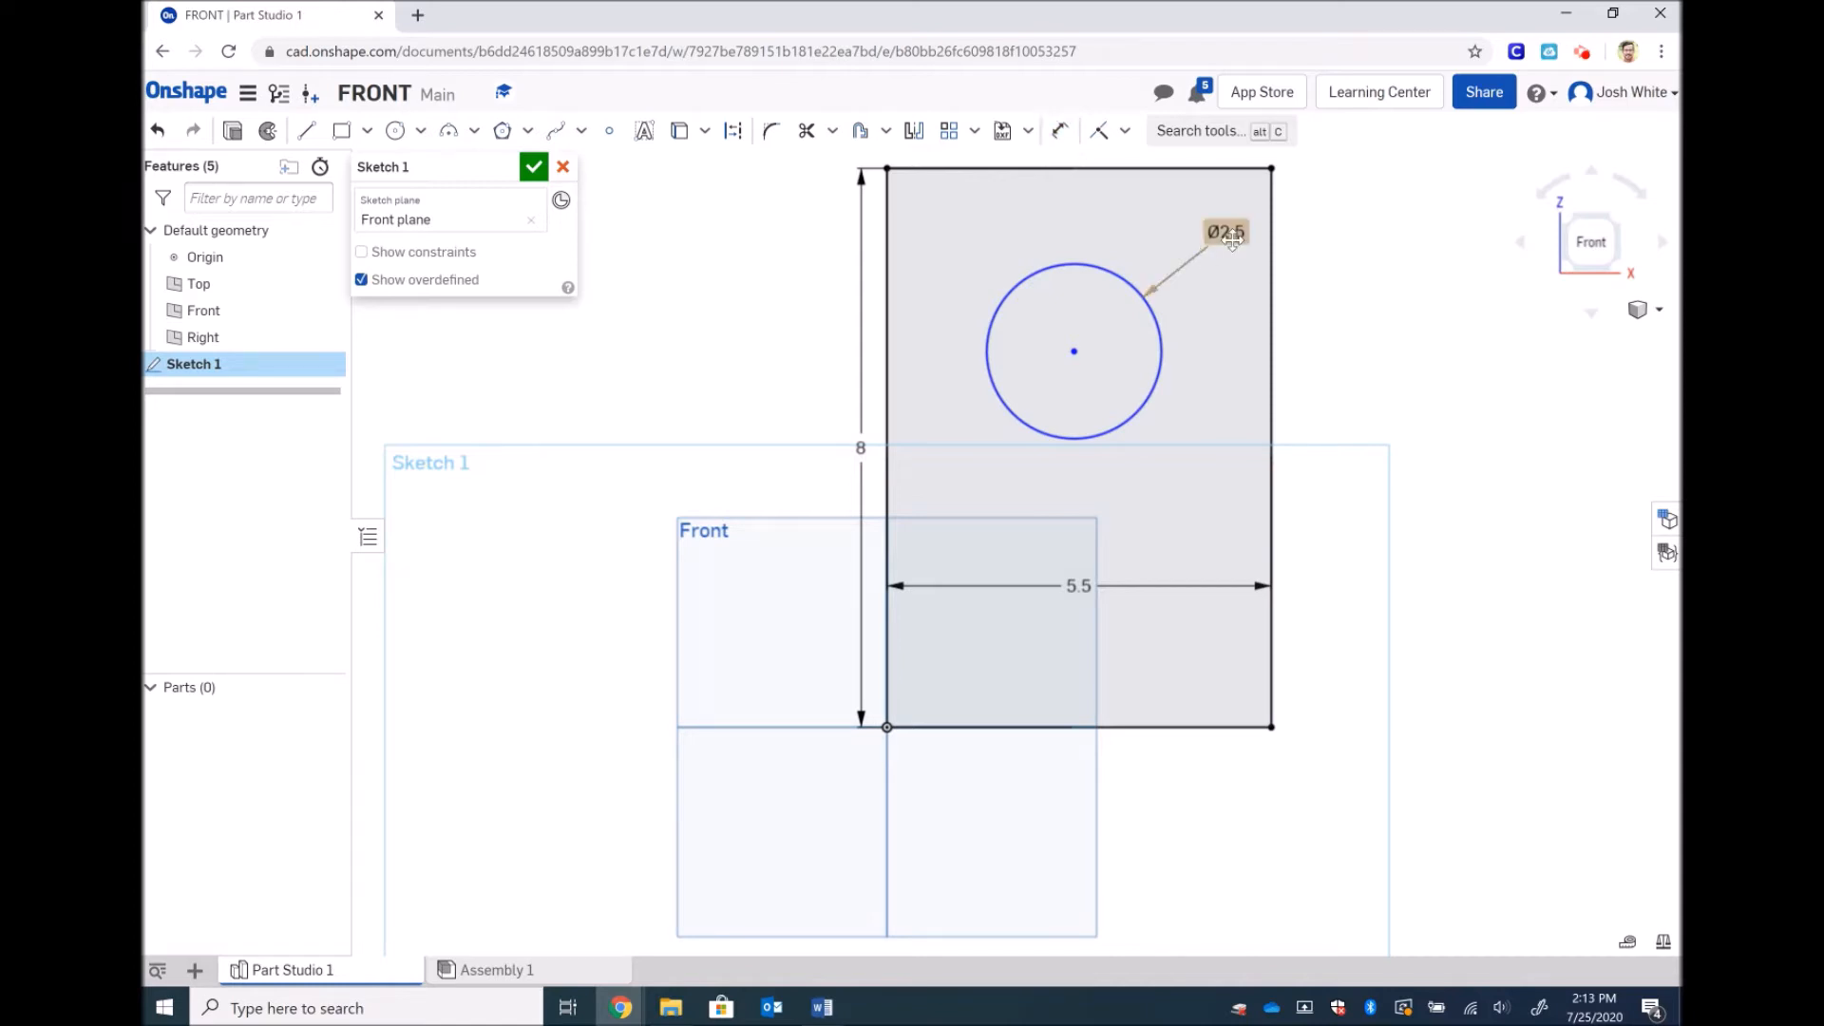
Step: Change the circle's diameter dimension to 2 in
double_click(1235, 231)
type("2")
key("Return")
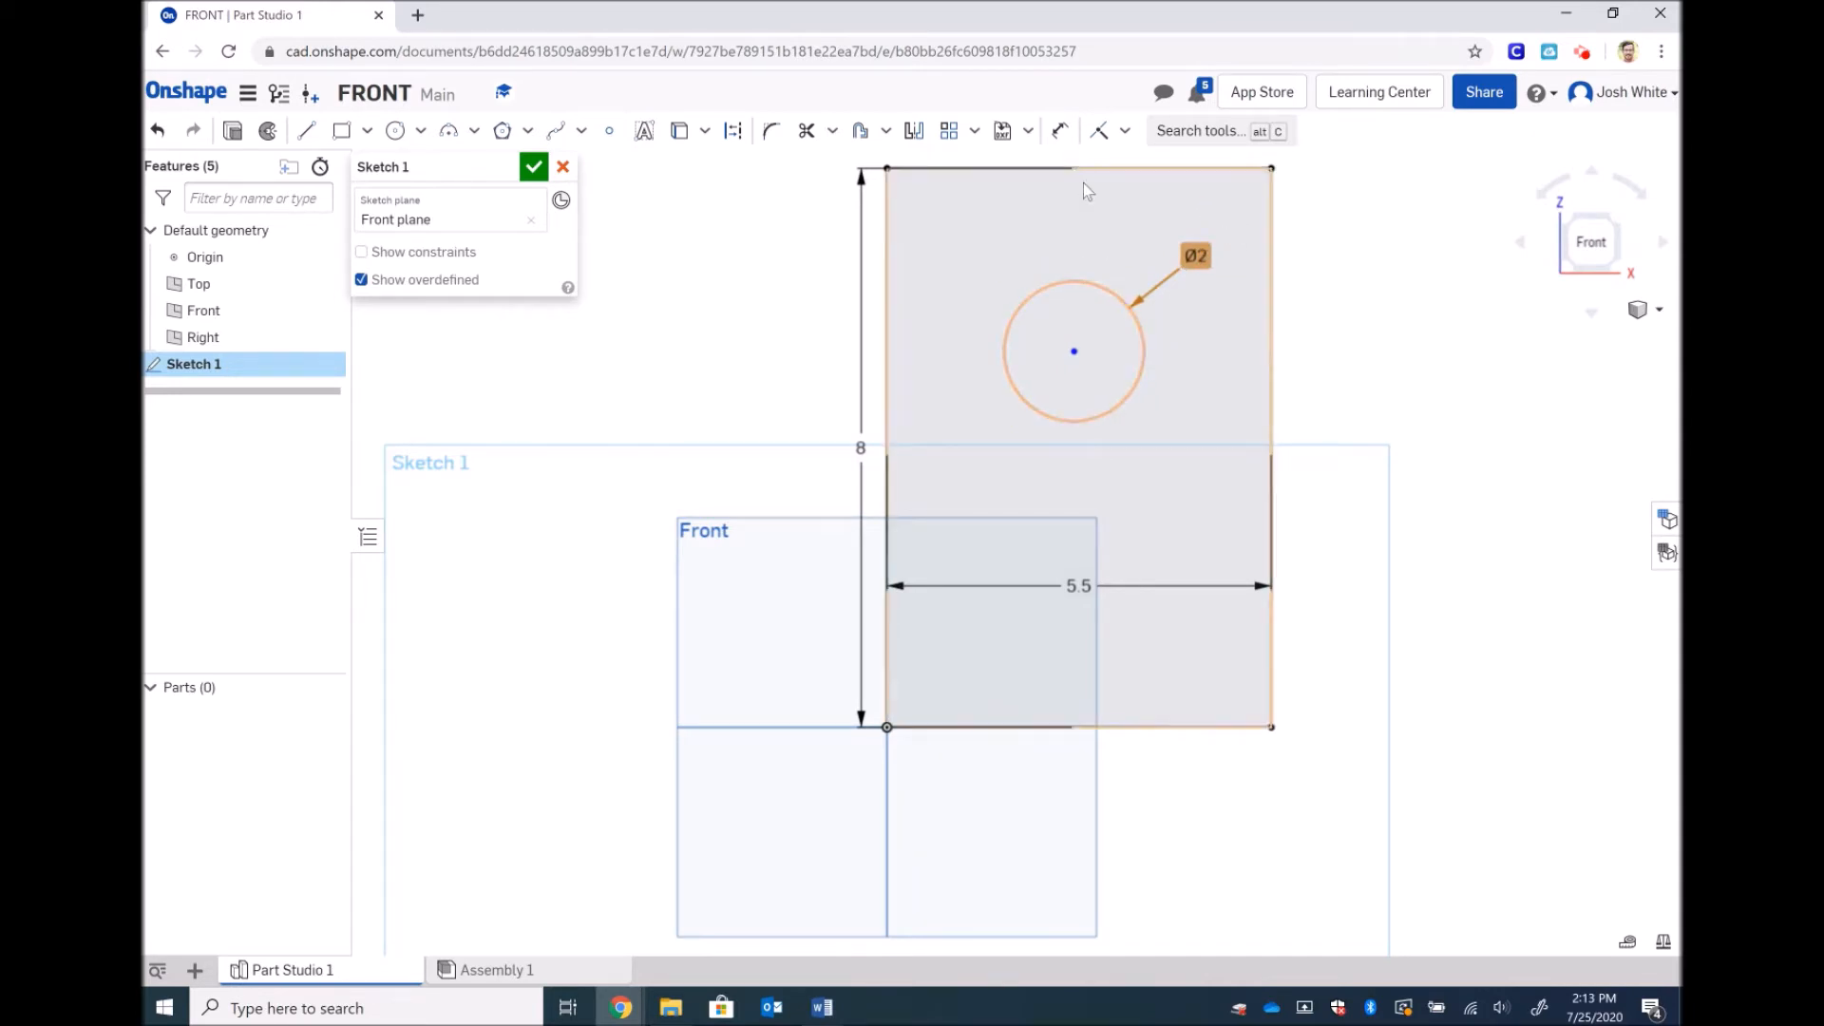
Step: Dimension the circle's center 2.75 in below the rectangle's top edge
left_click(1060, 131)
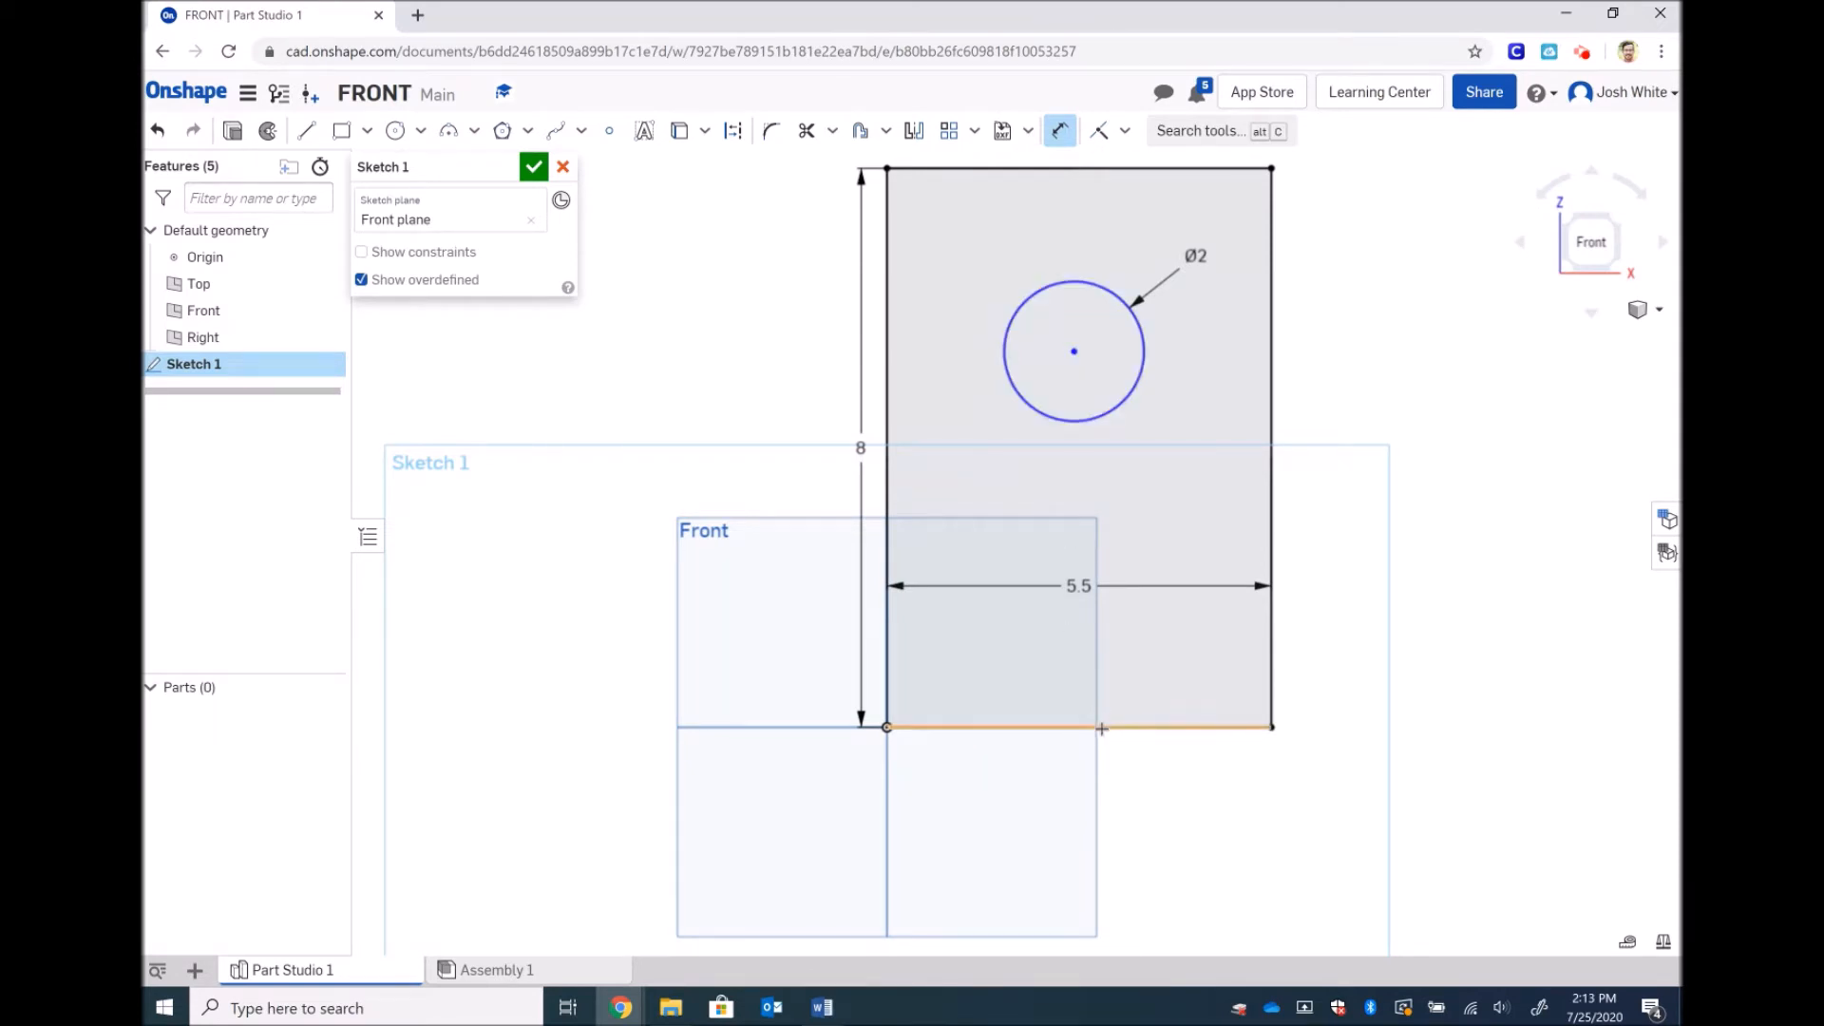
left_click(1092, 169)
left_click(1074, 352)
left_click(1415, 243)
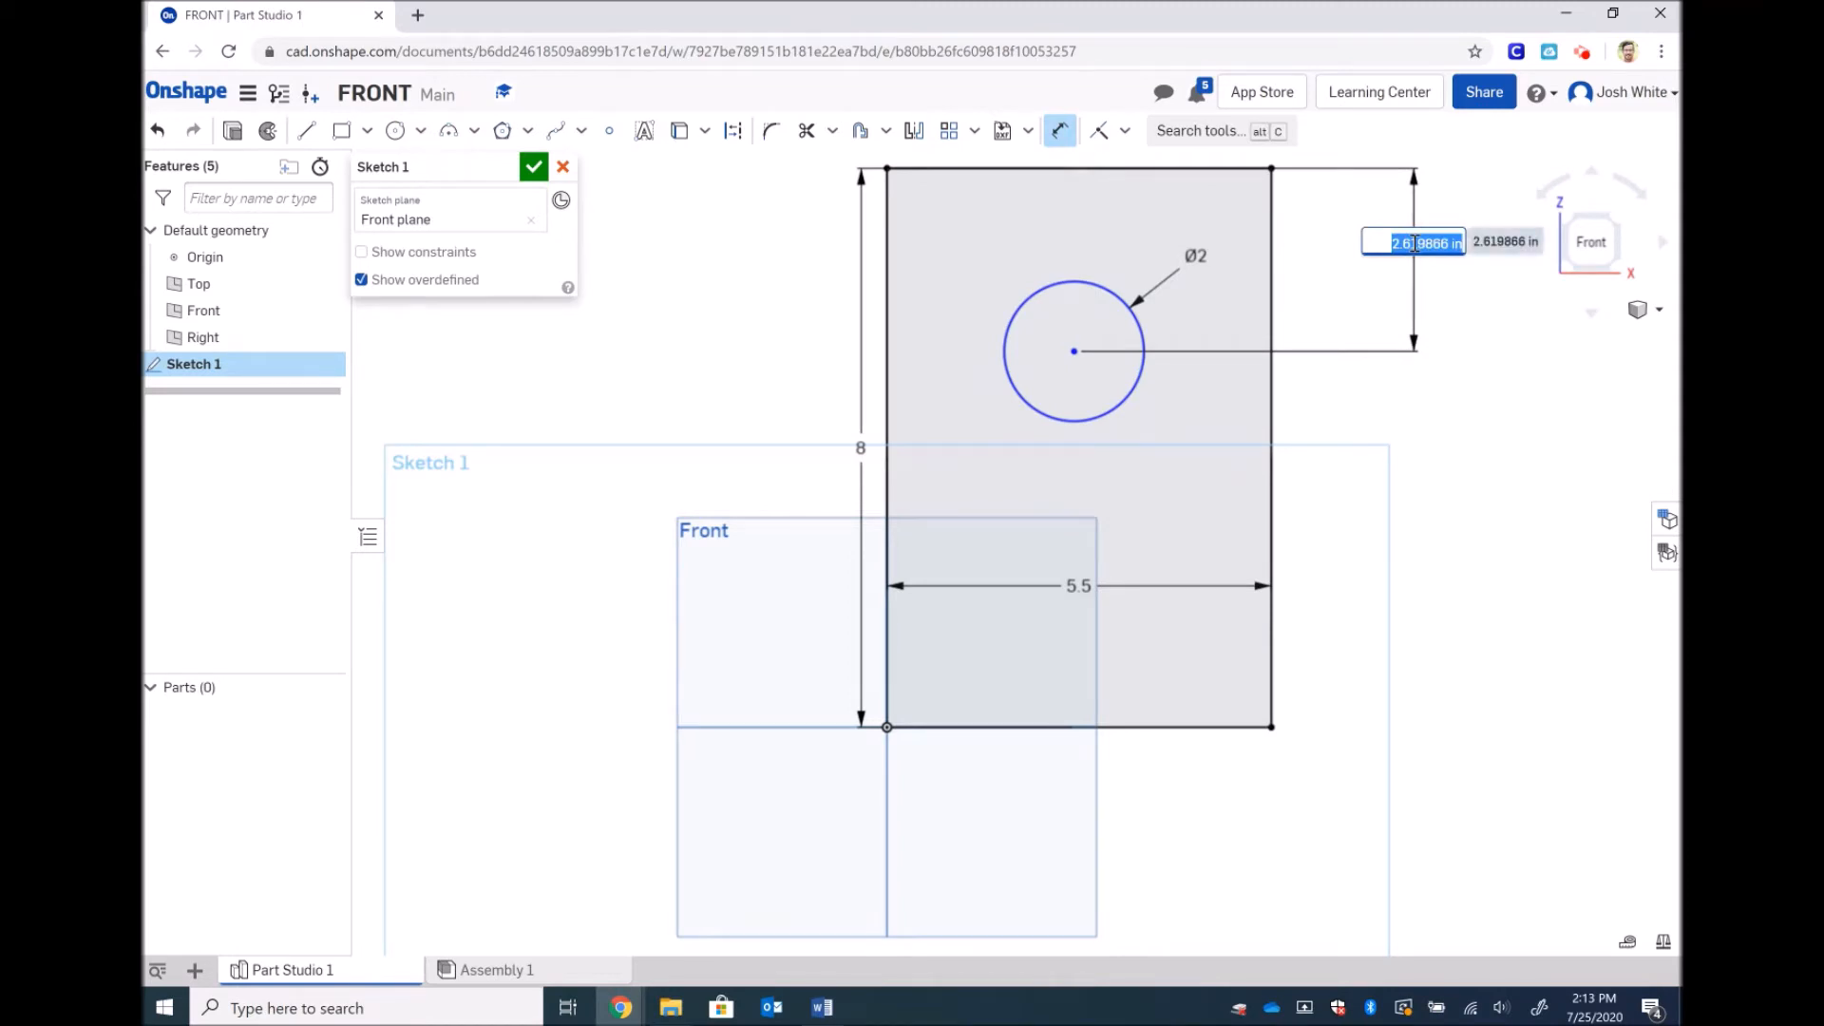
type("2.75")
key("Return")
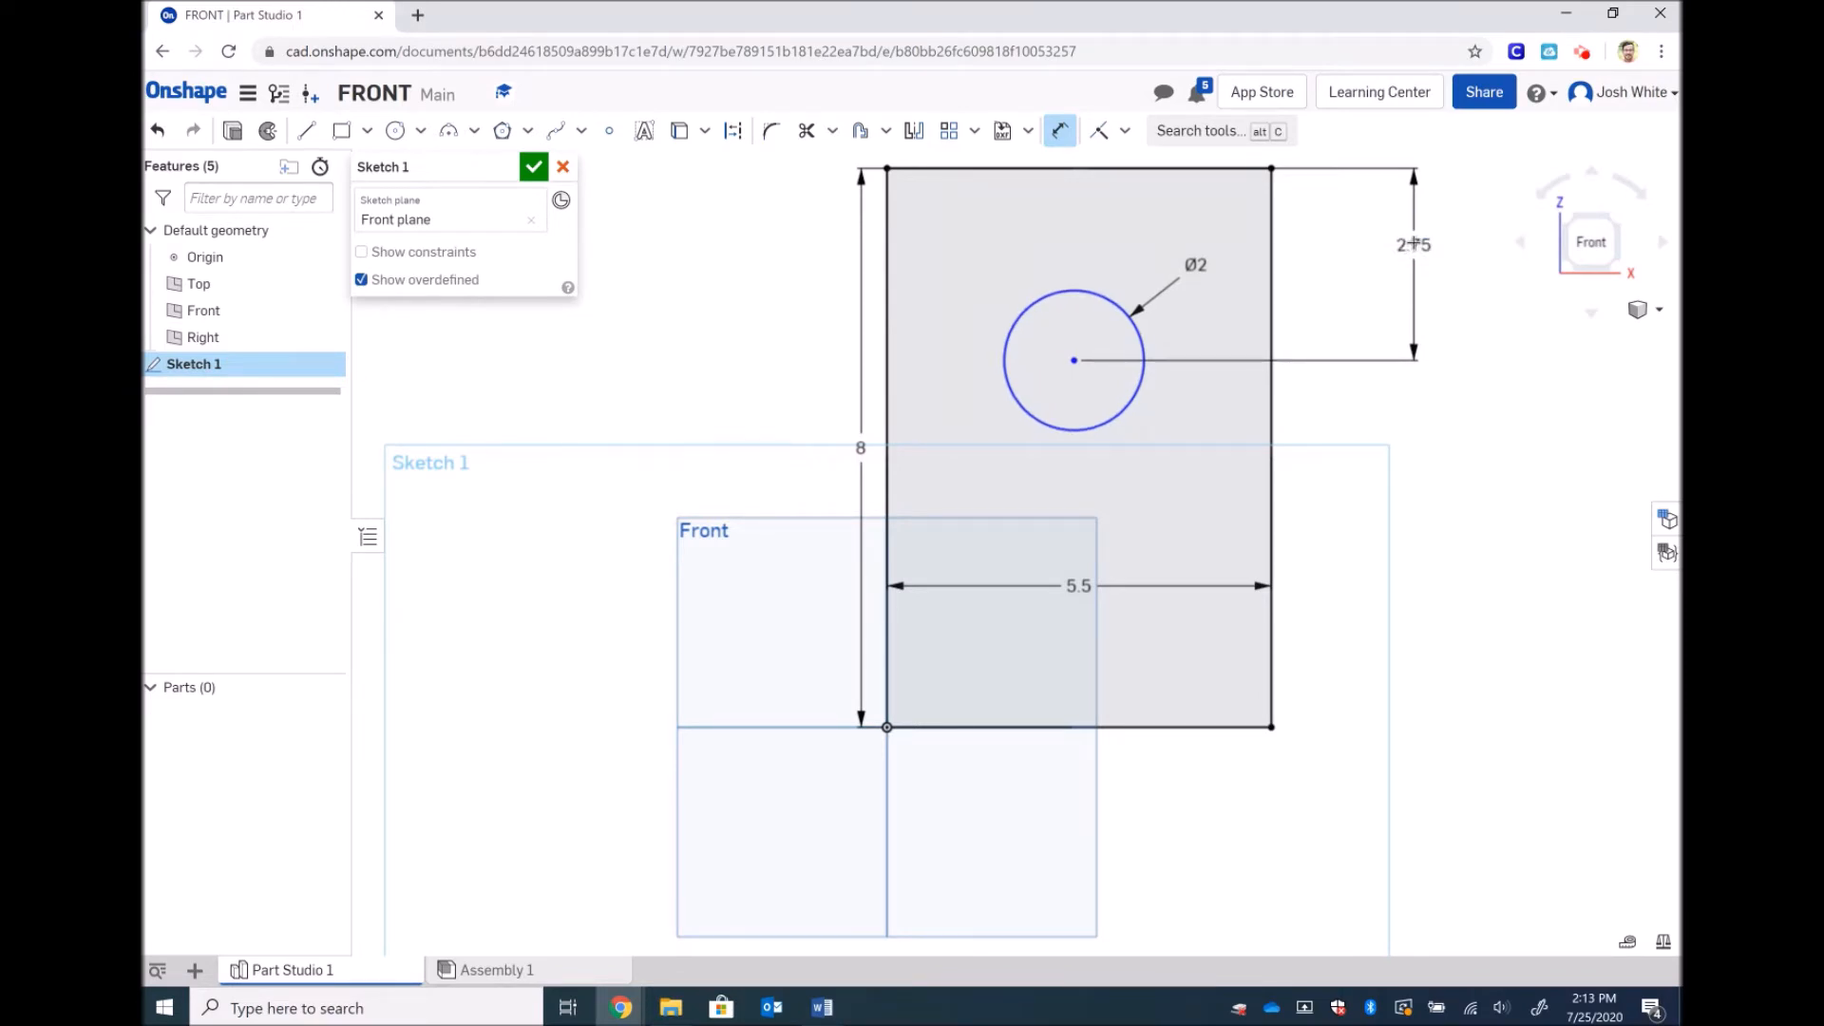
key("Escape")
Step: Change the distance from the rectangle's top edge to the circle's center to 2.5 in
double_click(1414, 244)
type("2.5")
key("Return")
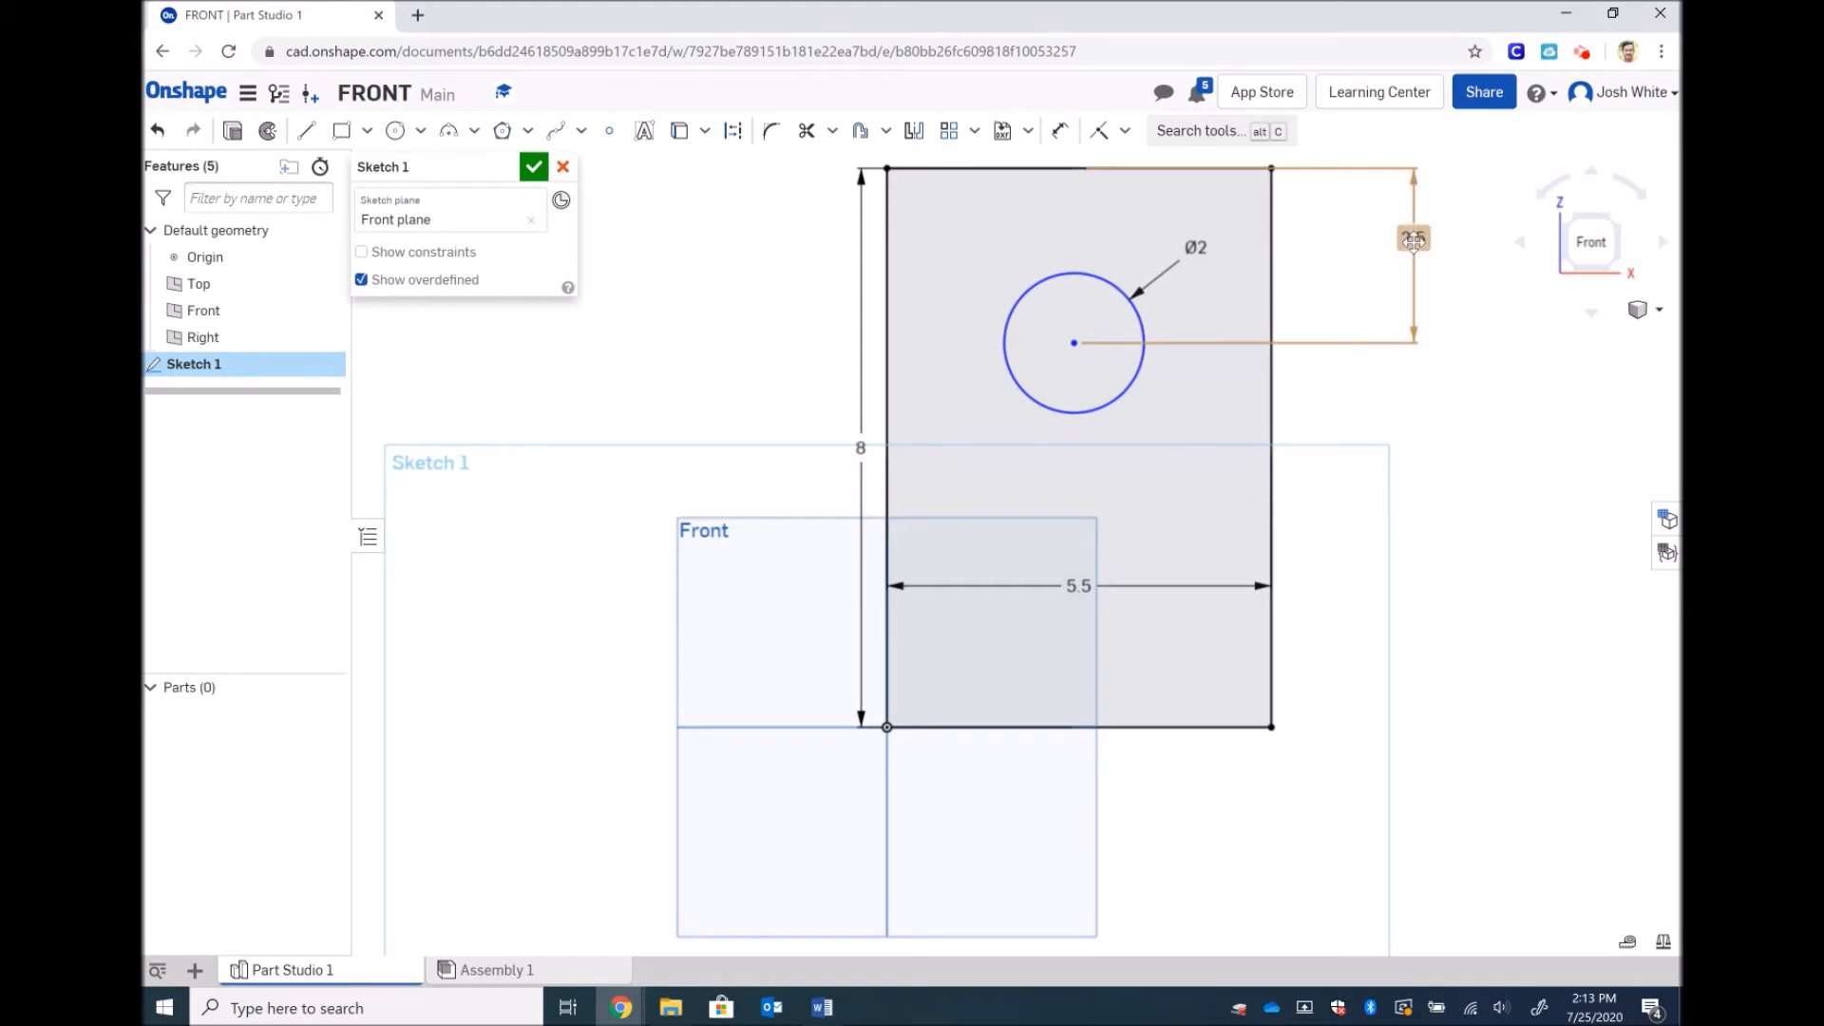
Step: Dimension the circle's center 2.75 in from the rectangle's right edge
left_click(1061, 131)
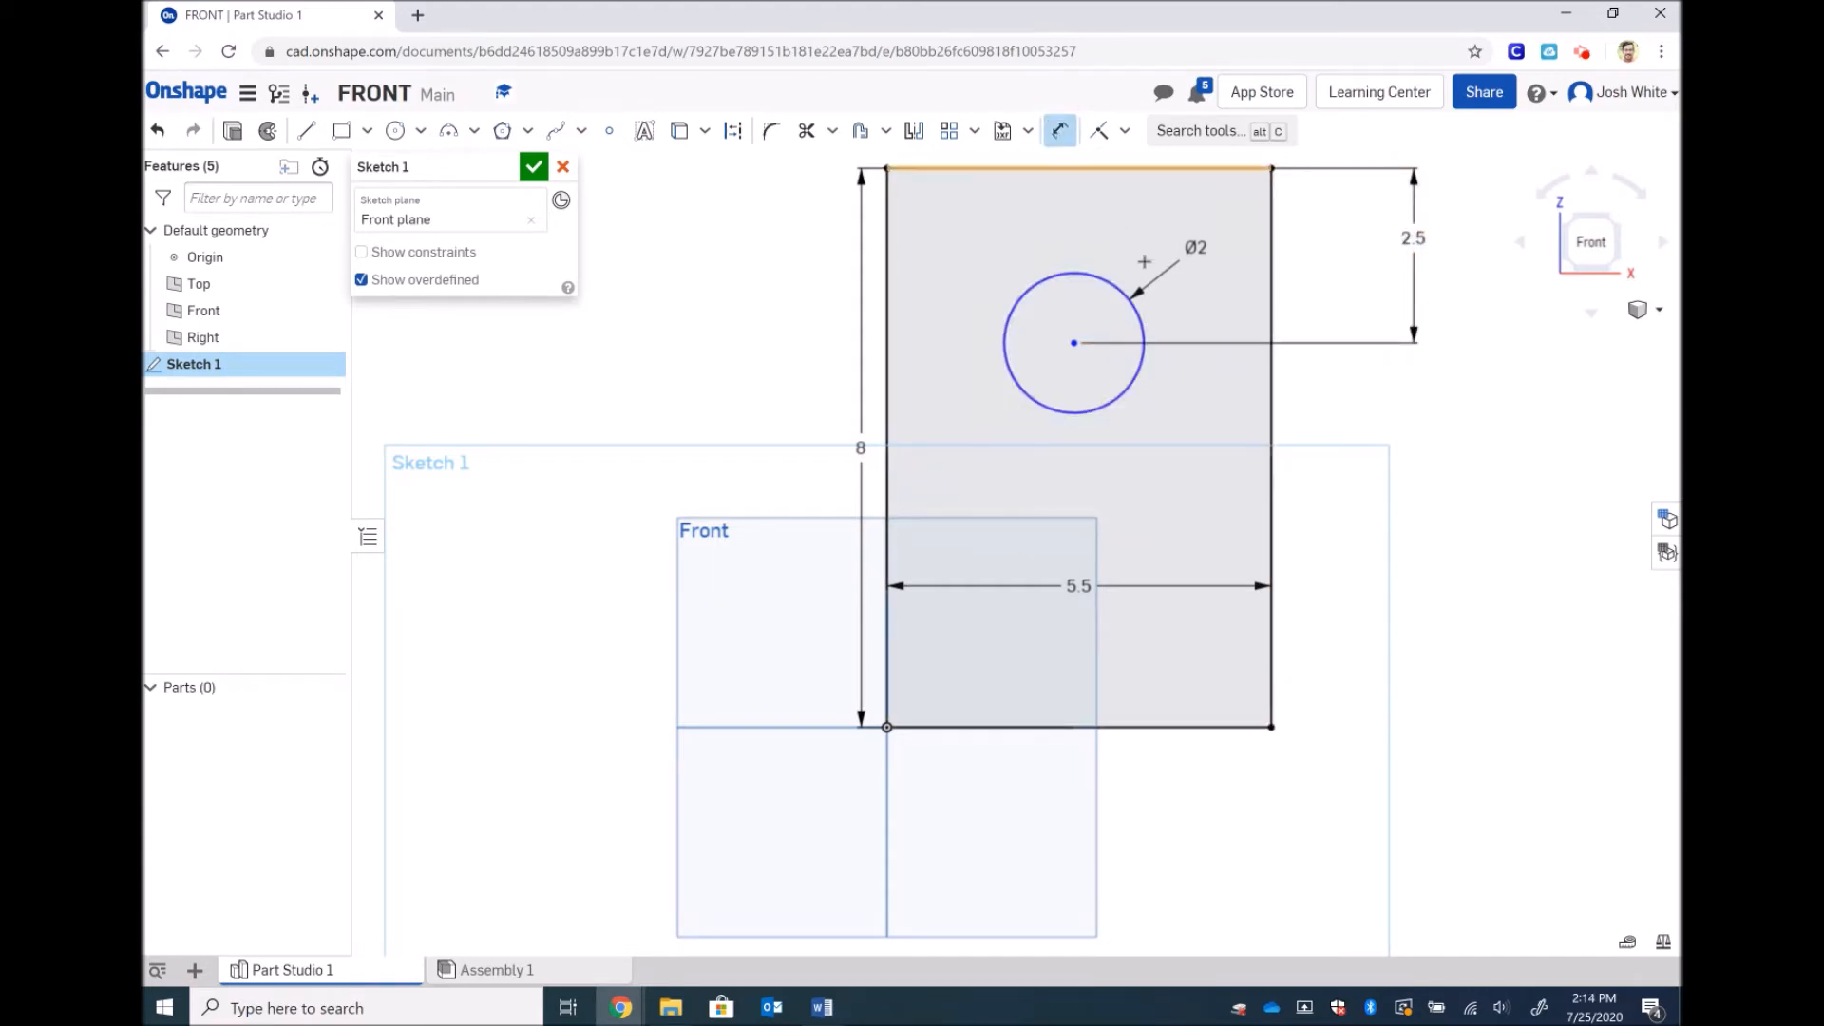
left_click(1271, 284)
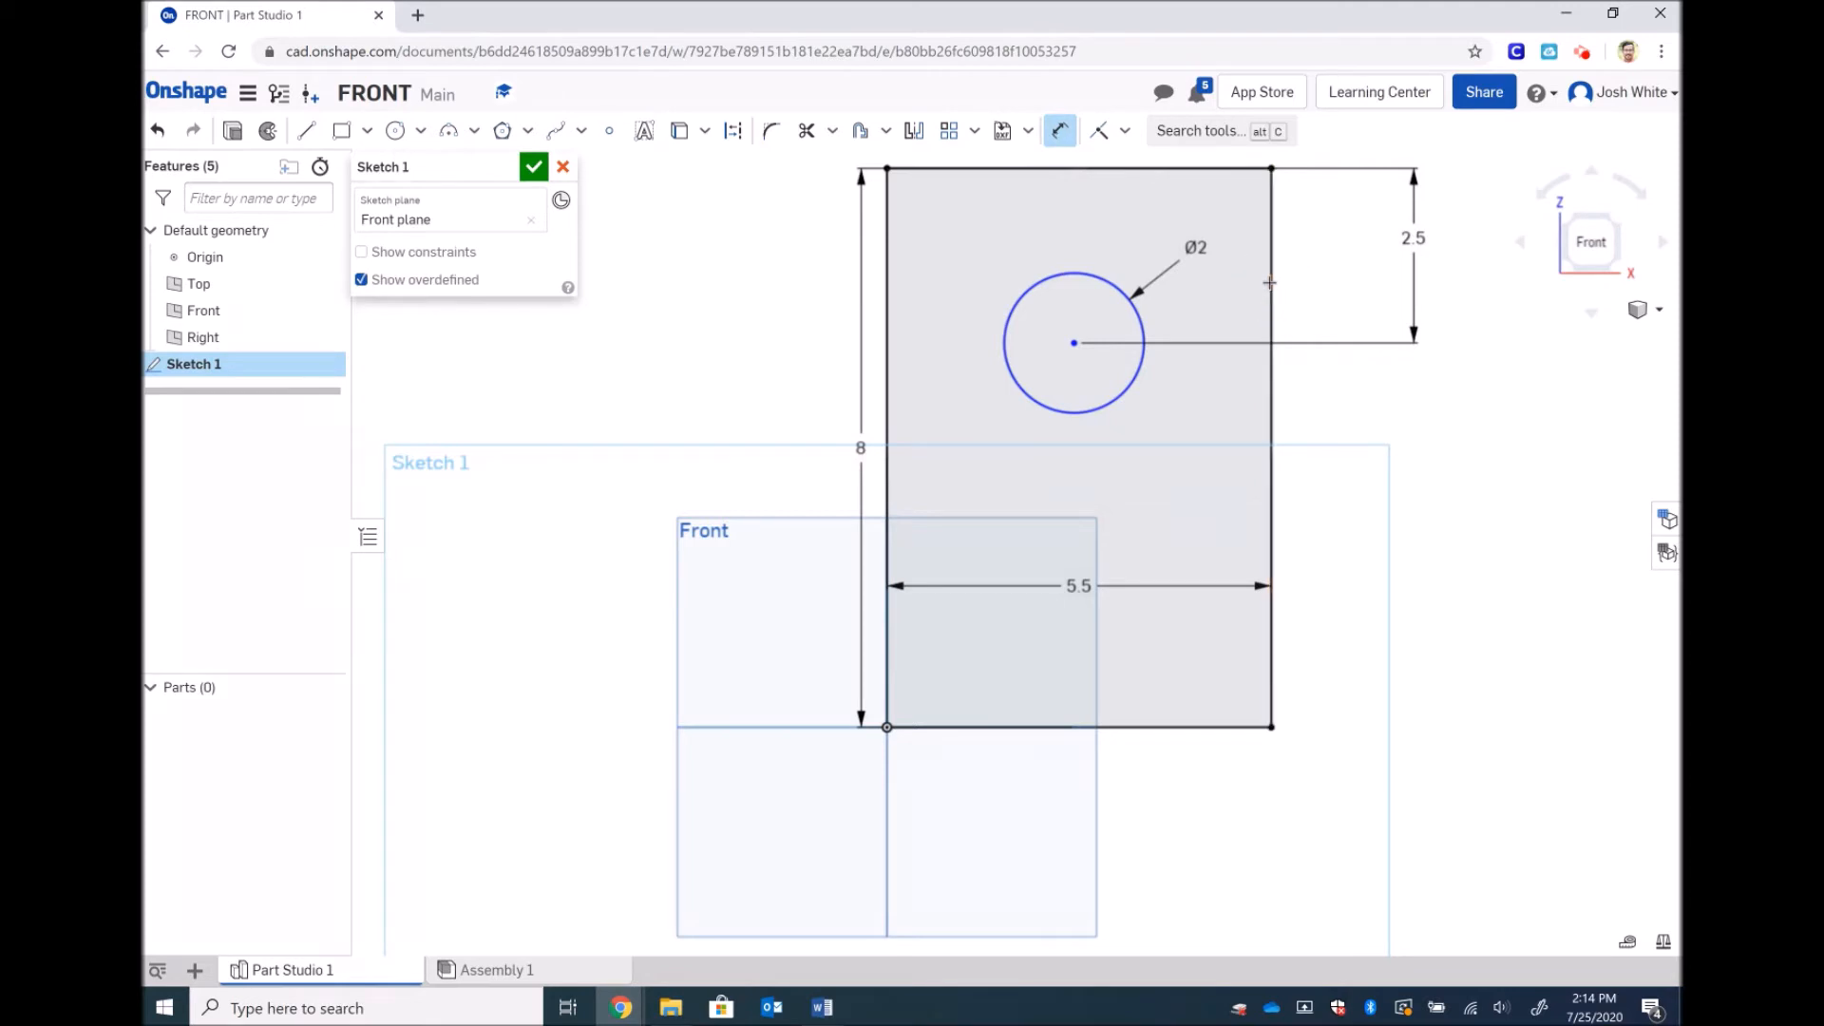
left_click(1075, 343)
left_click_drag(1123, 240, 1140, 217)
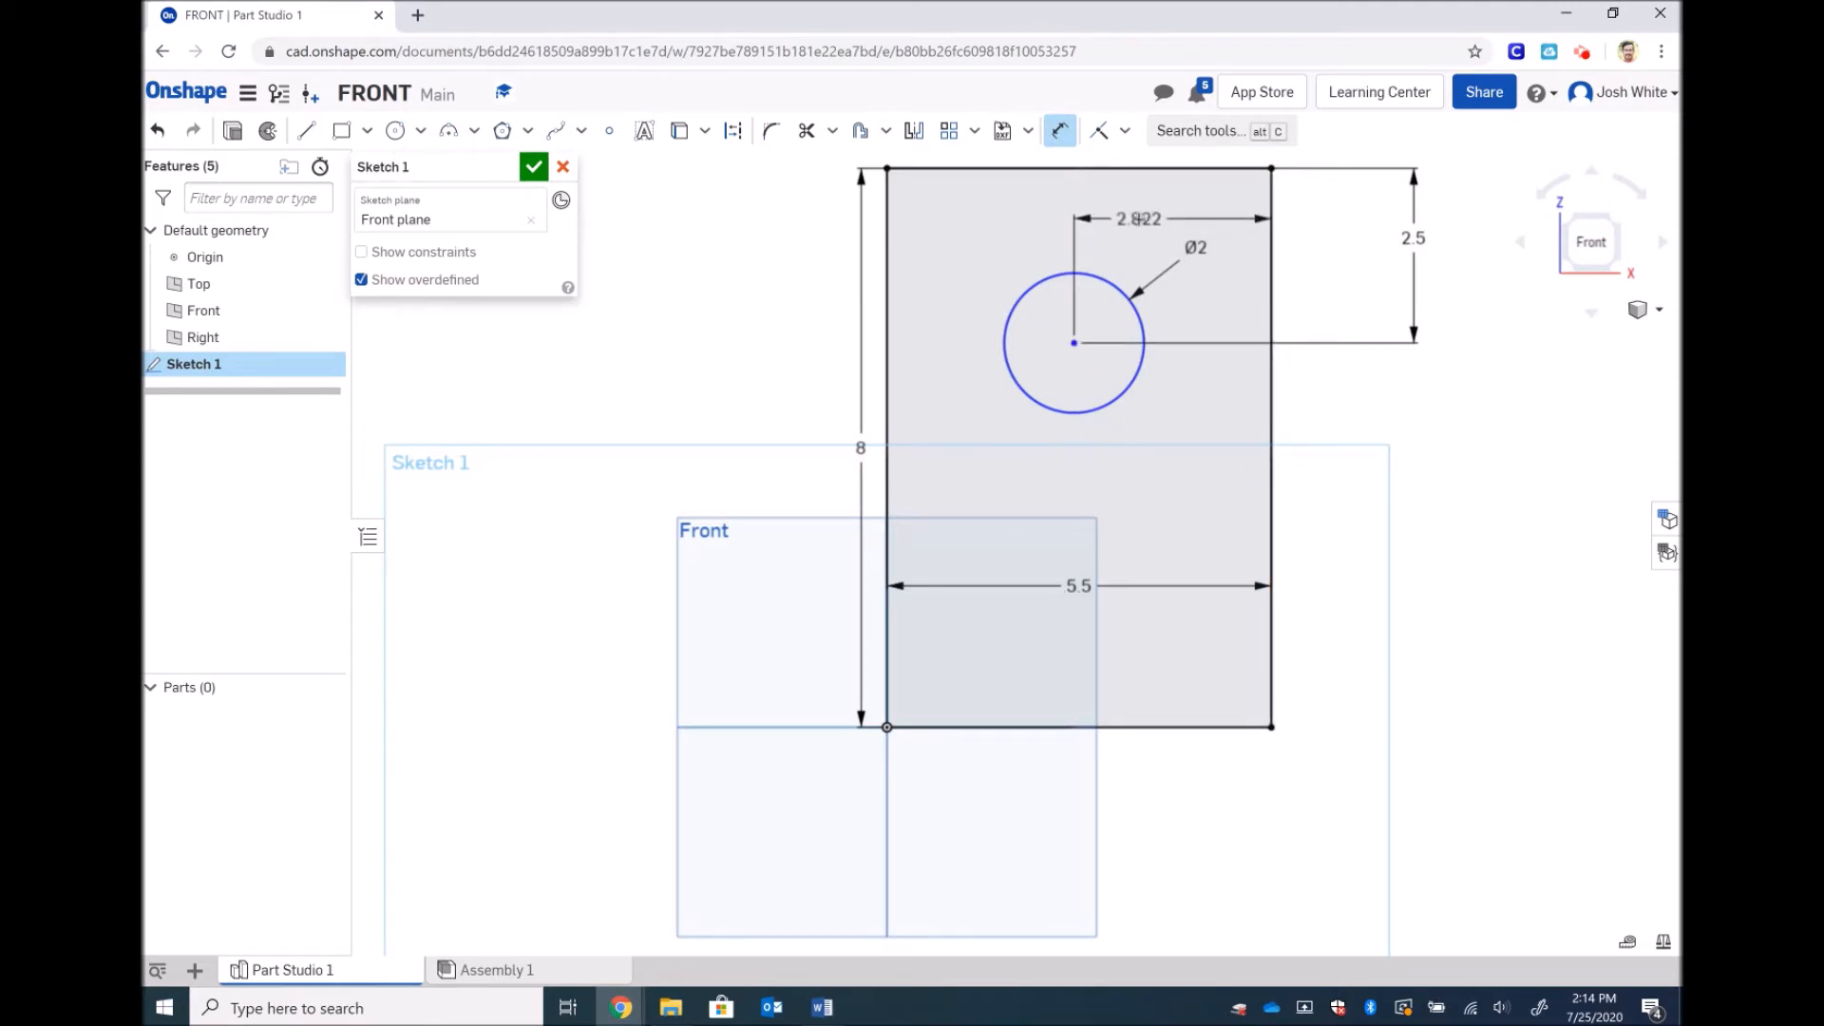
double_click(1141, 219)
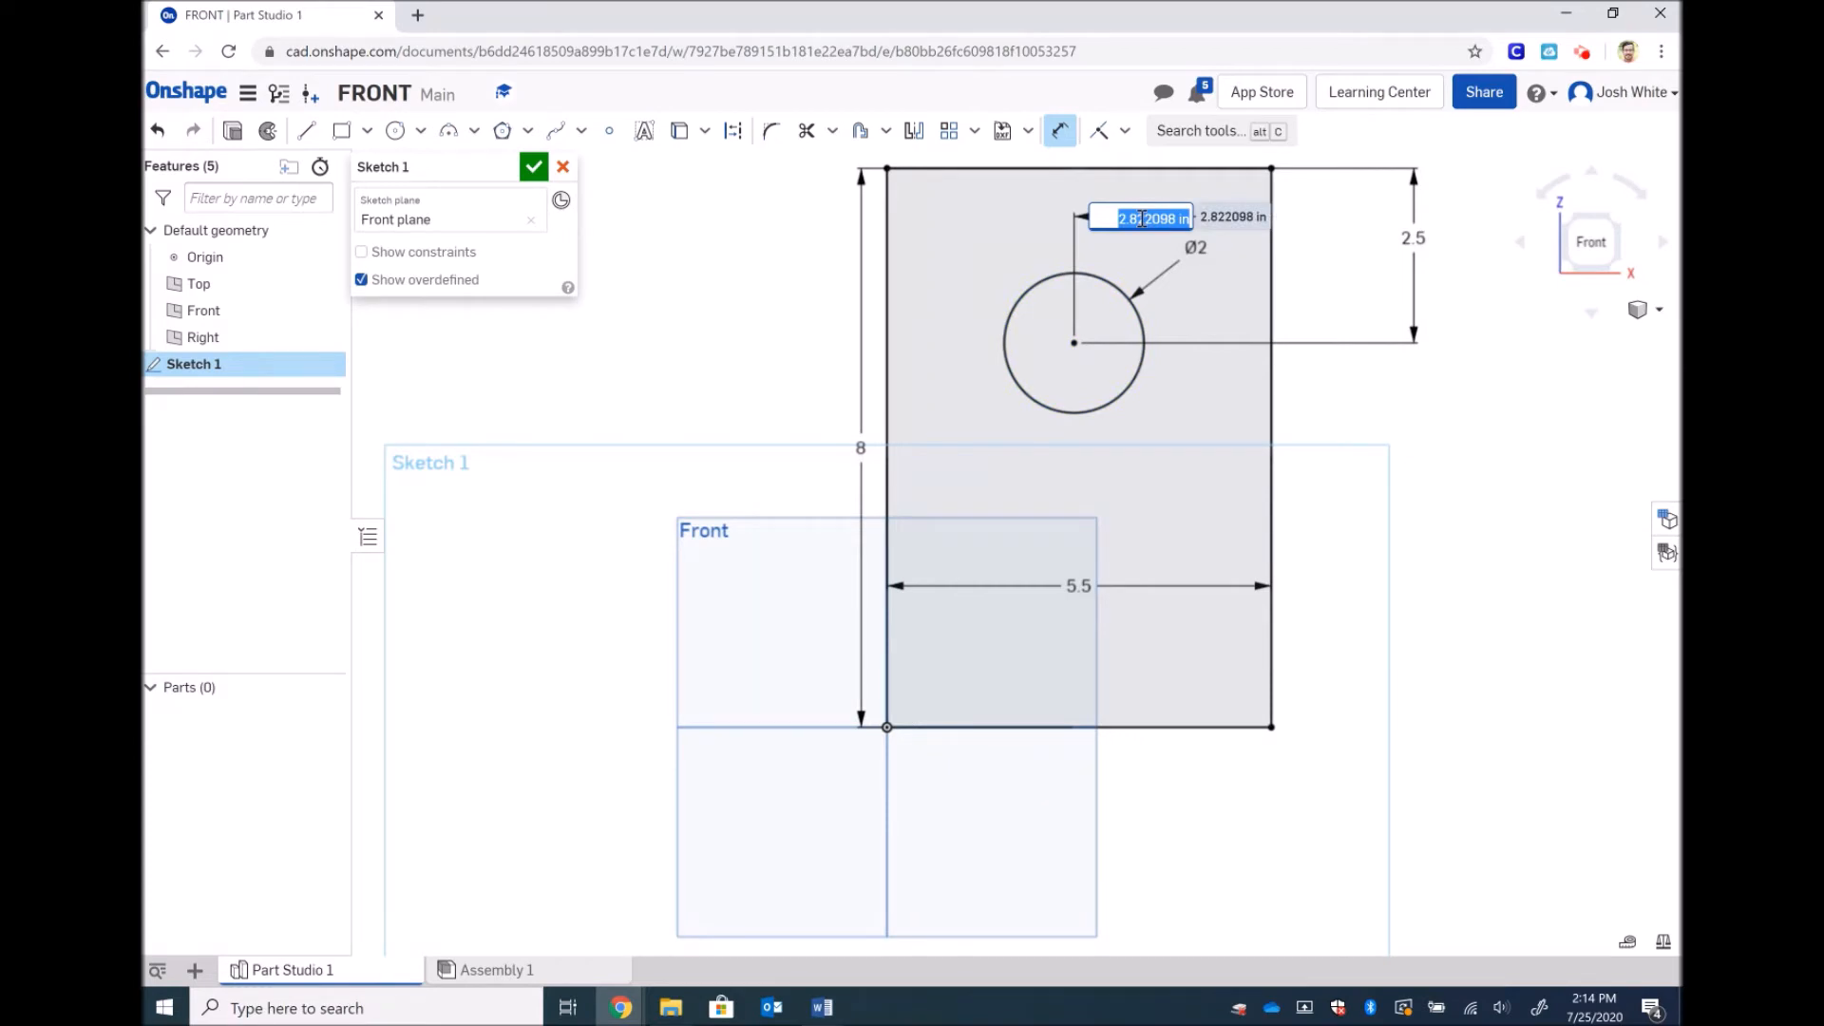
type("2.75")
key("Return")
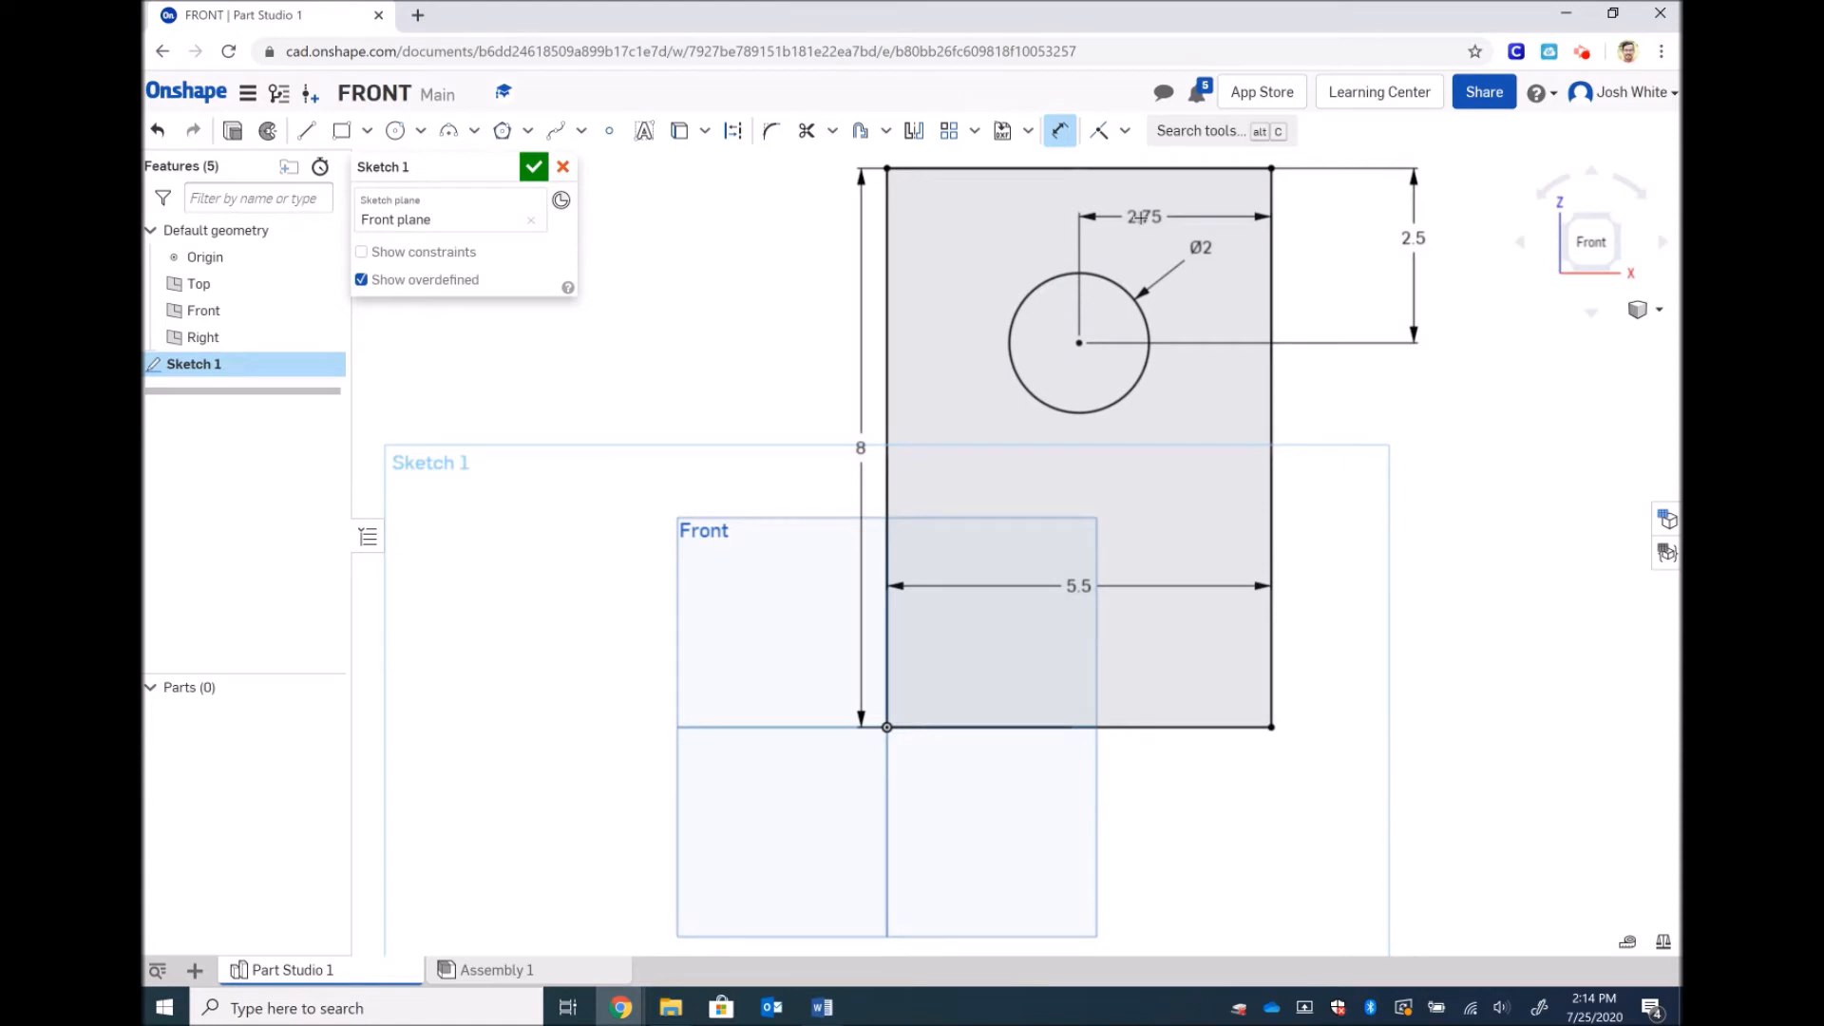
Step: Undo the circle's last horizontal dimension, set the center's distance from the right edge to 5.5 / 2, and finish the sketch
key("Escape")
key("ctrl+z")
left_click(1144, 219)
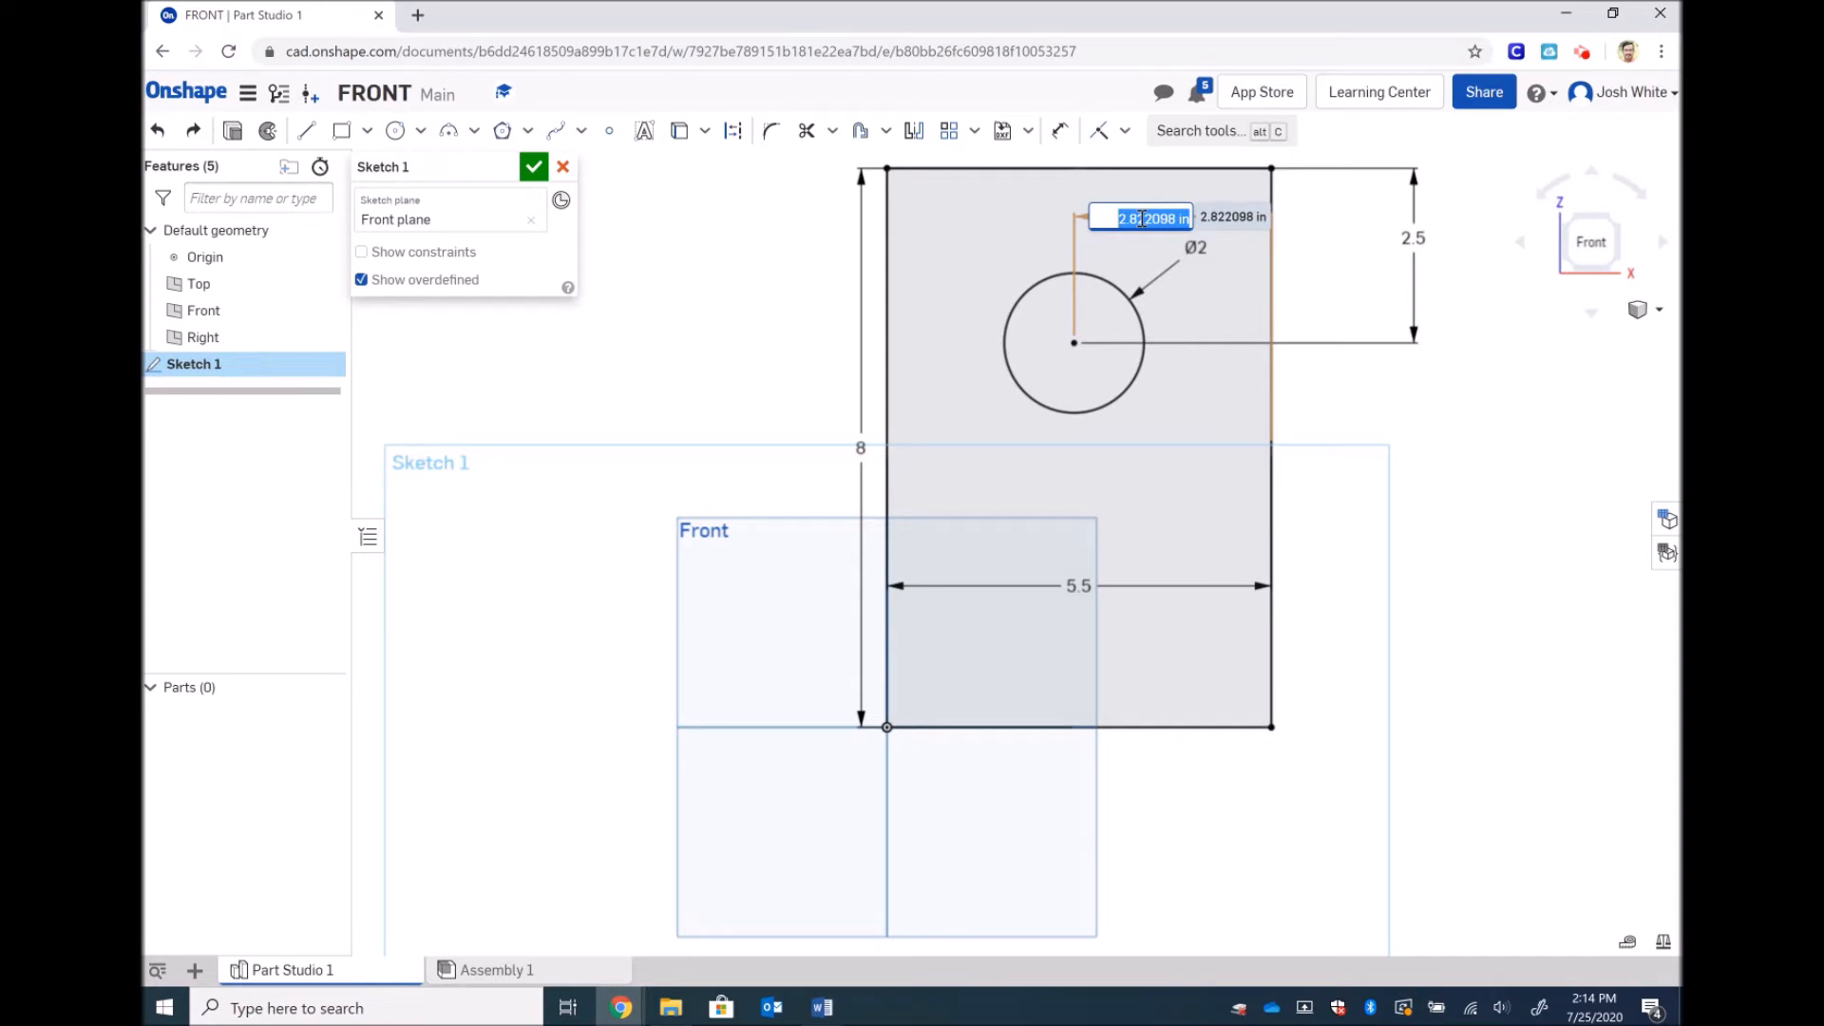
type("5.5 / 2")
key("Return")
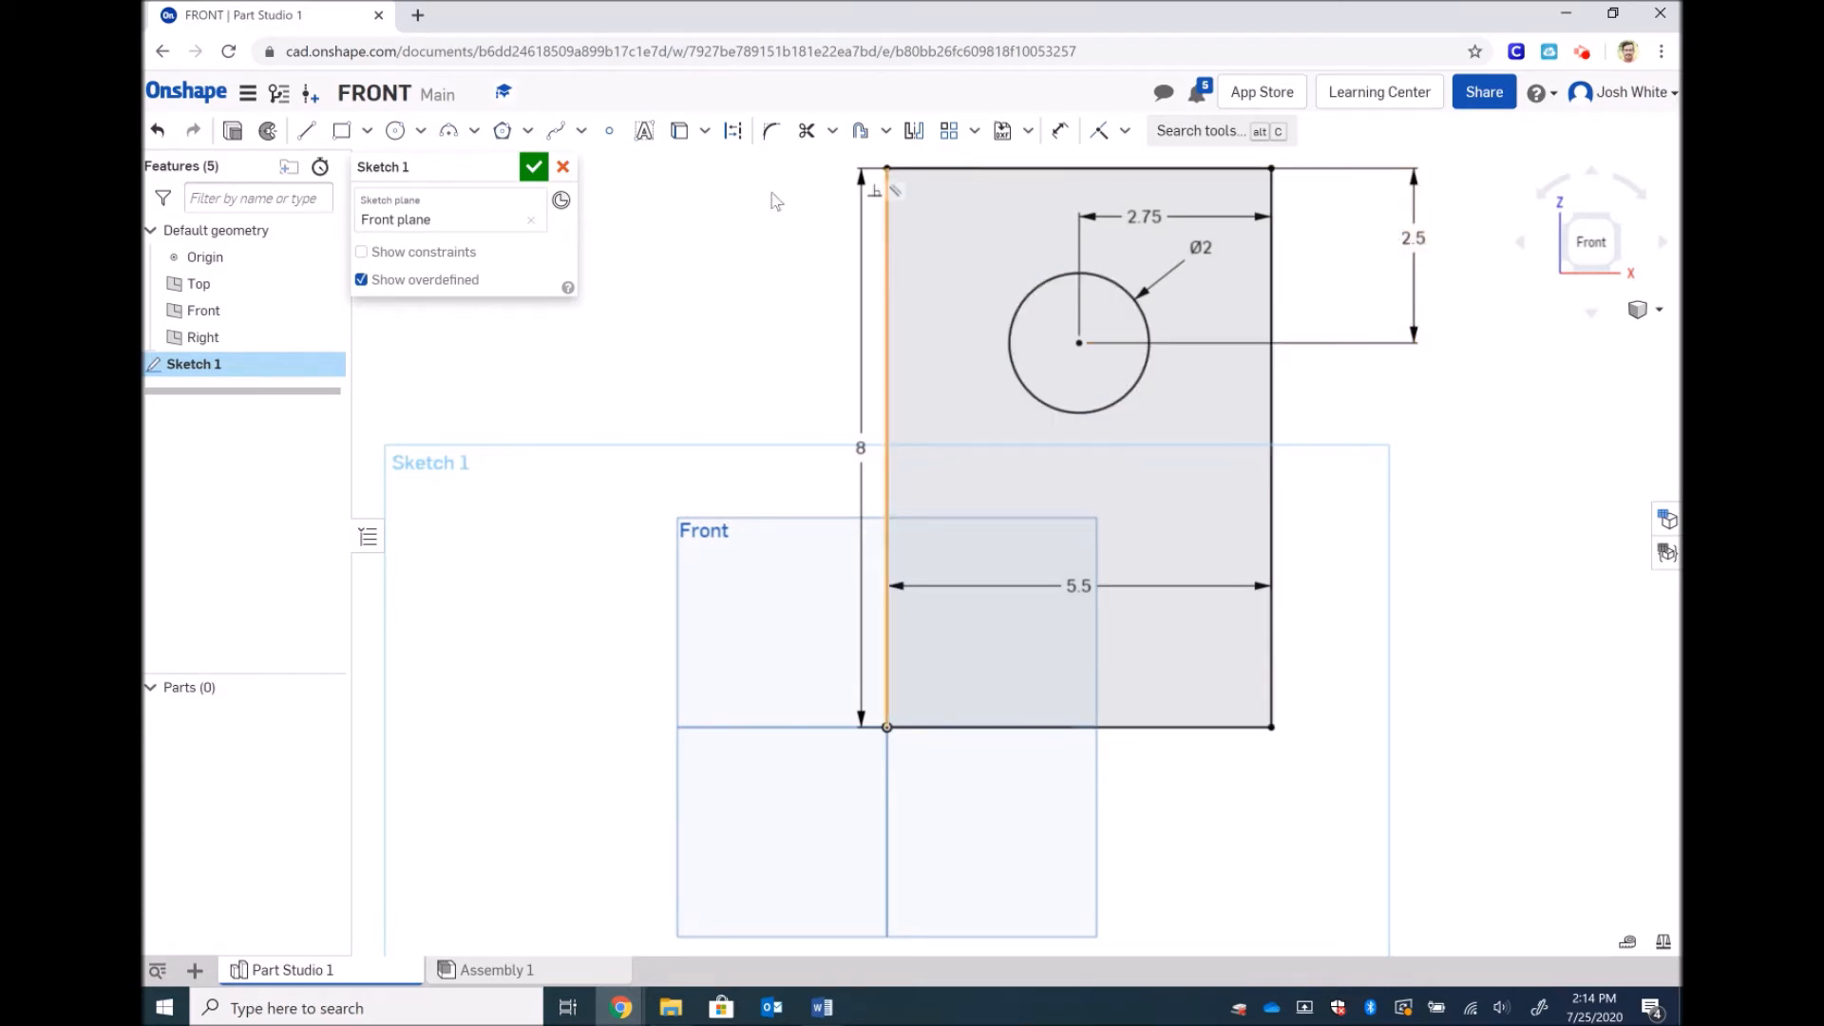
left_click(533, 168)
Step: Extrude the rectangular region around the circle 0.75 in as a new solid, keeping the circle as an open hole
left_click(323, 132)
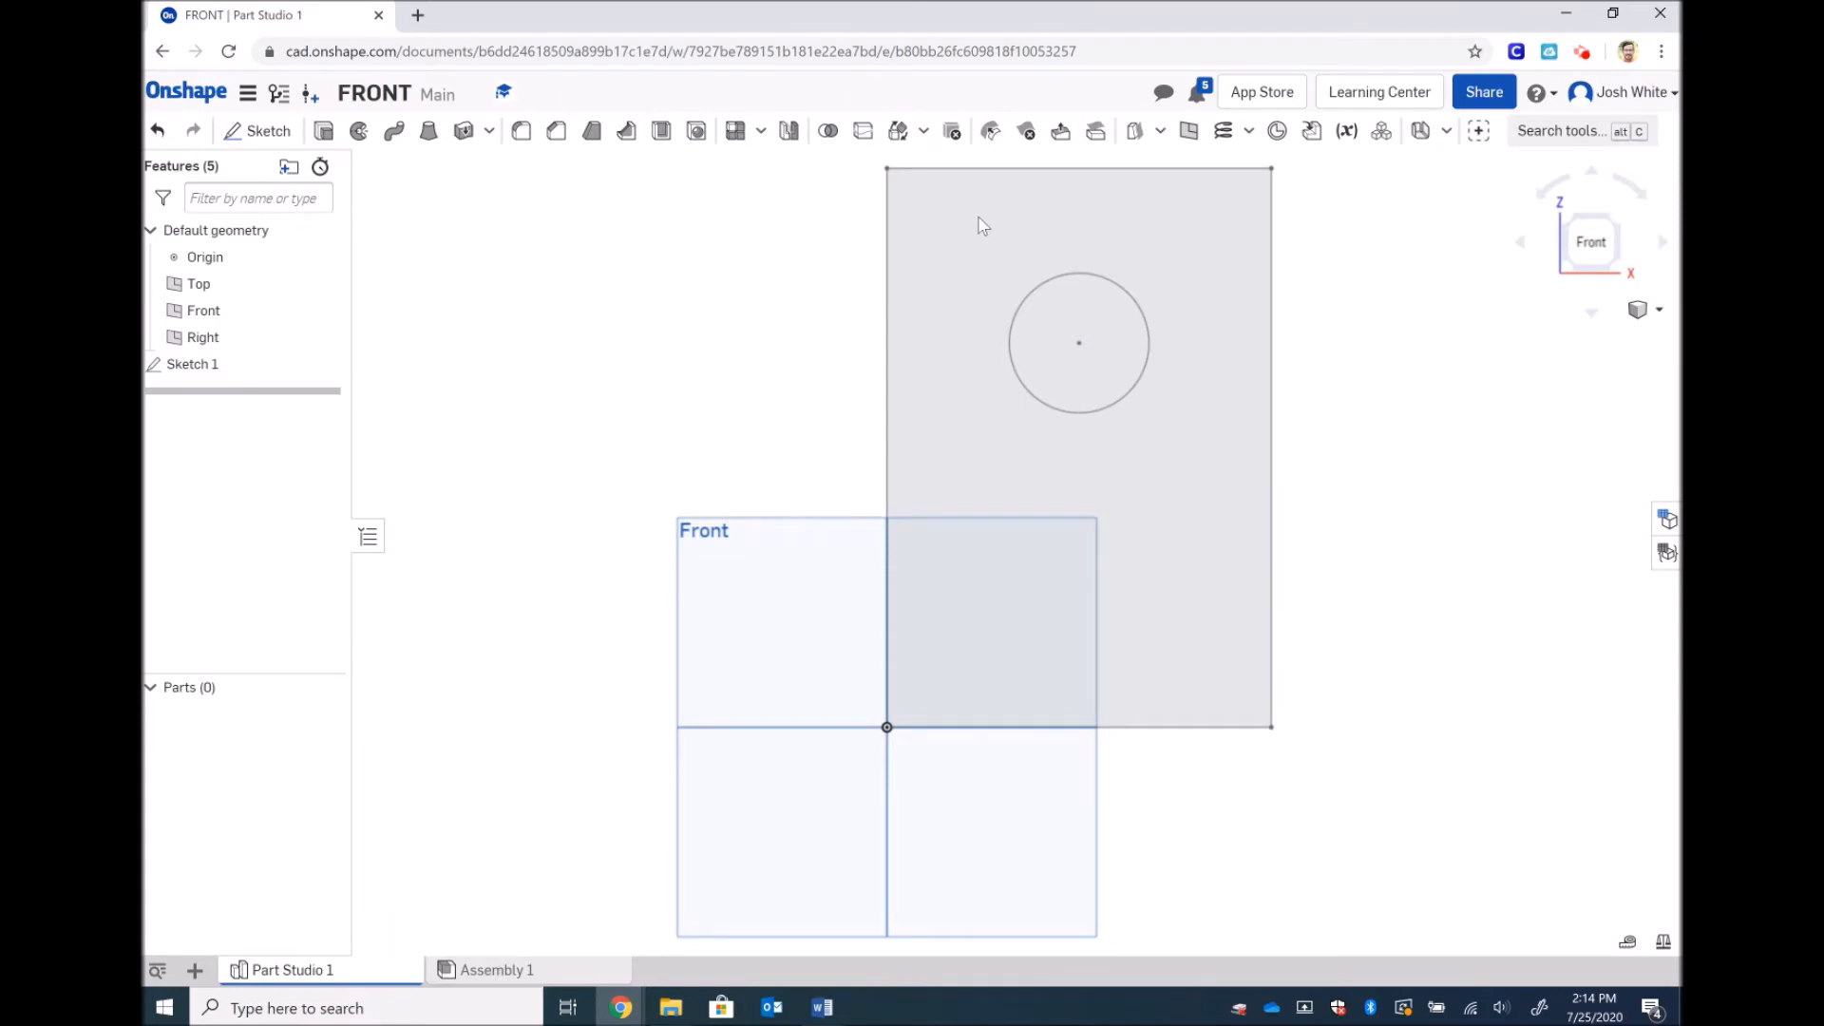
left_click(1644, 309)
left_click(1541, 337)
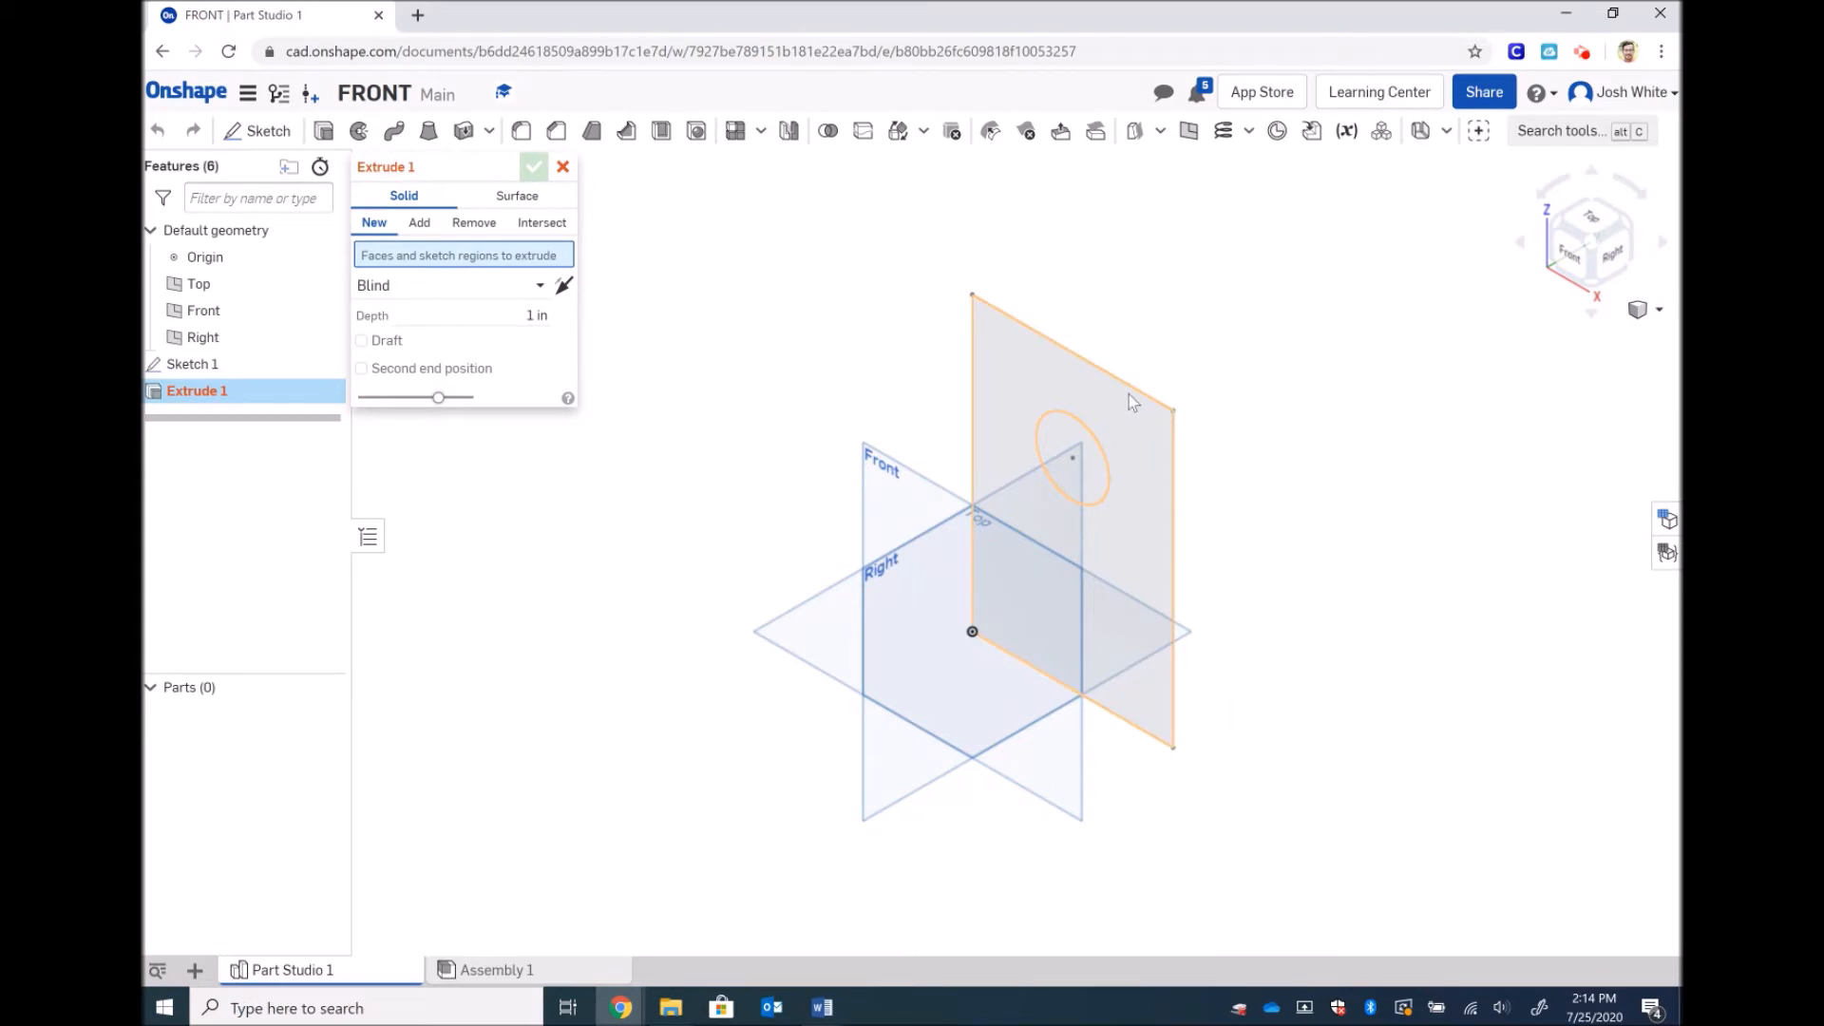
left_click(1080, 472)
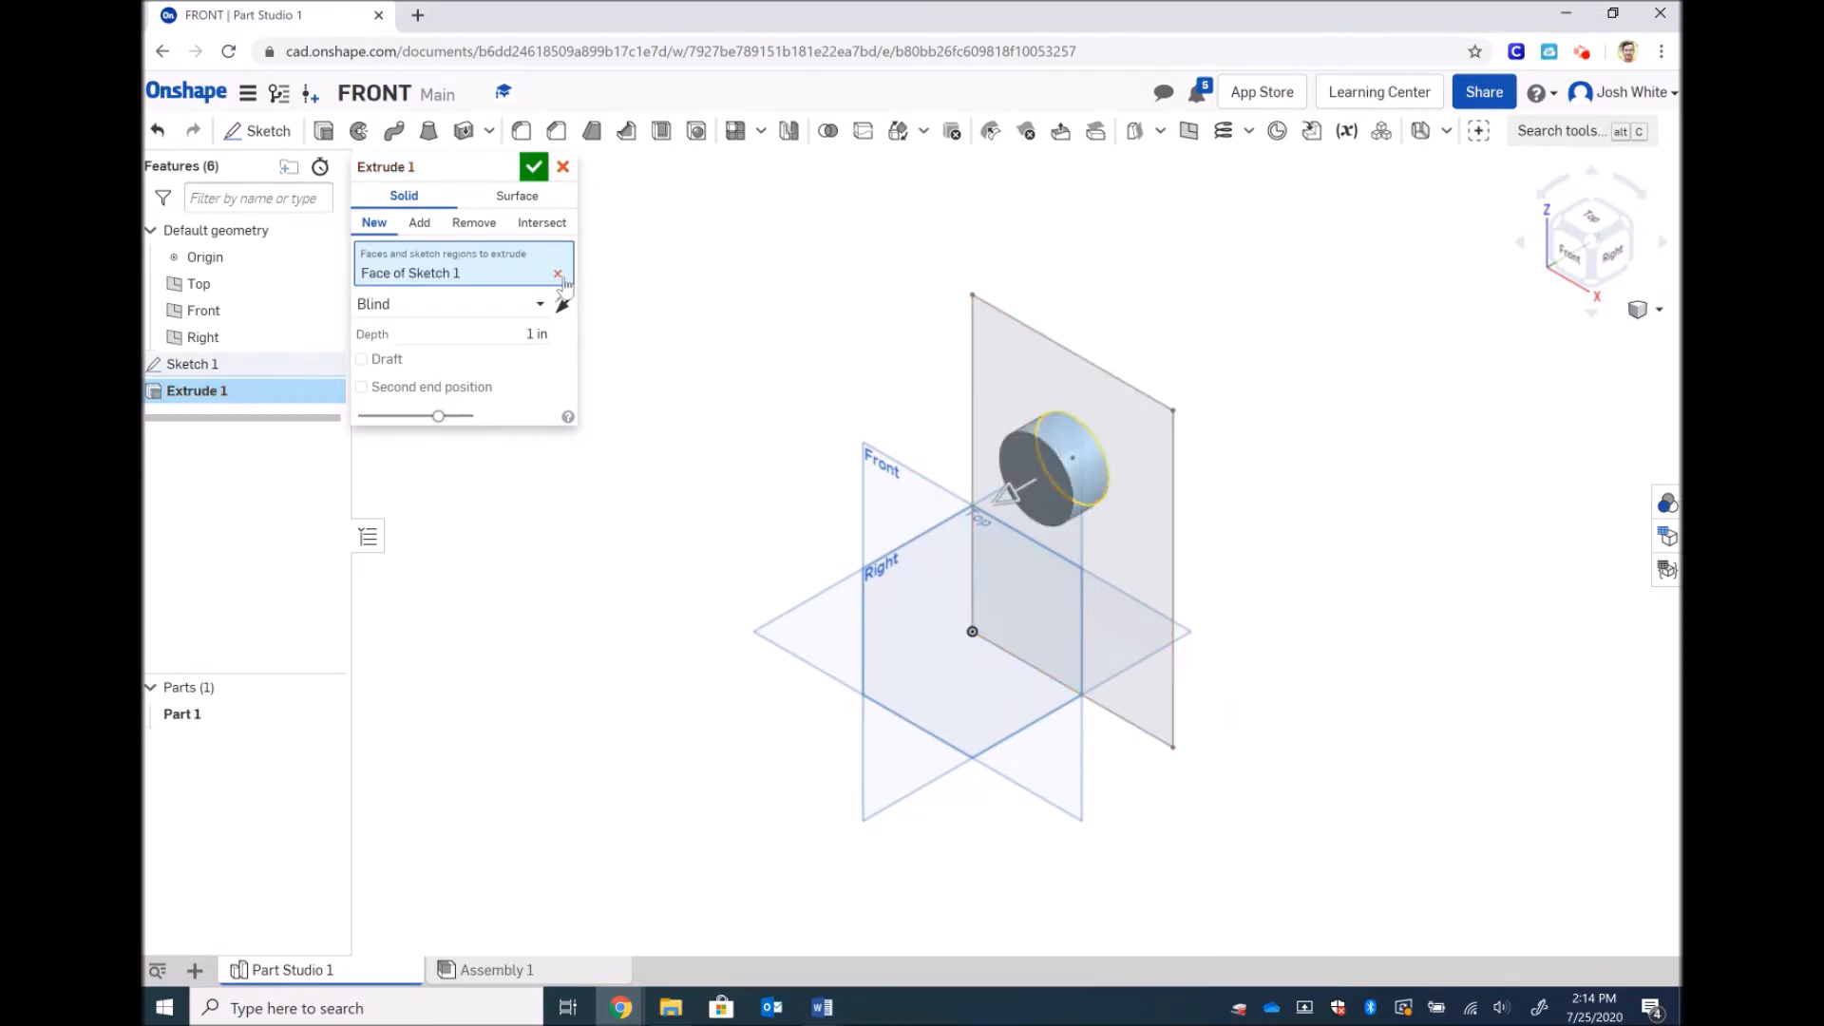
left_click(558, 274)
left_click(1026, 359)
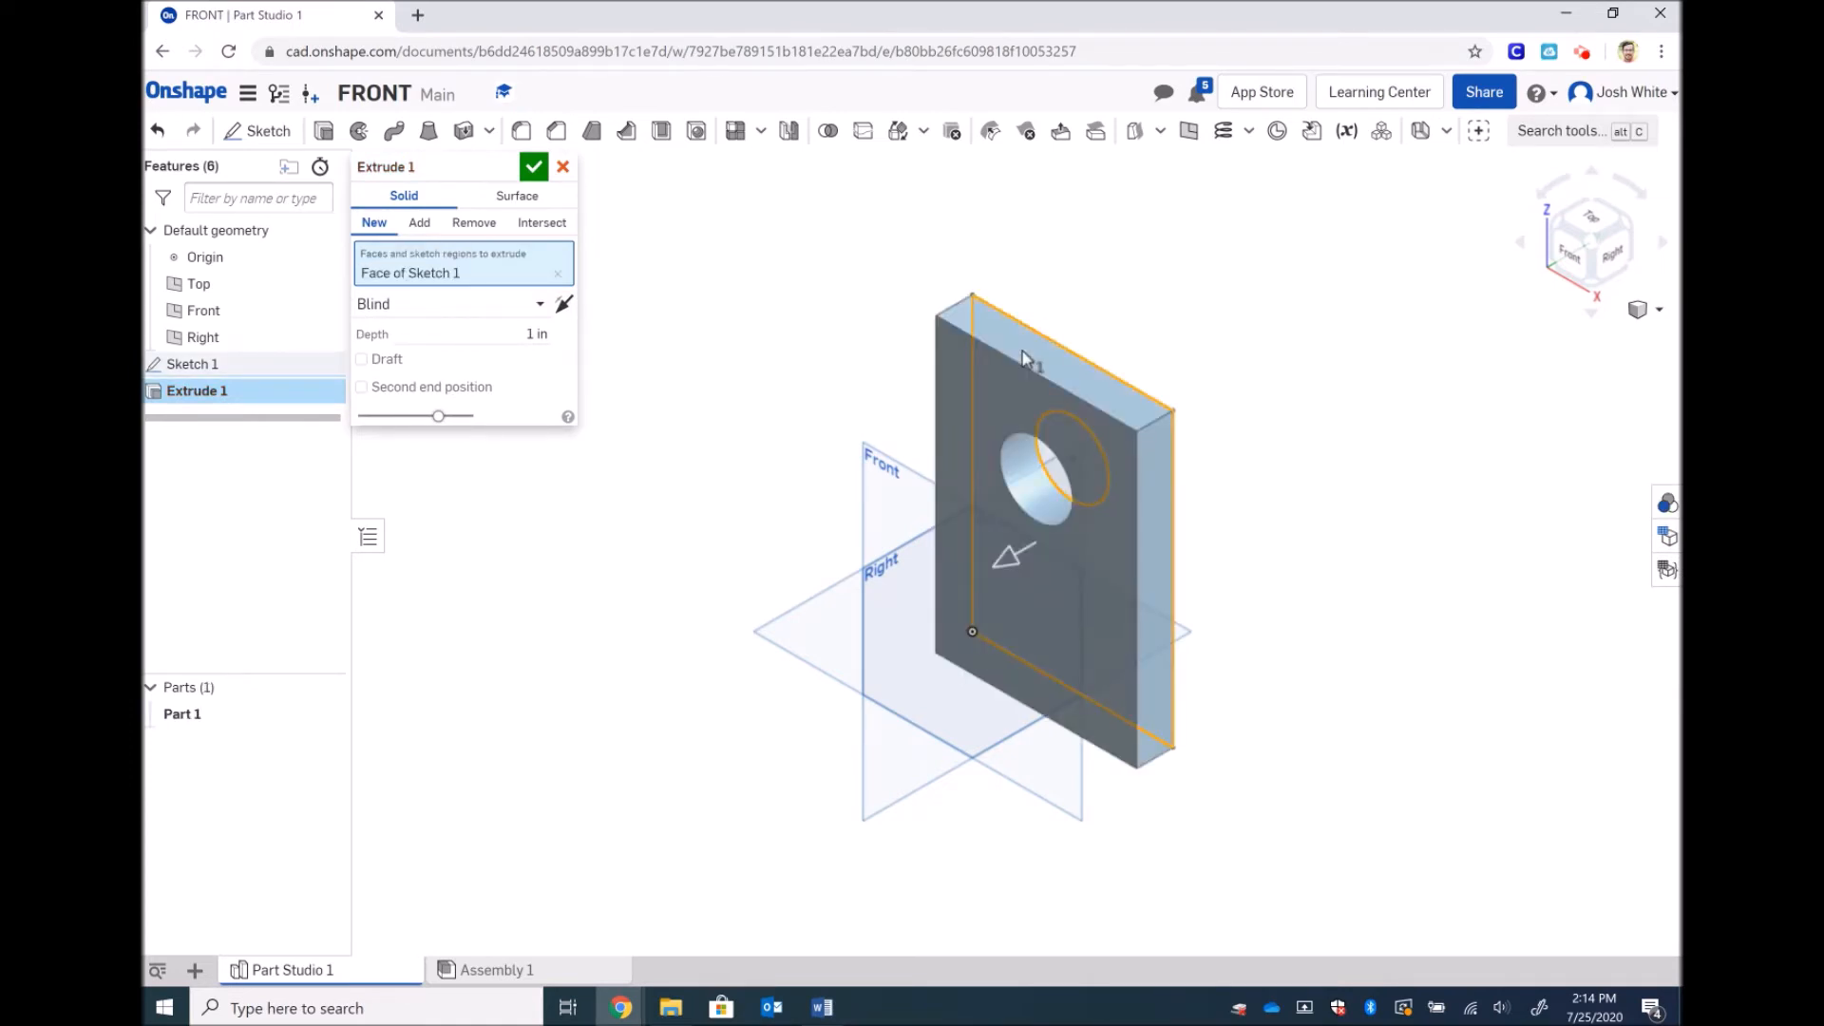
left_click(525, 336)
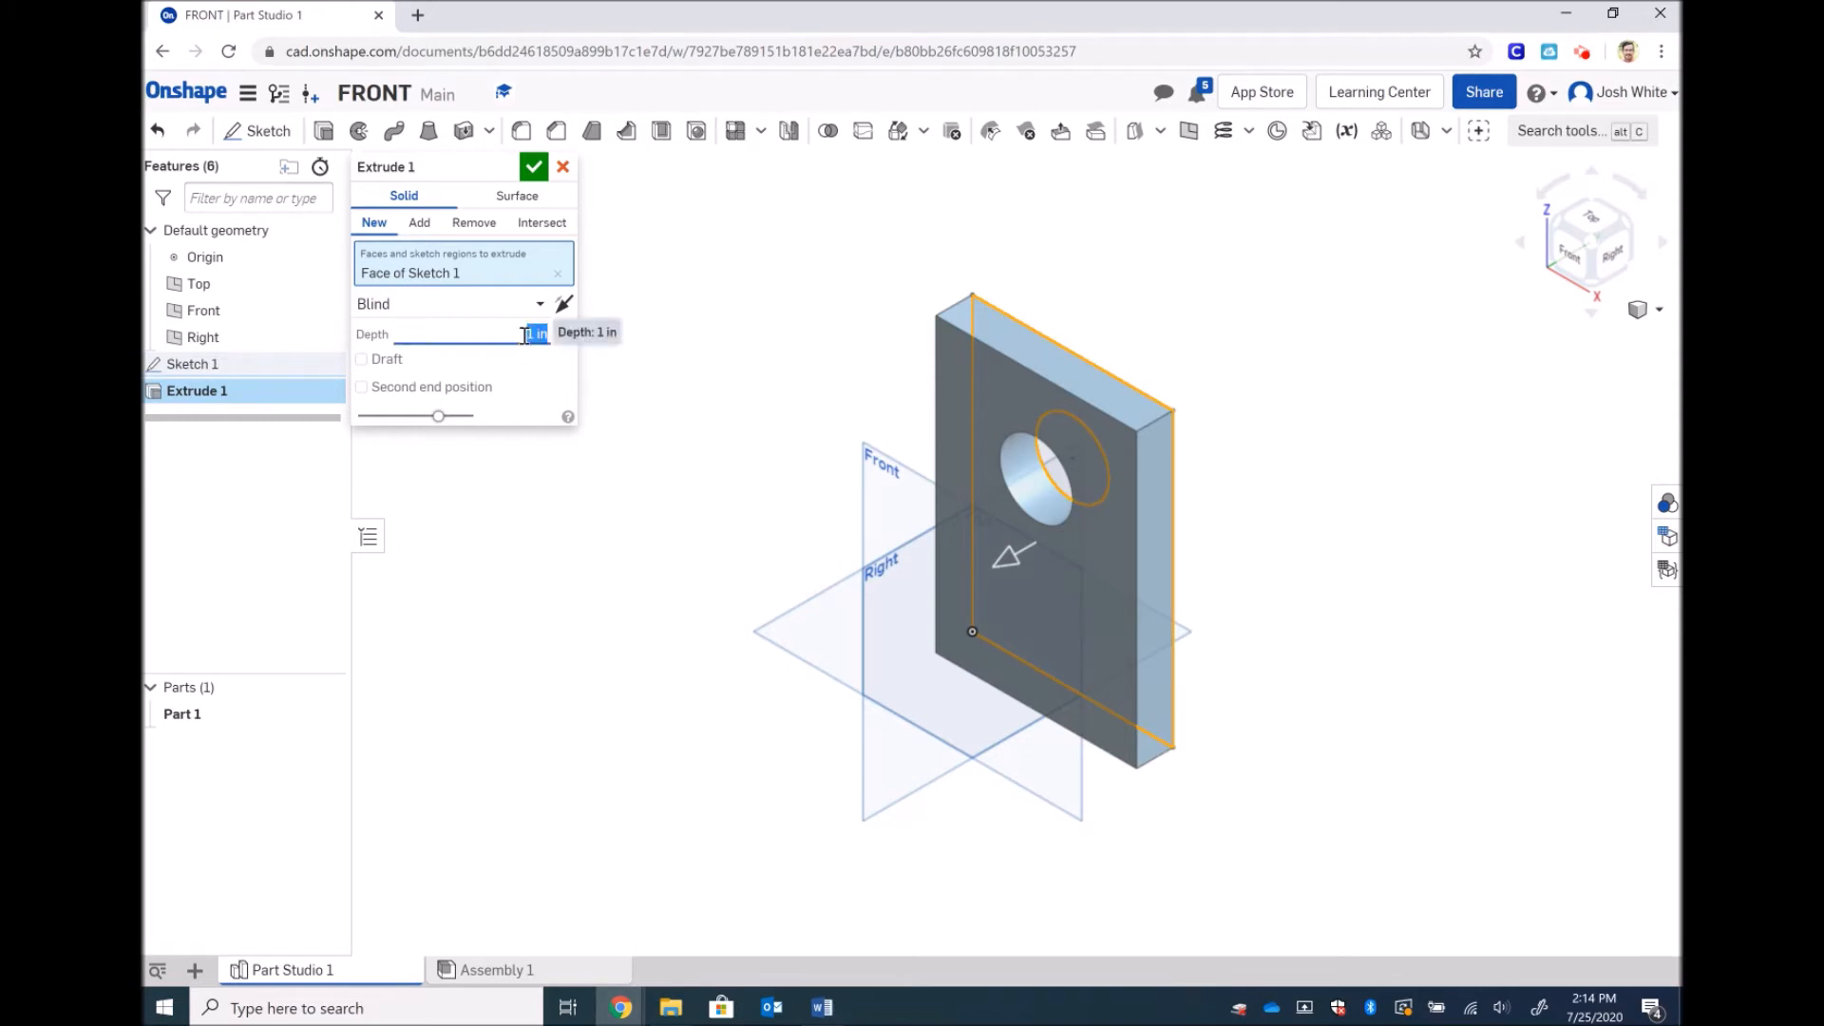
key("BackSpace")
type(".75")
key("Return")
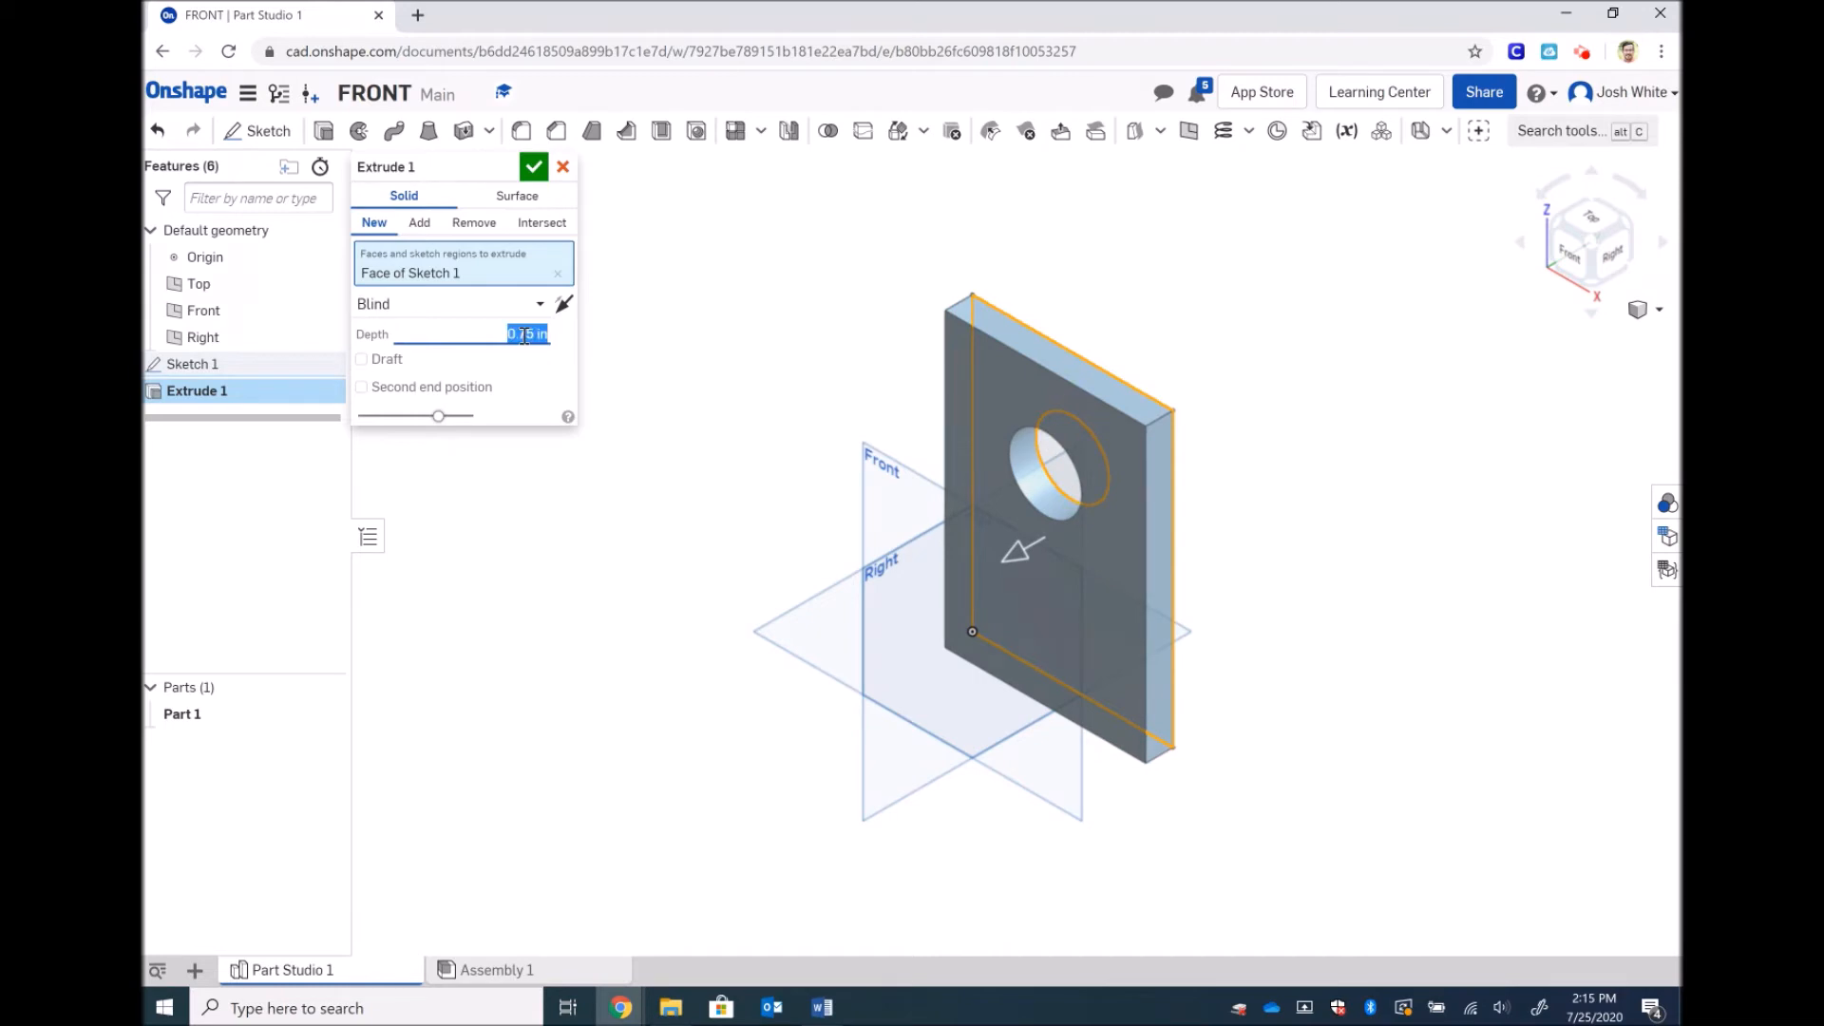
left_click(534, 167)
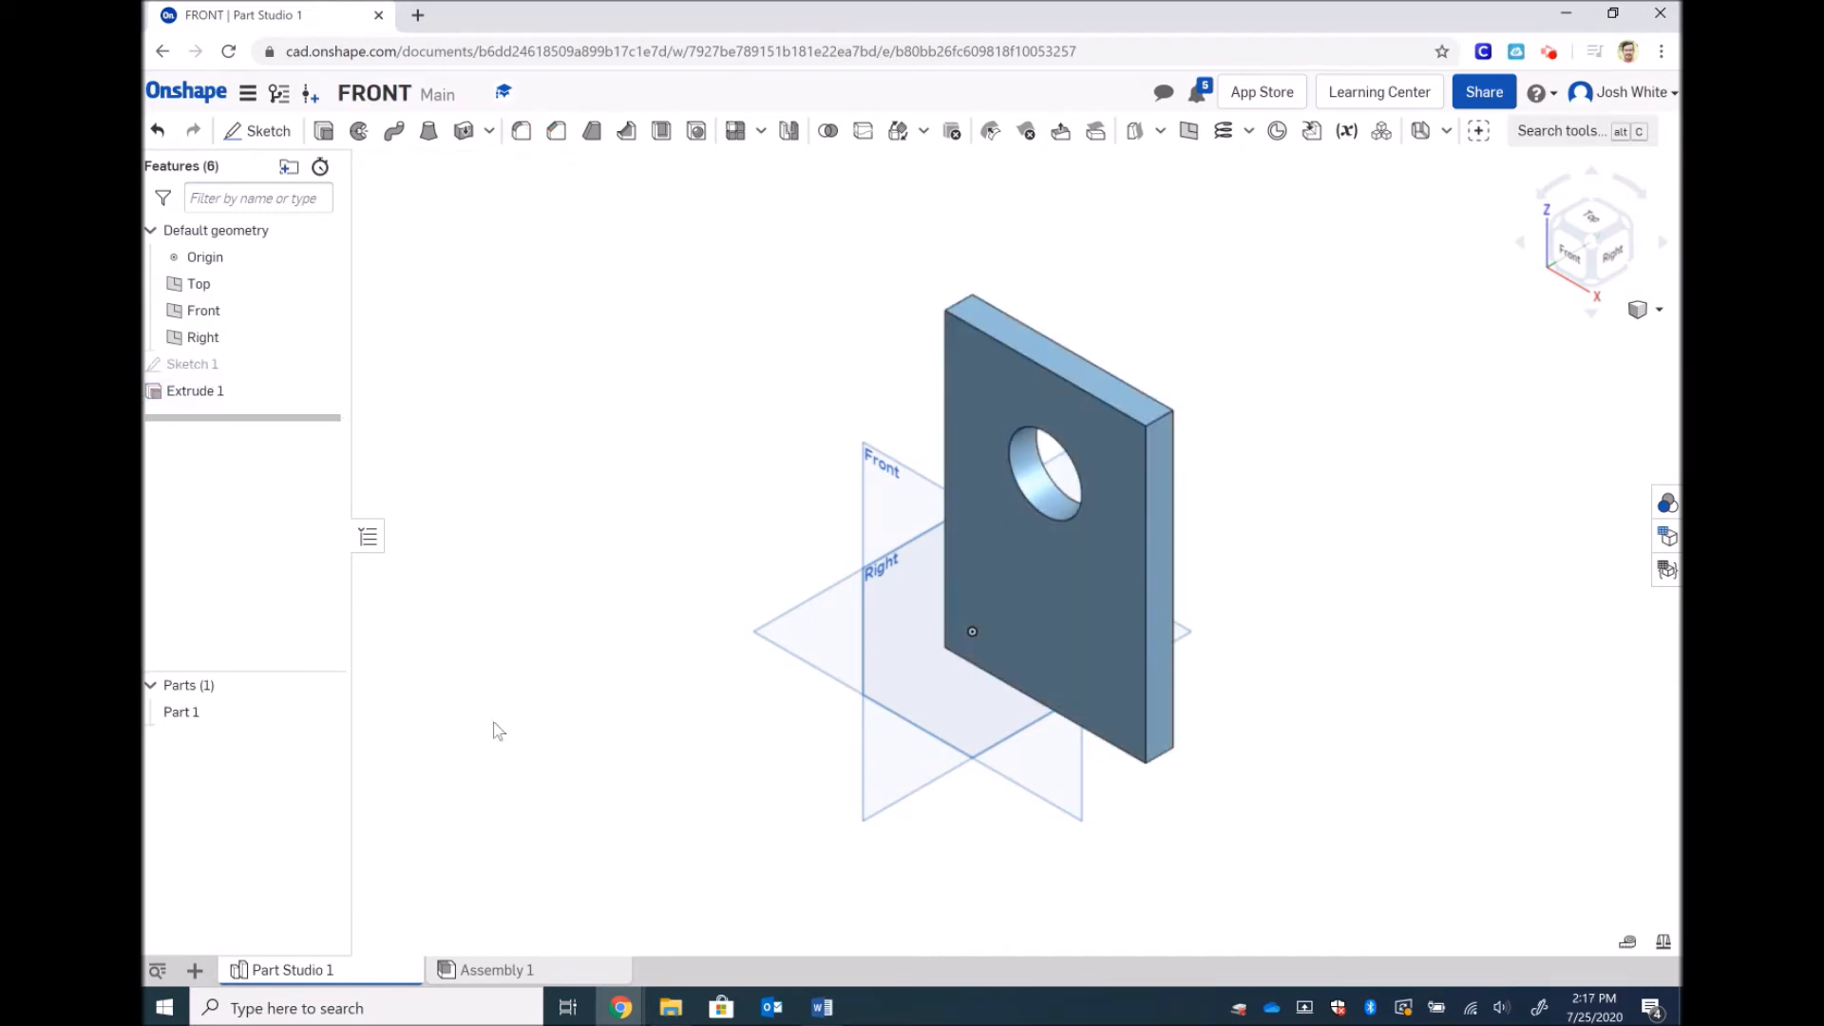
Step: Chamfer the board's upper front edge by distance and angle, using 0.75 in and 30 deg
left_click(556, 130)
left_click(980, 334)
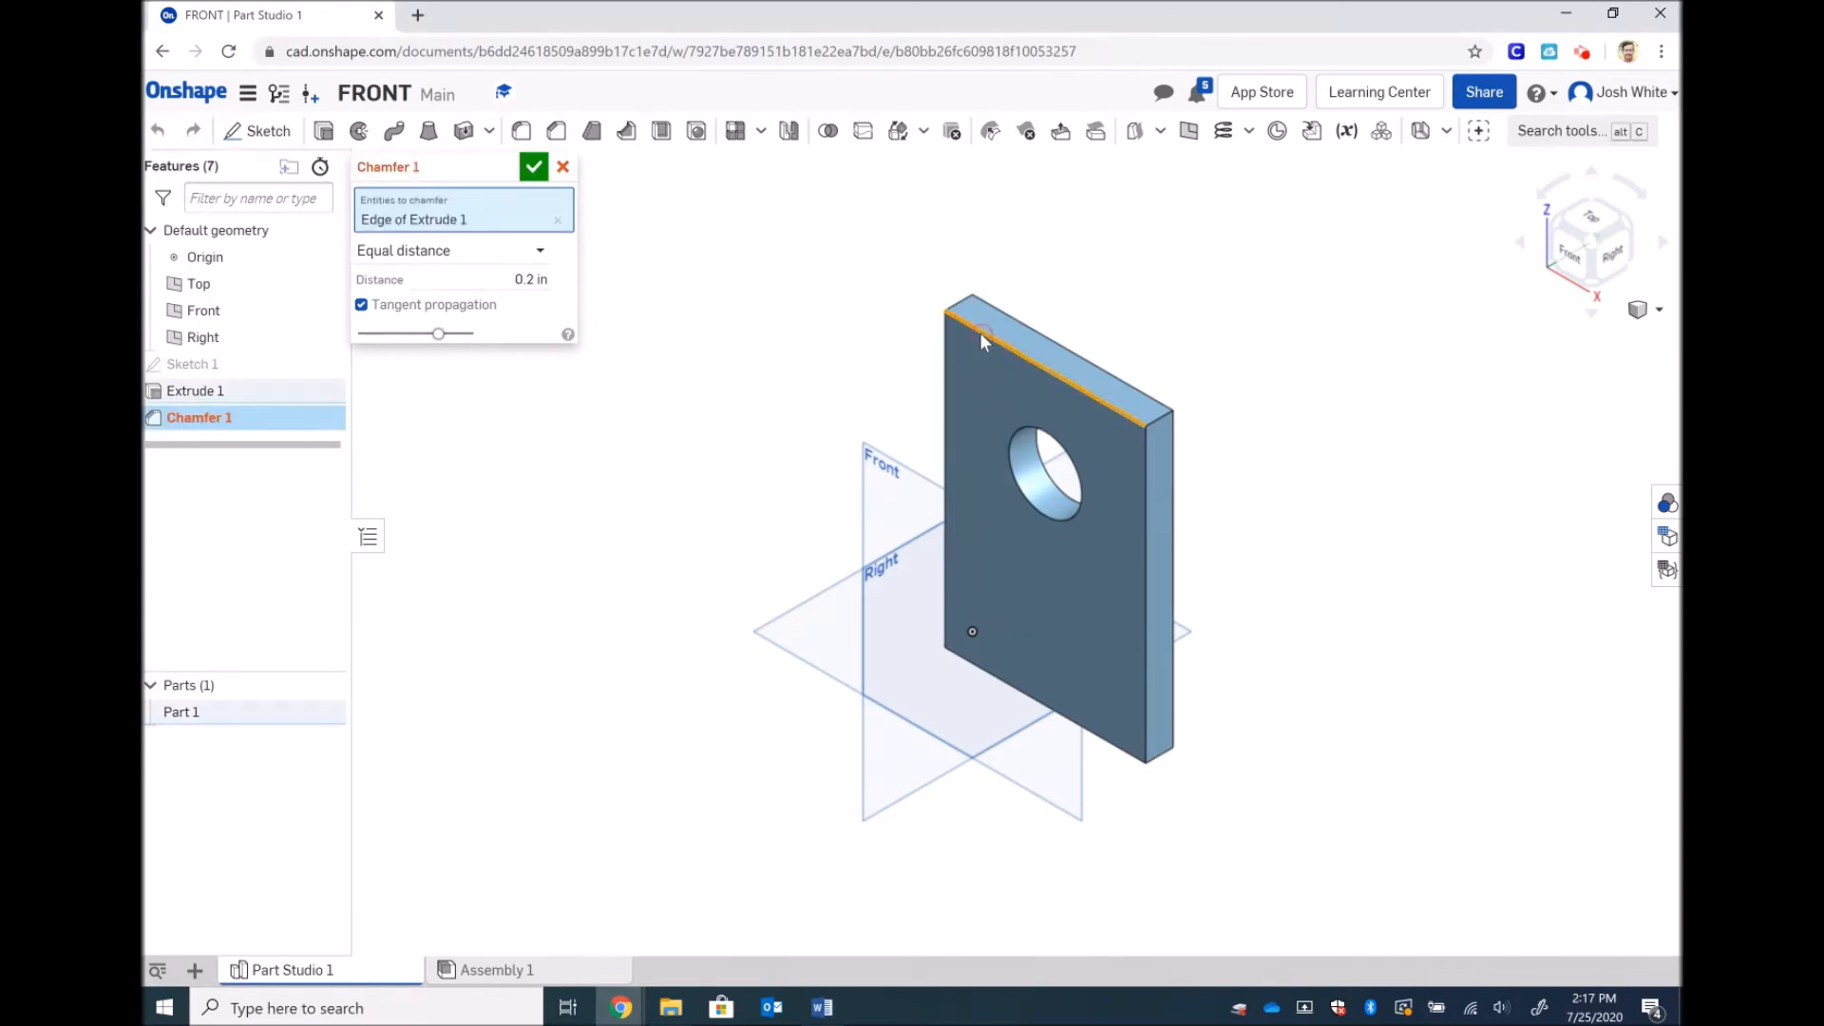
left_click(539, 251)
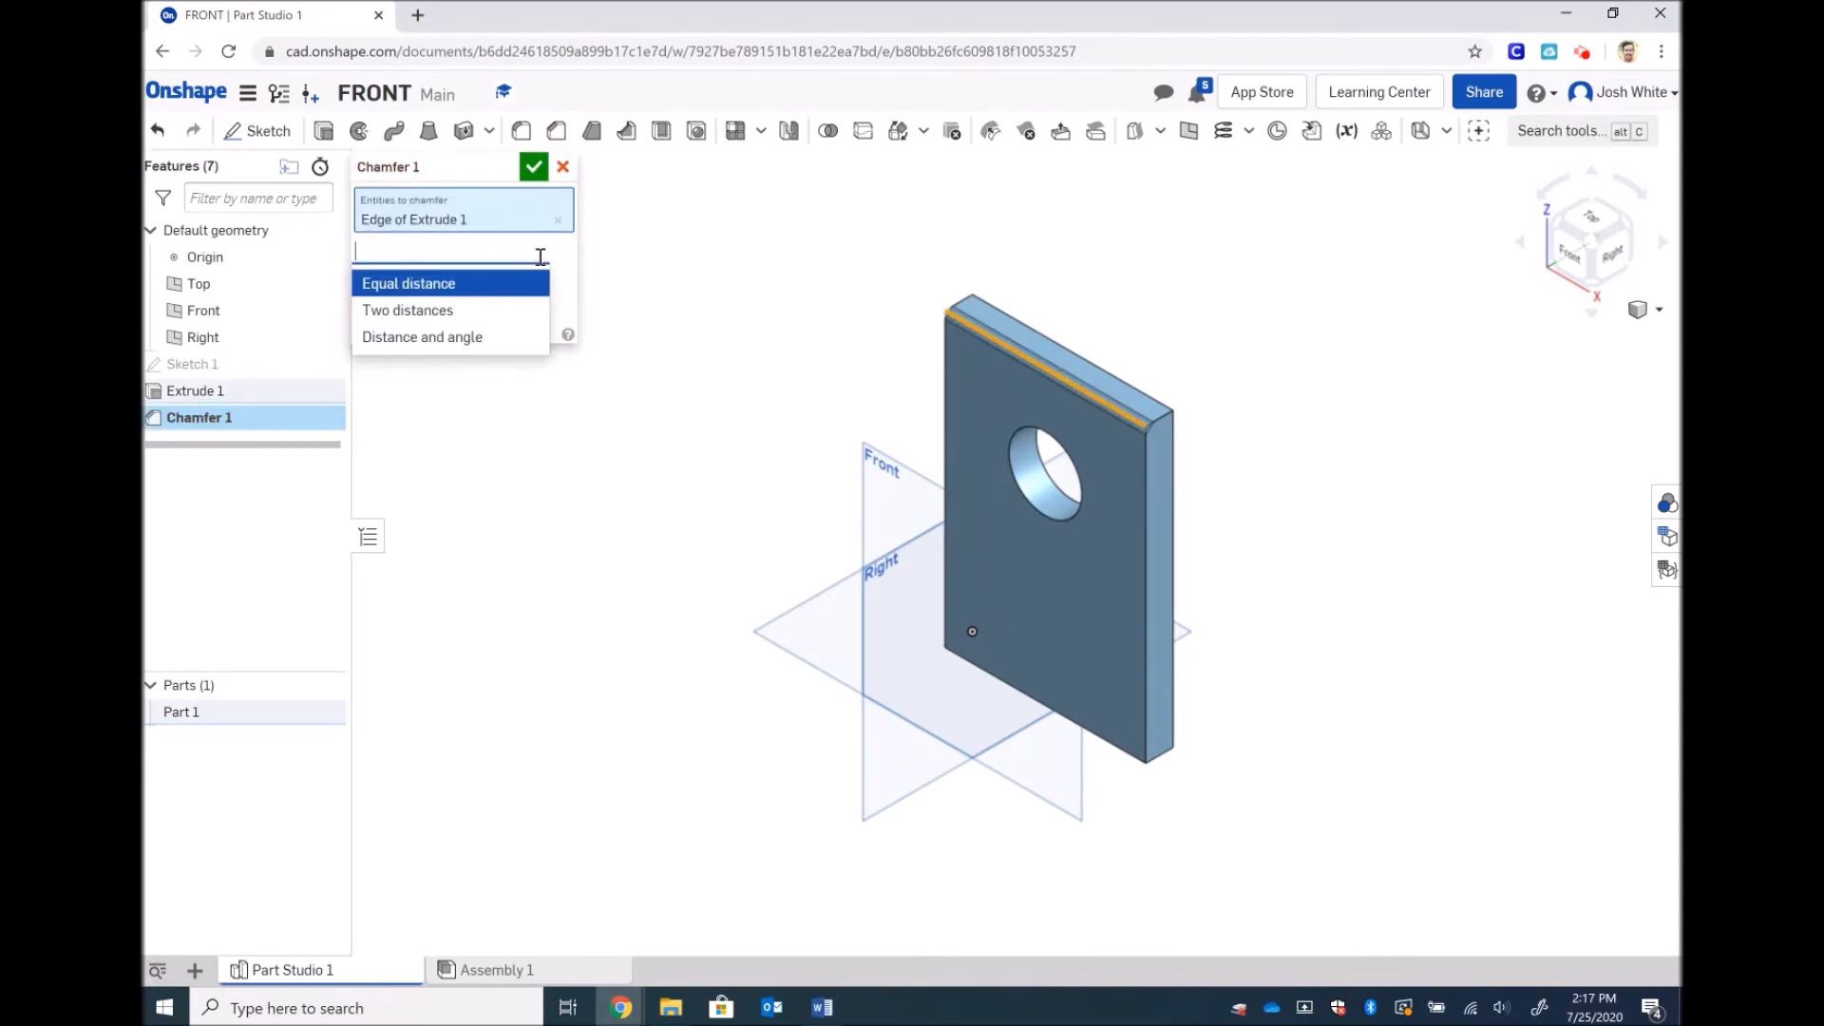
left_click(443, 342)
left_click(516, 306)
type("30")
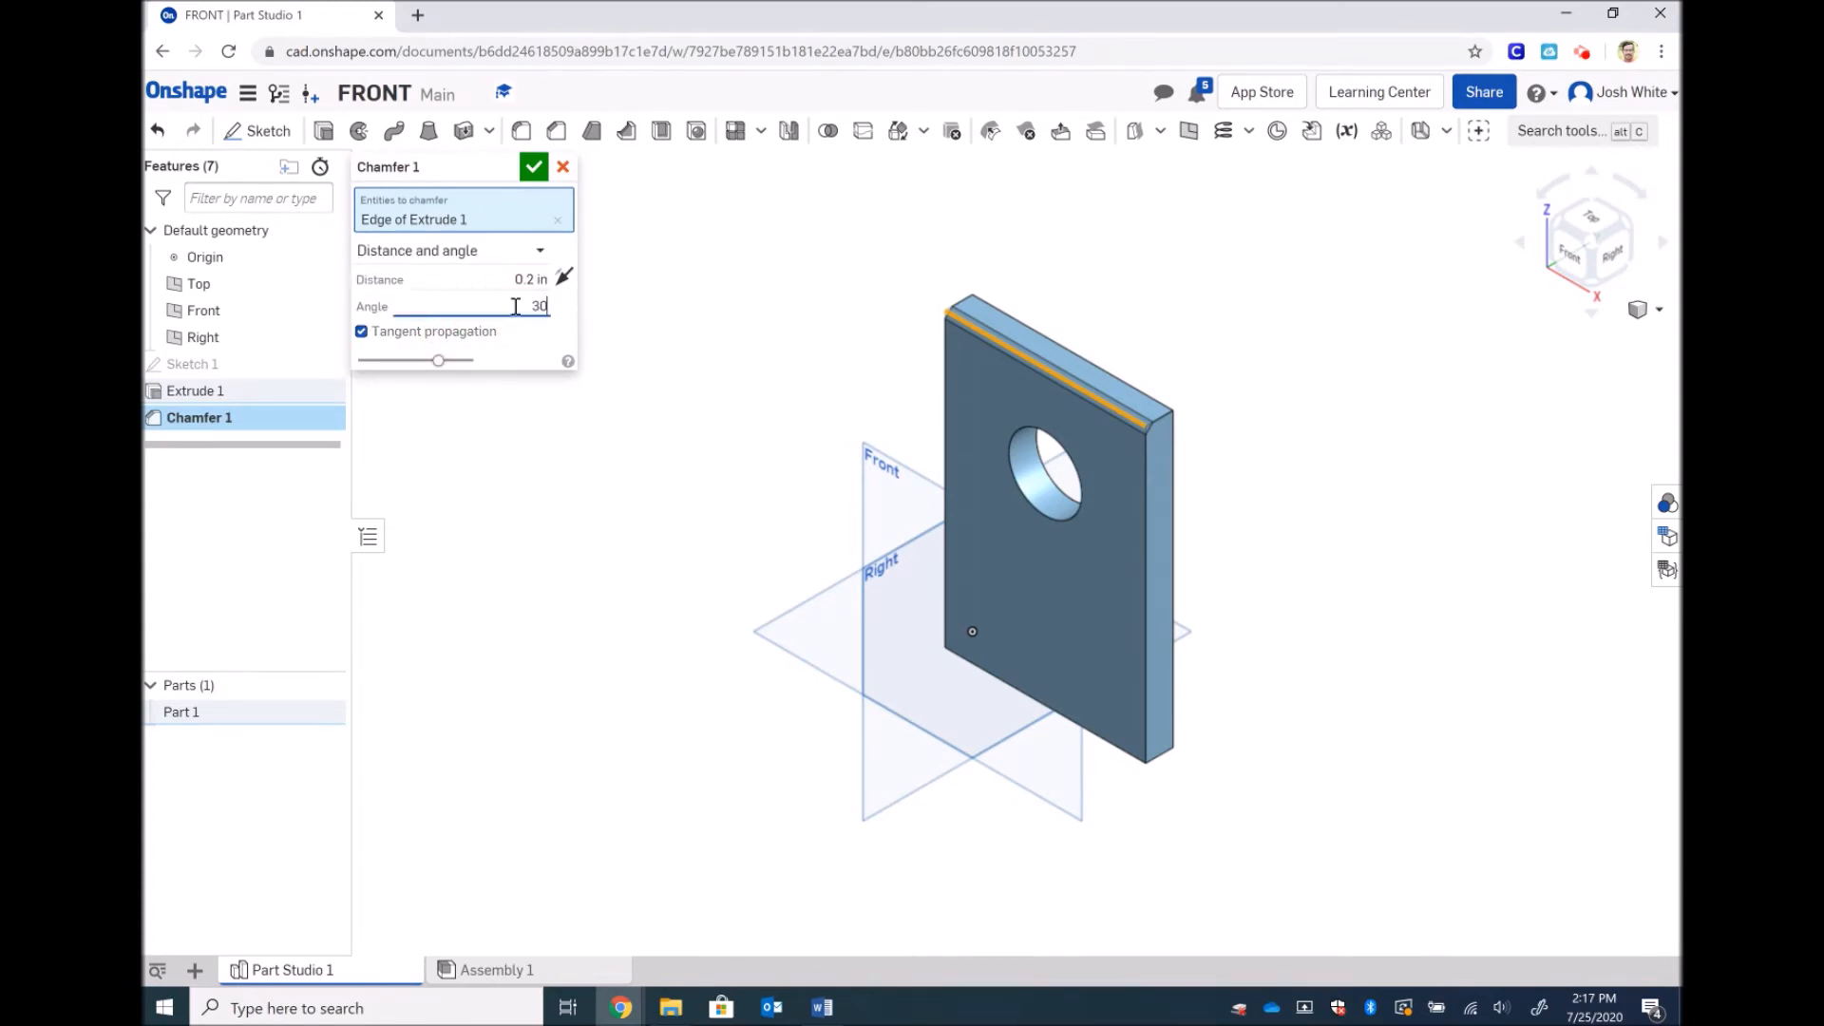
left_click(527, 279)
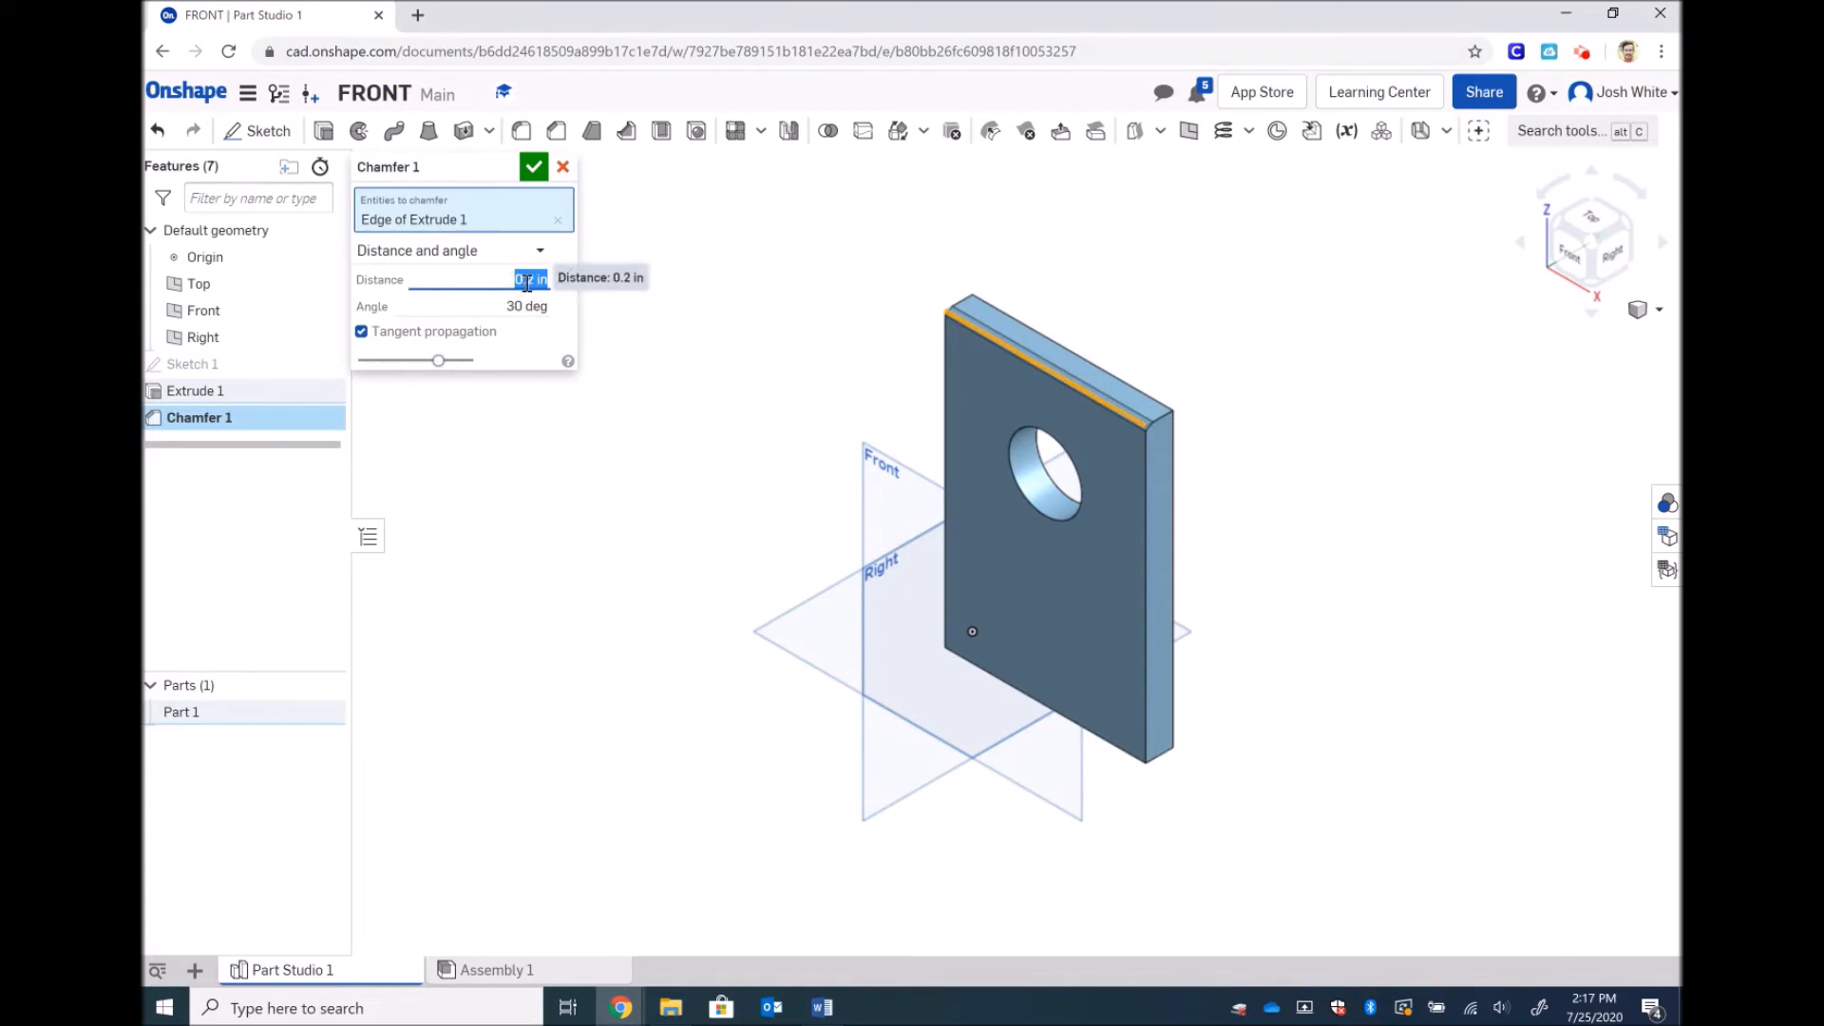
type("0.75")
key("Return")
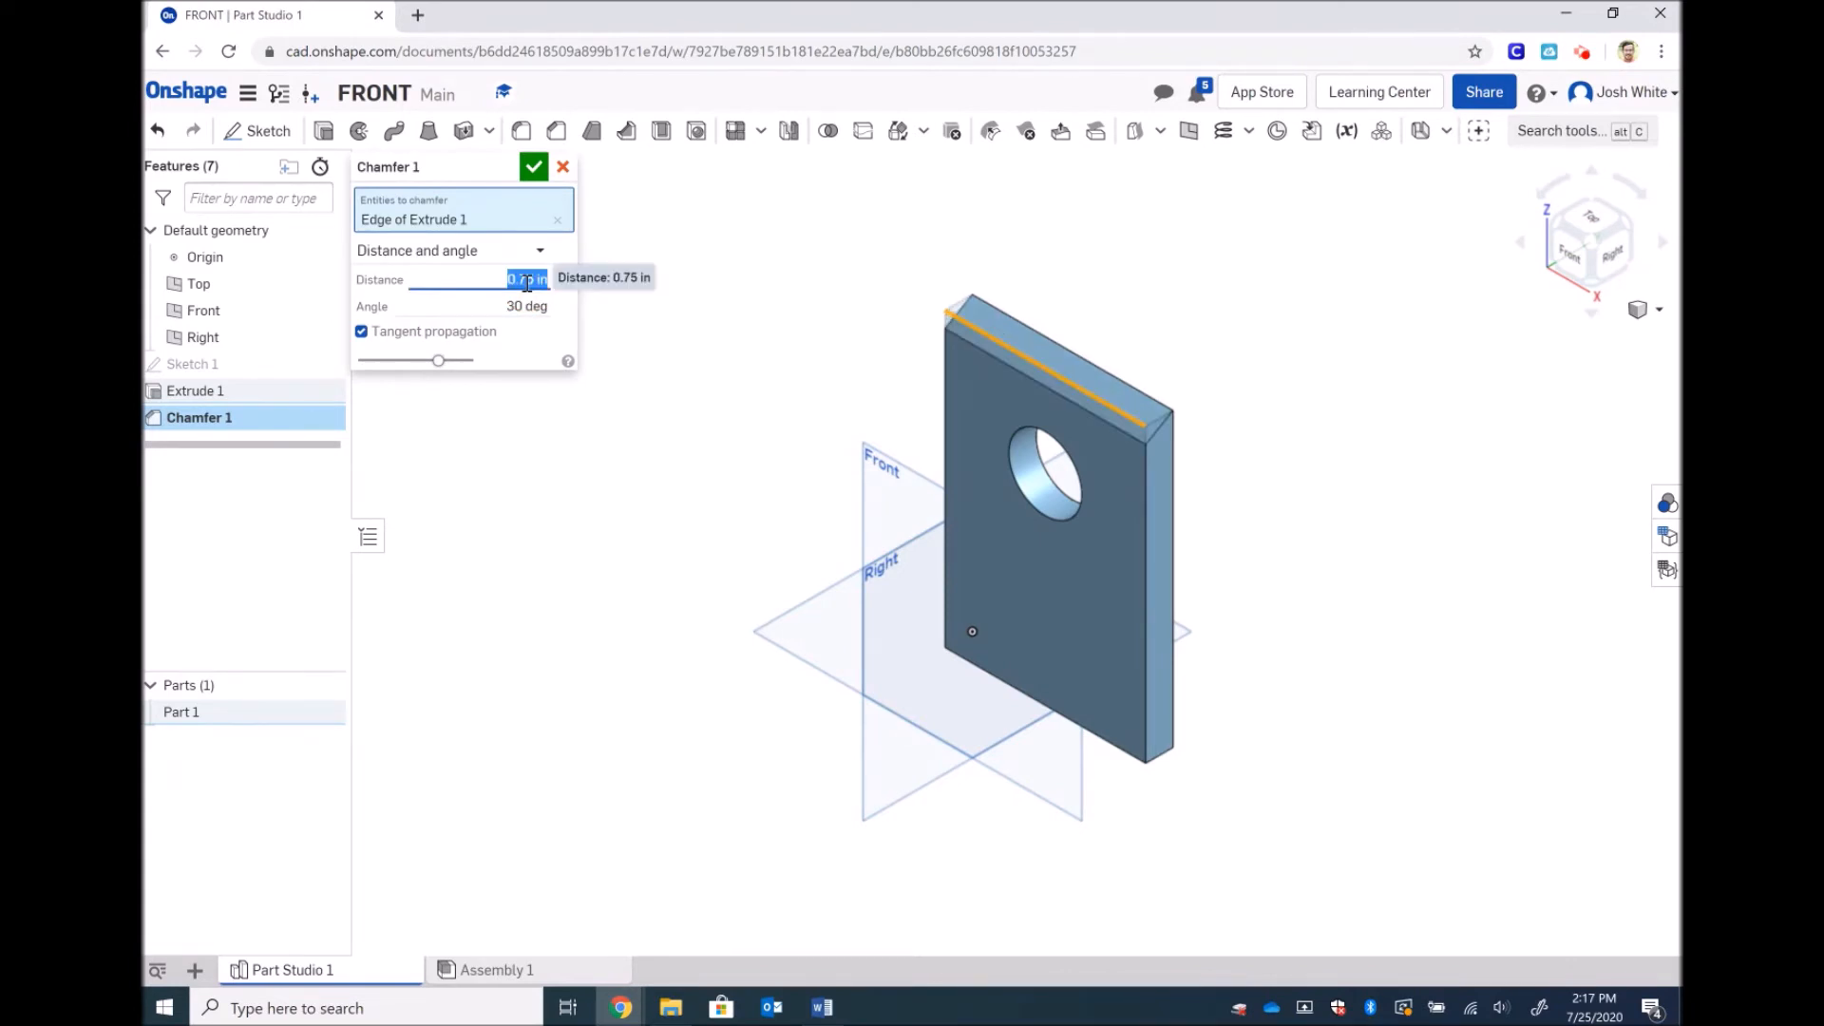
left_click(534, 167)
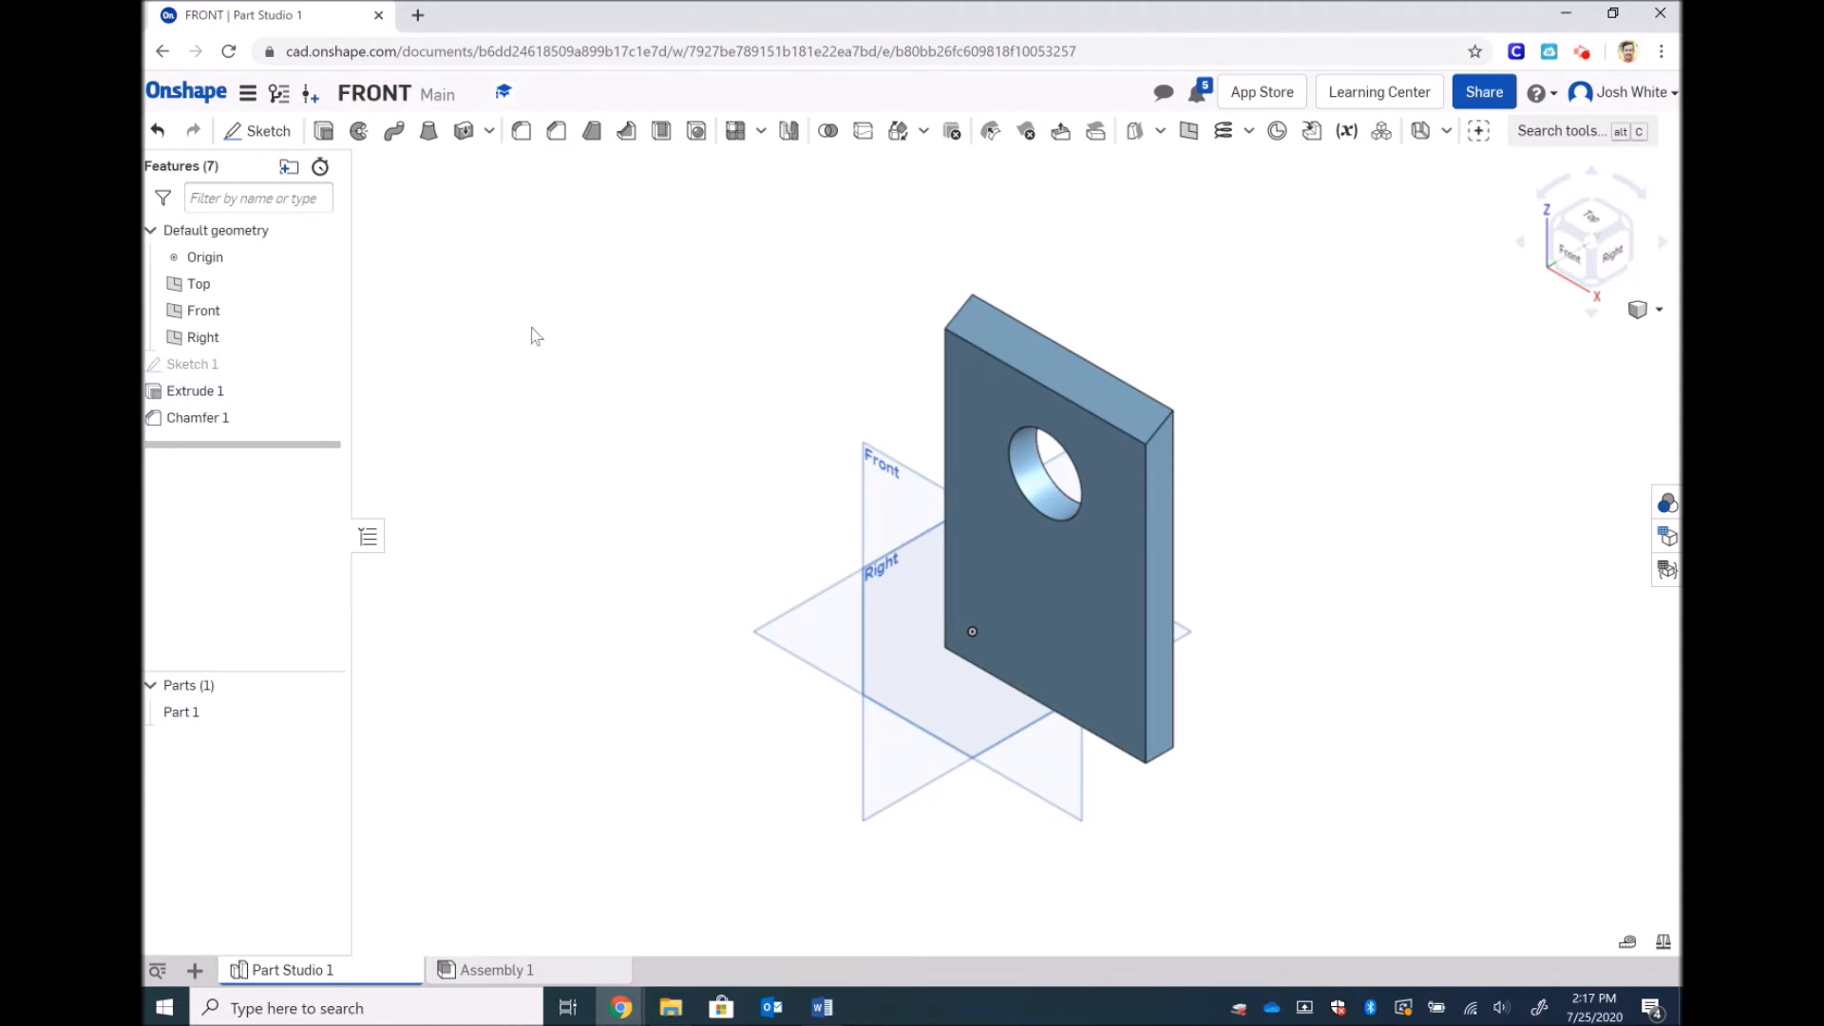
Step: Delete the Chamfer 1 and Extrude 1 features
left_click(232, 420)
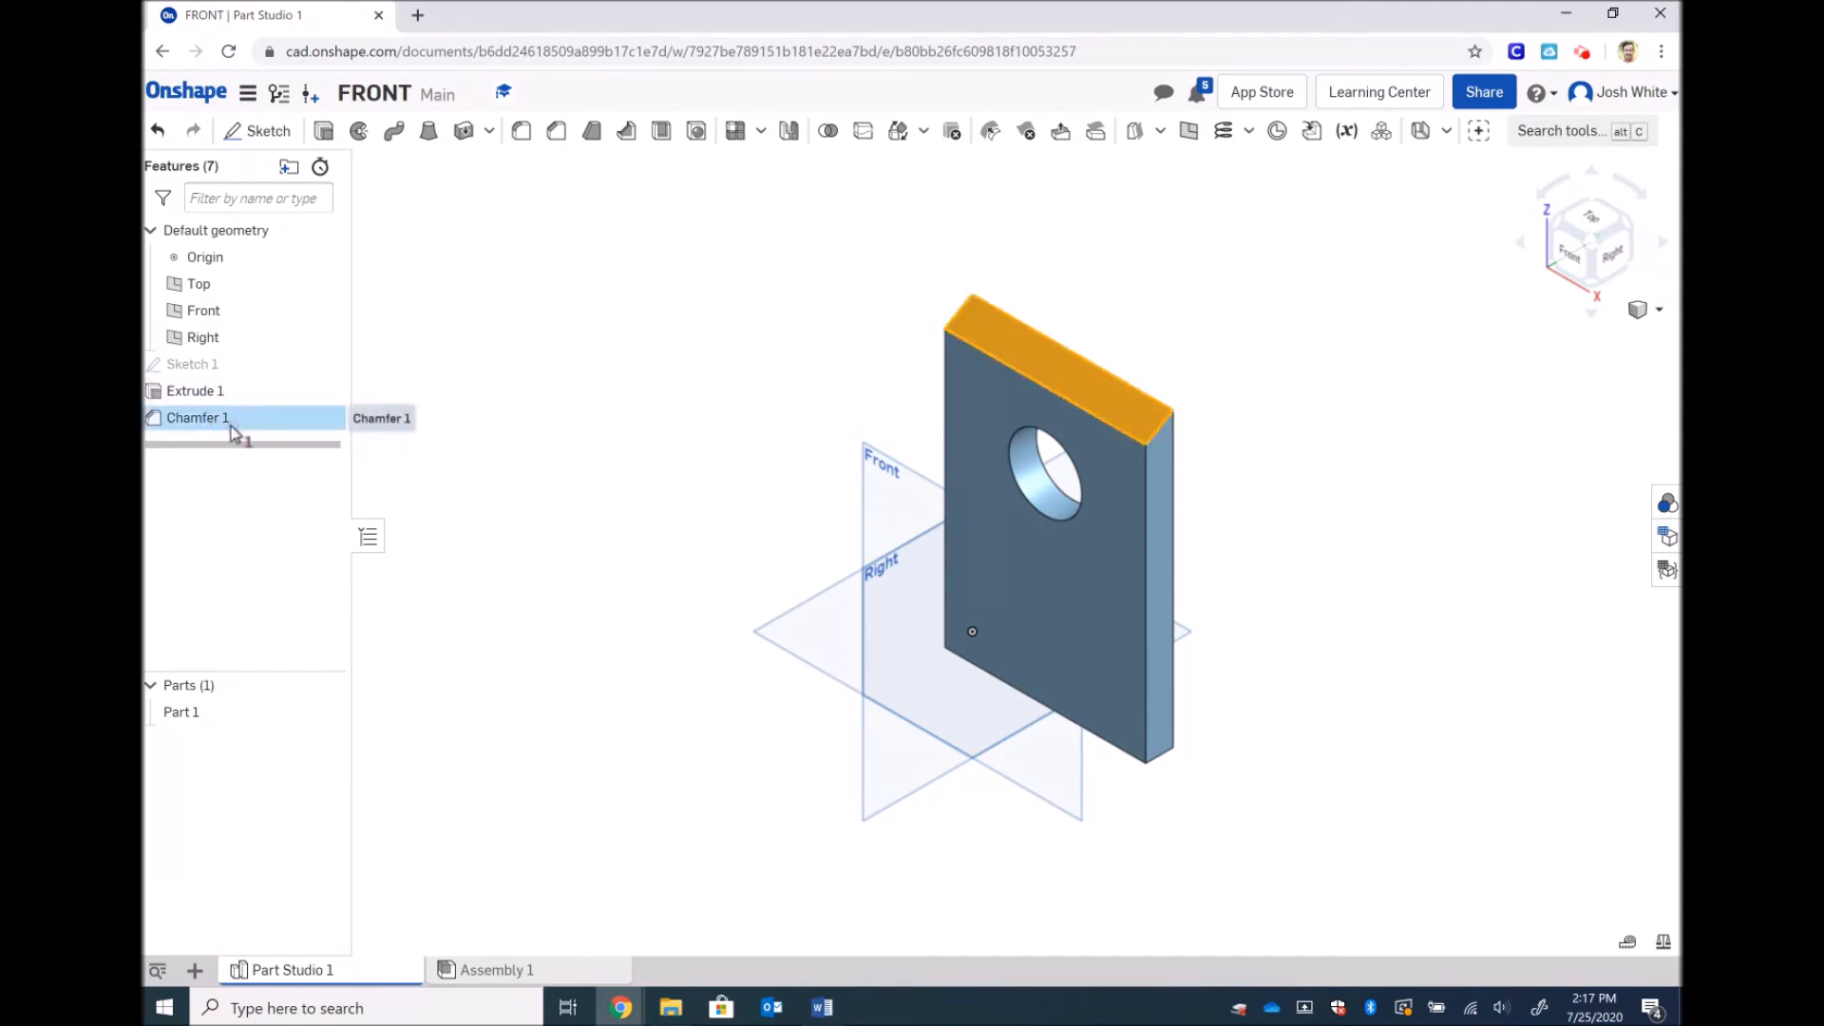
key("Delete")
left_click(238, 391)
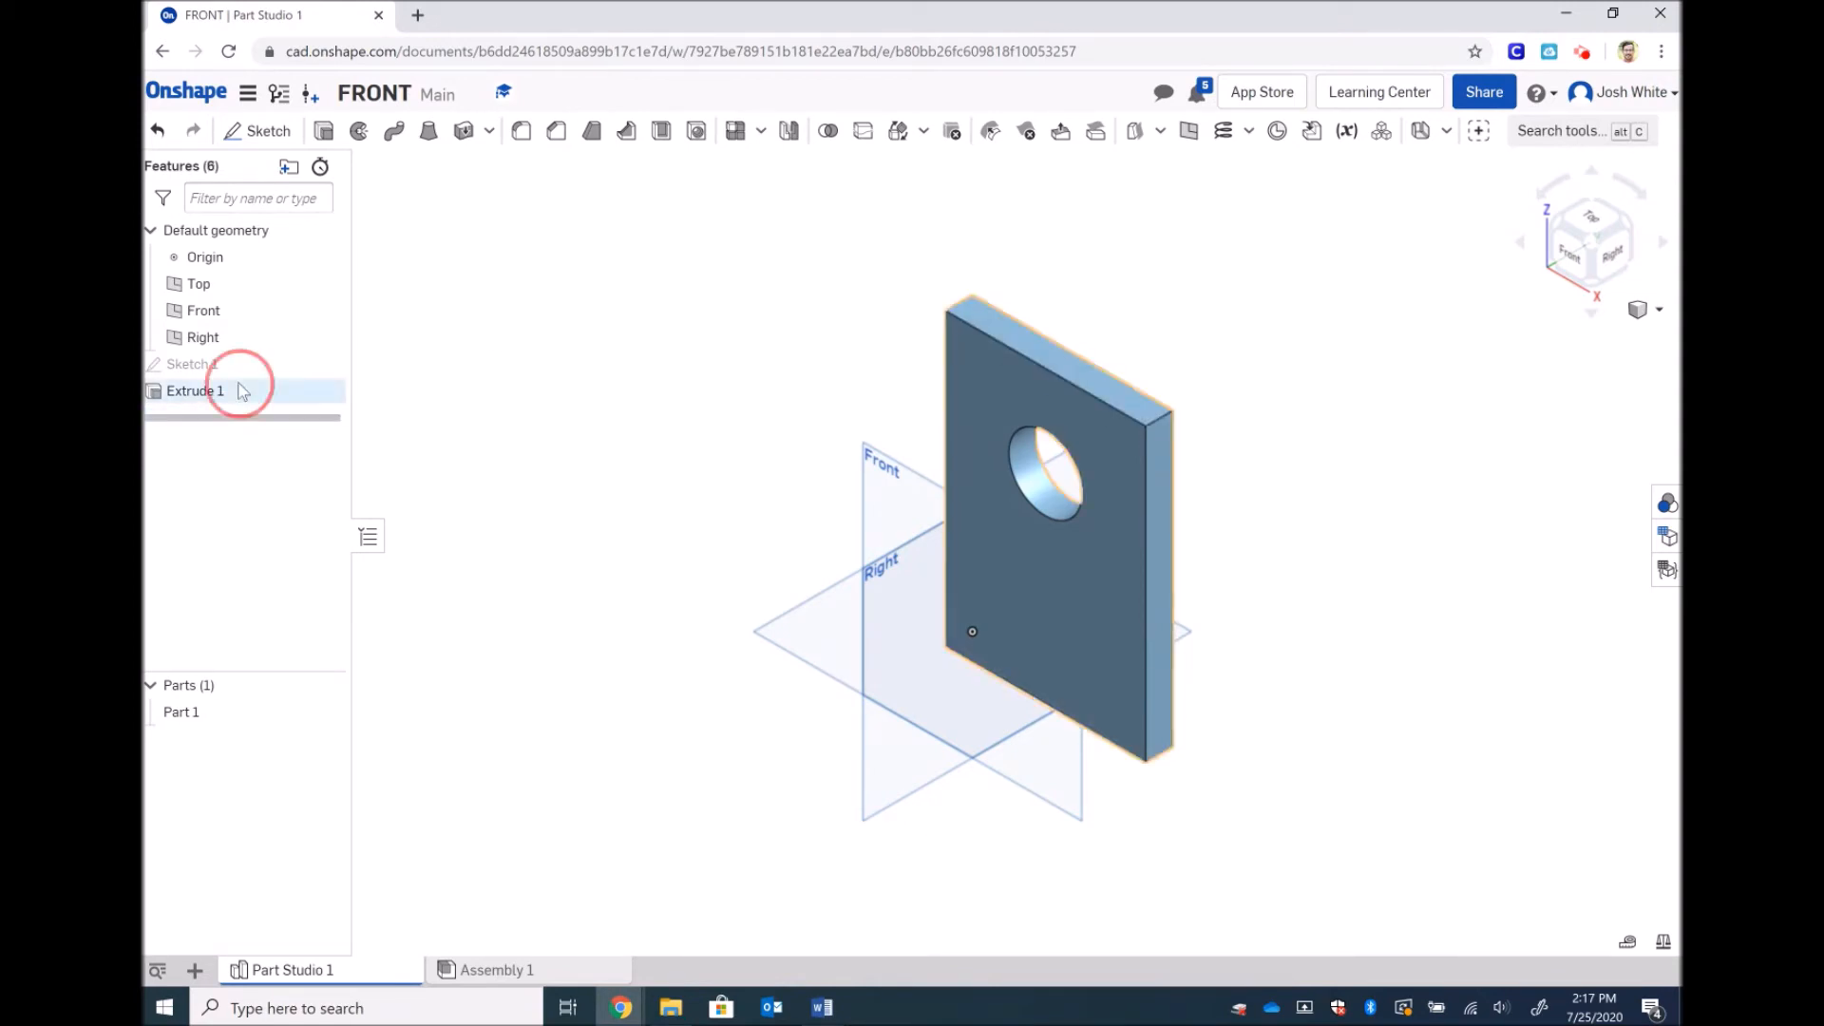
key("Delete")
Step: Edit Sketch 1 to delete the circle, leaving only the dimensioned rectangle, and finish the sketch
left_click(202, 366)
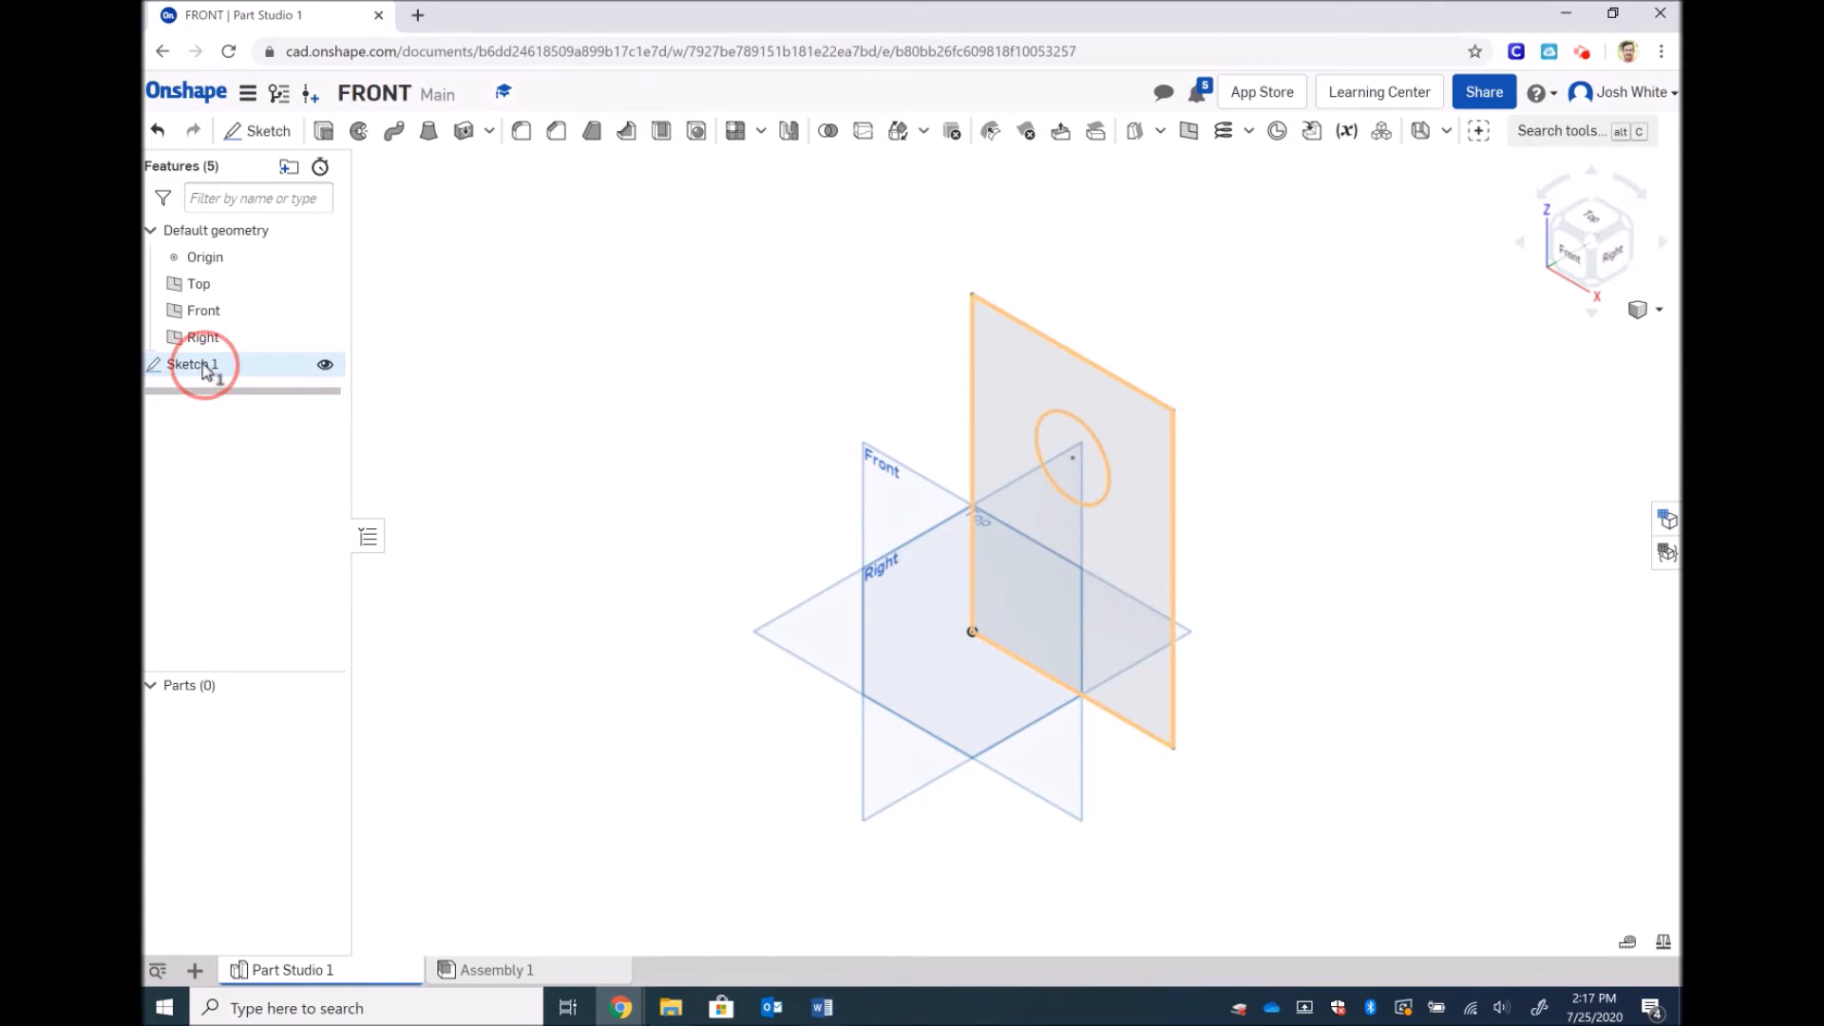
double_click(204, 369)
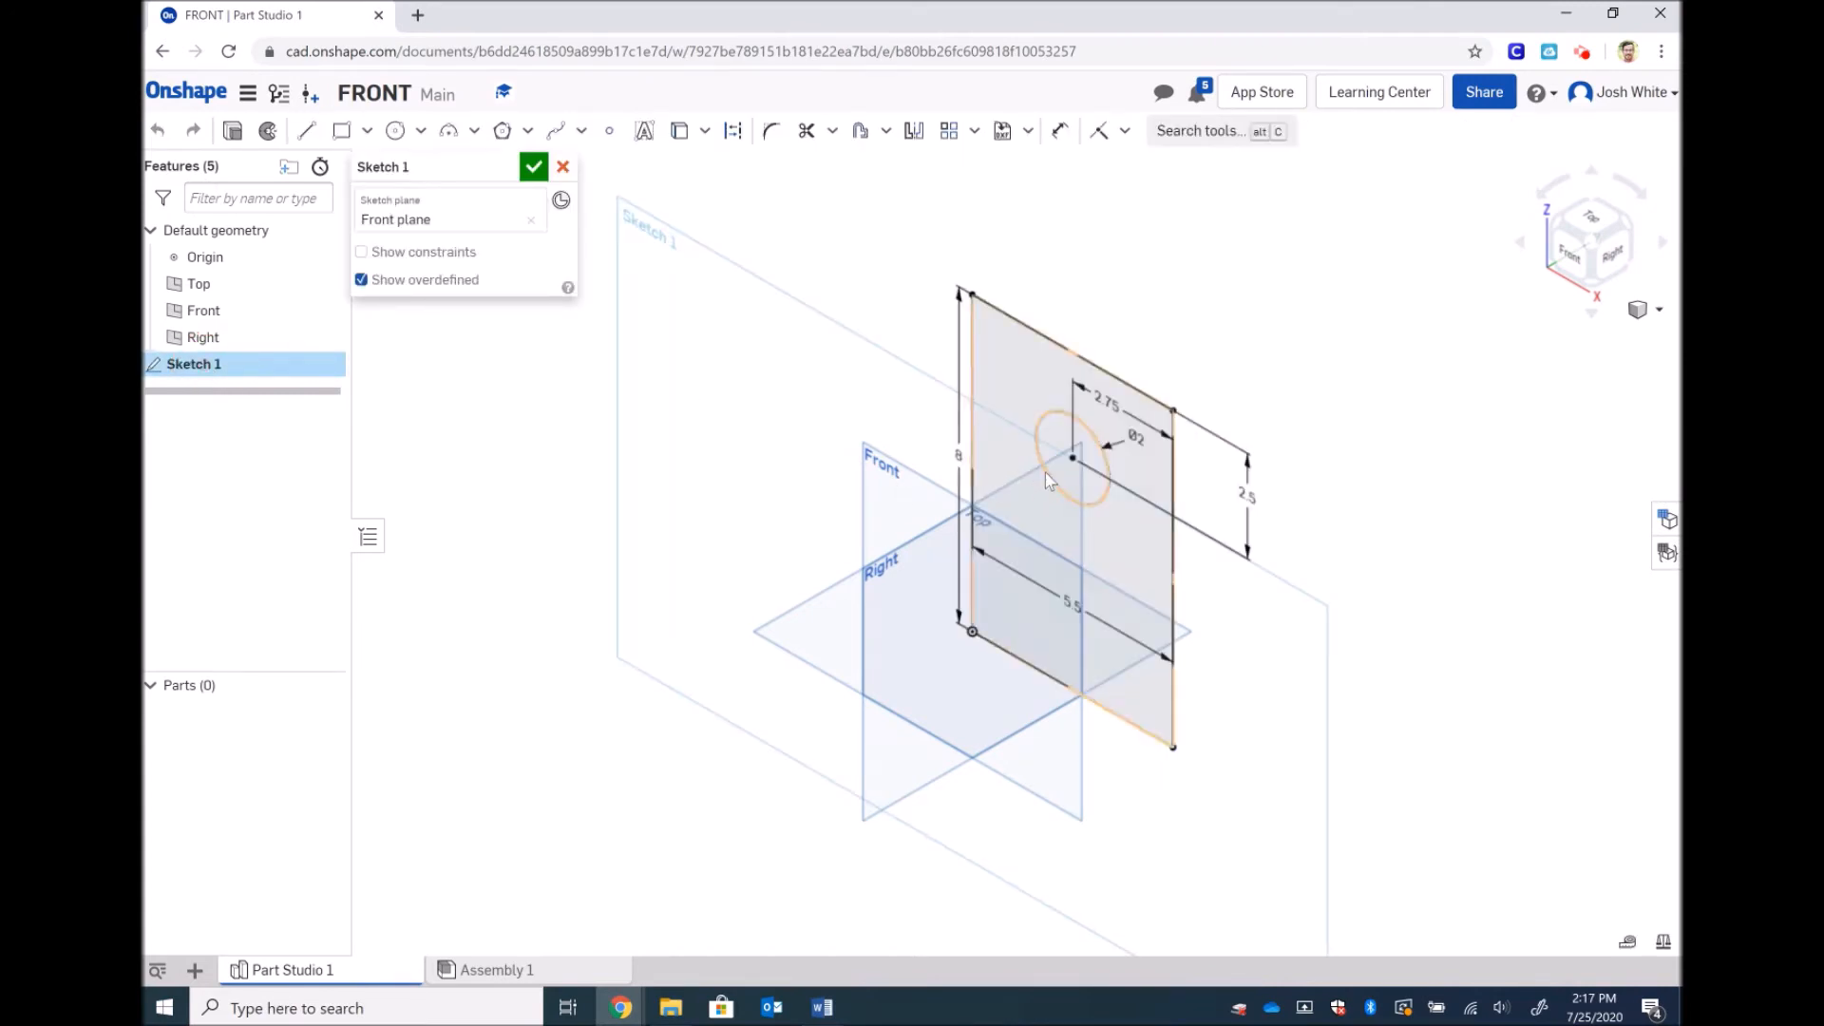
left_click(1045, 413)
left_click(1045, 412)
left_click(1045, 414)
key("Delete")
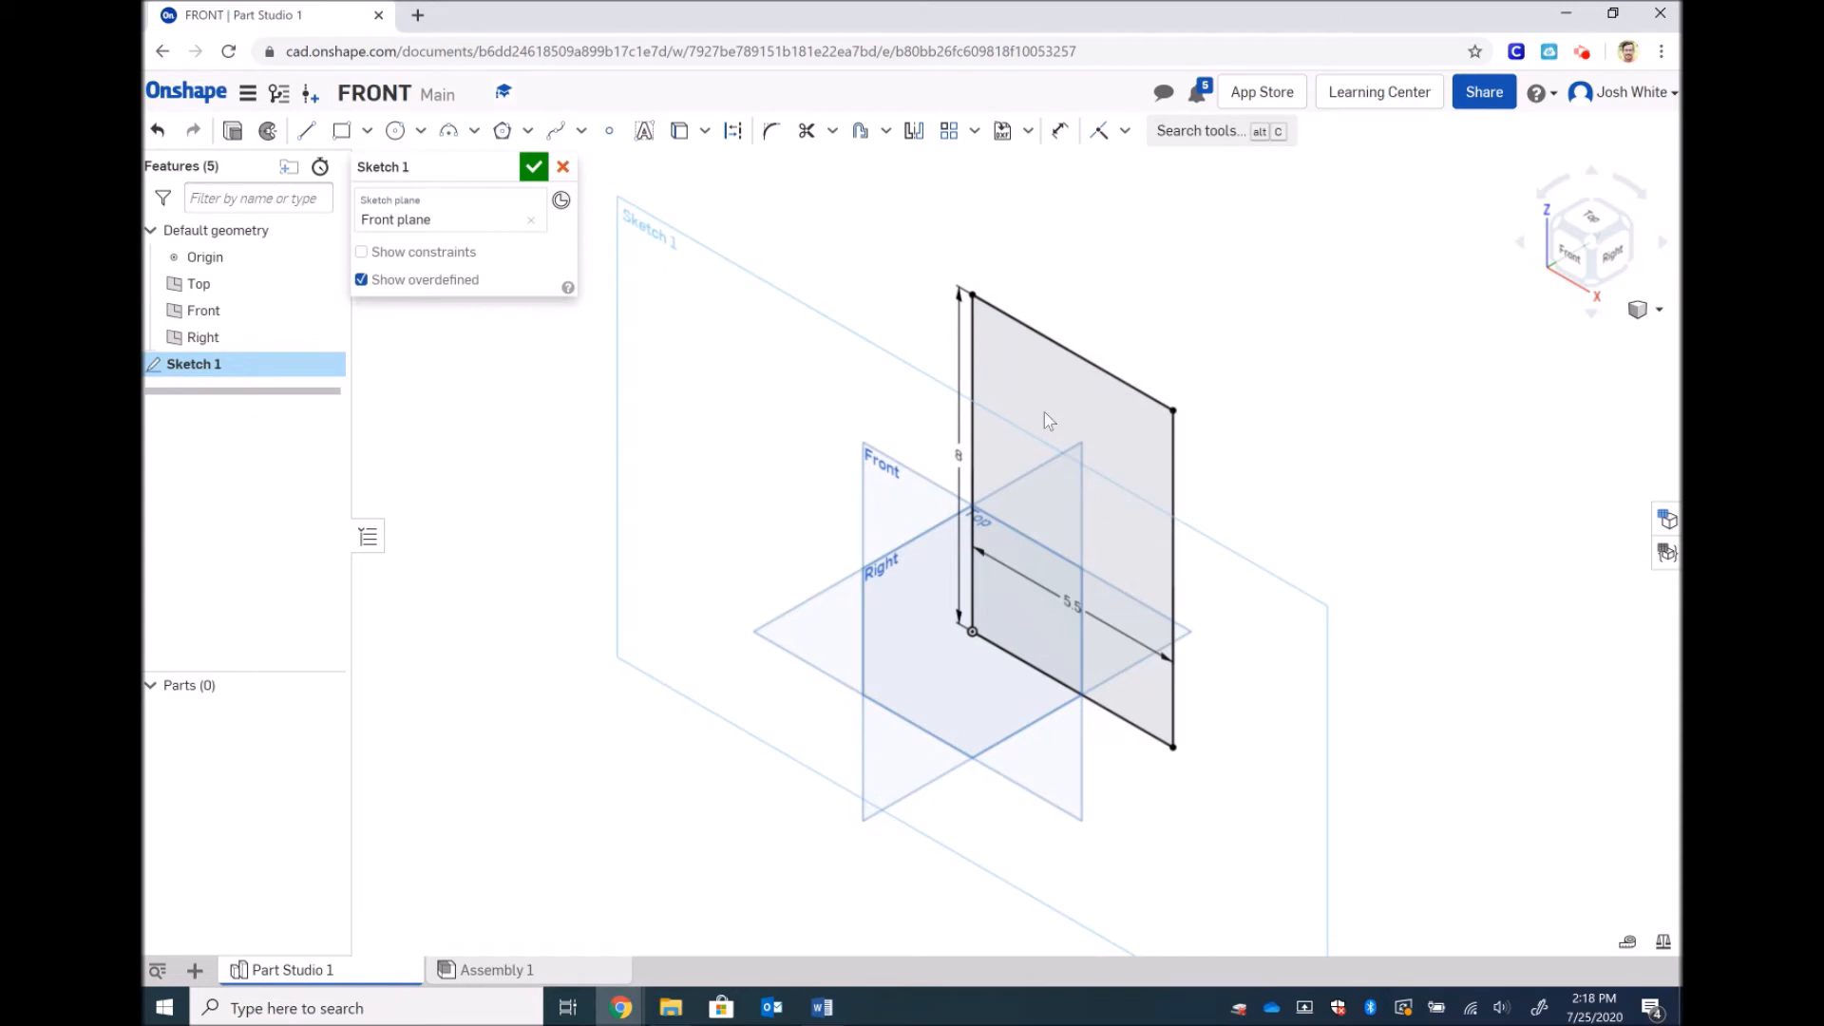
left_click(534, 169)
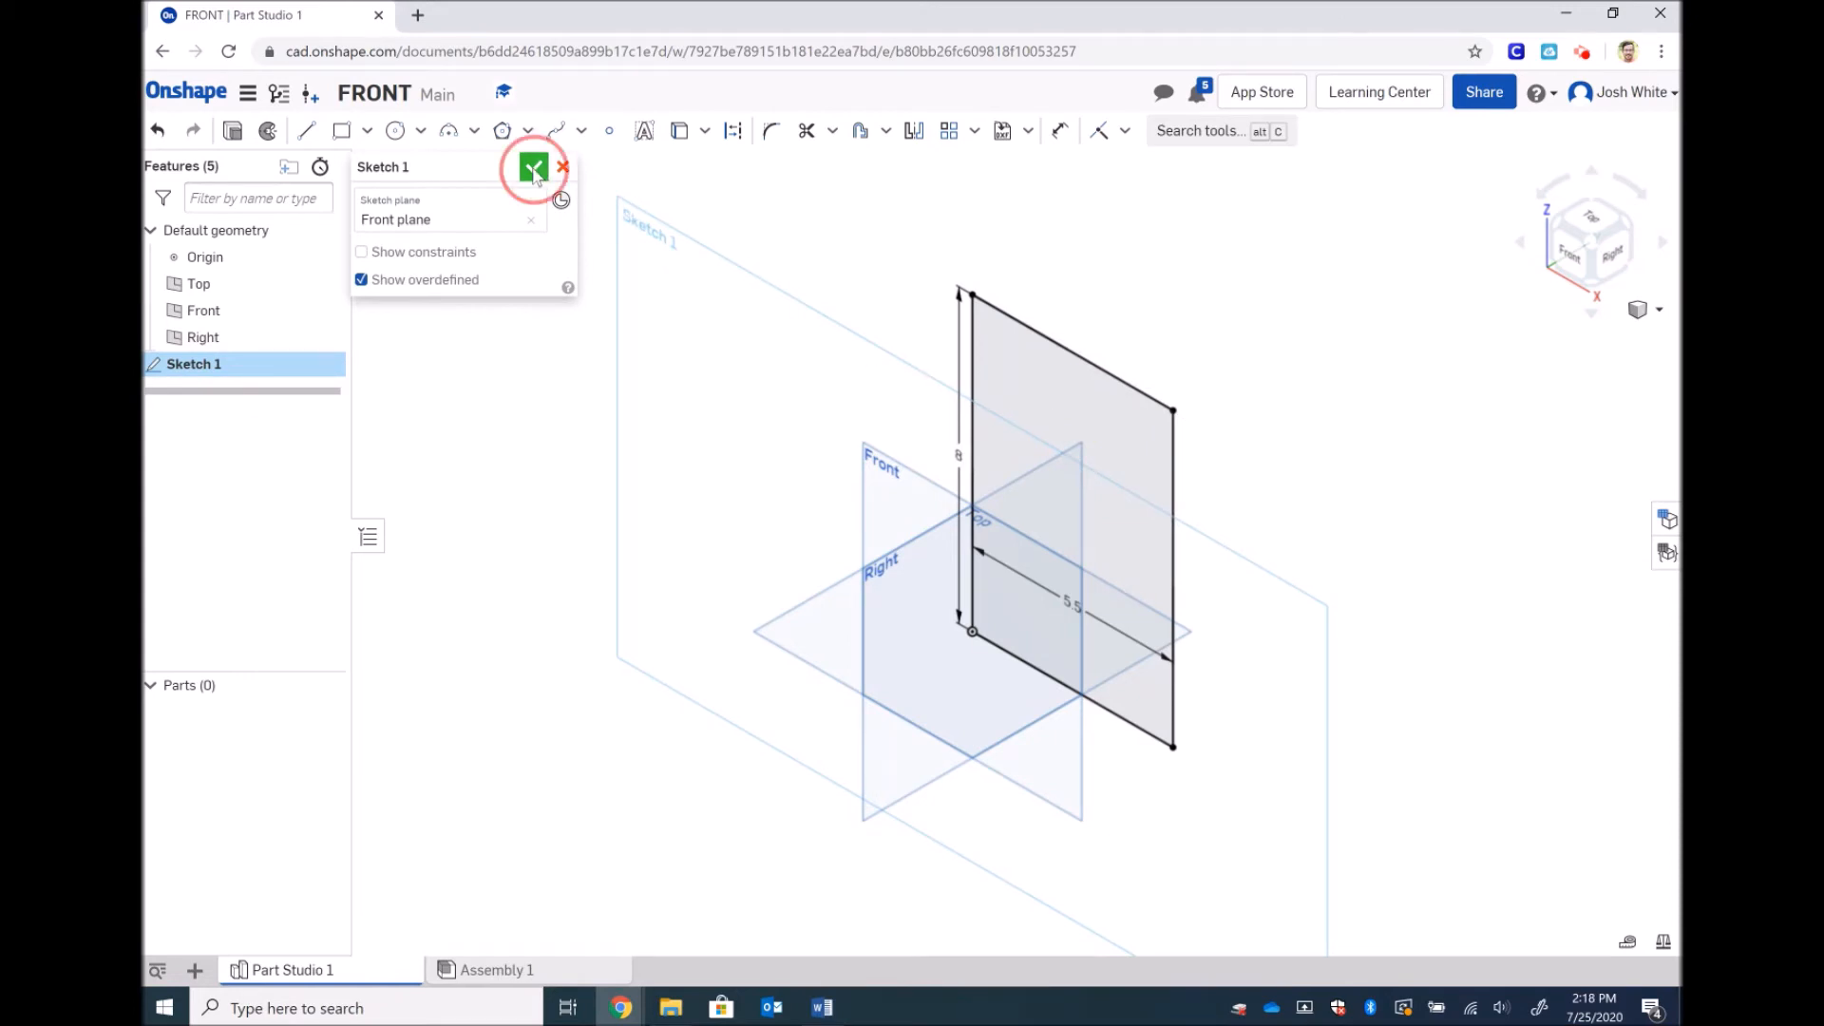
Step: Extrude the plain rectangle of Sketch 1 to a depth of 0.75 in as a new solid
left_click(324, 132)
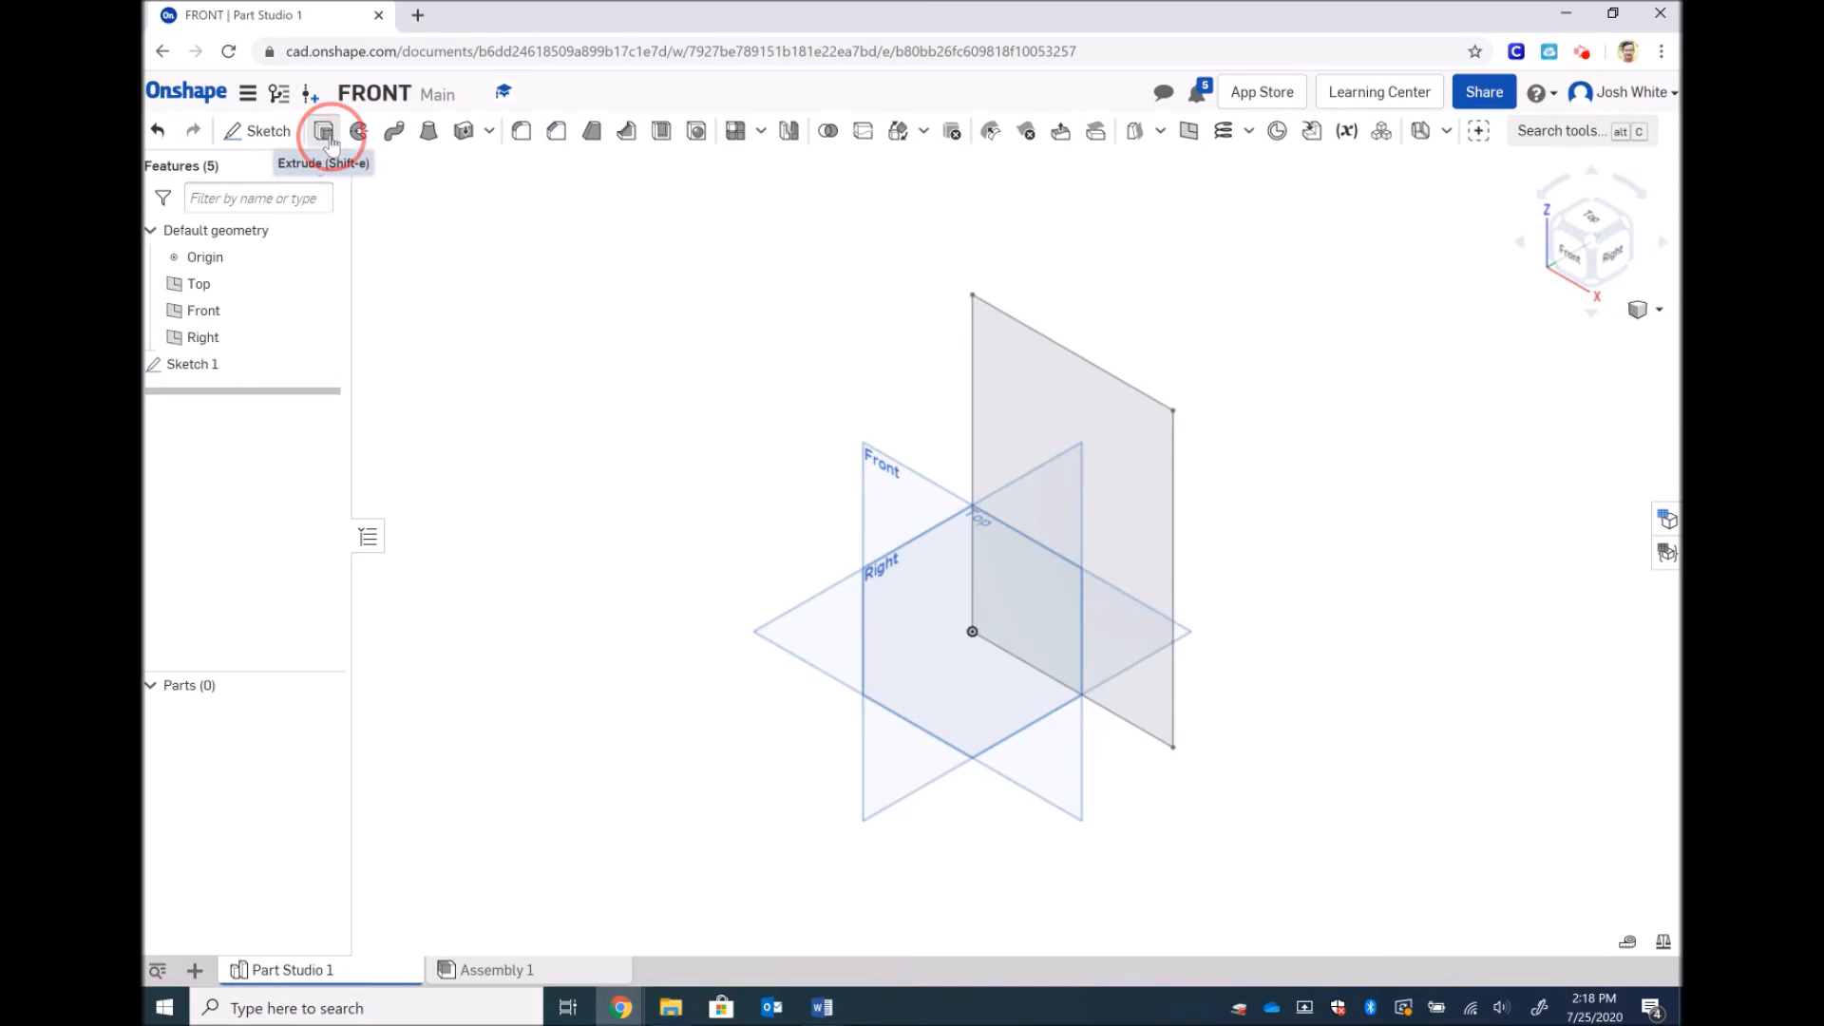
left_click(1054, 347)
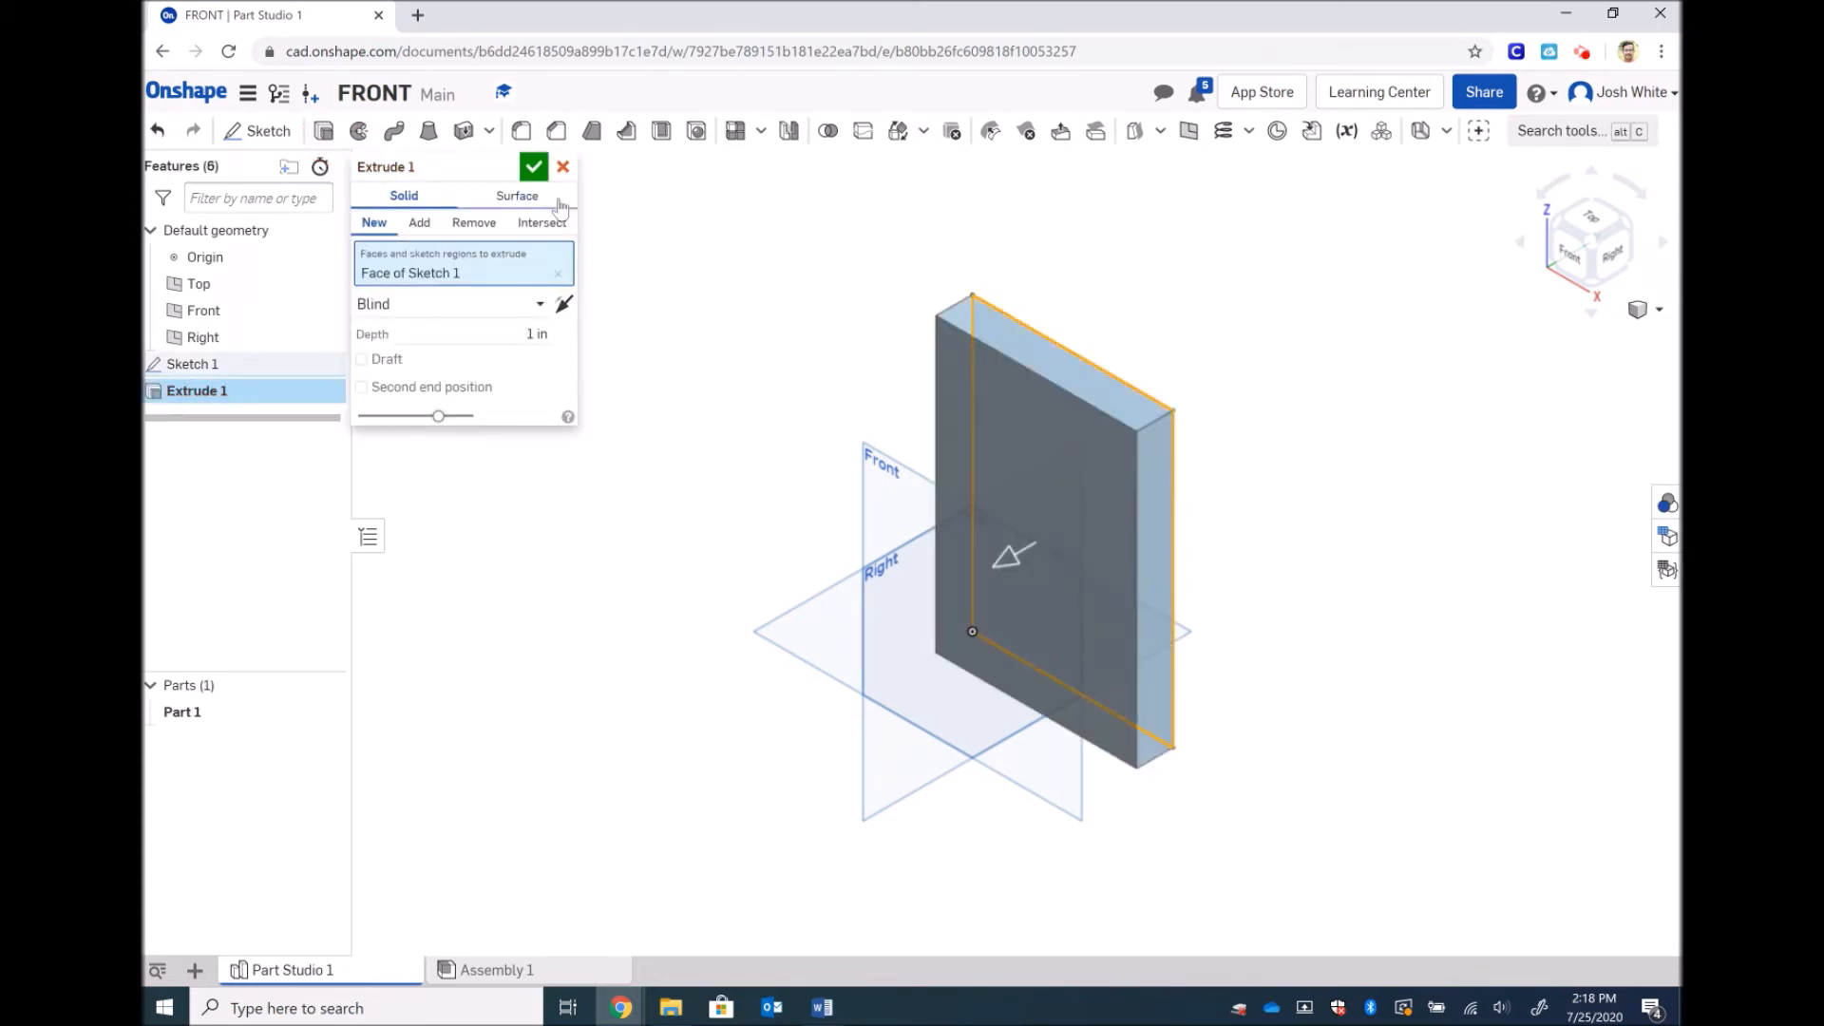
left_click(526, 335)
type("0.75")
key("Return")
left_click(537, 167)
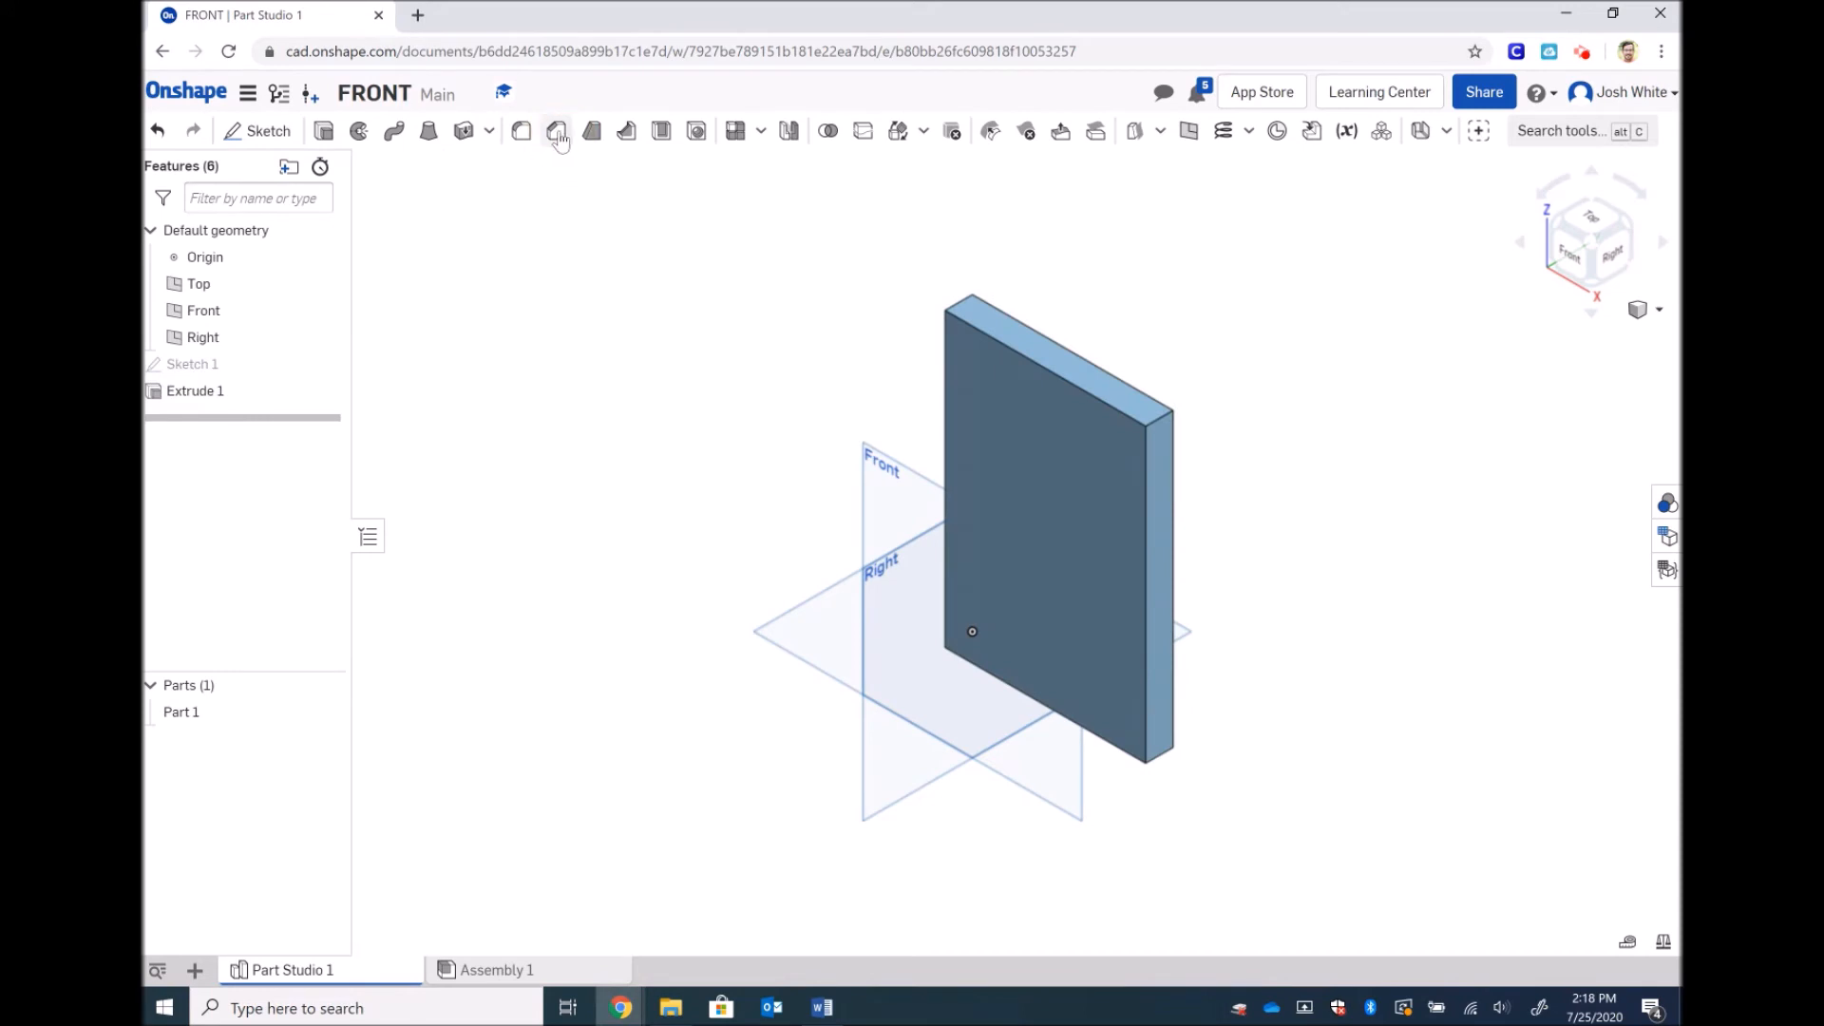
Step: Chamfer the solid board's upper front edge with the Distance and angle option, 0.75 in at 30 deg
left_click(559, 133)
left_click(525, 233)
left_click(439, 323)
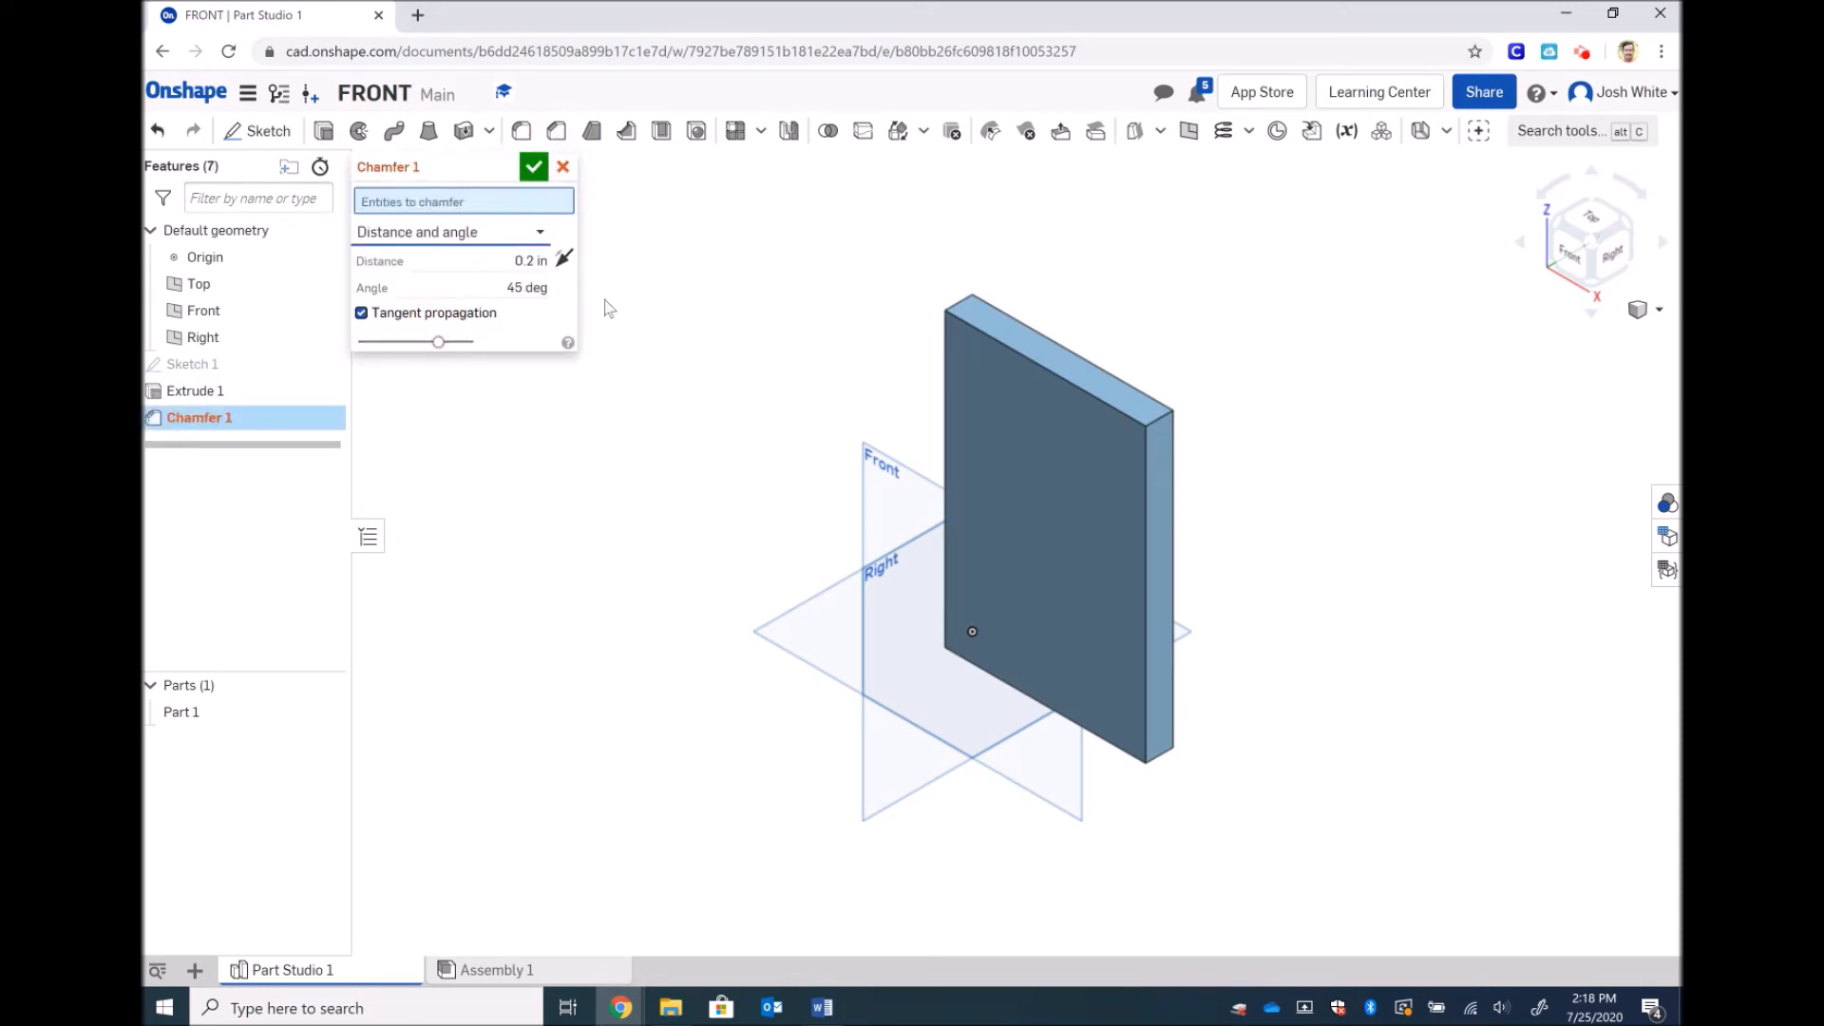
left_click(985, 336)
left_click(514, 280)
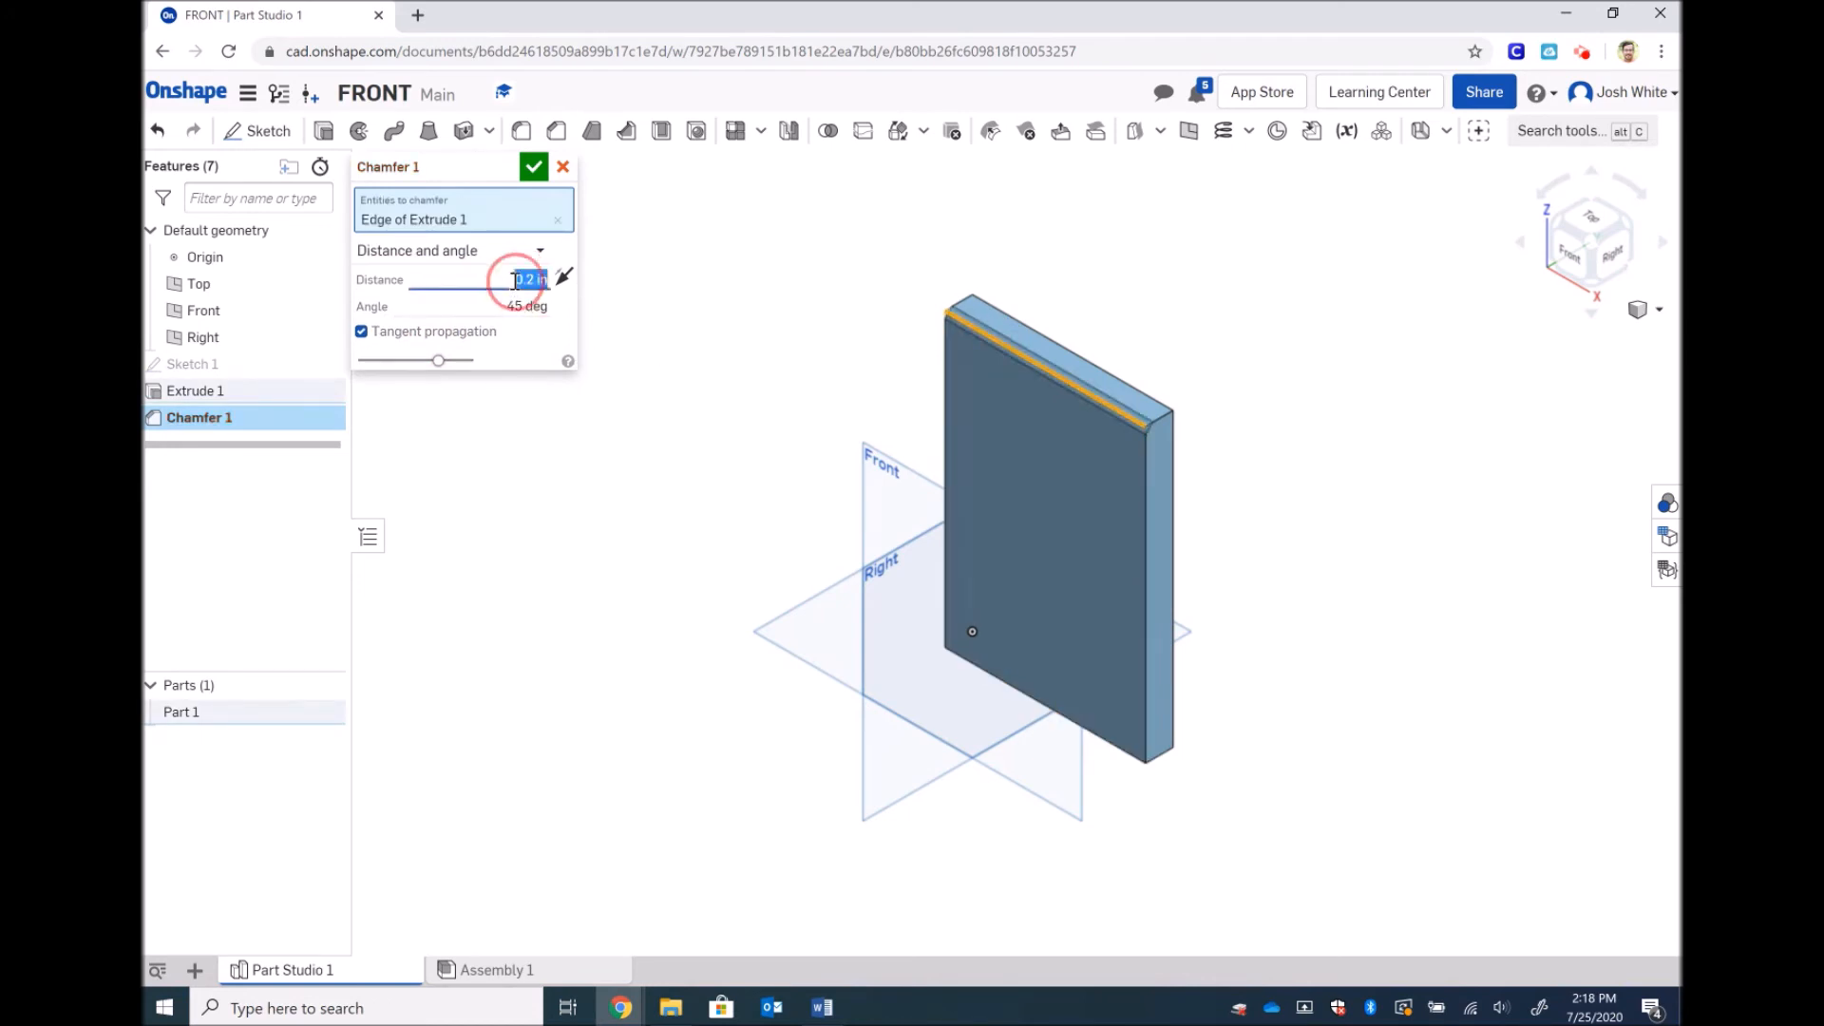
type("0.75")
key("Tab")
type("30")
key("Tab")
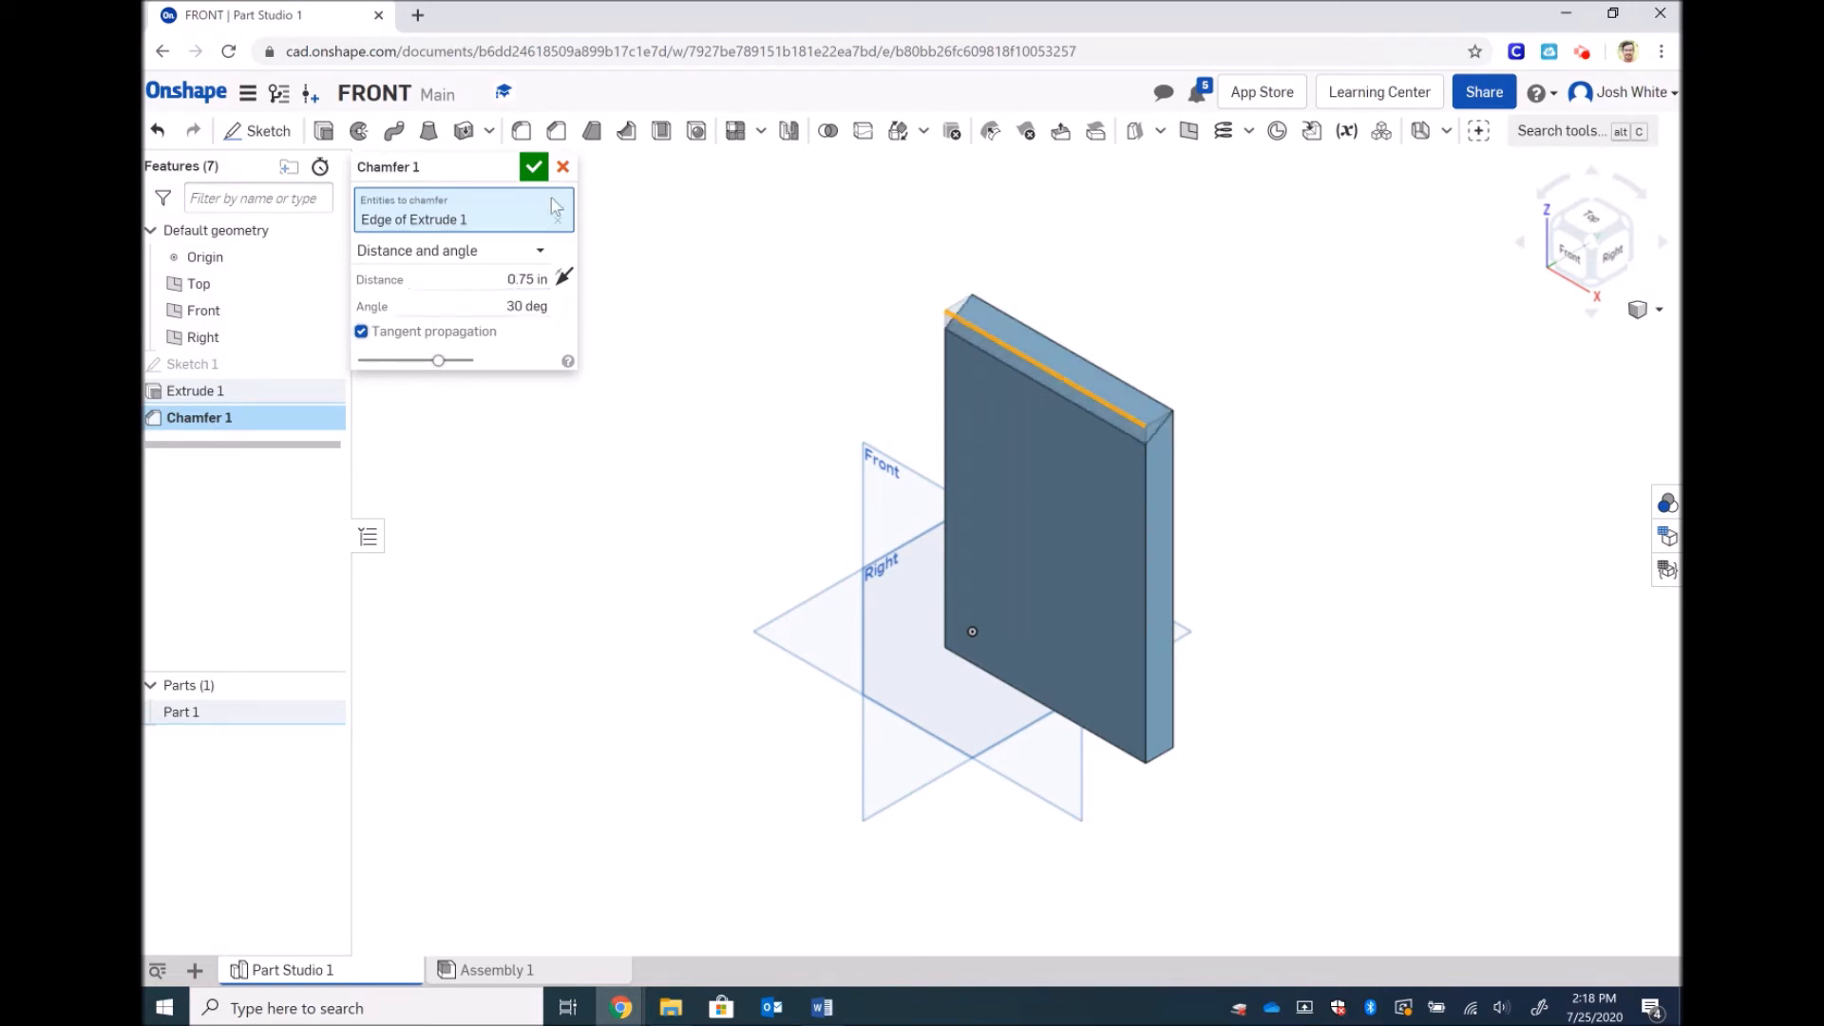
left_click(534, 167)
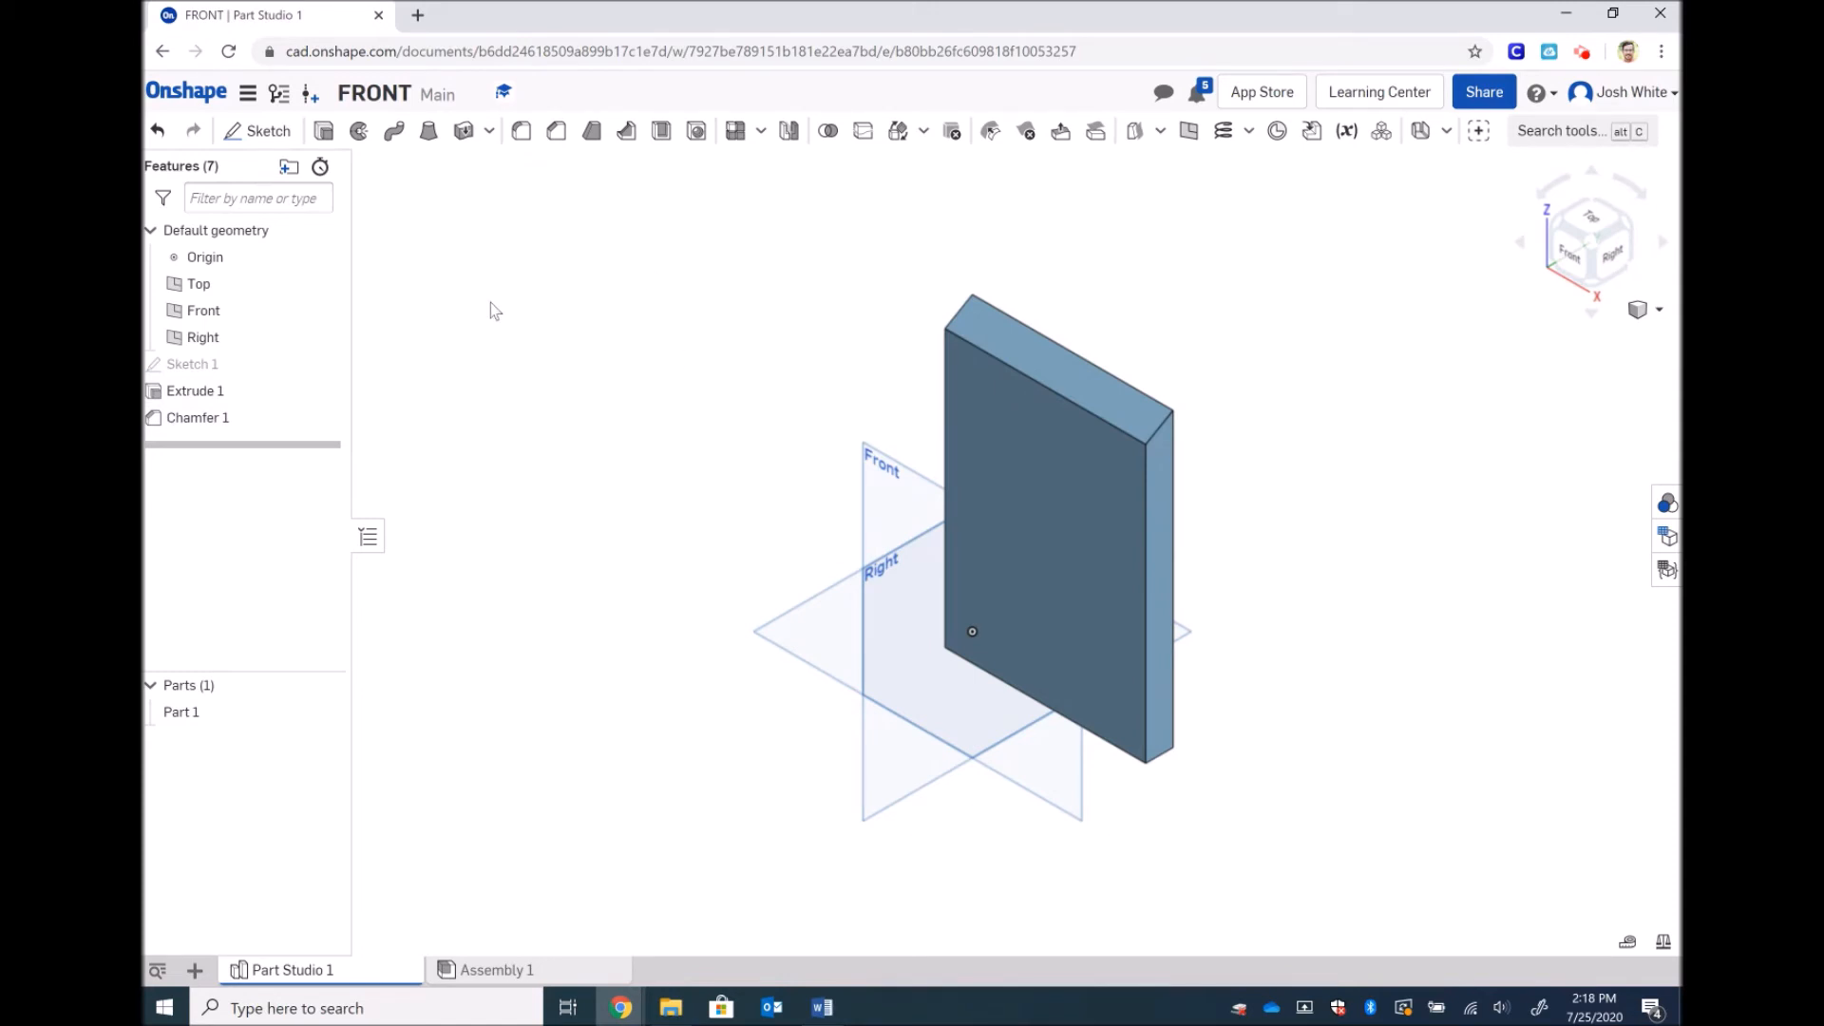
Step: Start a sketch on the board's front face, viewed from the front, and project the outlines of the chamfer face and front face into it
left_click(265, 137)
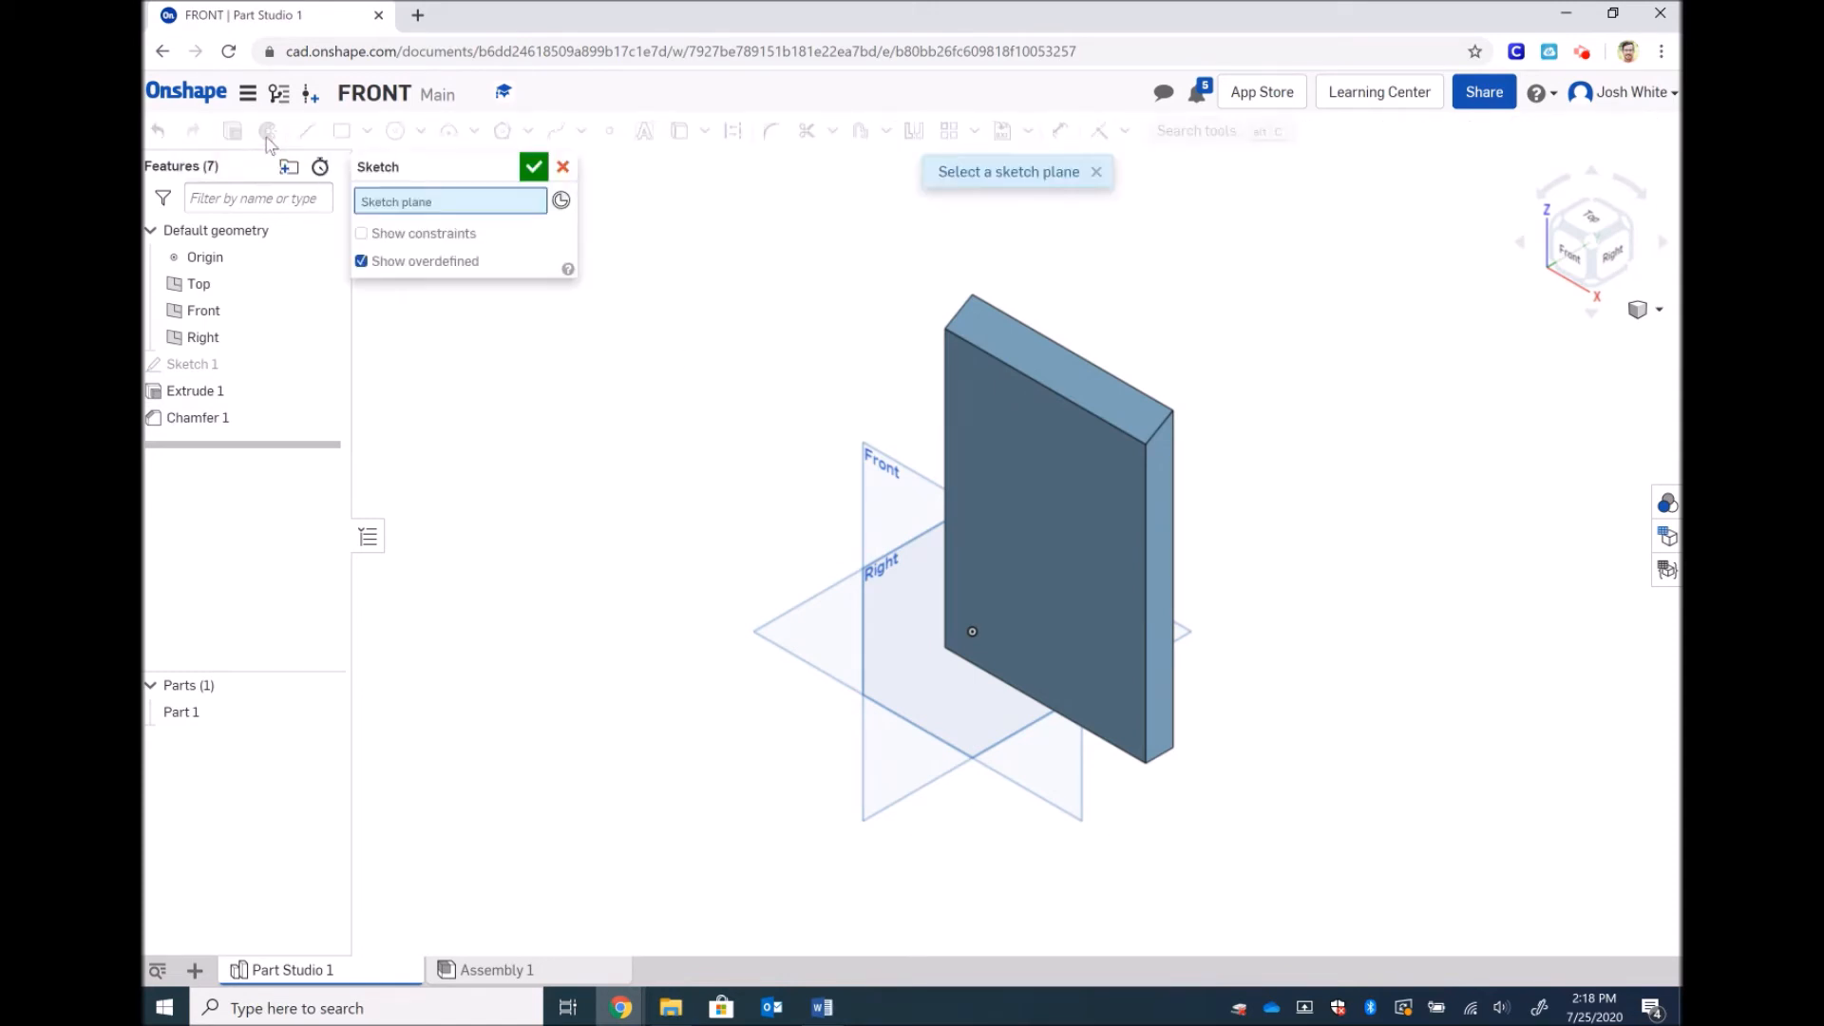
left_click(1028, 432)
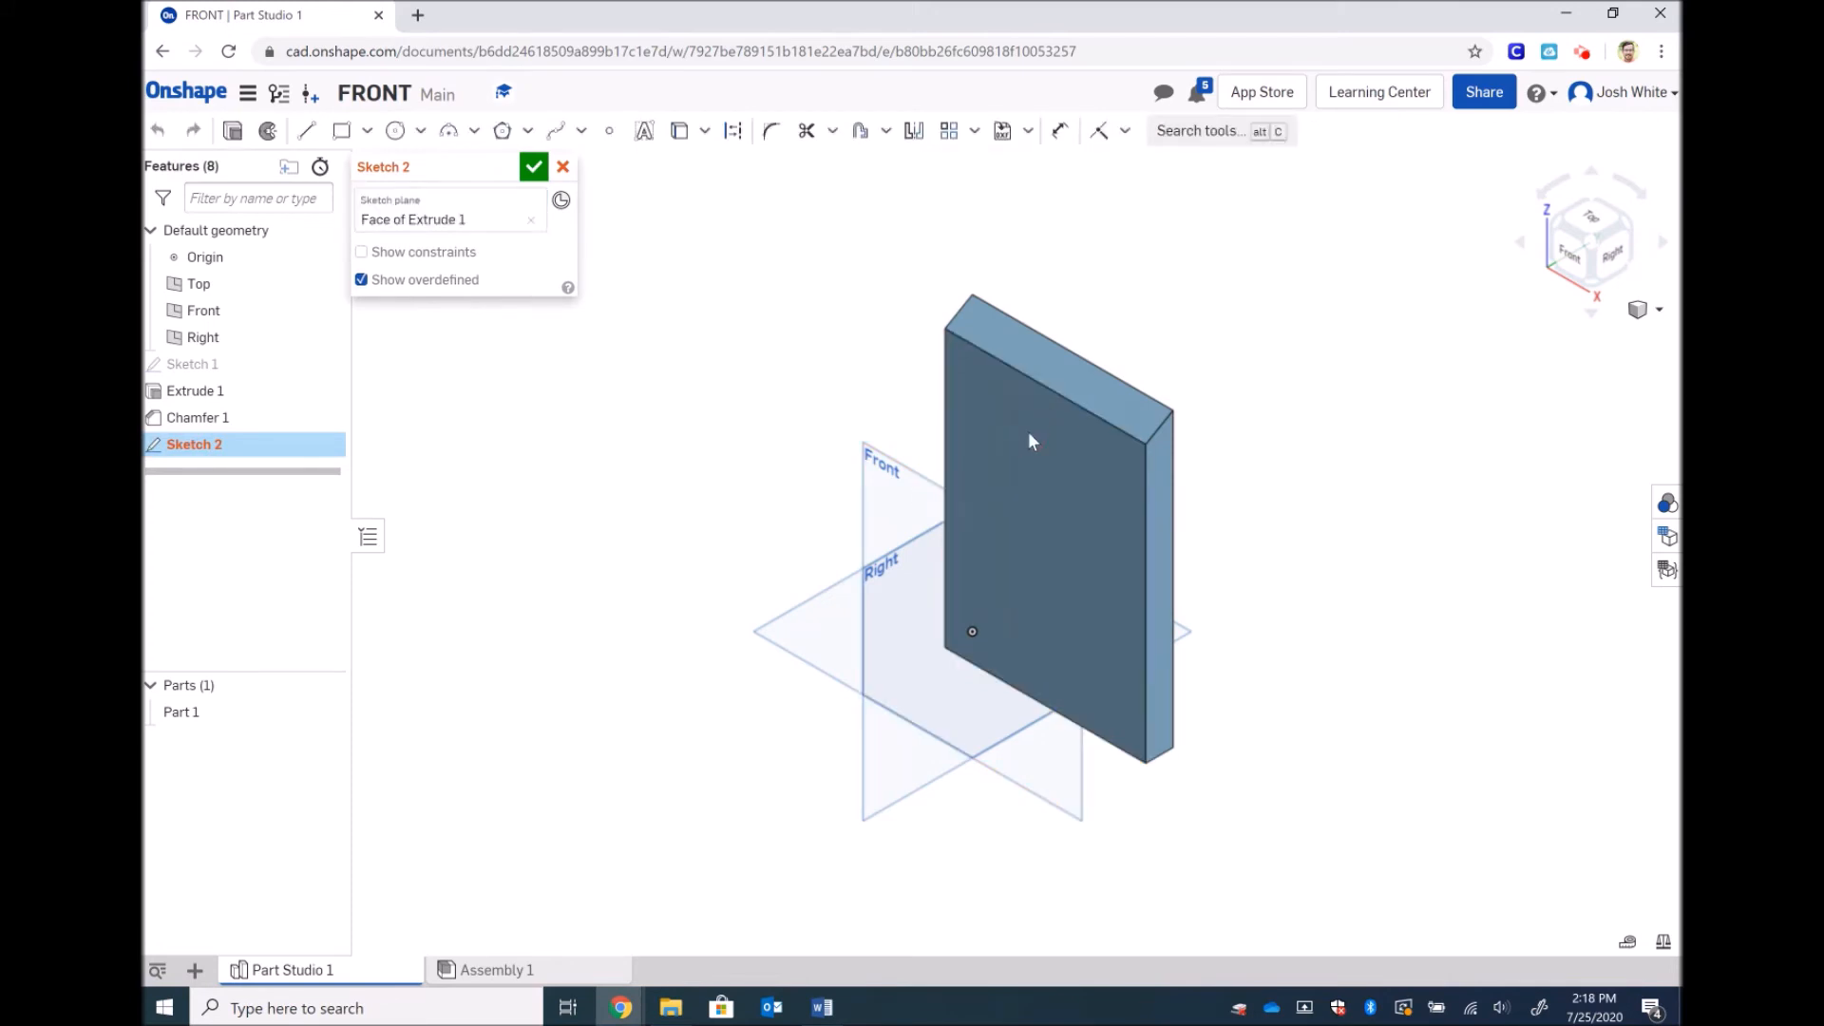
left_click(1573, 258)
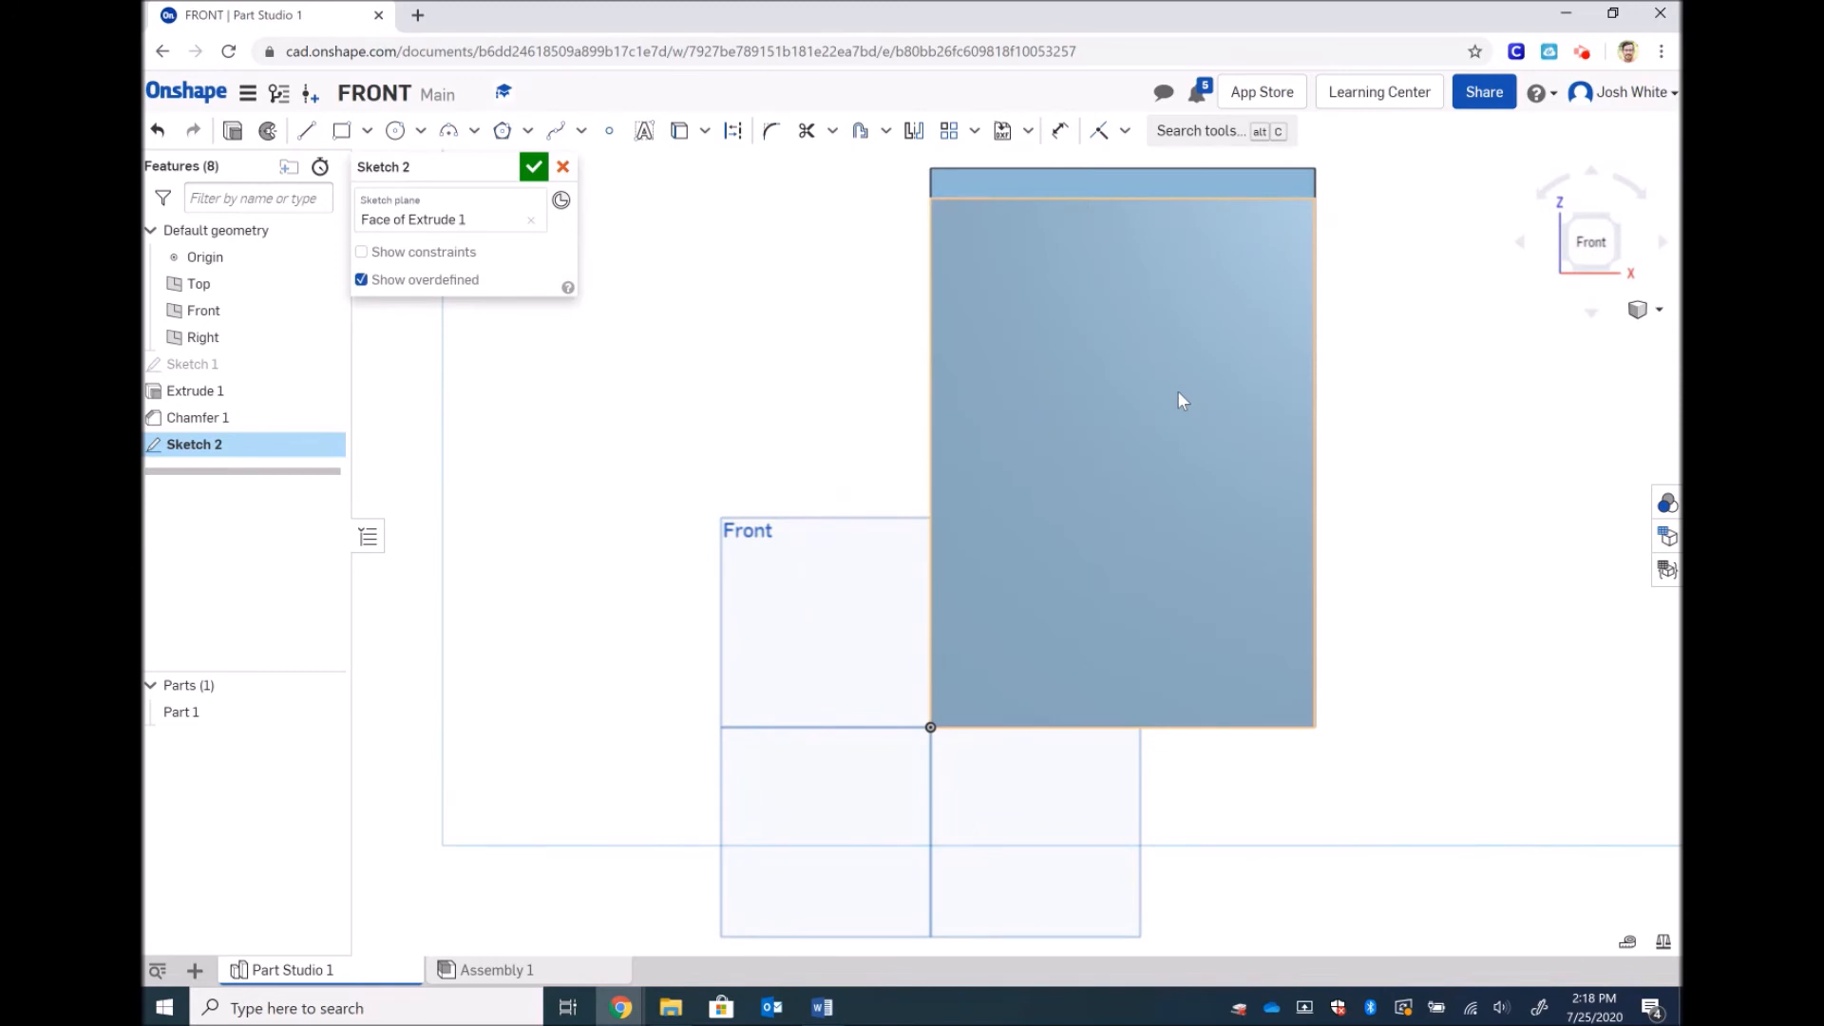
left_click(680, 130)
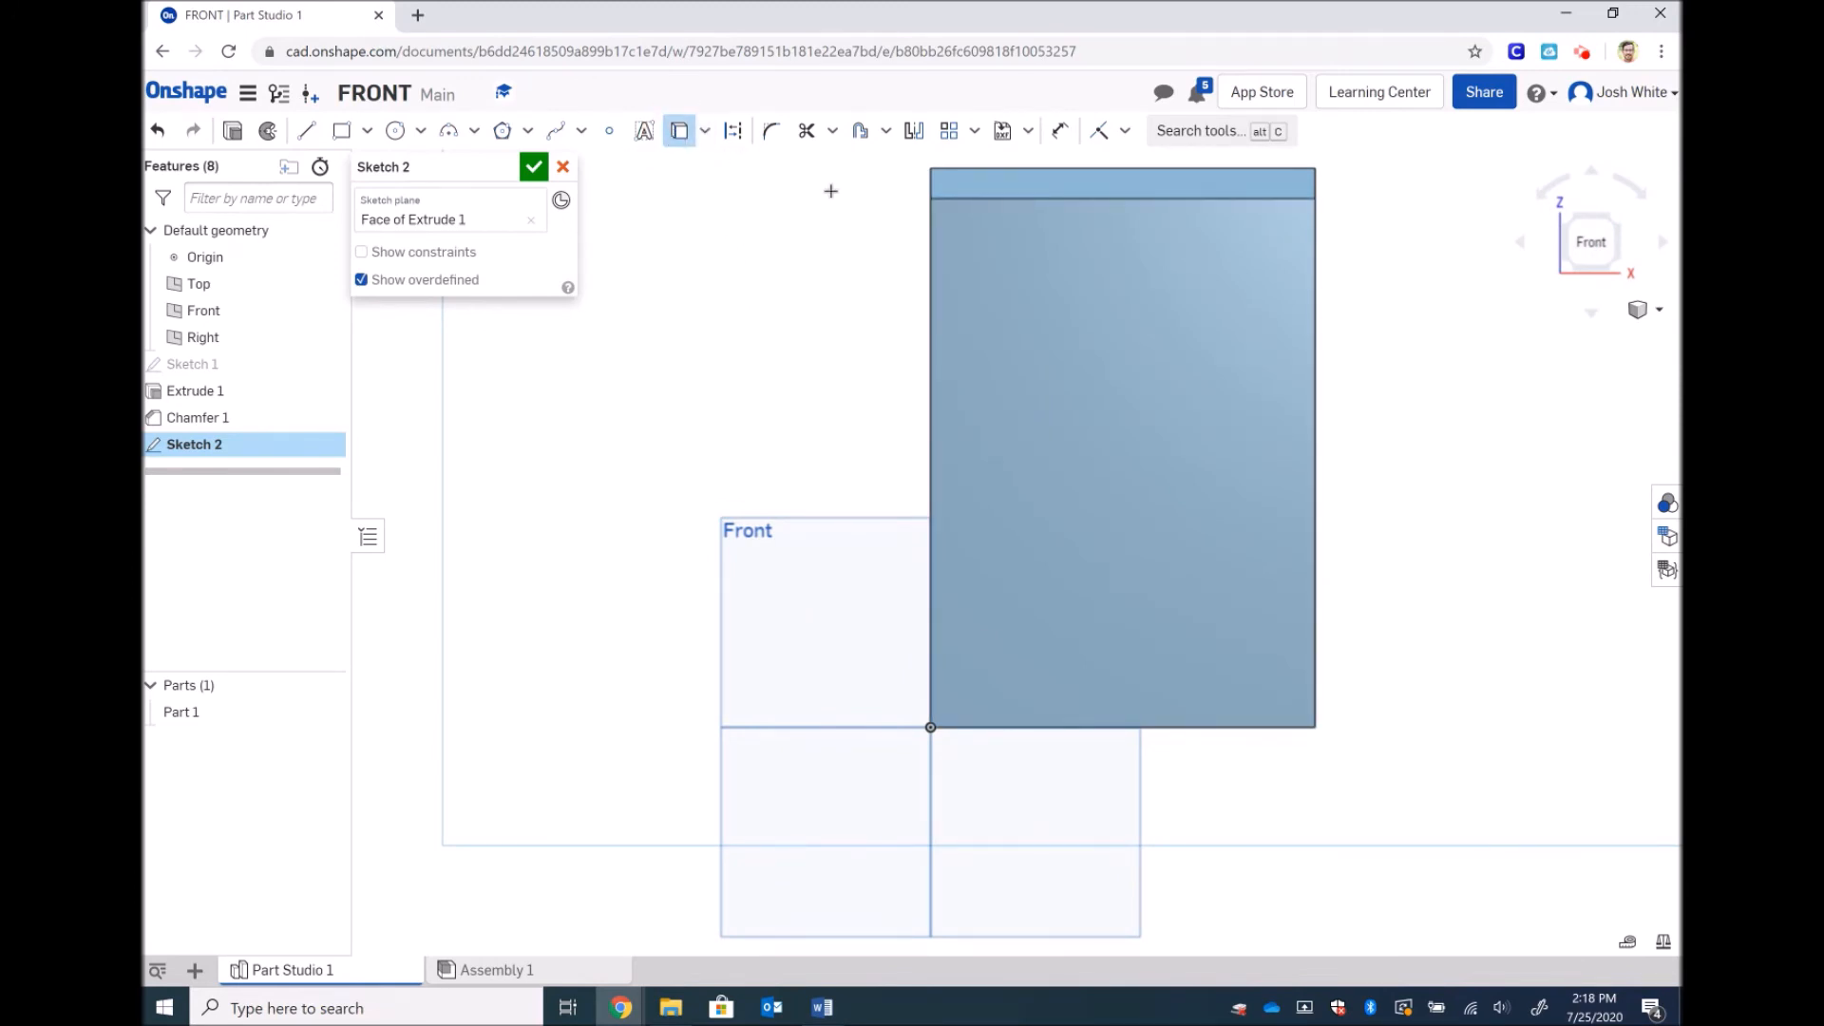
left_click(967, 176)
left_click(980, 251)
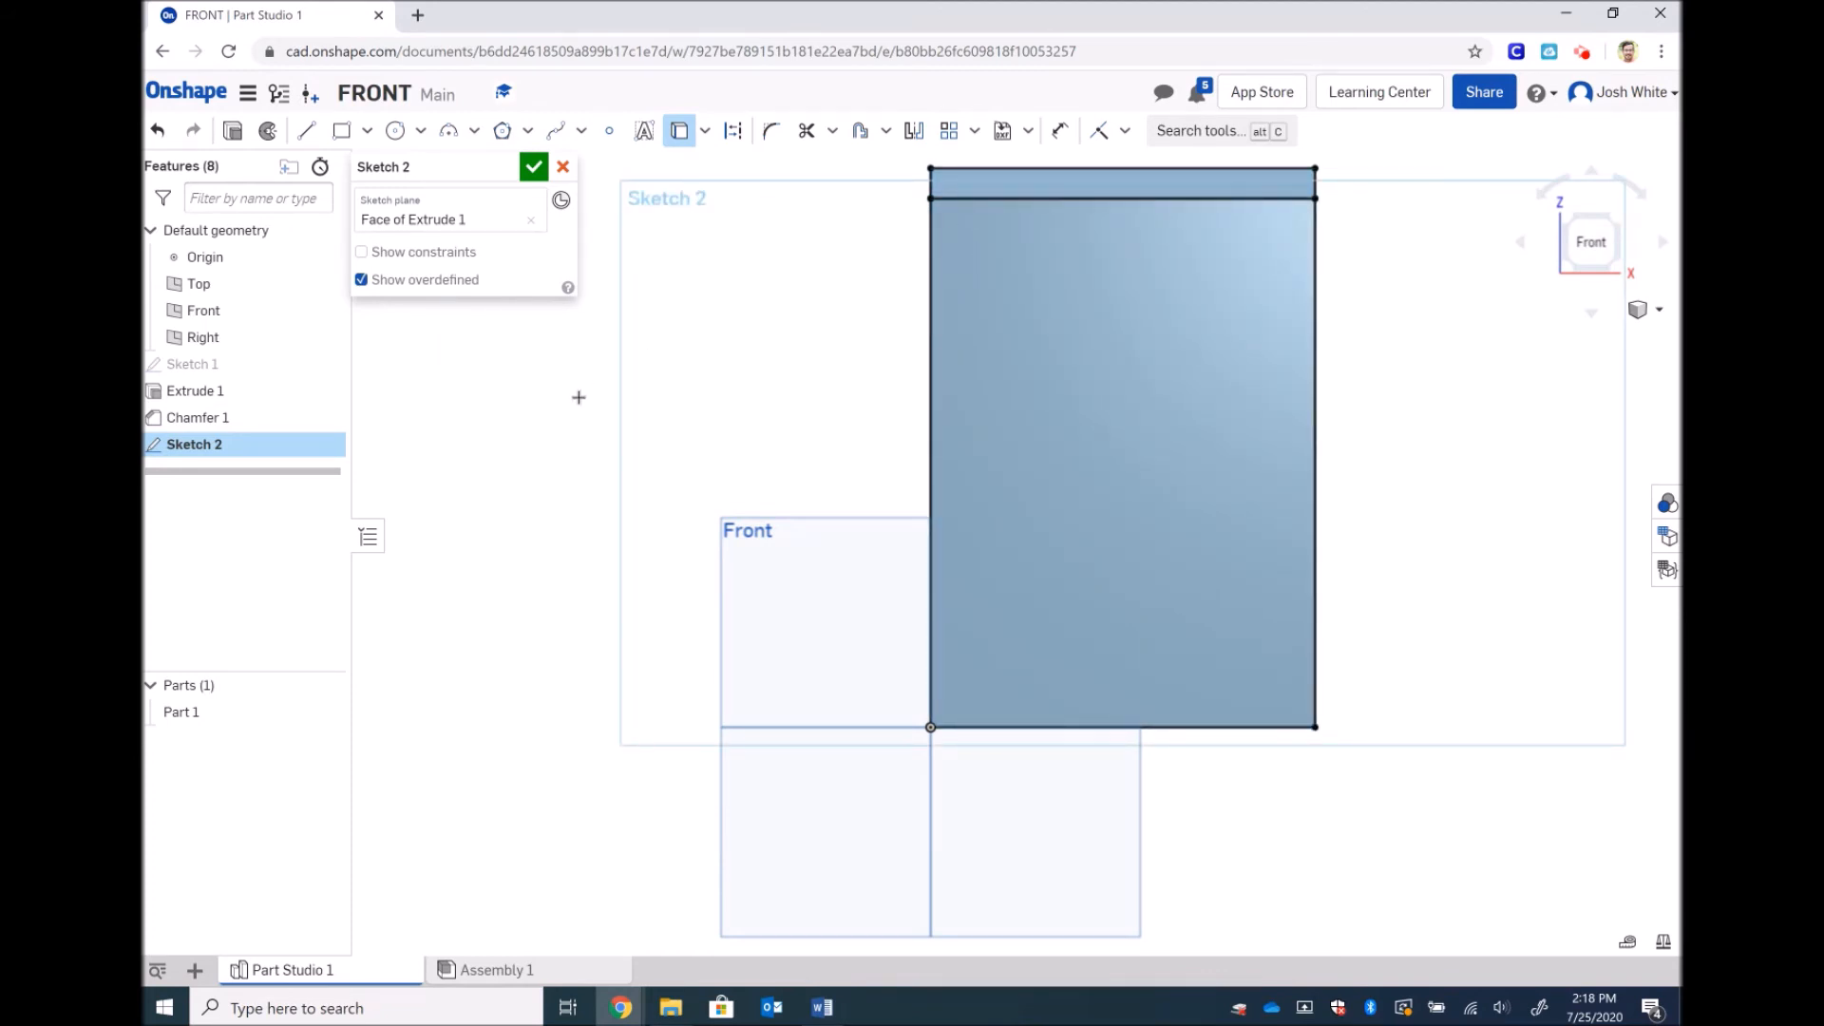
Step: Draw a circle in the upper middle of the board's front face and set its diameter to 2 in
left_click(395, 130)
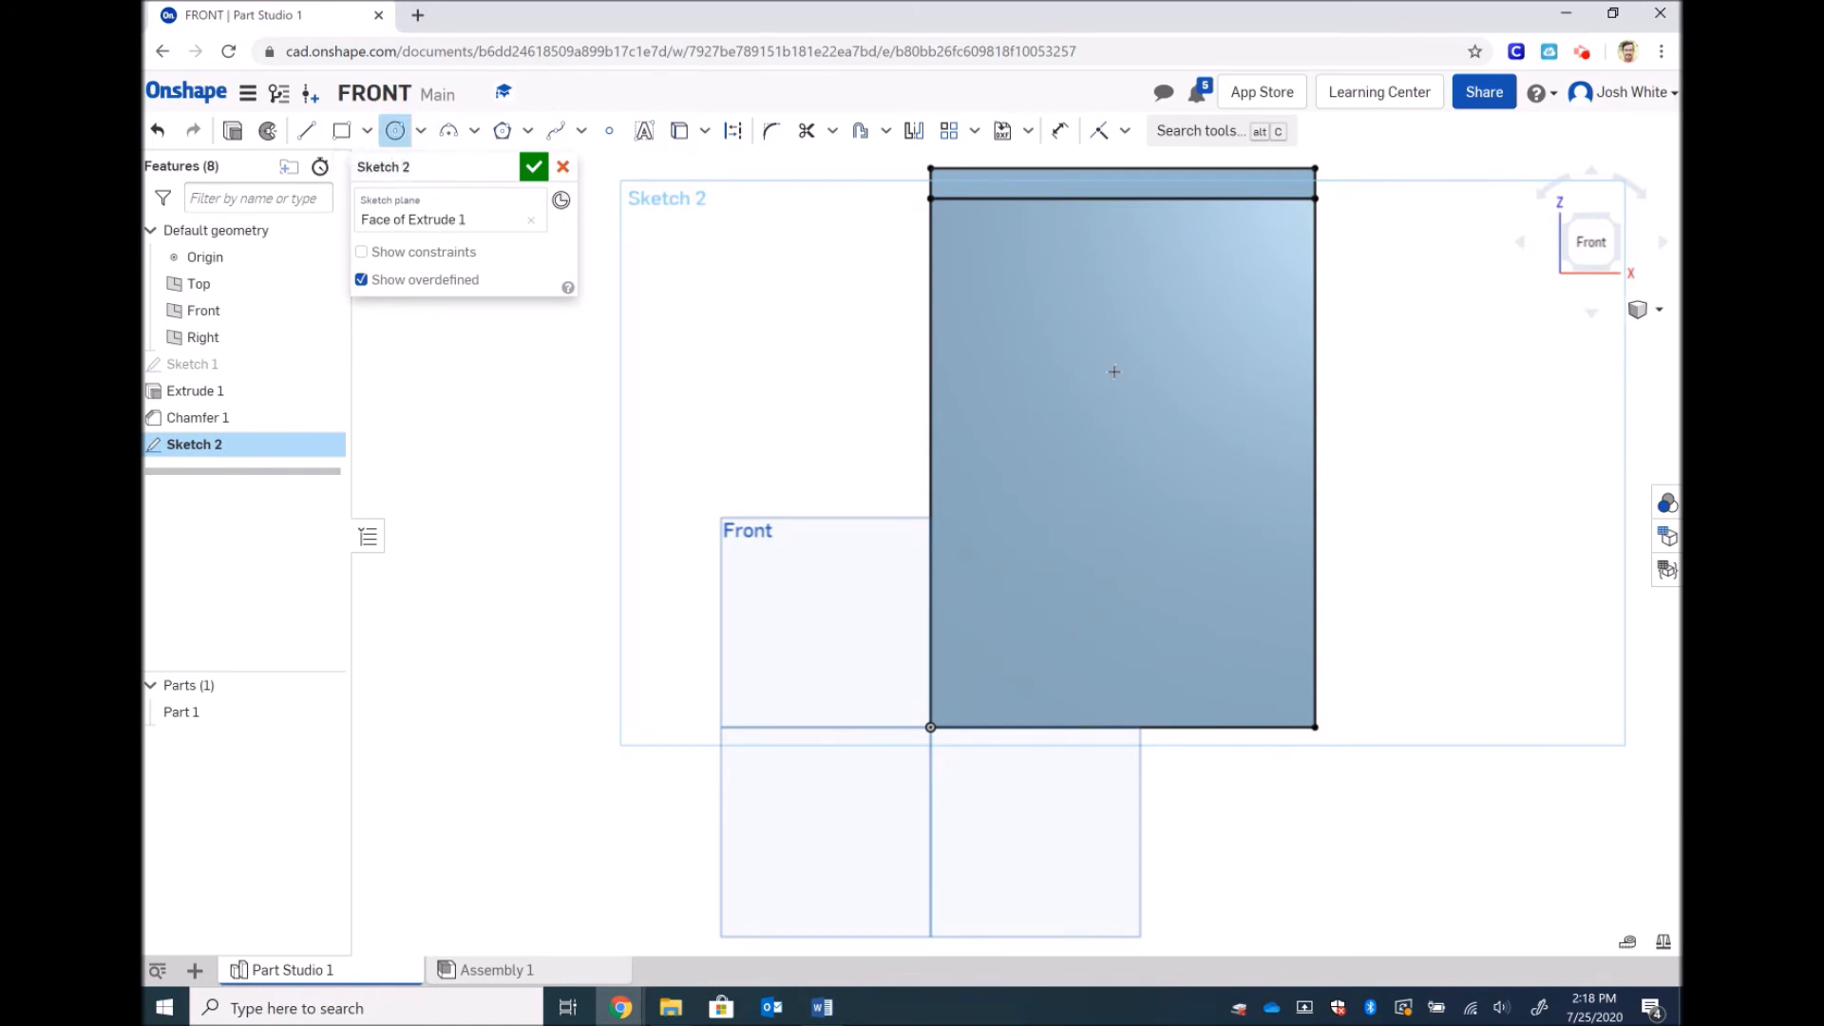
left_click(1114, 372)
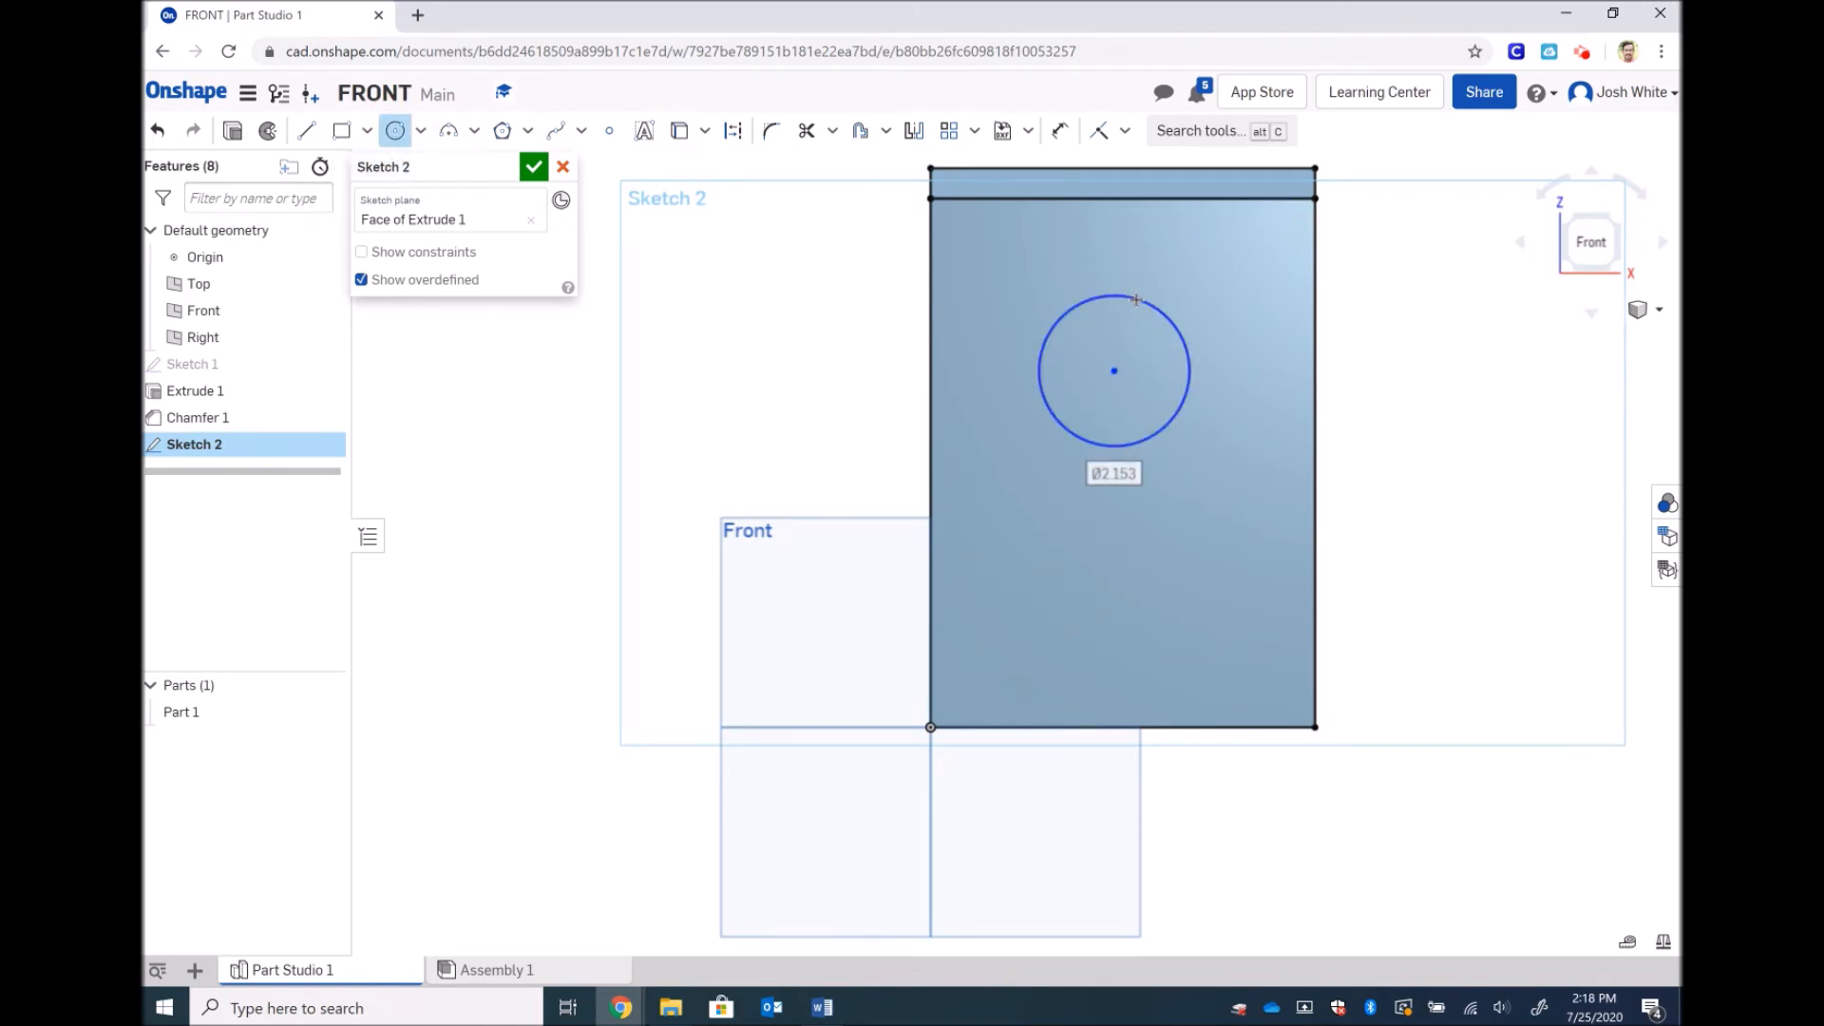
left_click(1060, 130)
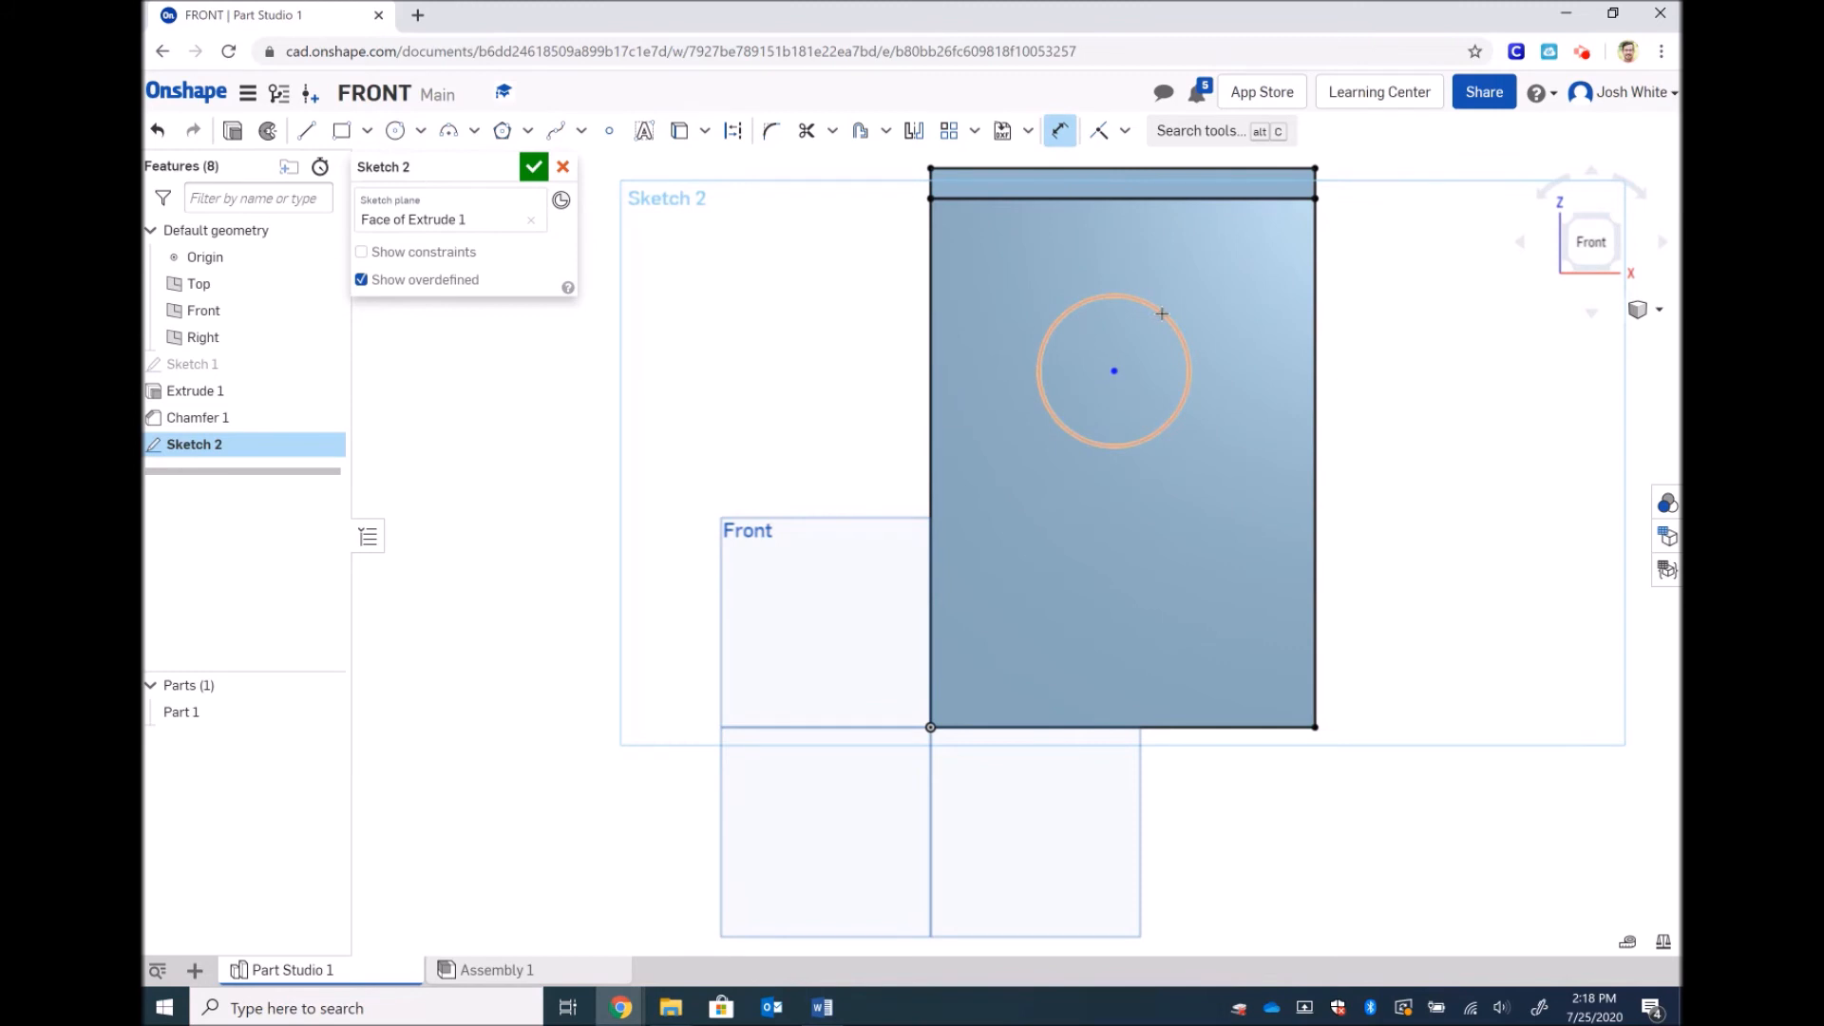
left_click(1217, 269)
type("2")
key("Return")
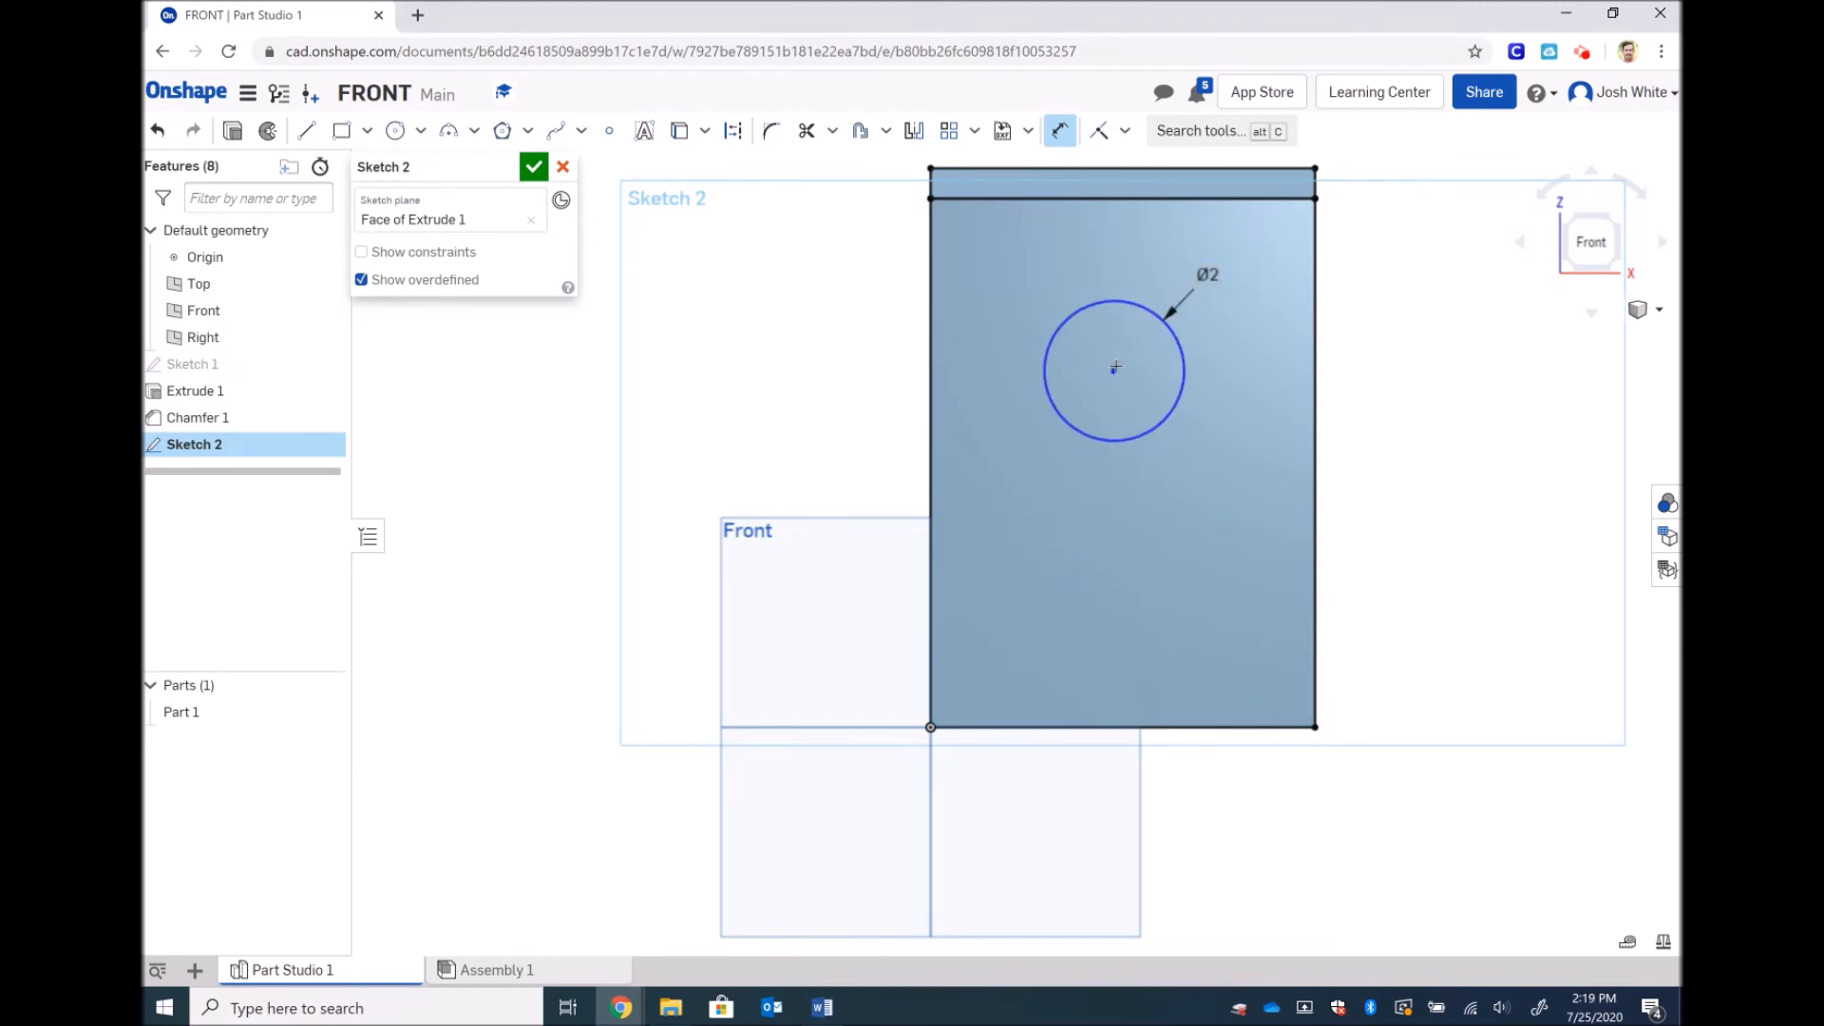
Step: Dimension the circle's center 2.5 in below the board's top edge
left_click(1114, 371)
left_click(1154, 169)
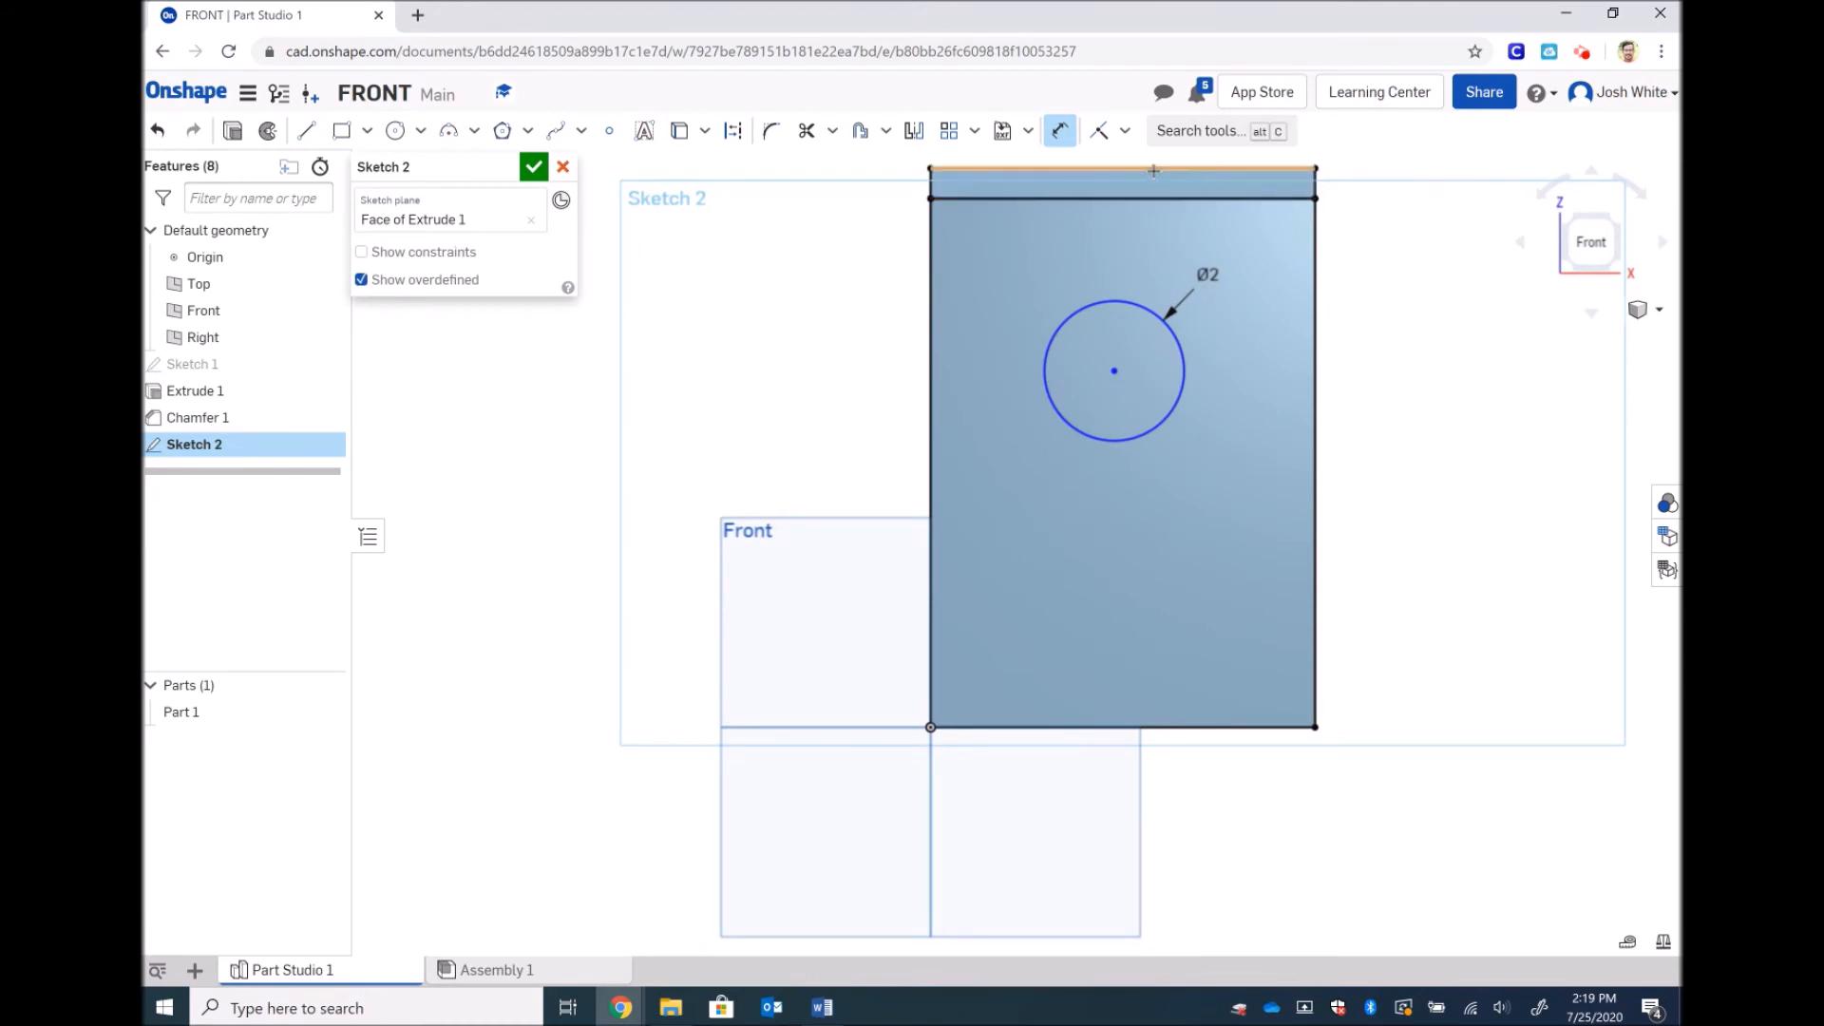
left_click(1376, 225)
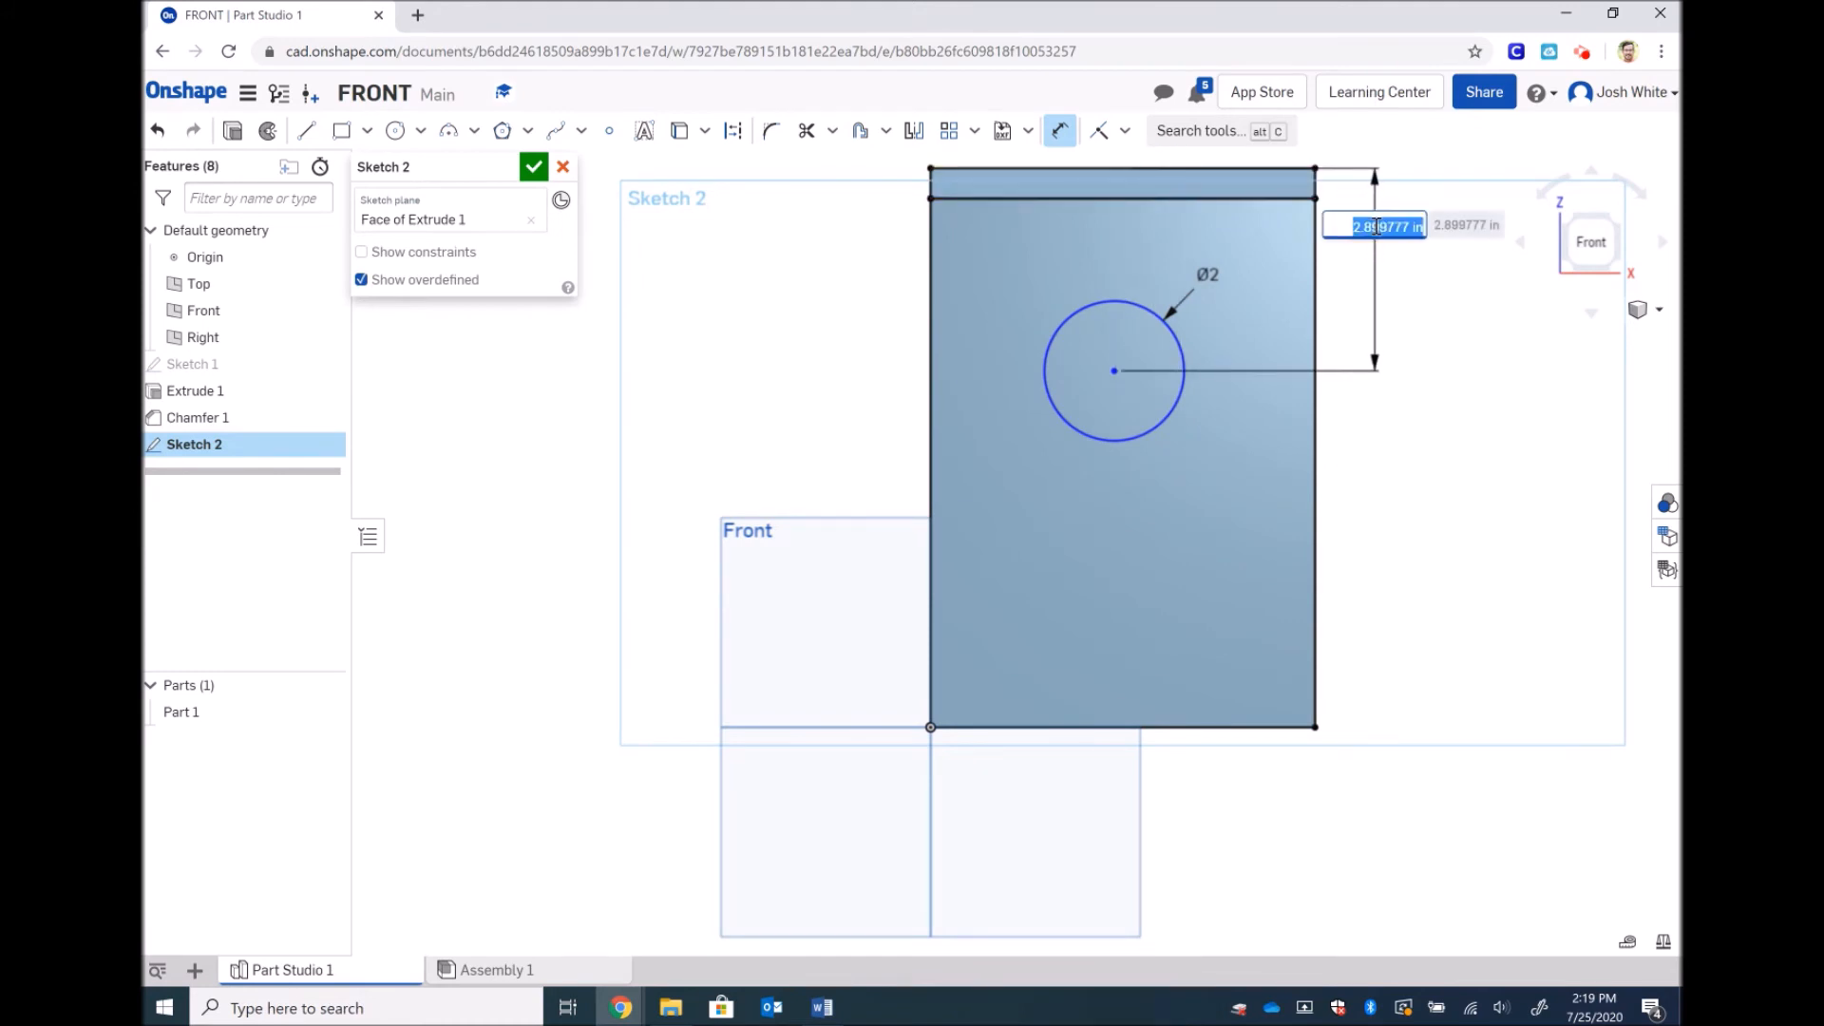
type("2.5")
key("Return")
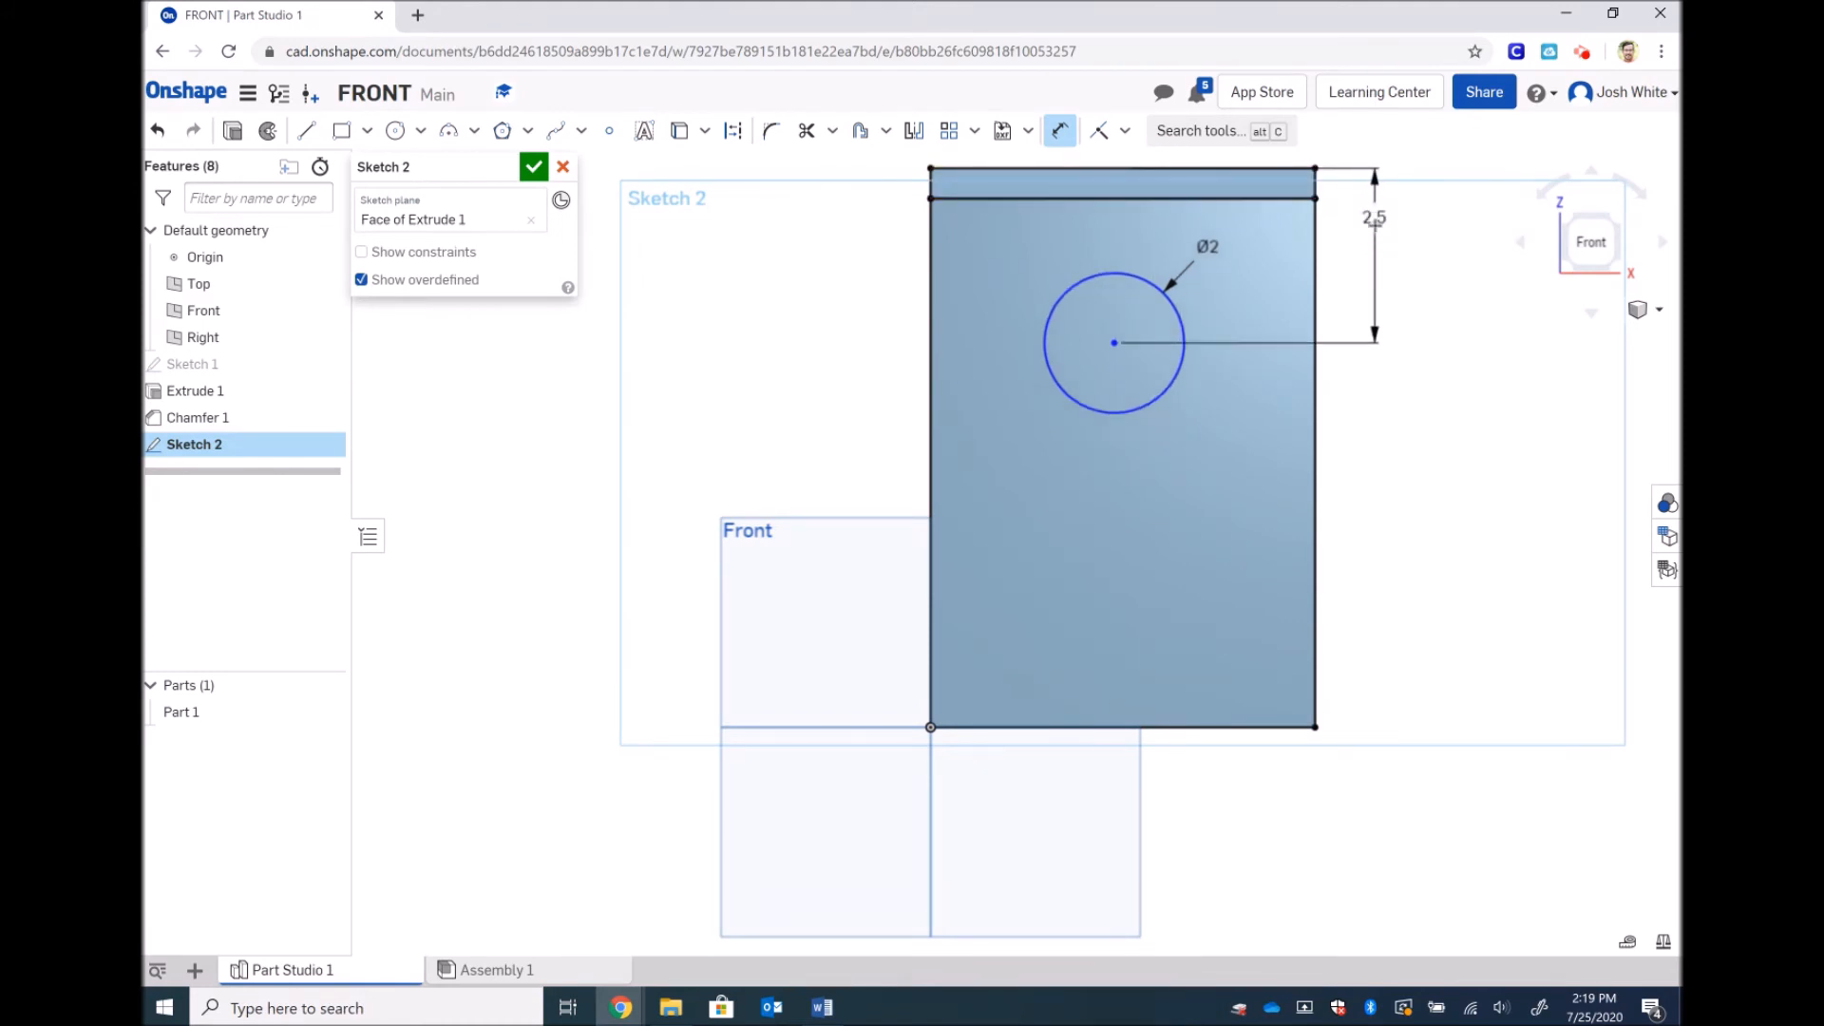
Step: Dimension the circle's center 2.75 in from the board's right edge and finish the sketch
left_click(1313, 264)
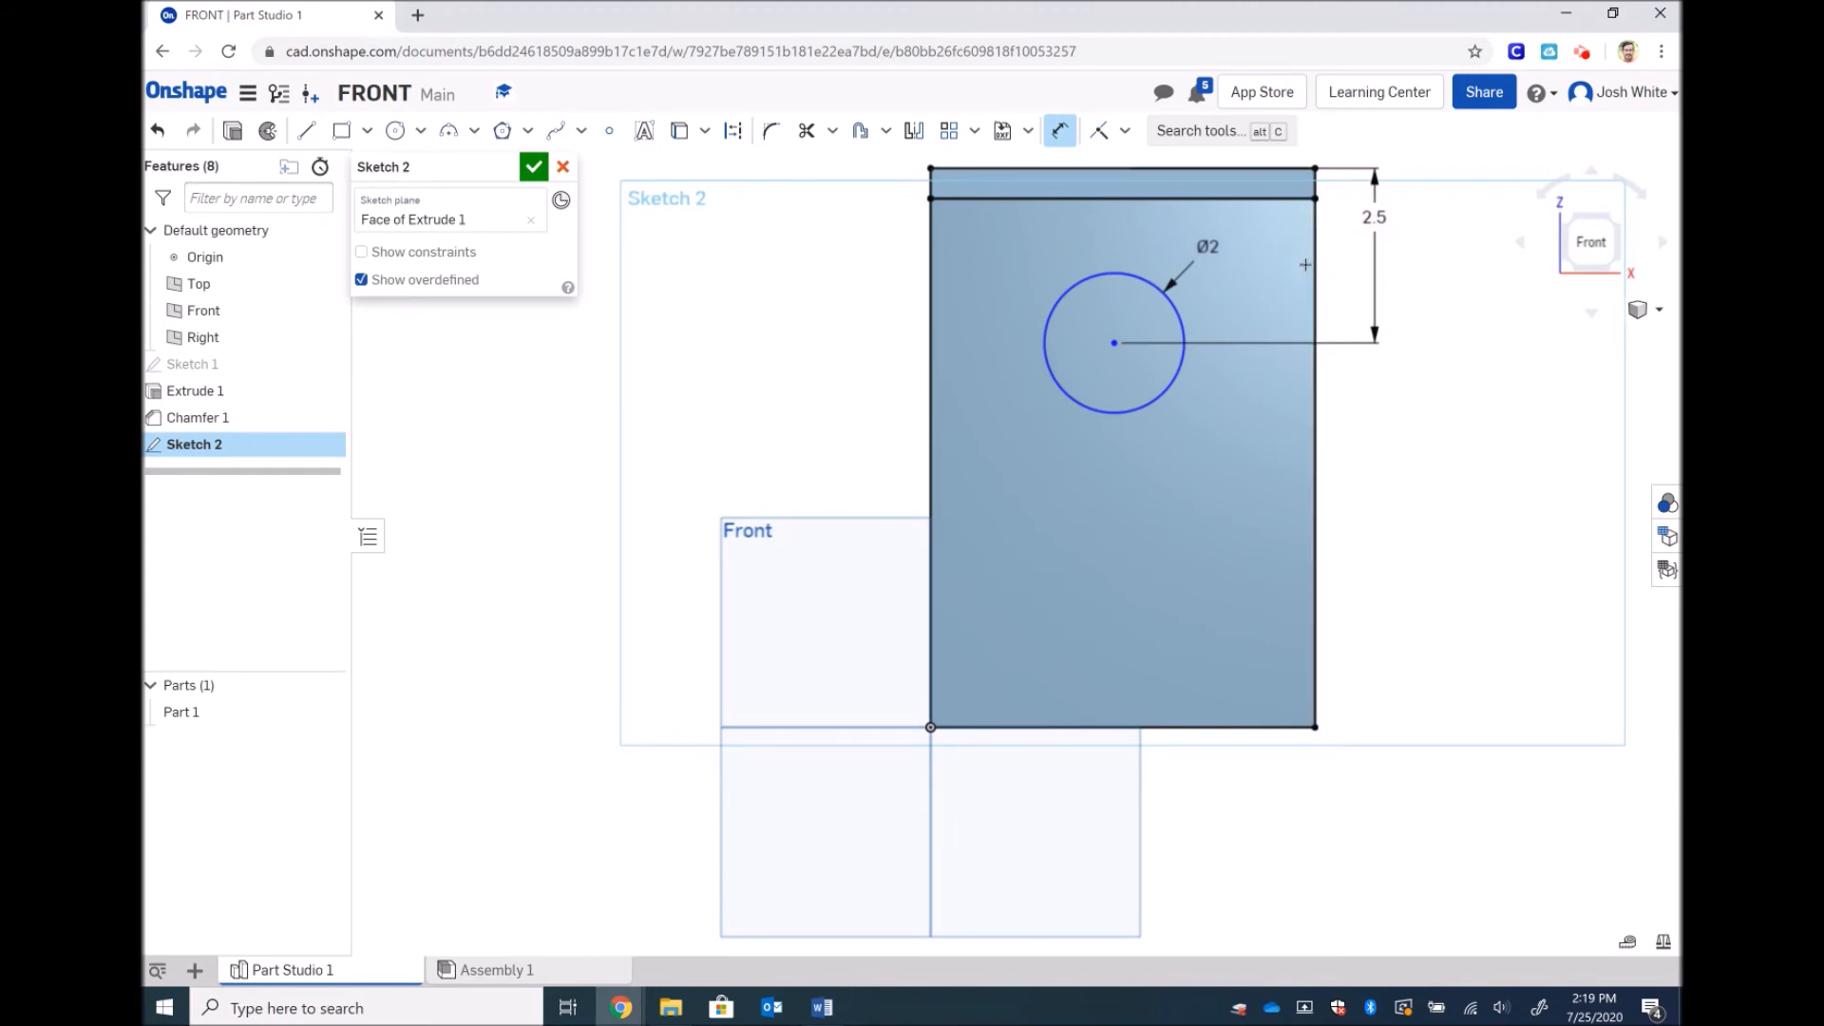
left_click(1114, 342)
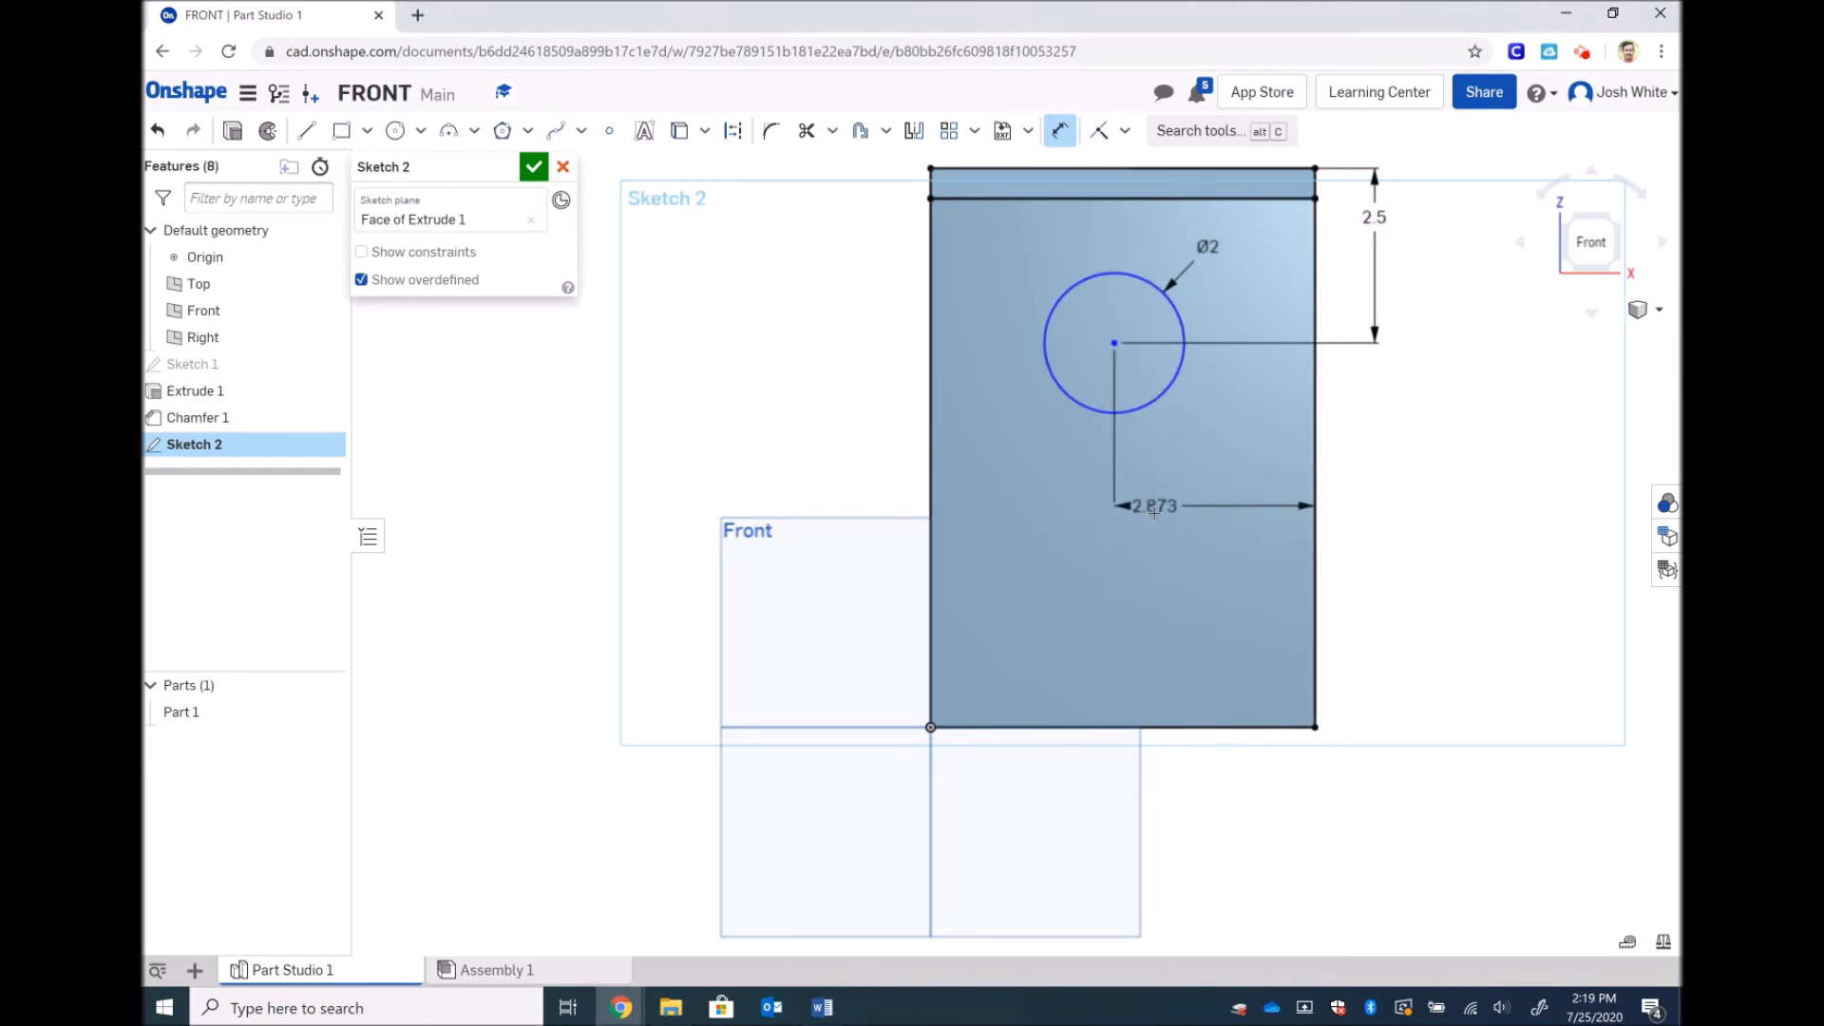
left_click(1154, 513)
type("2 3/4")
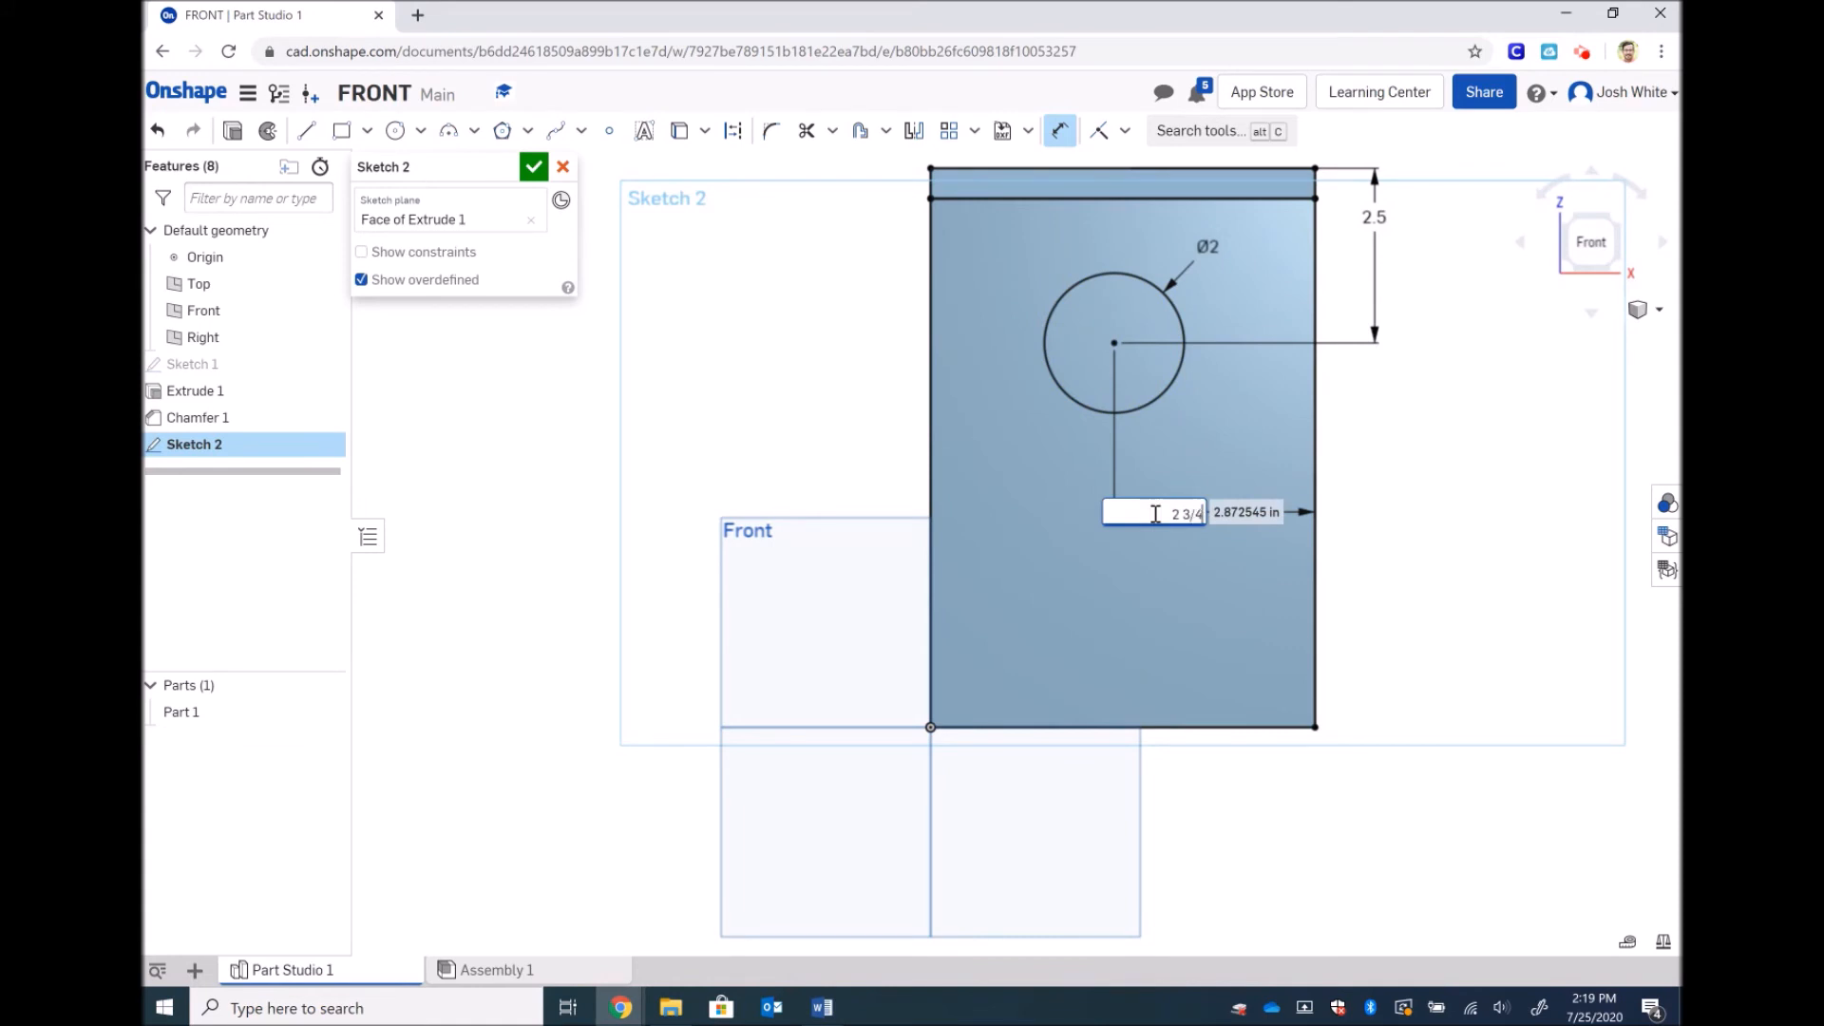
key("Return")
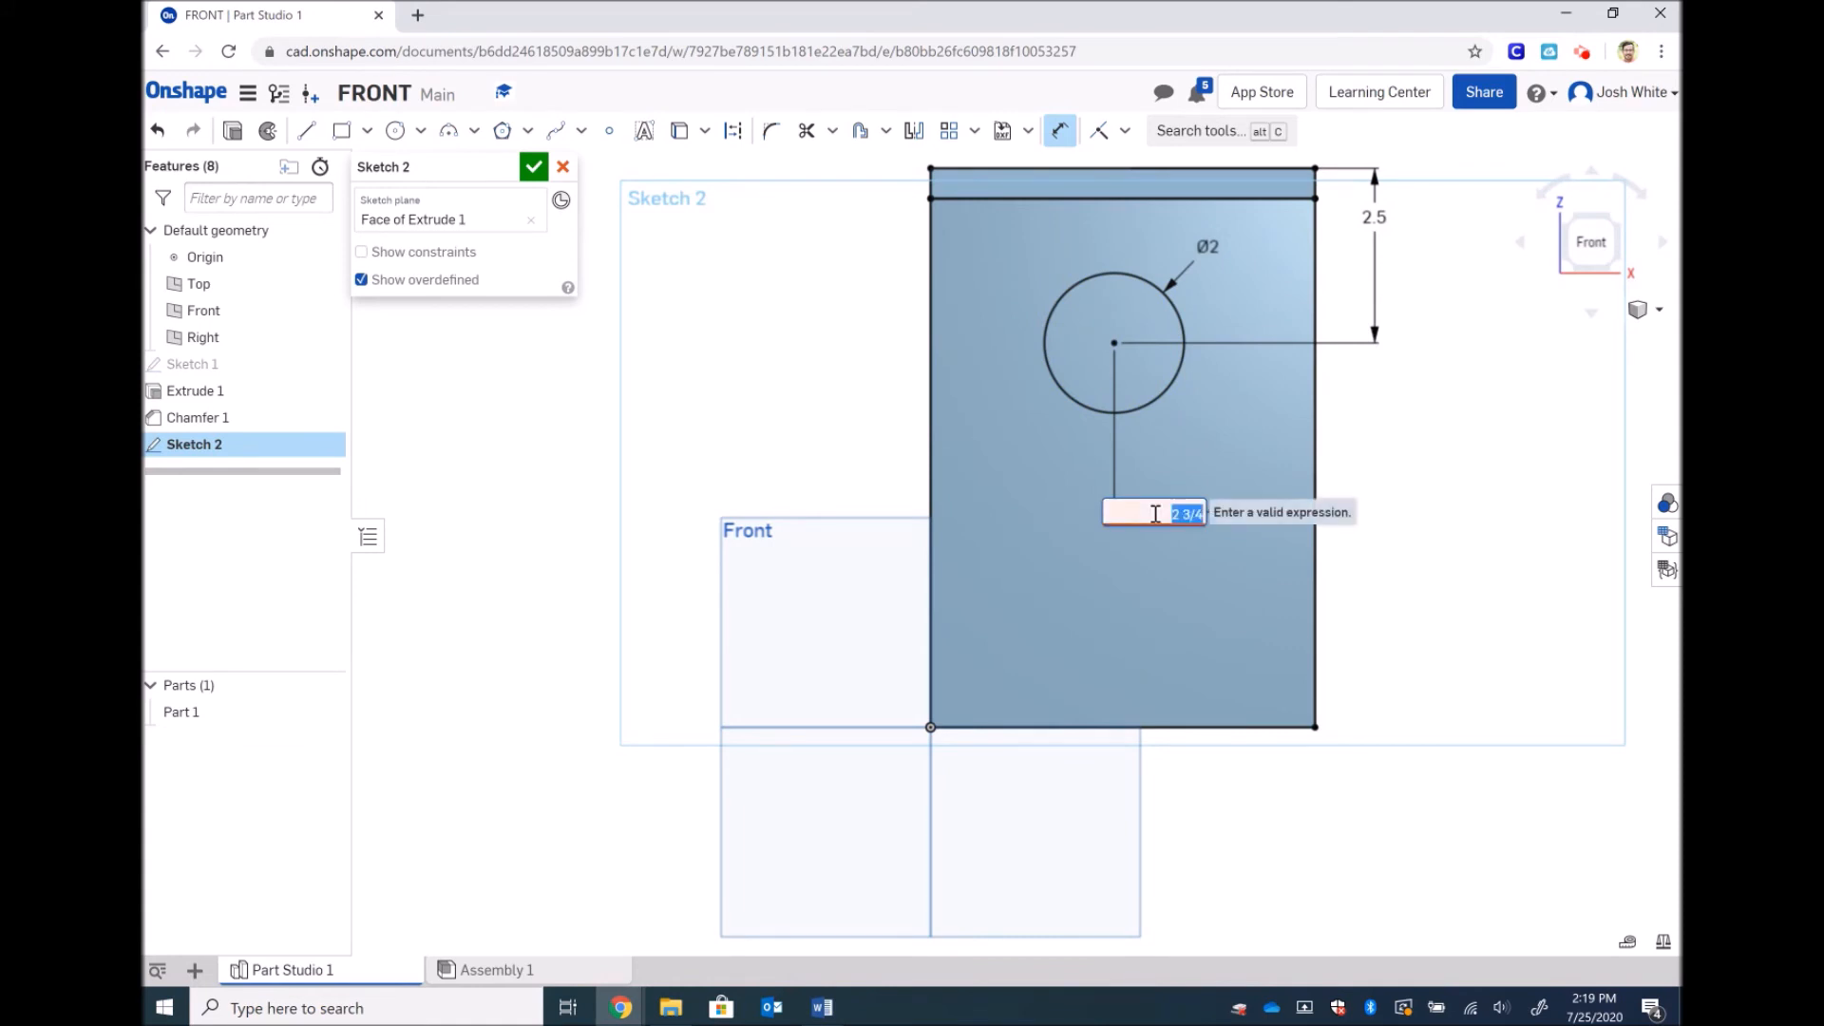
left_click(1179, 513)
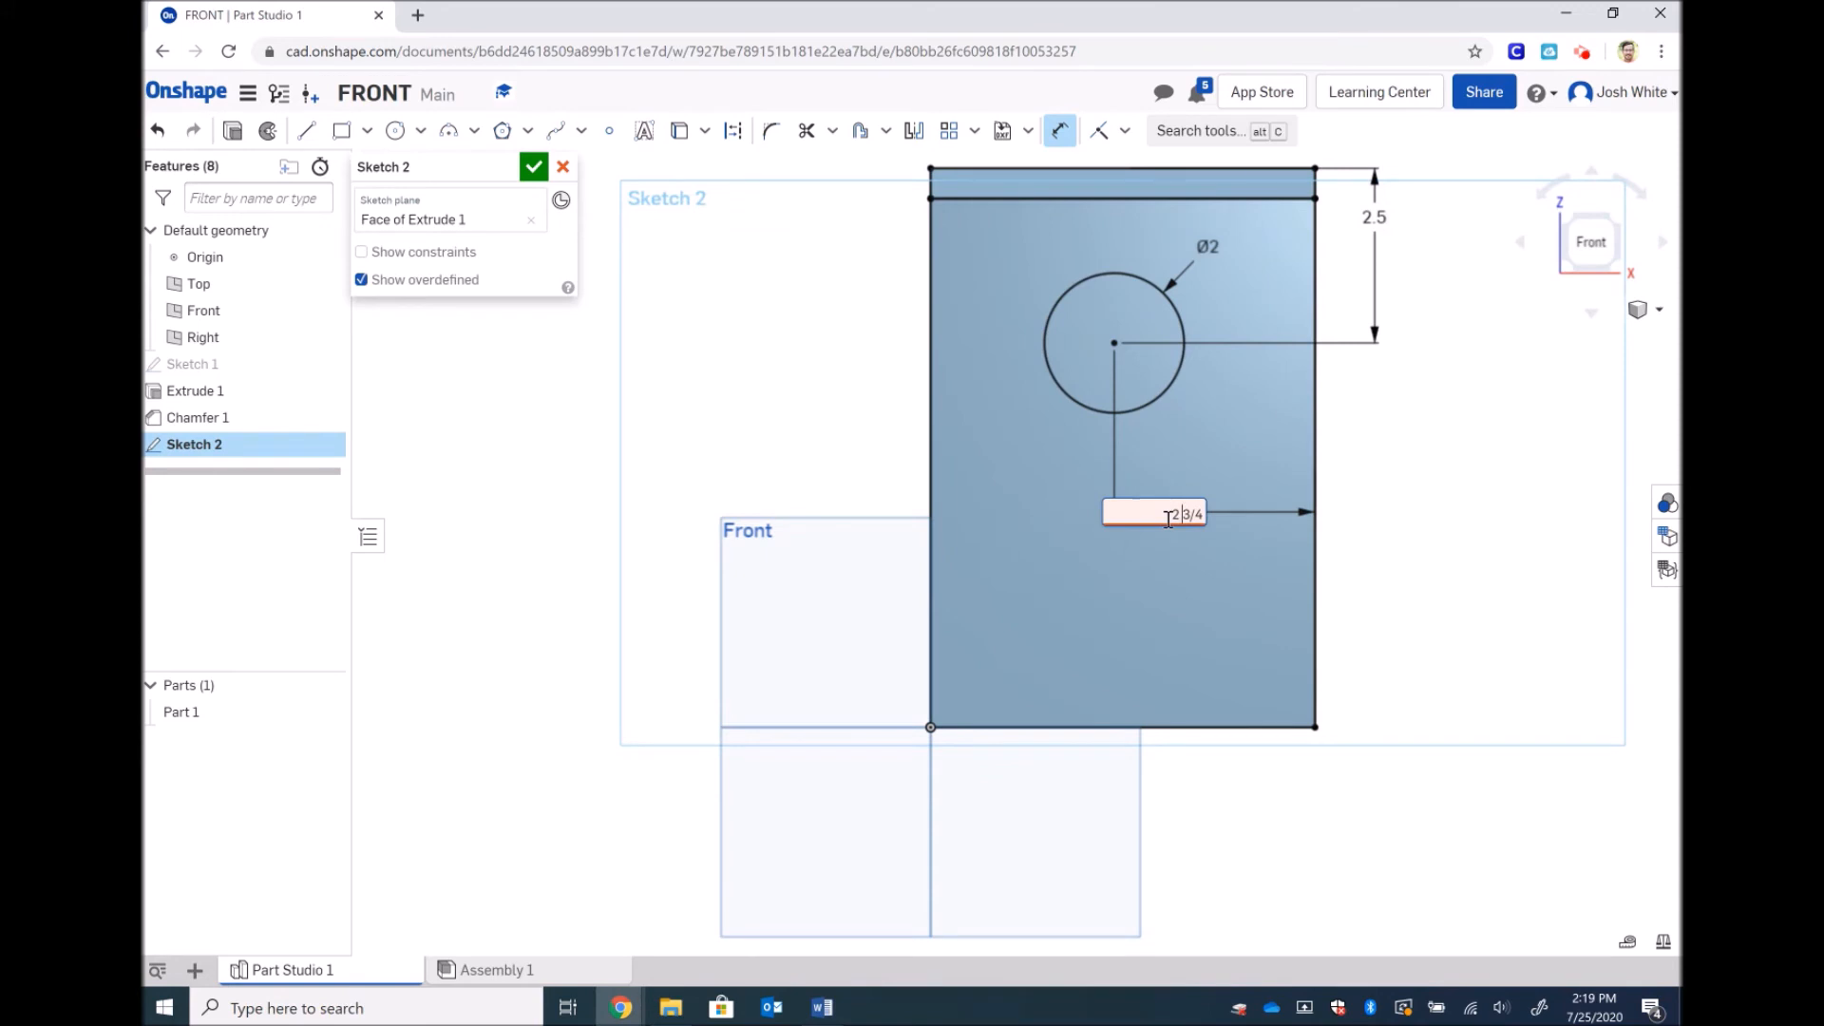
left_click_drag(1169, 518, 1202, 516)
key("BackSpace")
type("2.75")
key("Return")
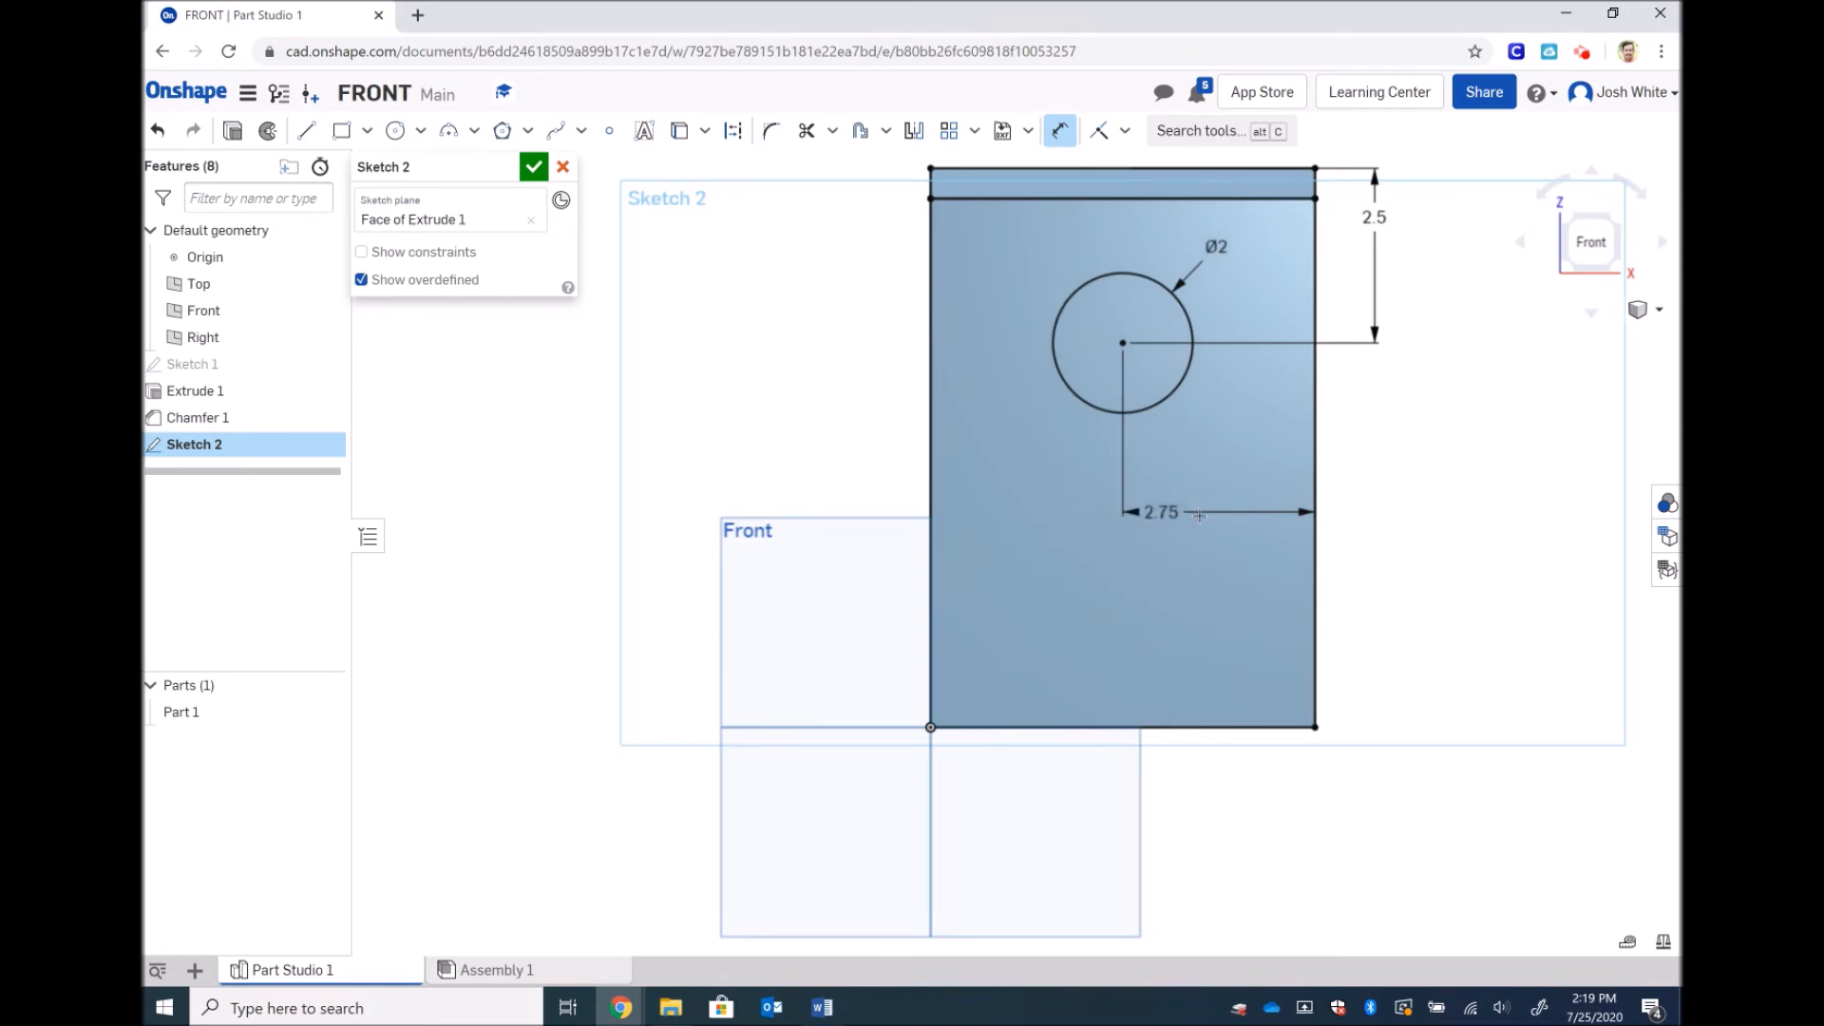
left_click(534, 167)
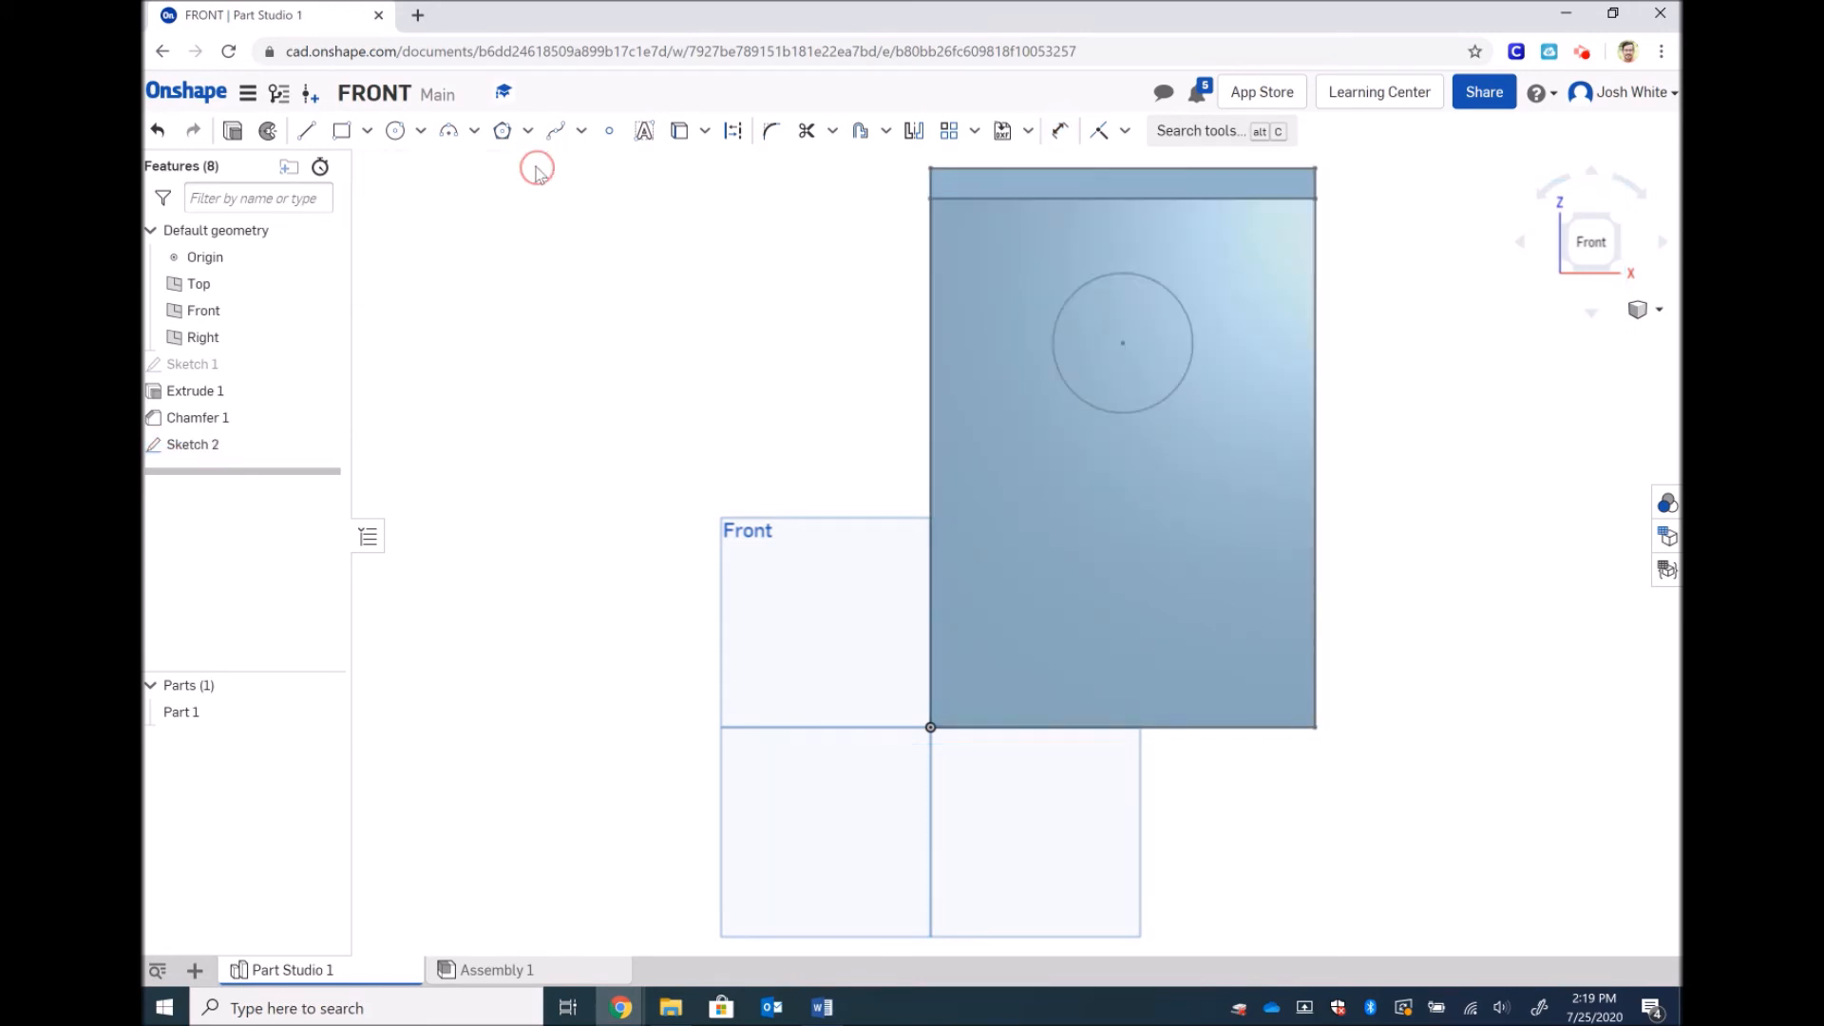
Step: Cut the circle region of Sketch 2 through the board with a Remove extrude, Blind, 1 in deep
left_click(1637, 311)
left_click(1609, 340)
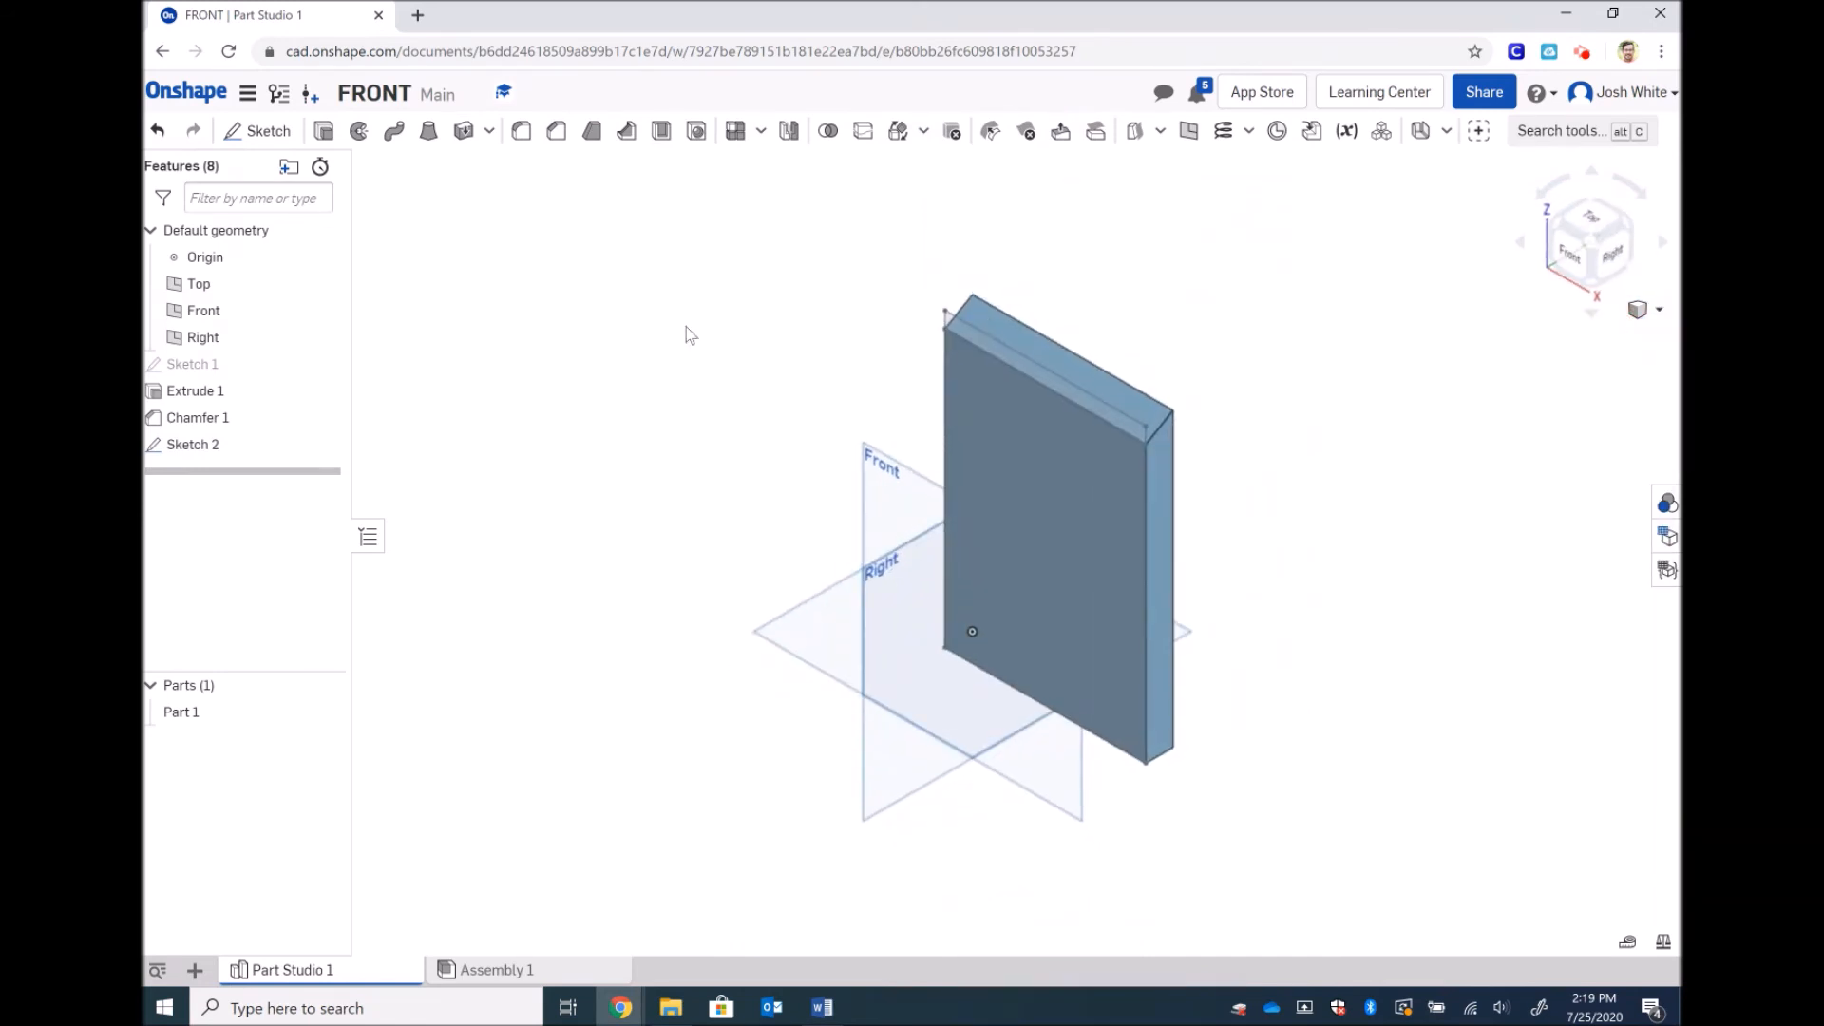
left_click(323, 130)
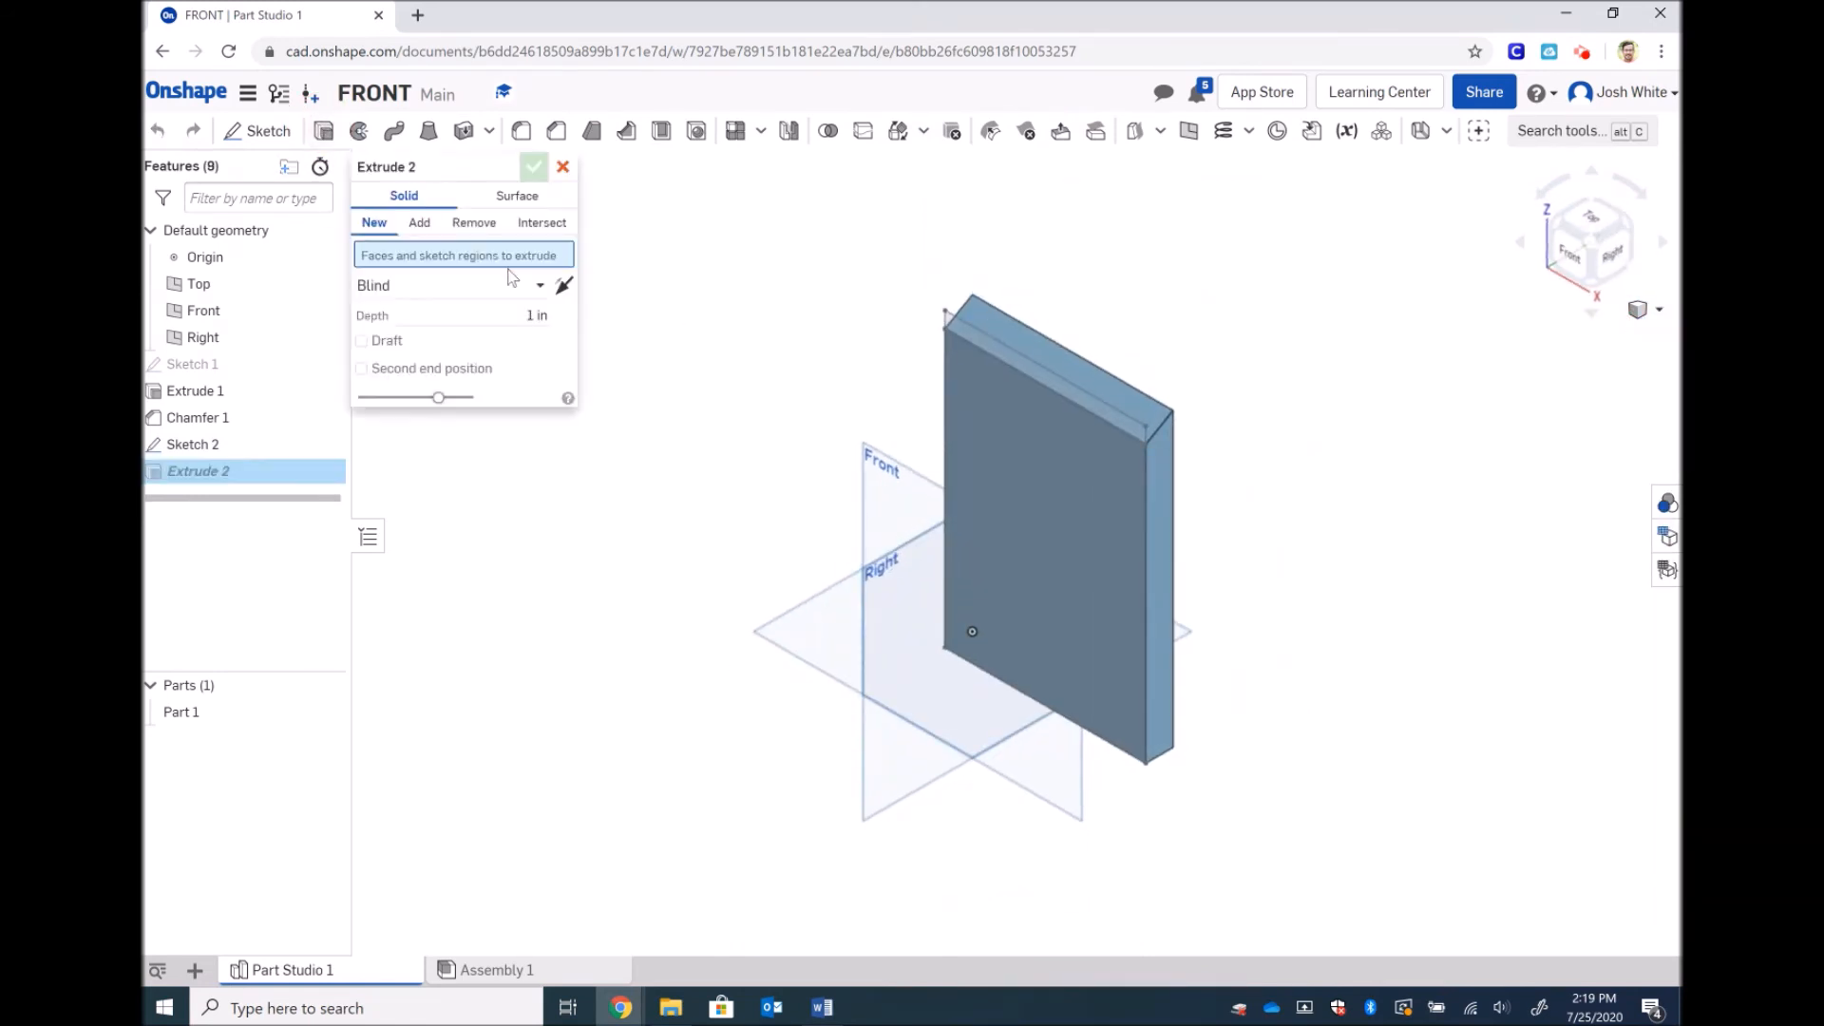
left_click(474, 224)
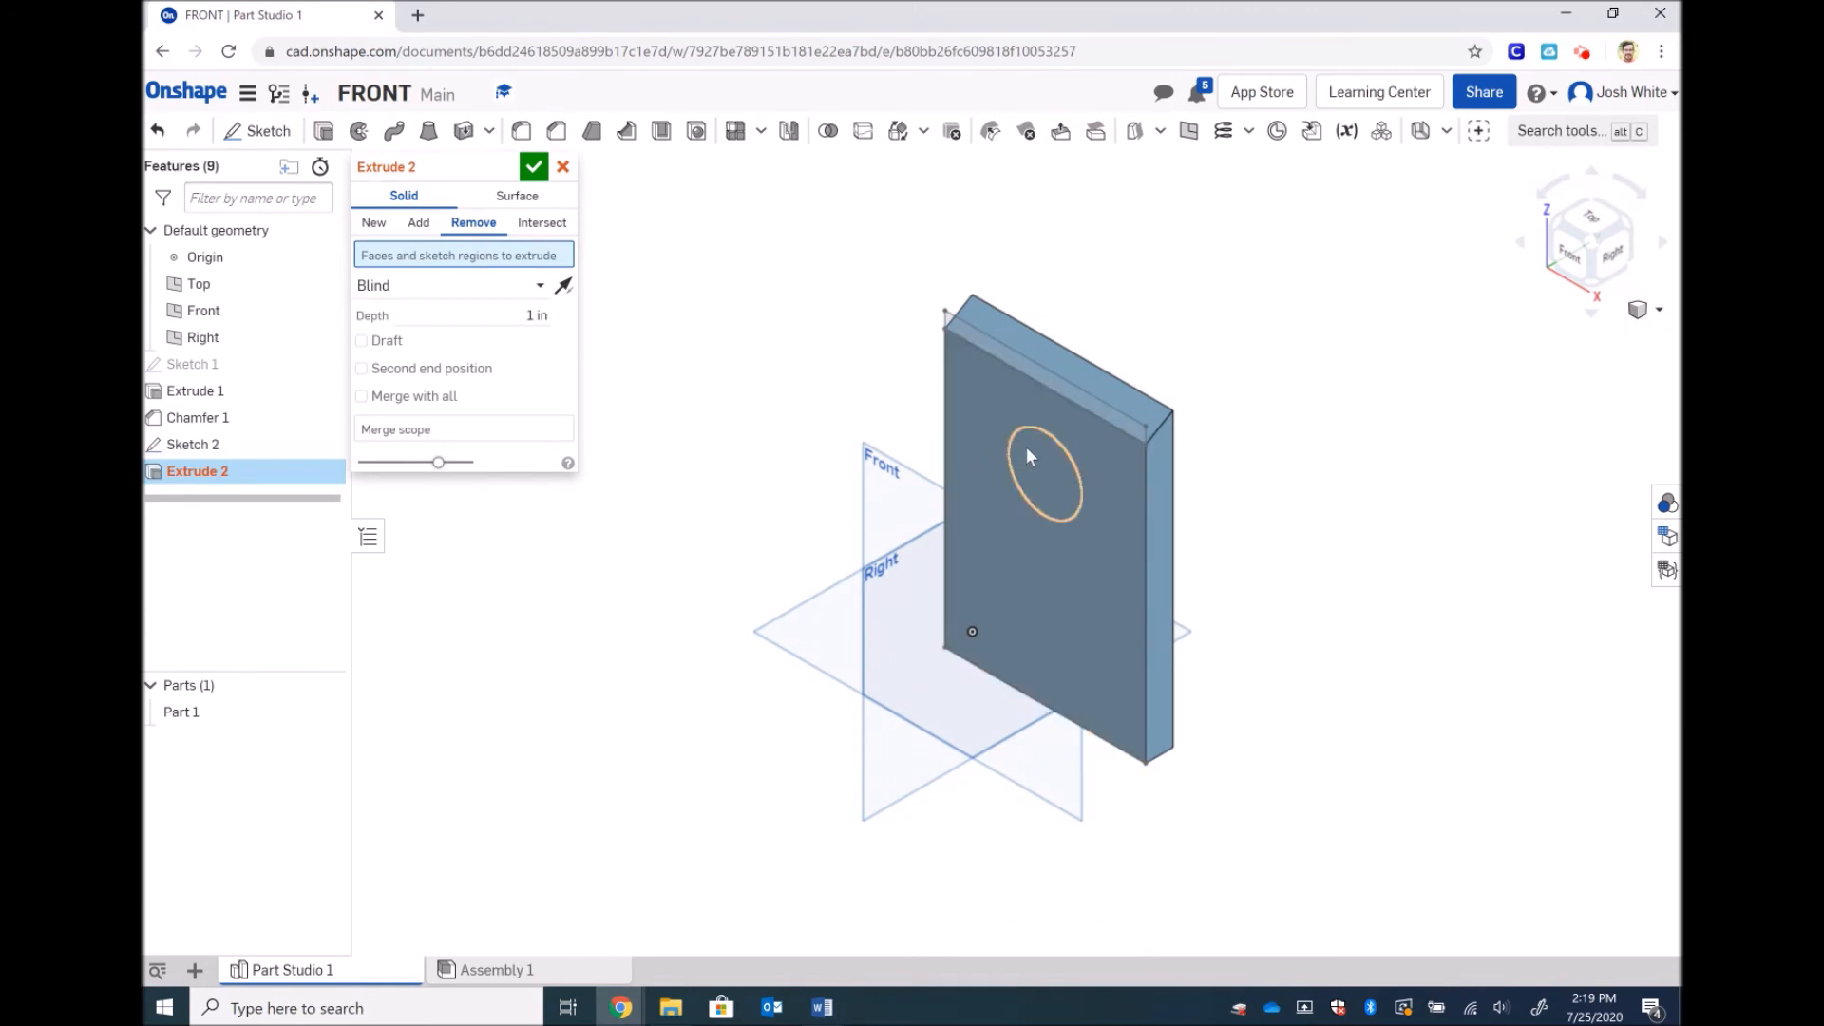
left_click(1026, 447)
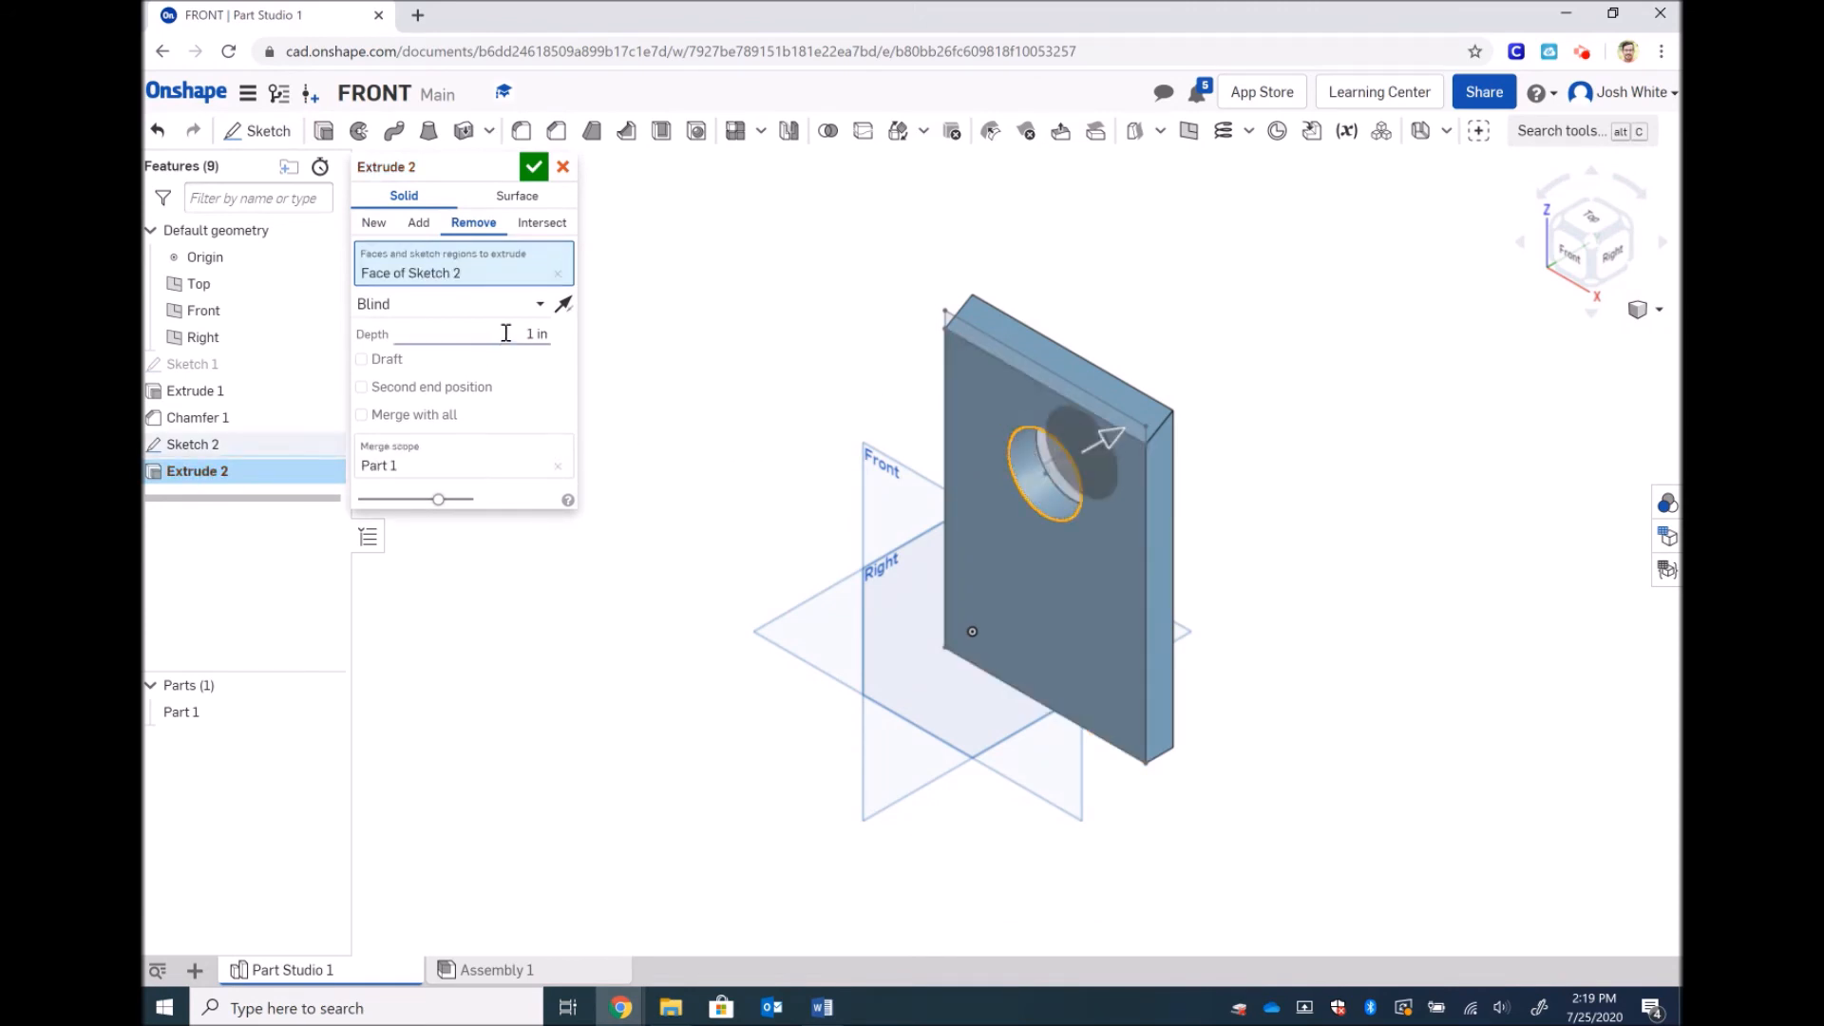
left_click(535, 168)
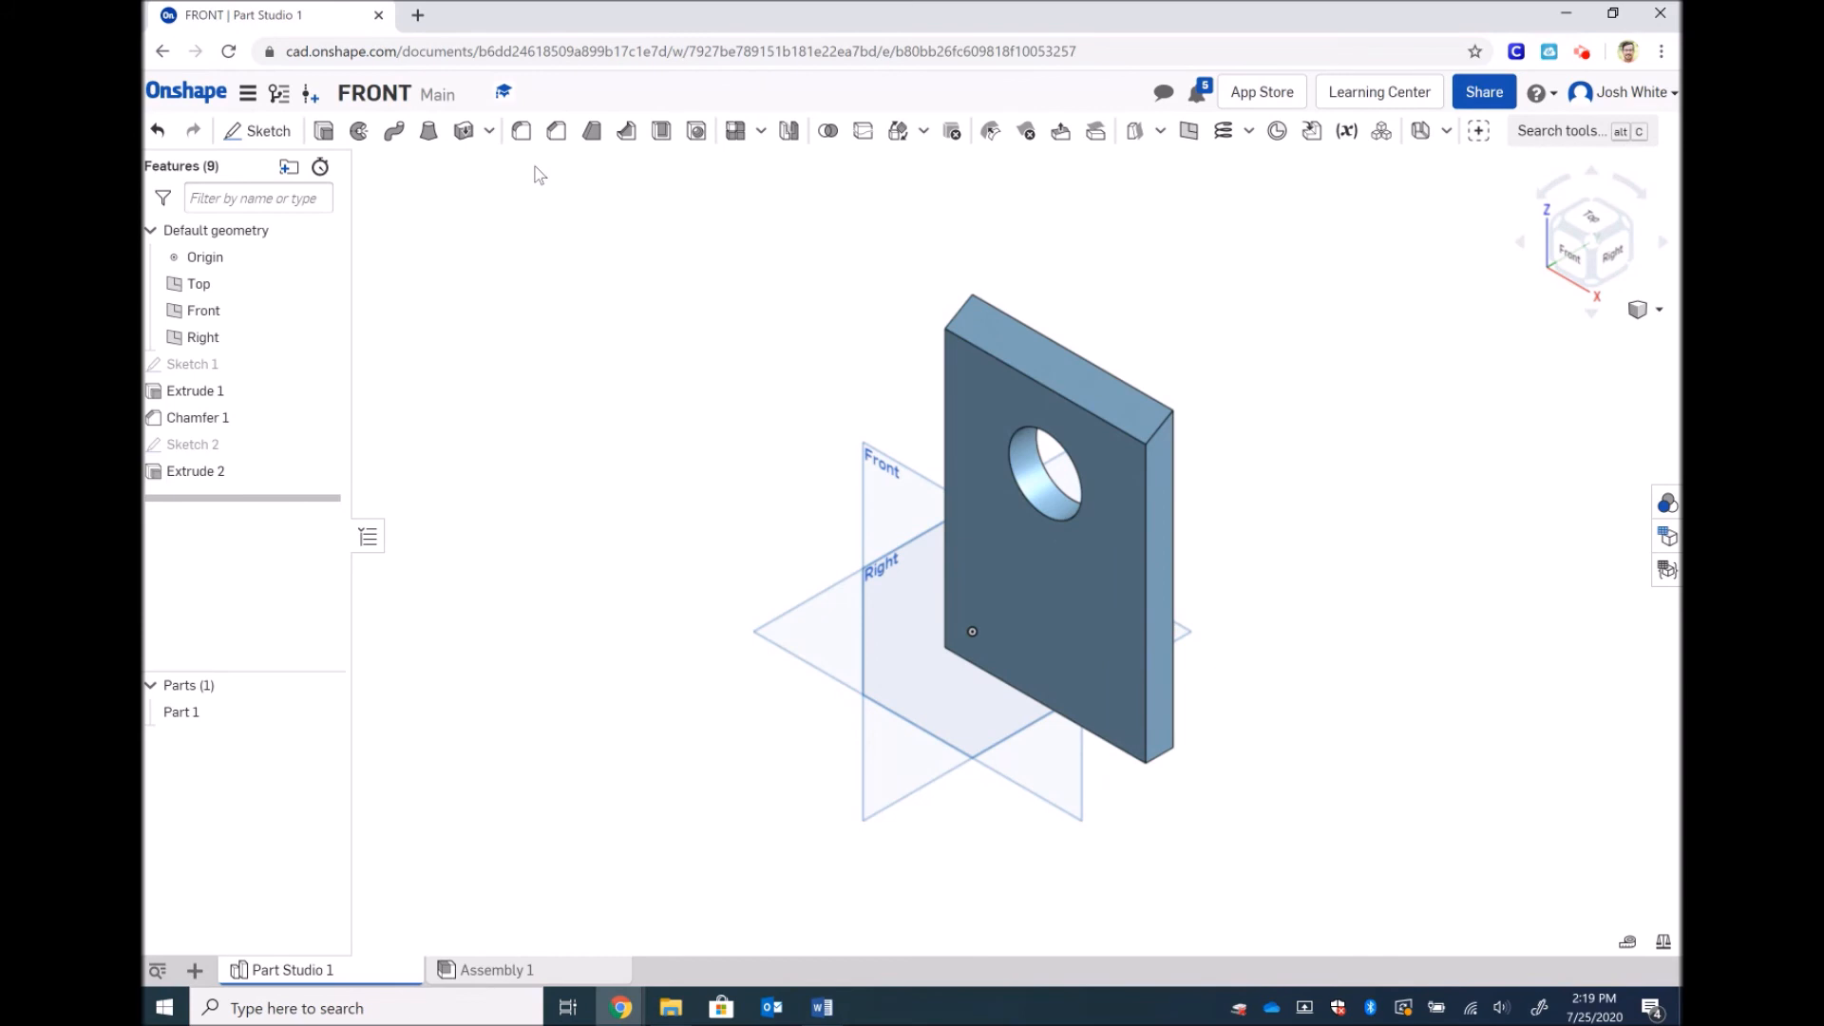
Step: Delete the Extrude 2 cut, then reopen Sketch 2 and delete its circle
left_click(214, 473)
key("Delete")
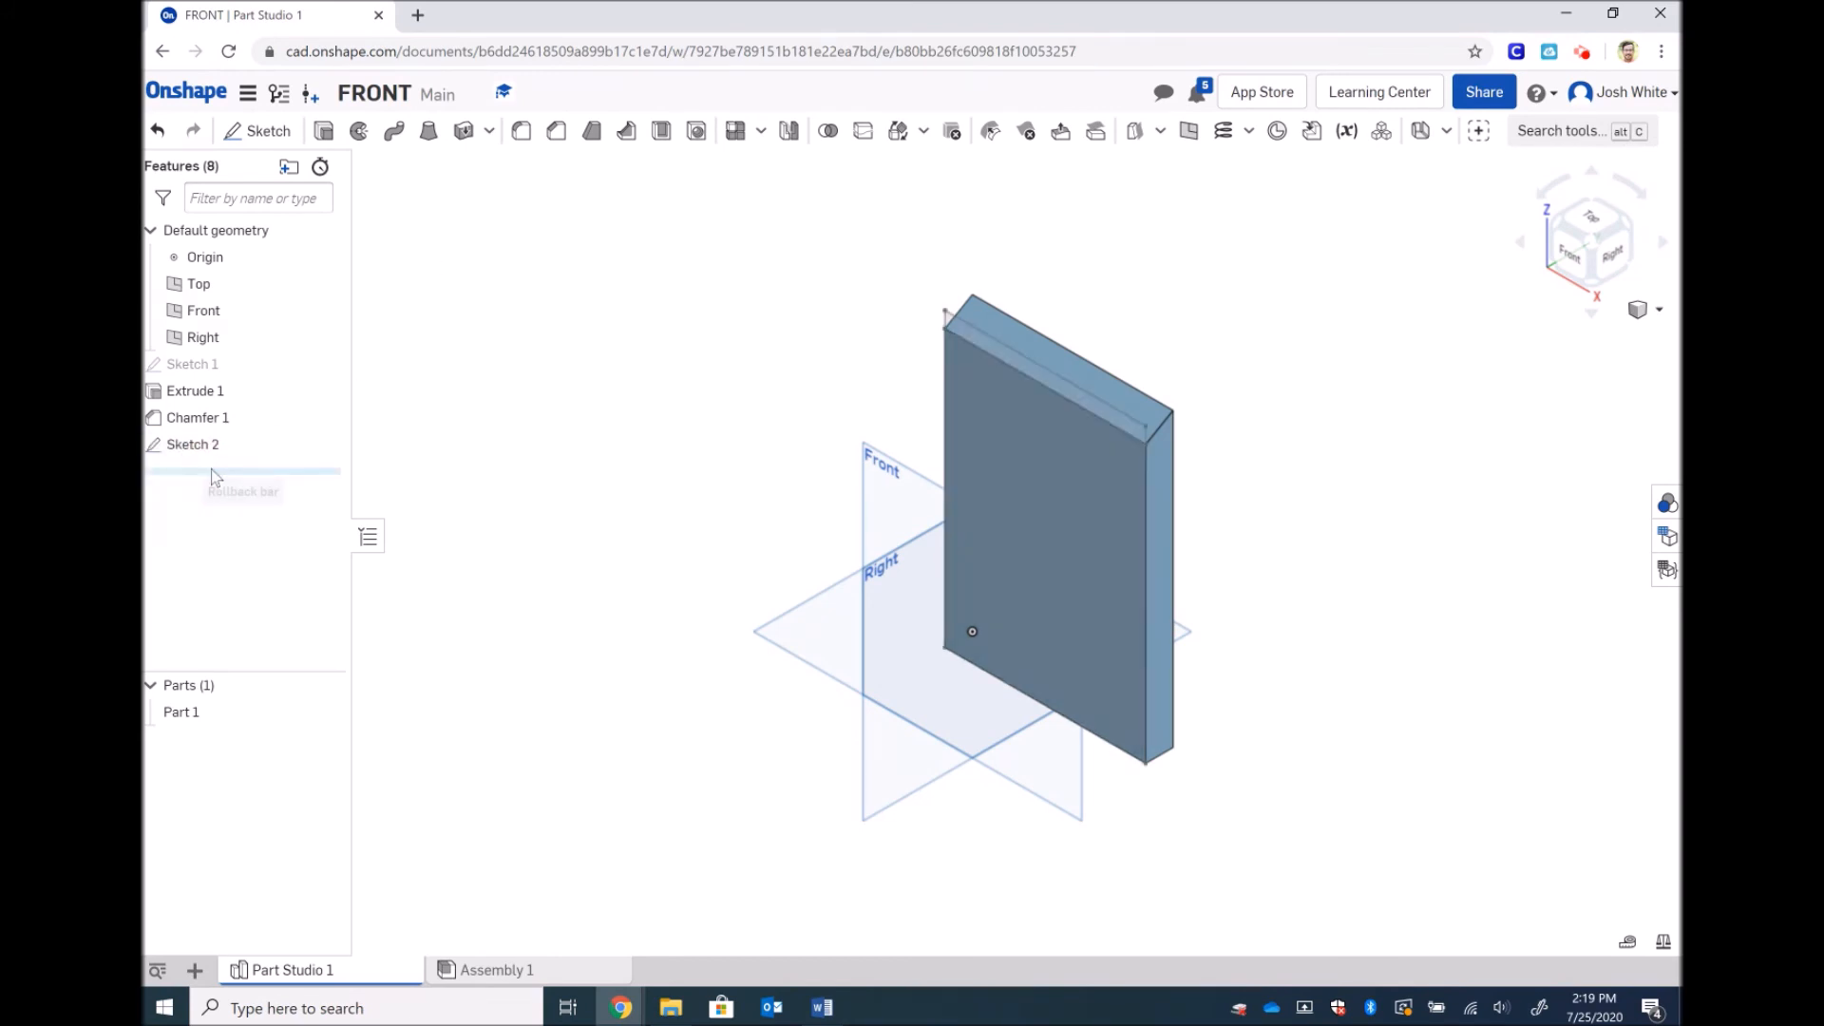
left_click(187, 444)
double_click(187, 444)
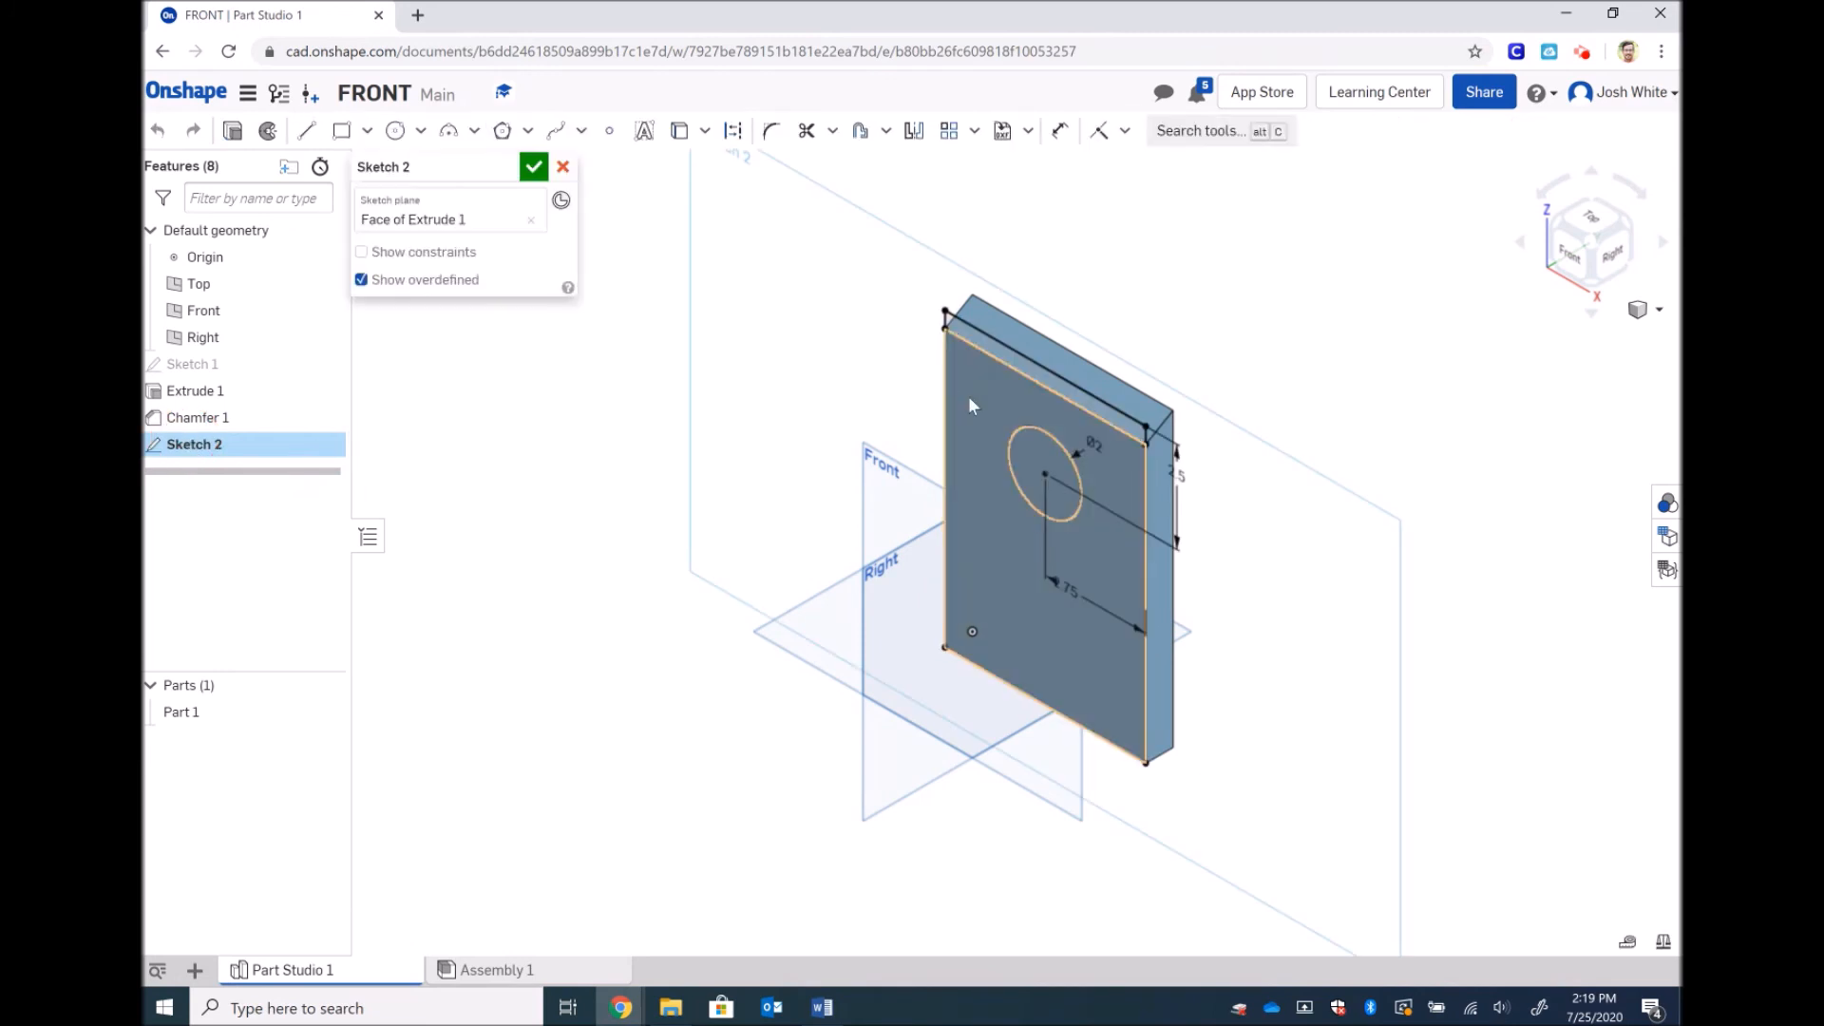
left_click(1569, 269)
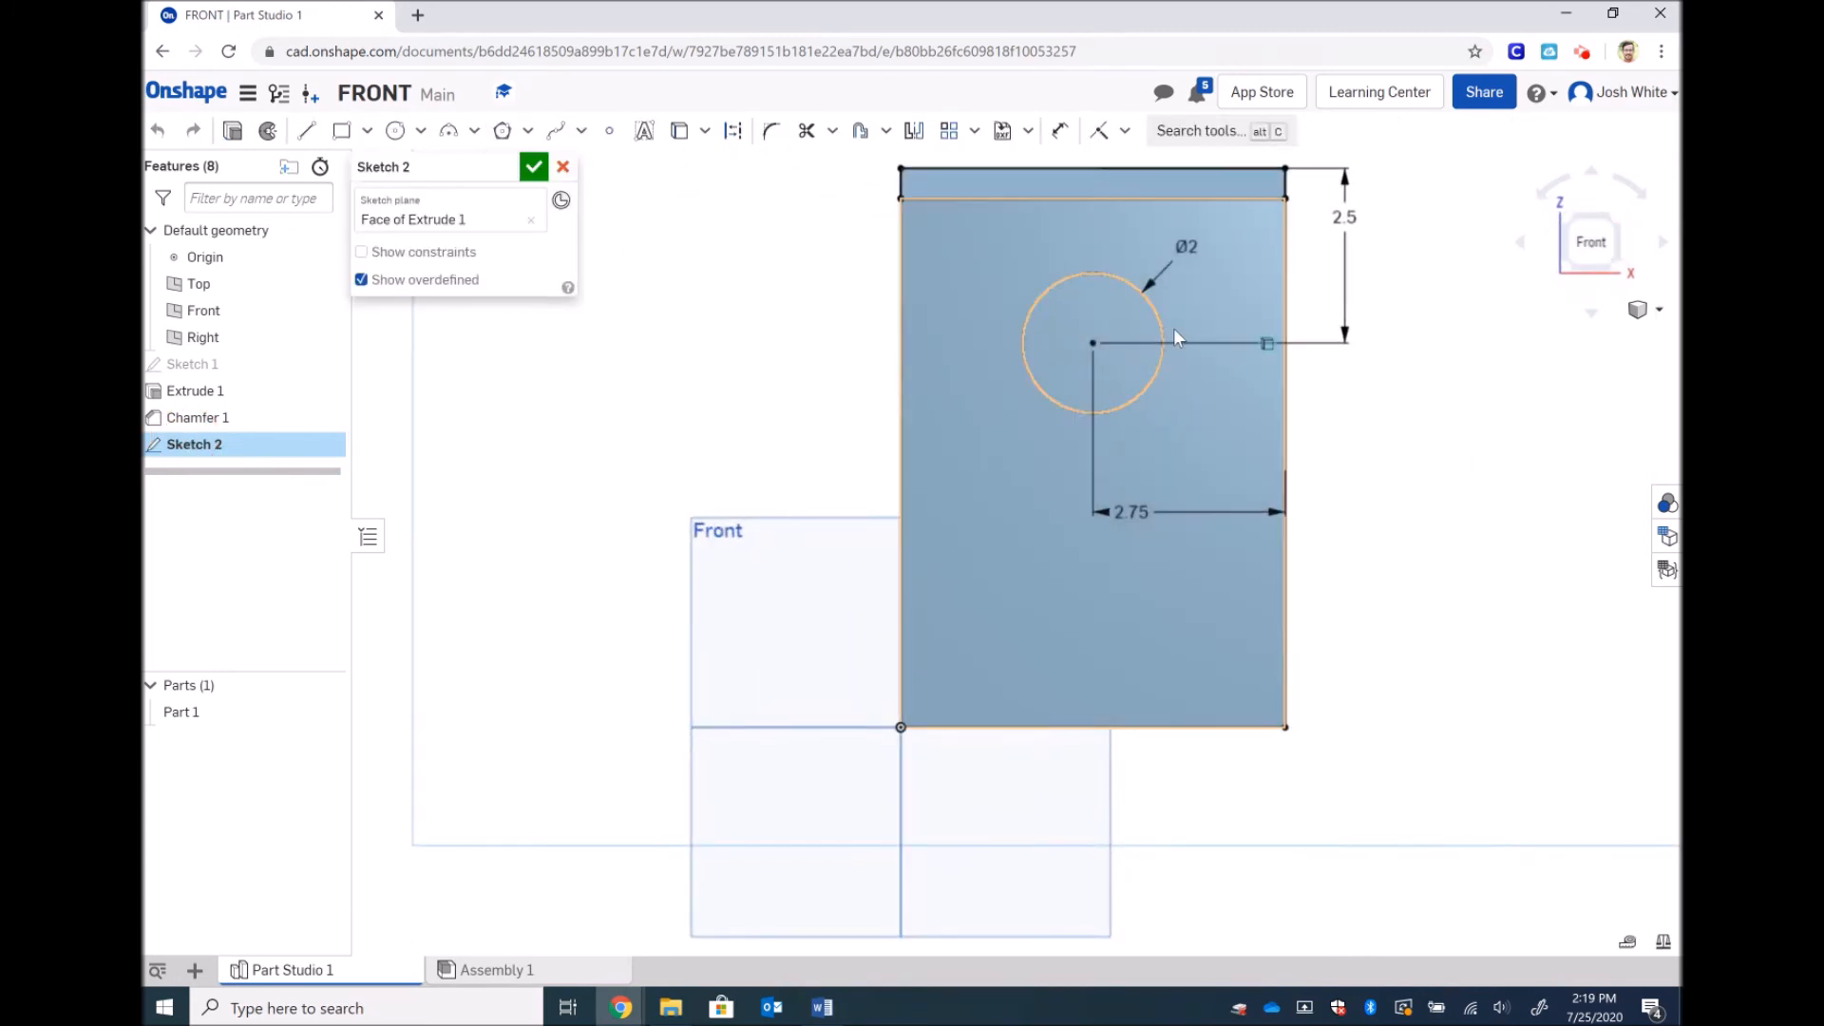
left_click(1165, 327)
key("Delete")
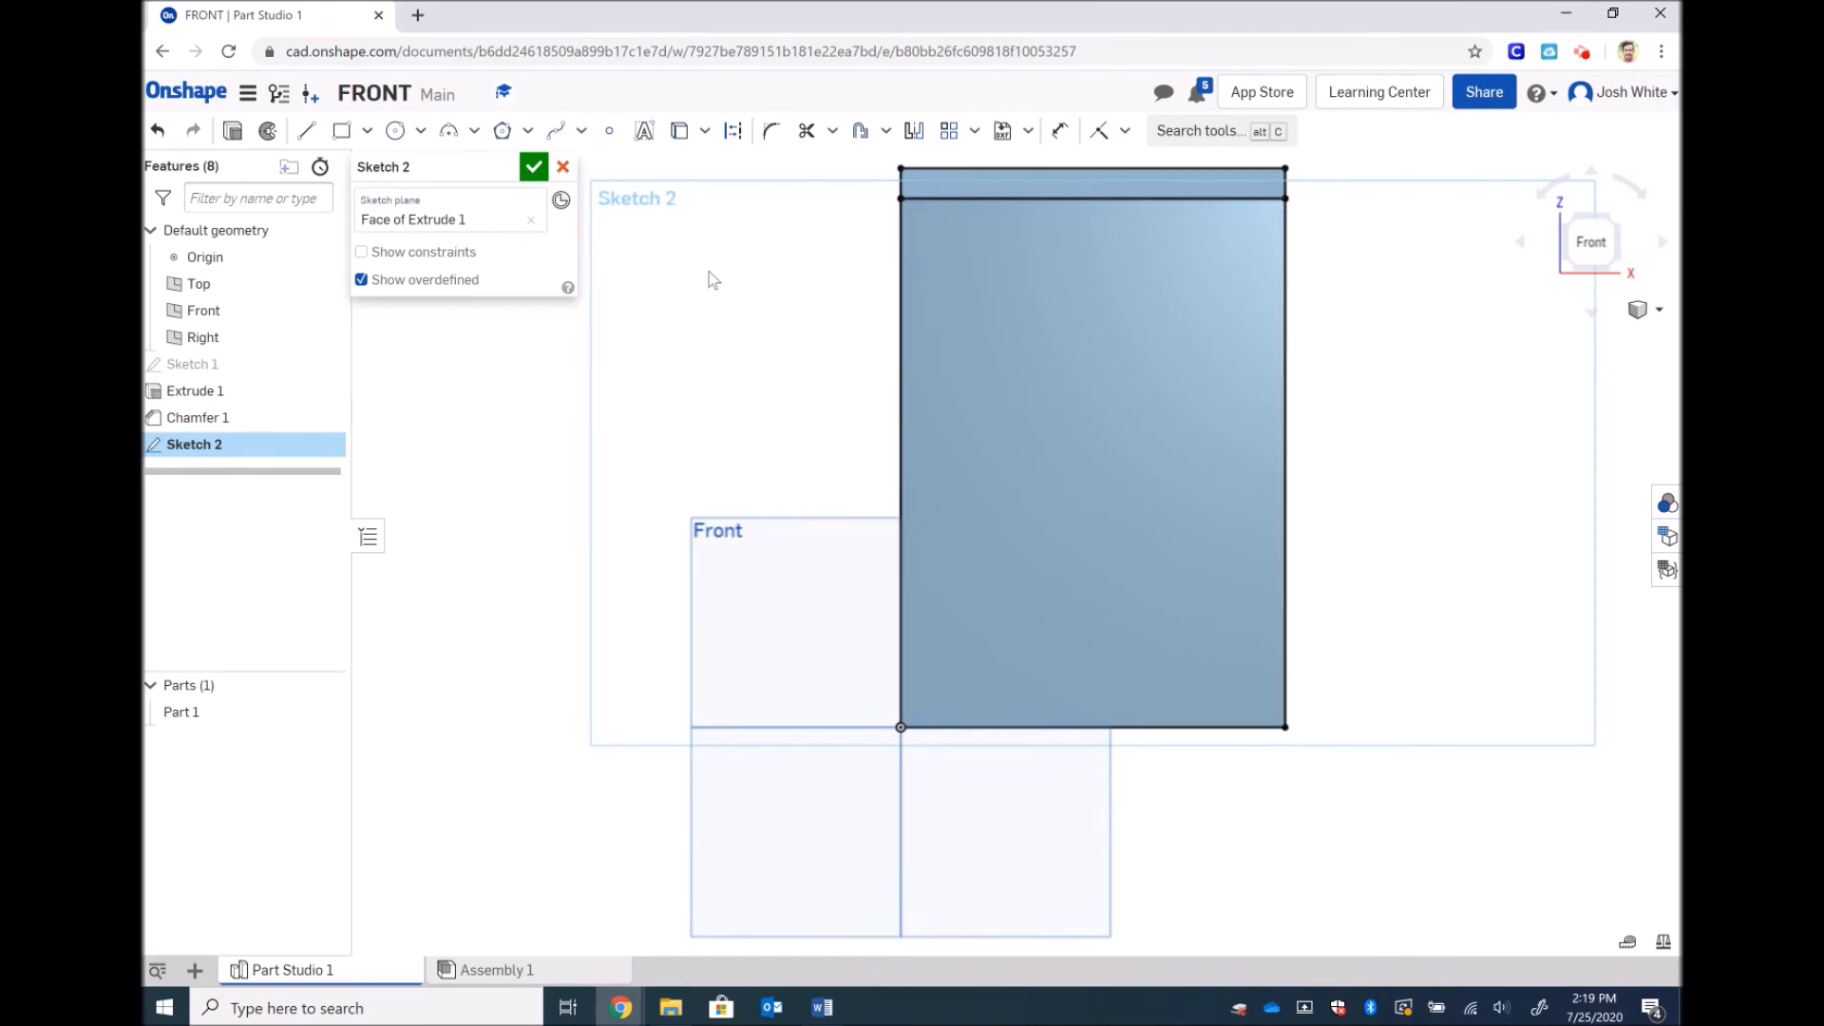
Step: Place a sketch point on the upper front face and dimension it 5.5/2 in from the board's right edge
left_click(609, 131)
left_click(1060, 130)
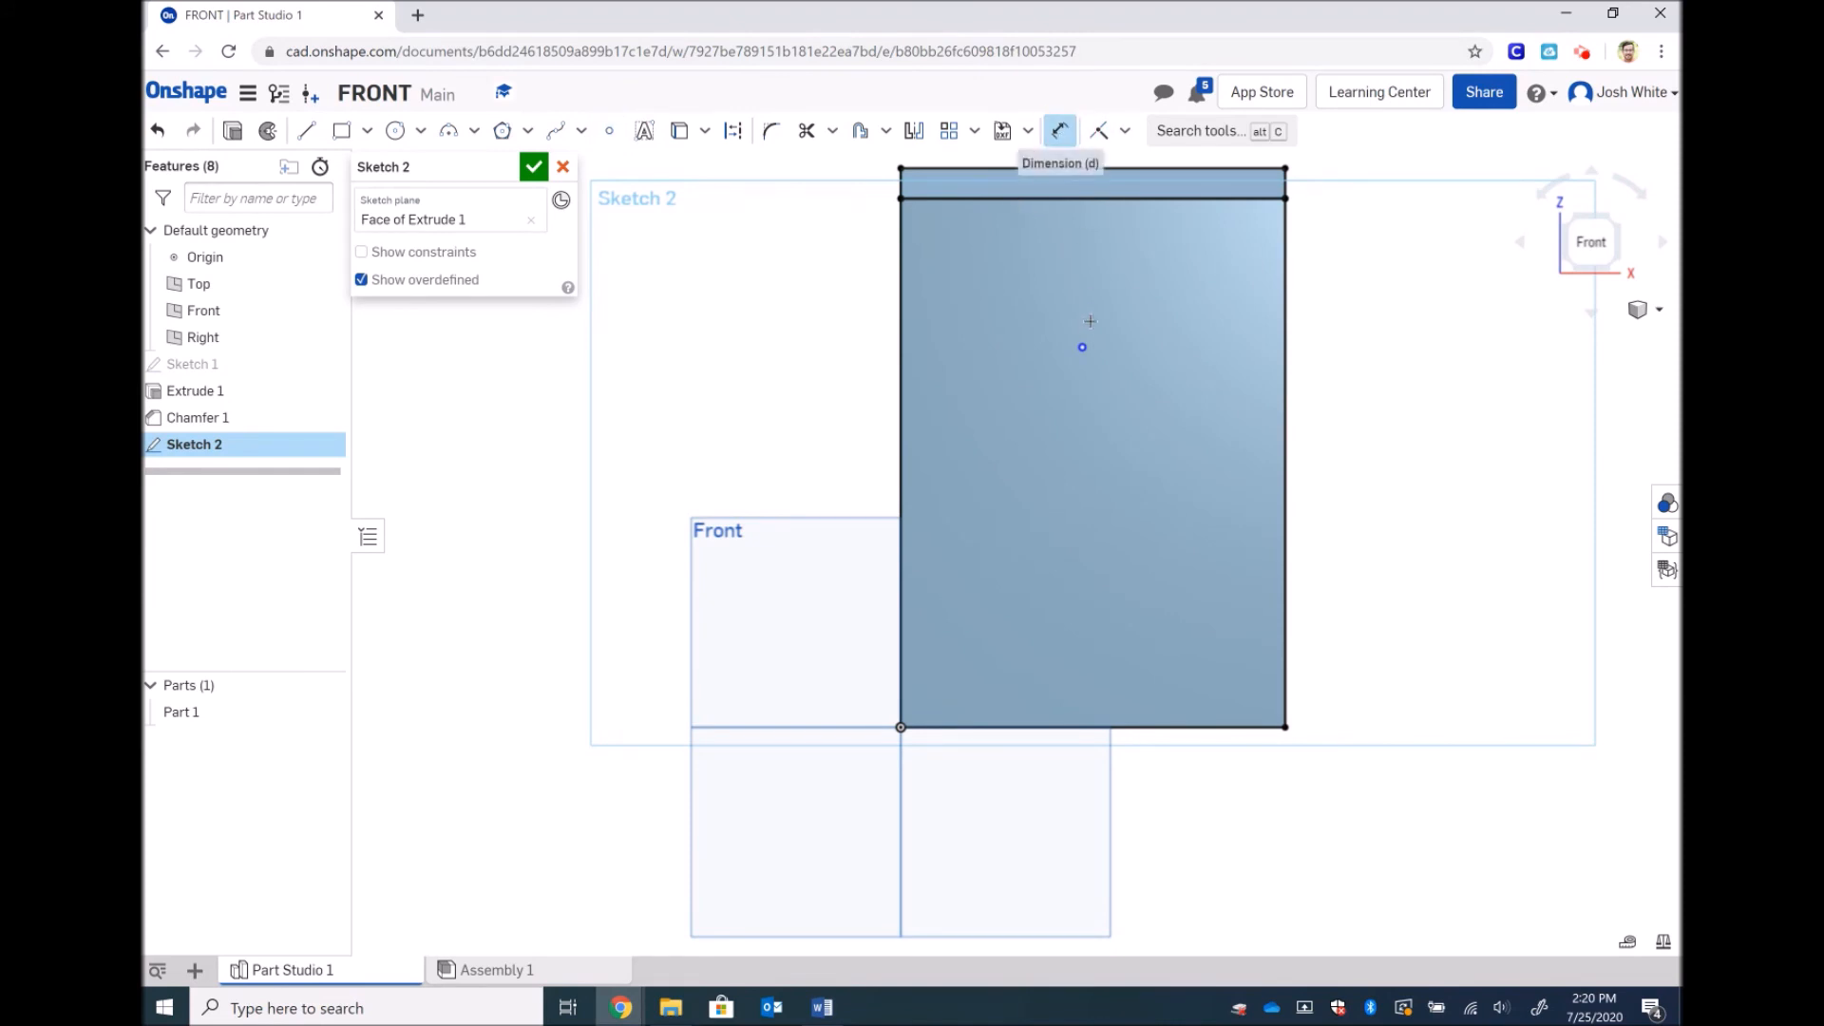
left_click(1084, 344)
left_click(1282, 343)
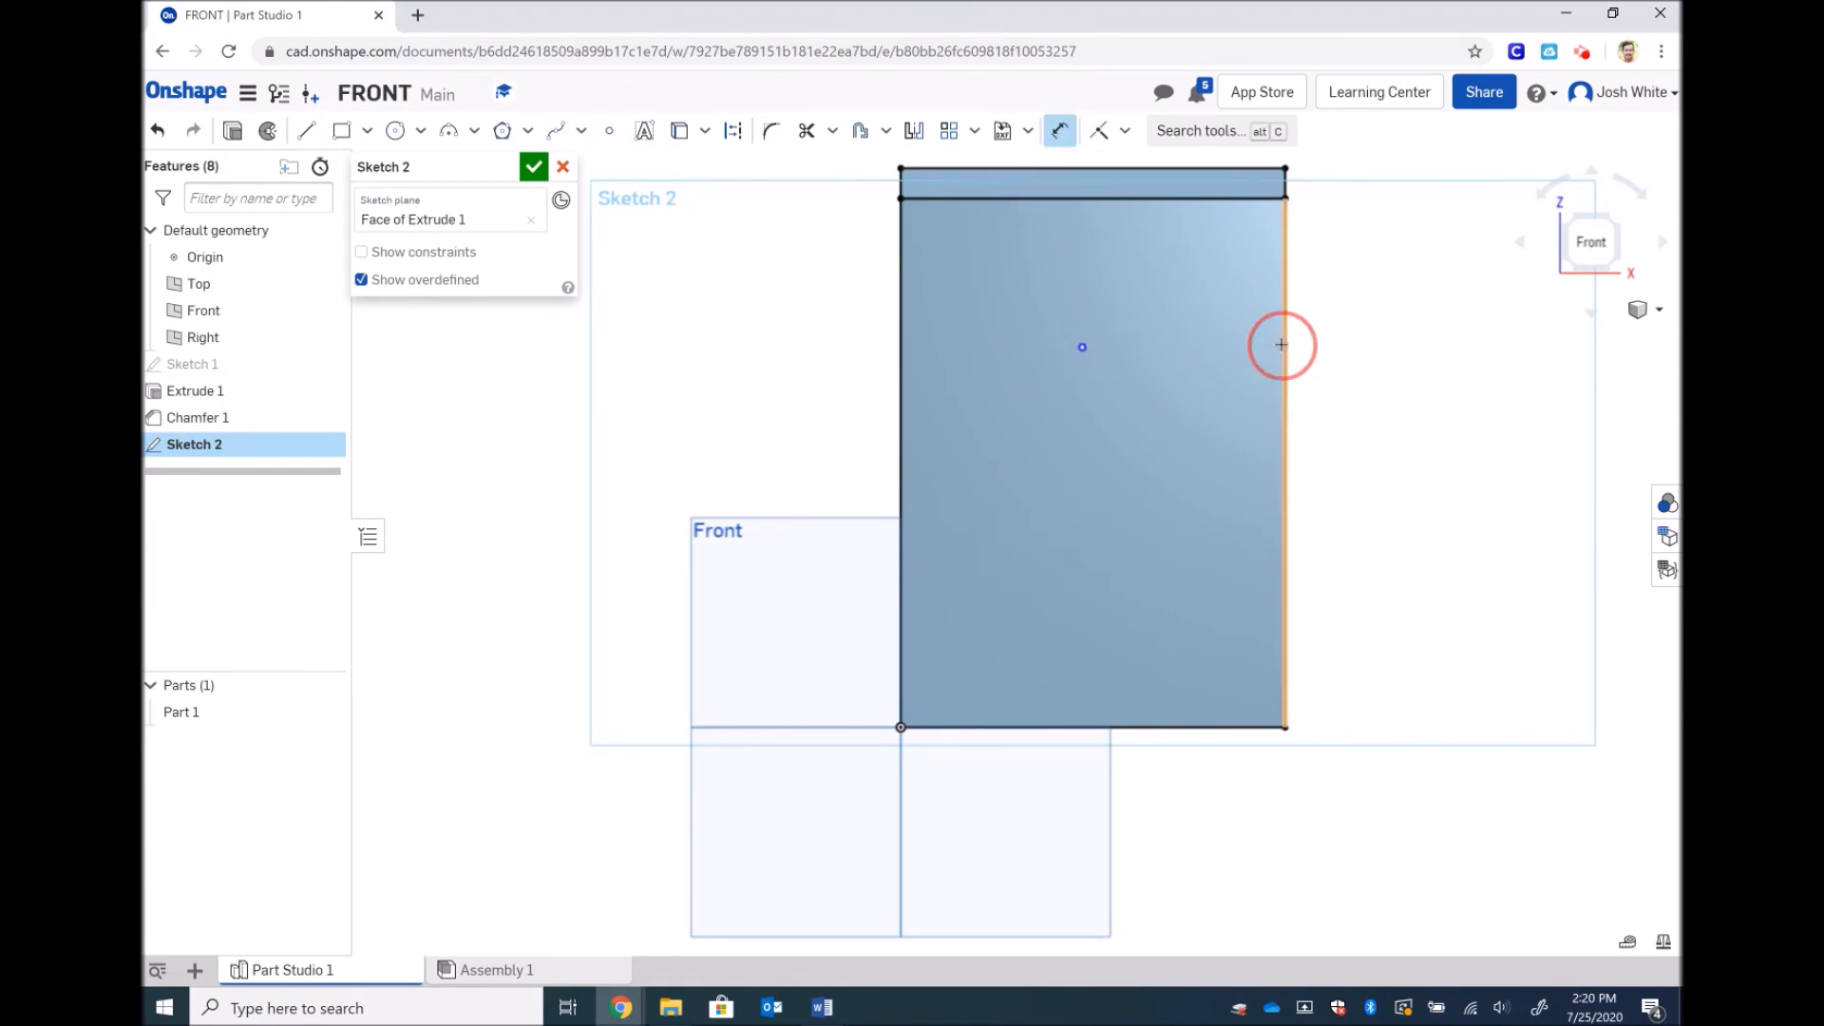
left_click(1198, 457)
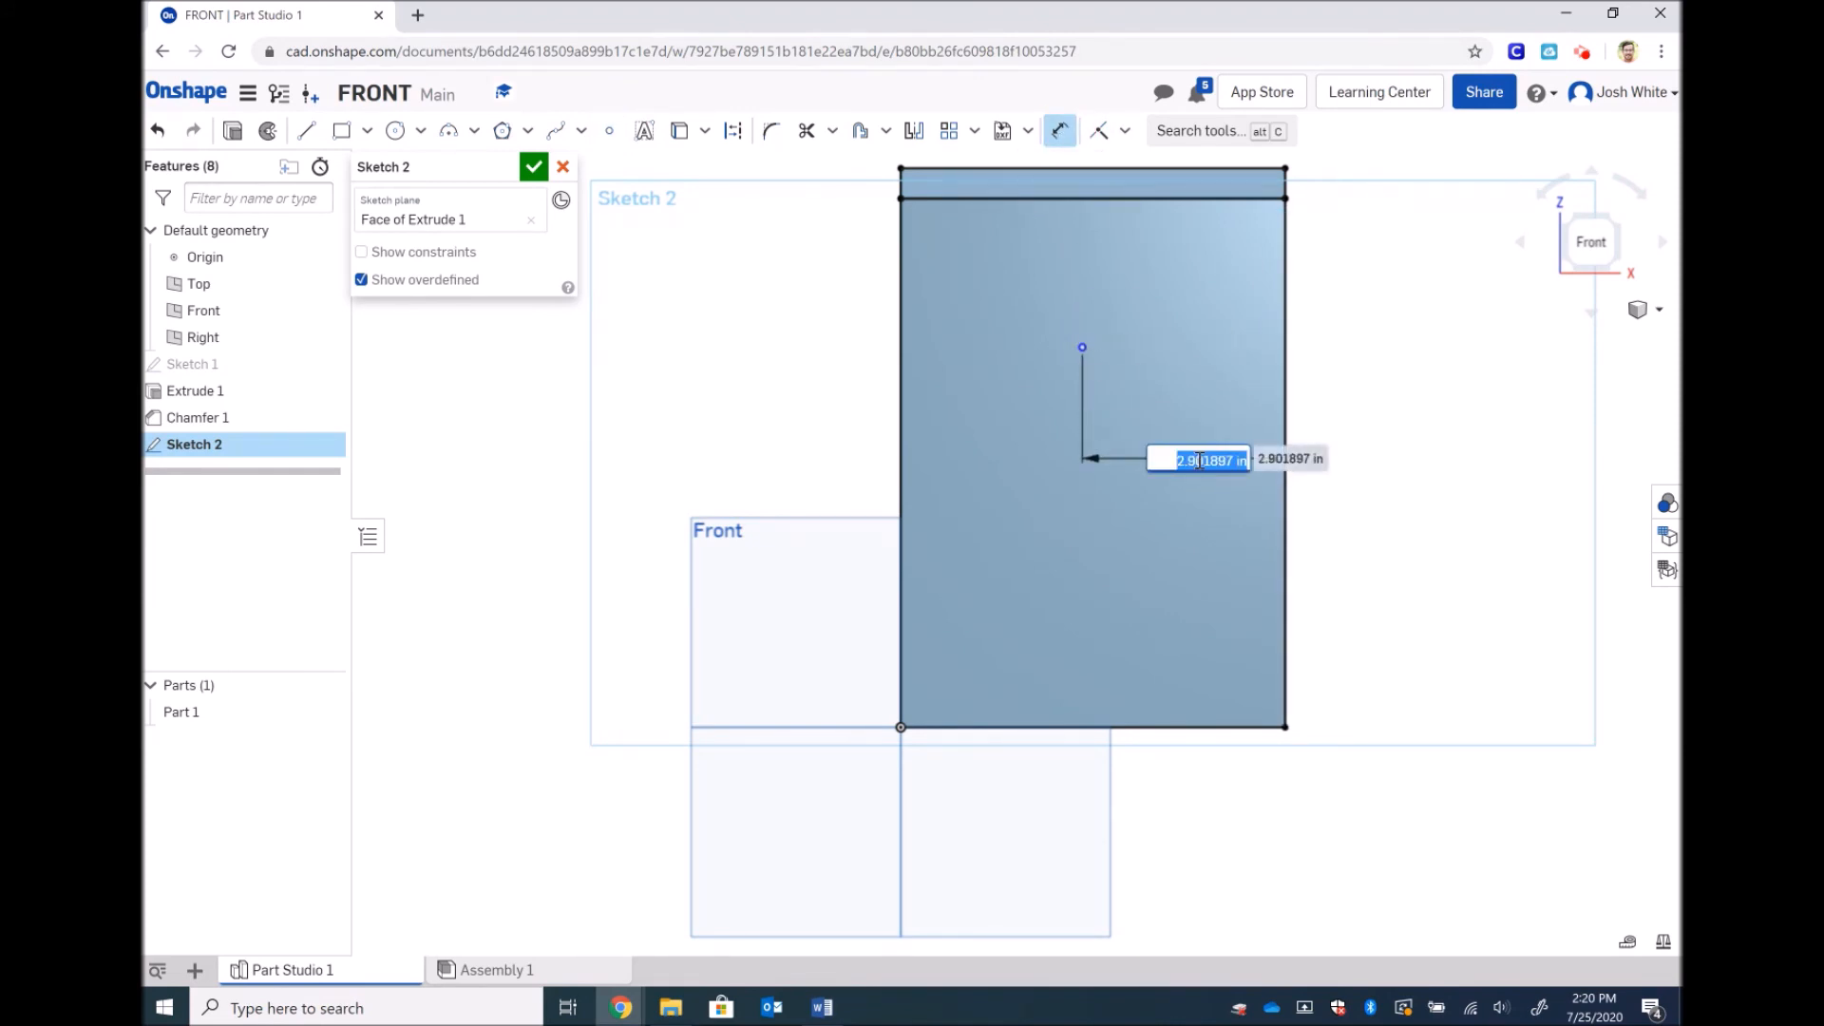
type("5.5 /2")
key("Return")
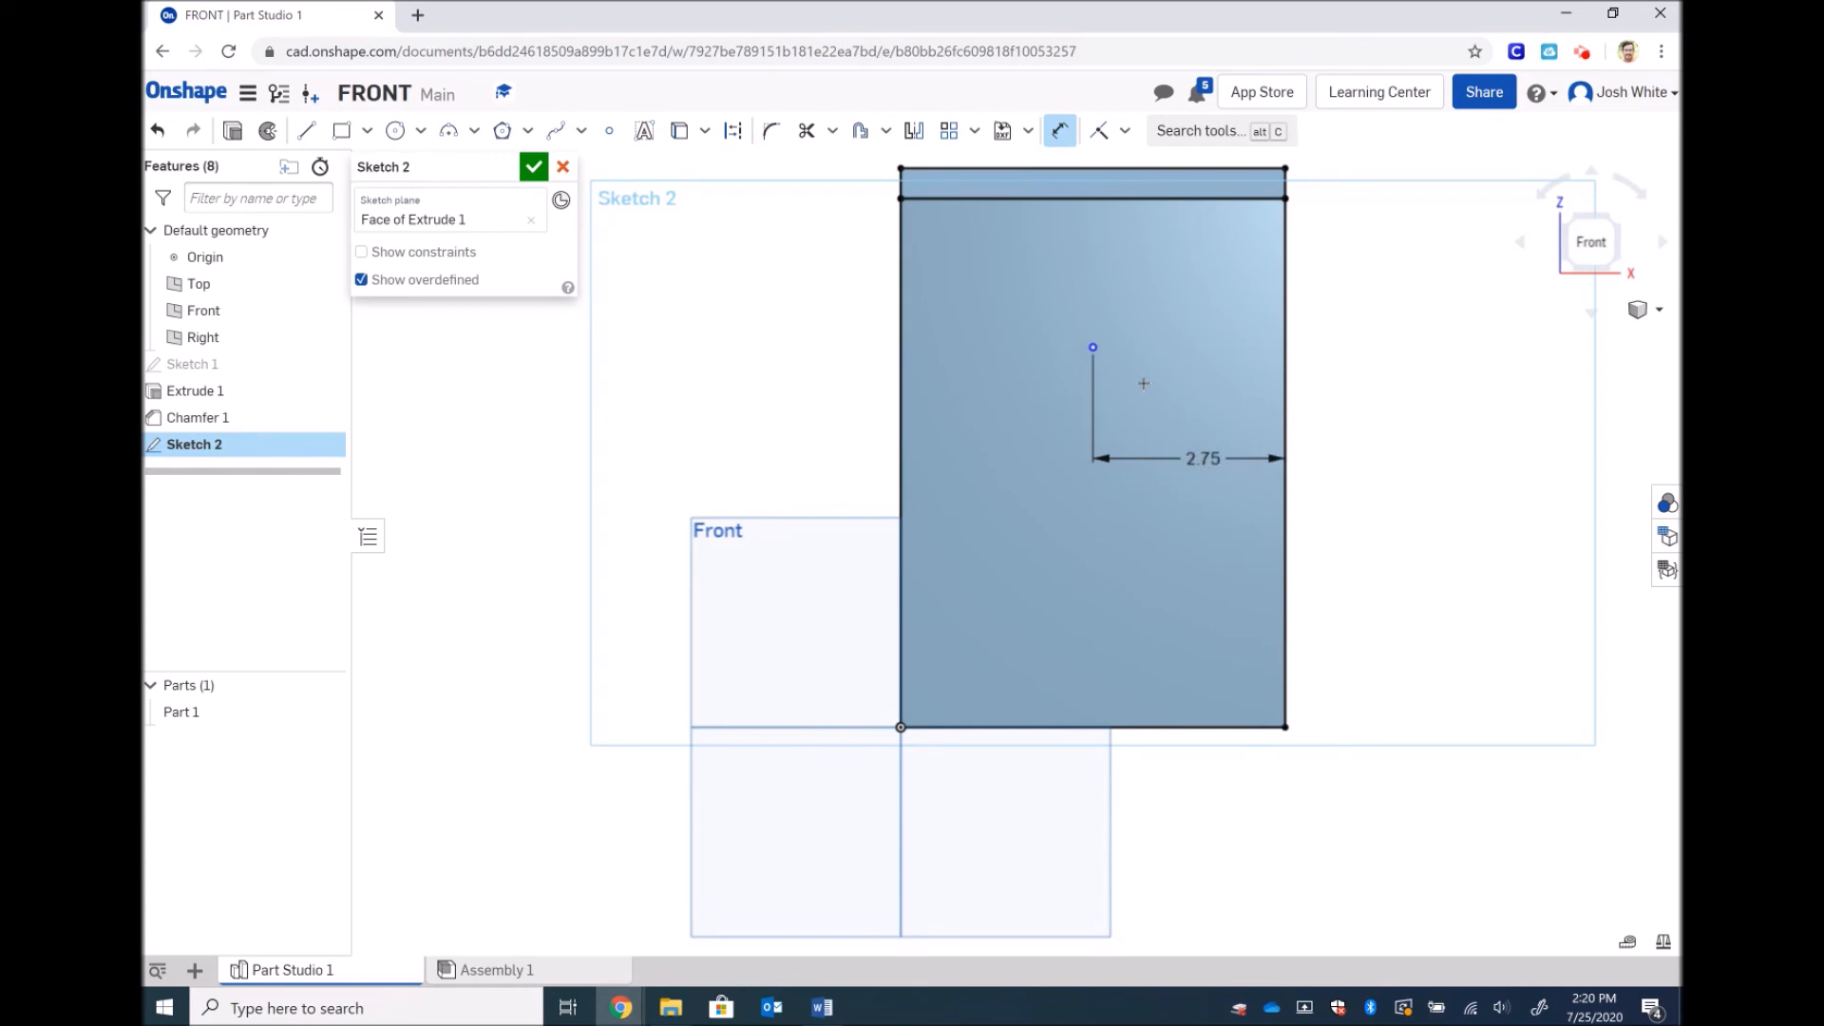
Step: Dimension the sketch point 2.5 in below the board's top edge and finish the sketch
left_click(1092, 348)
left_click(1144, 167)
left_click(1445, 297)
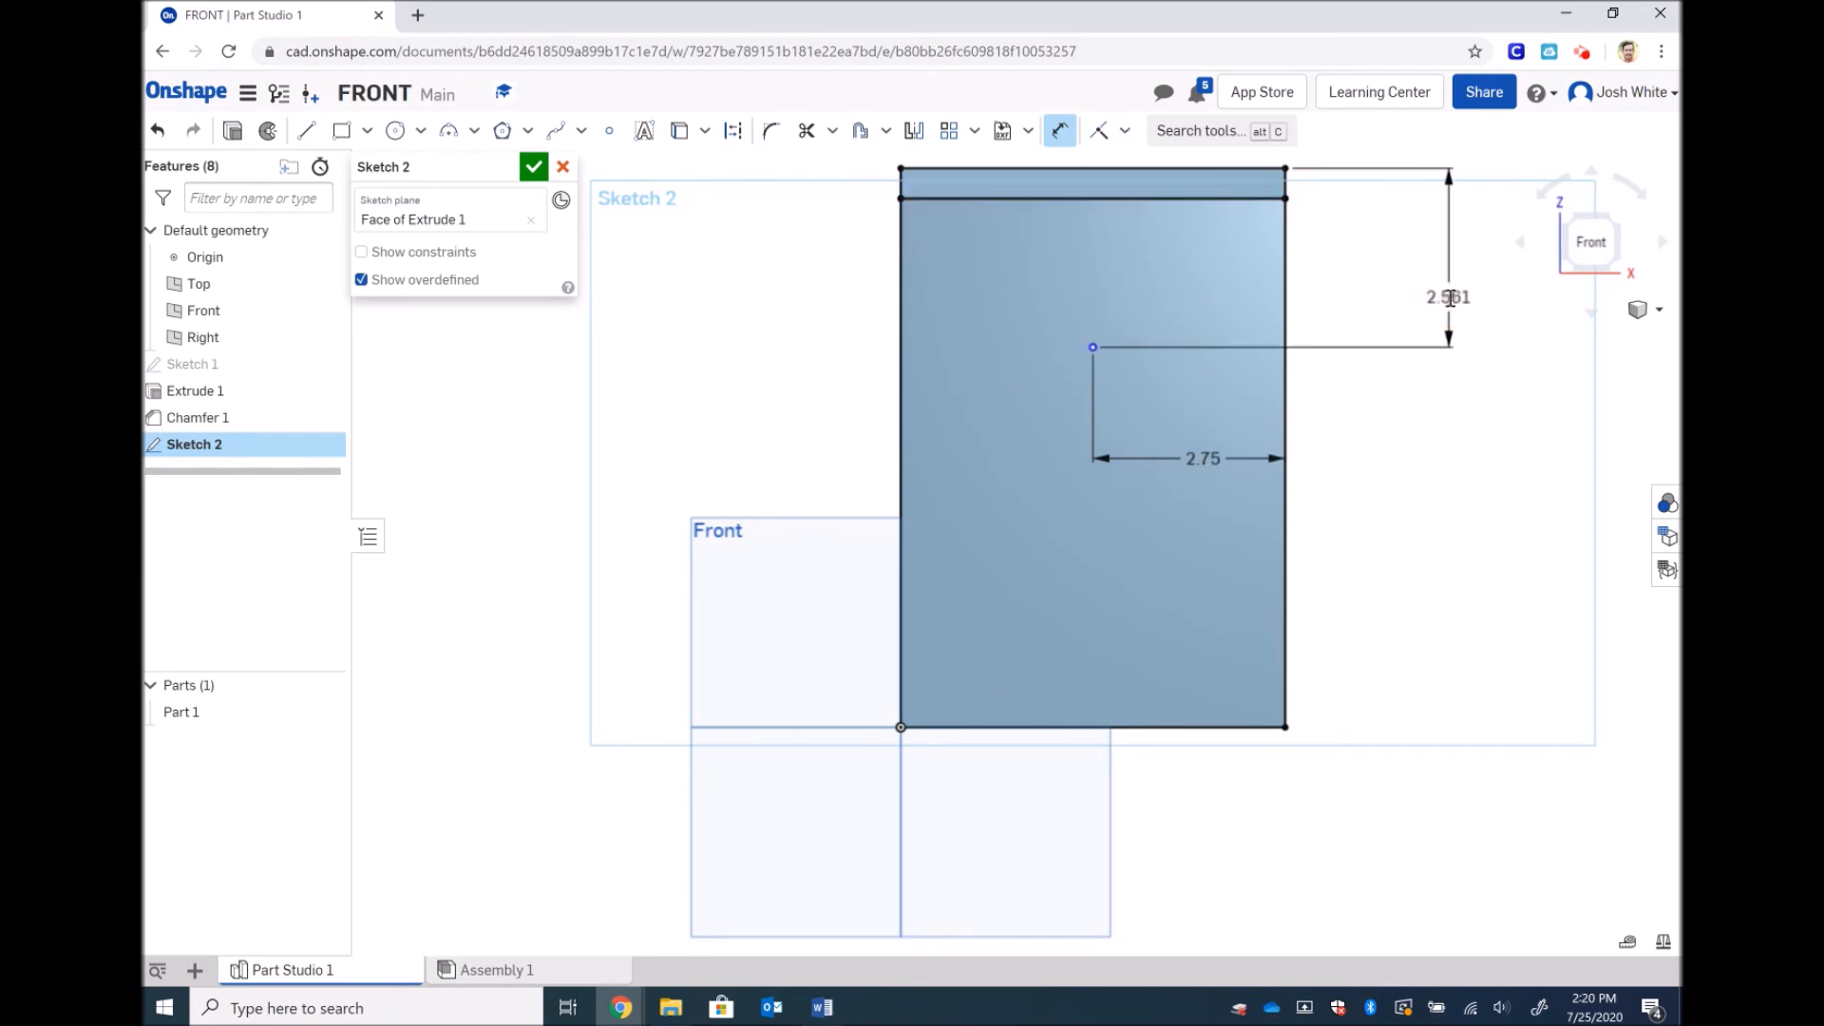
type("2.5")
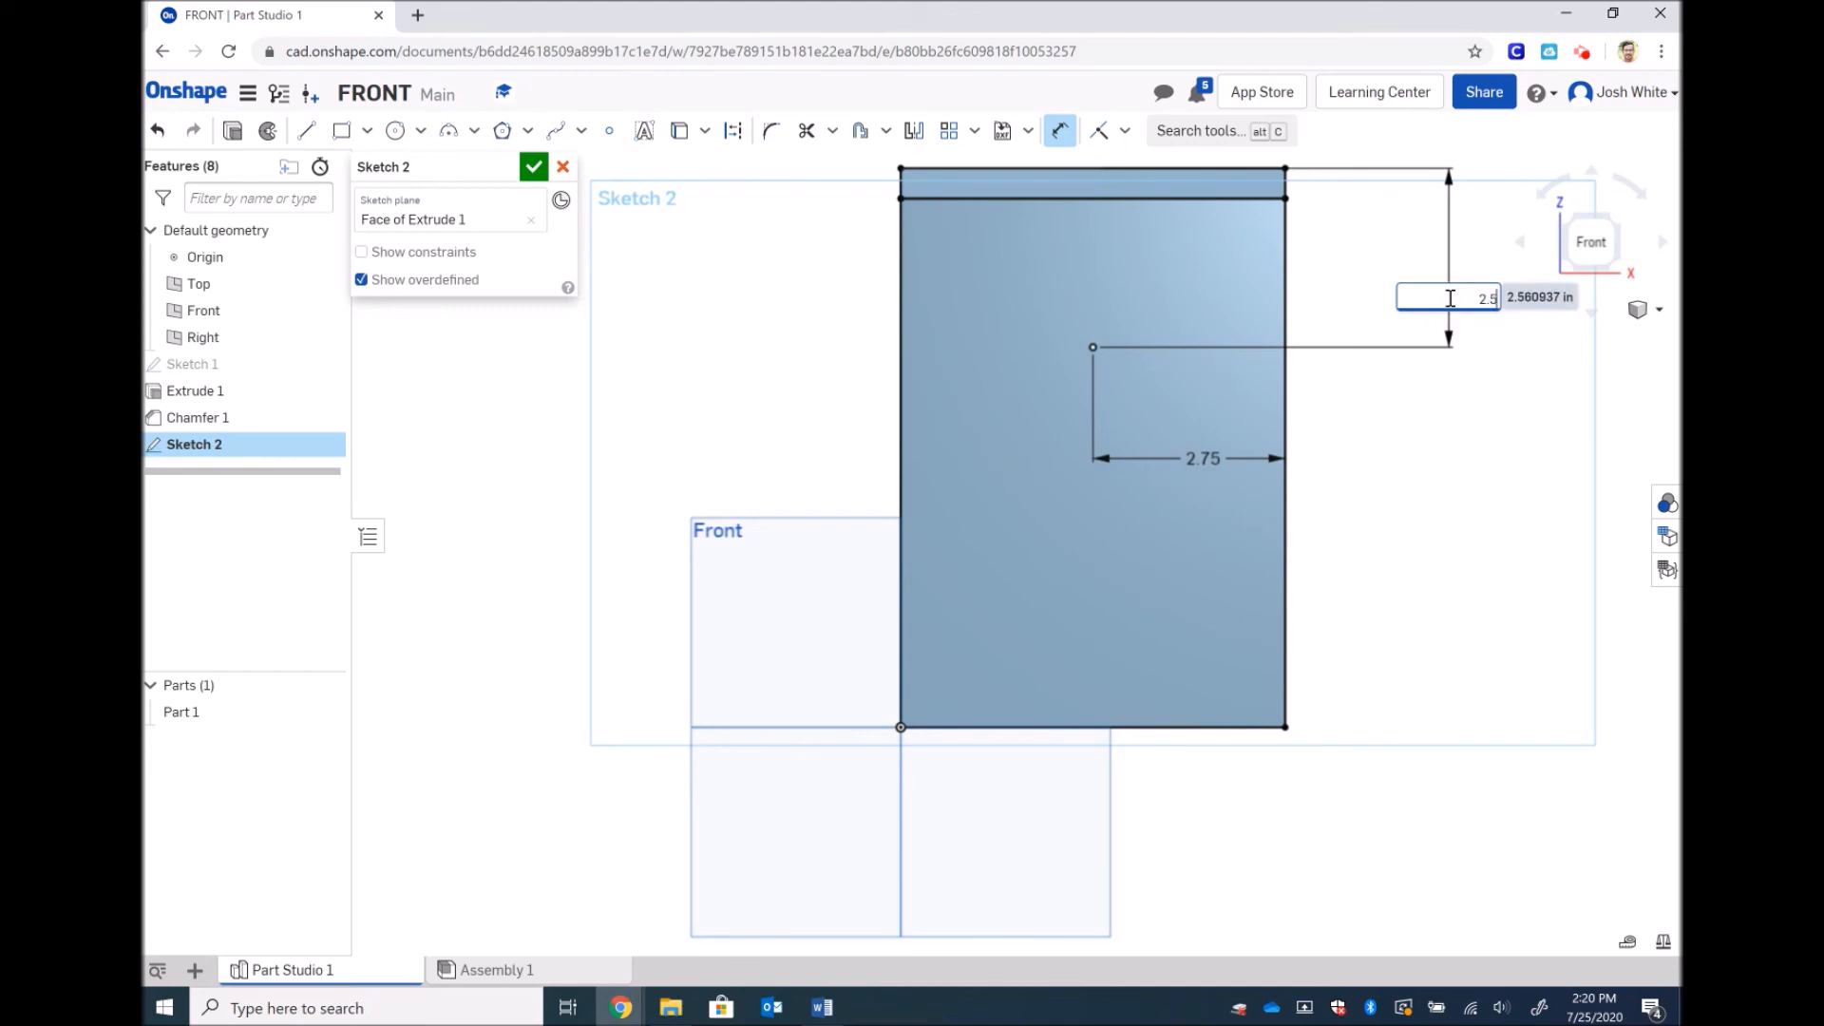
key("Return")
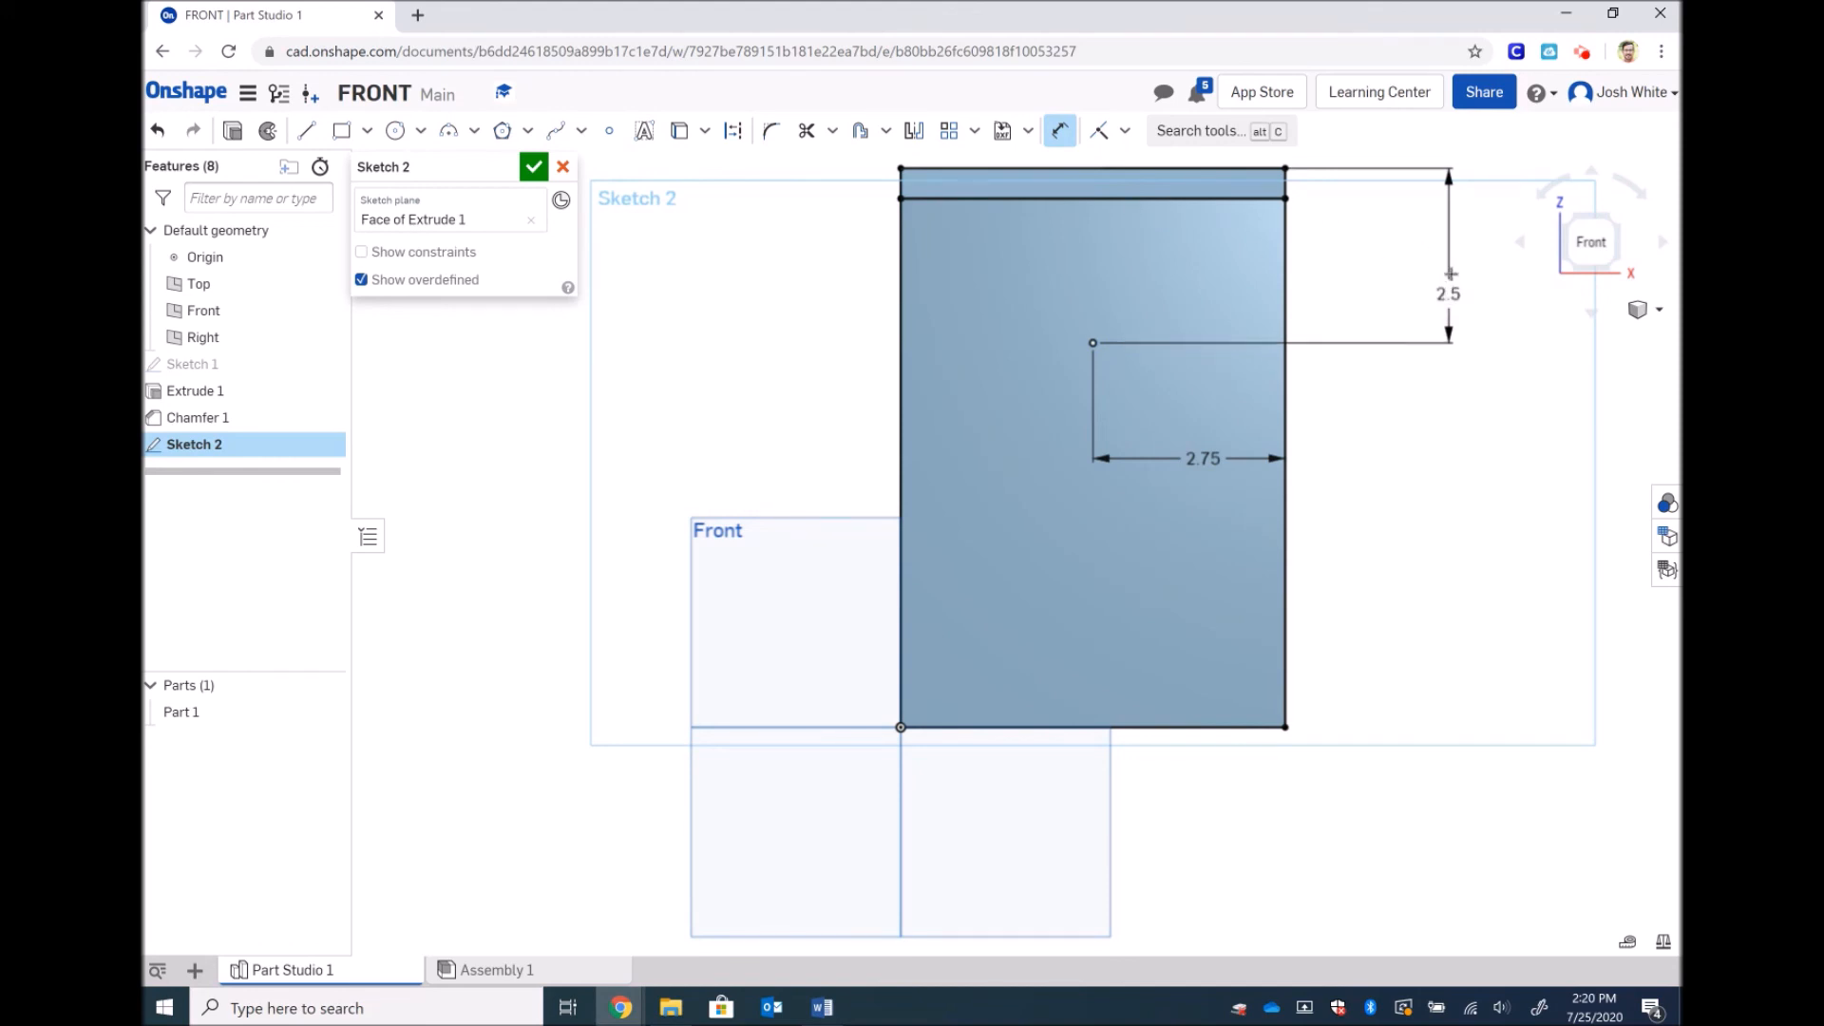
left_click(534, 169)
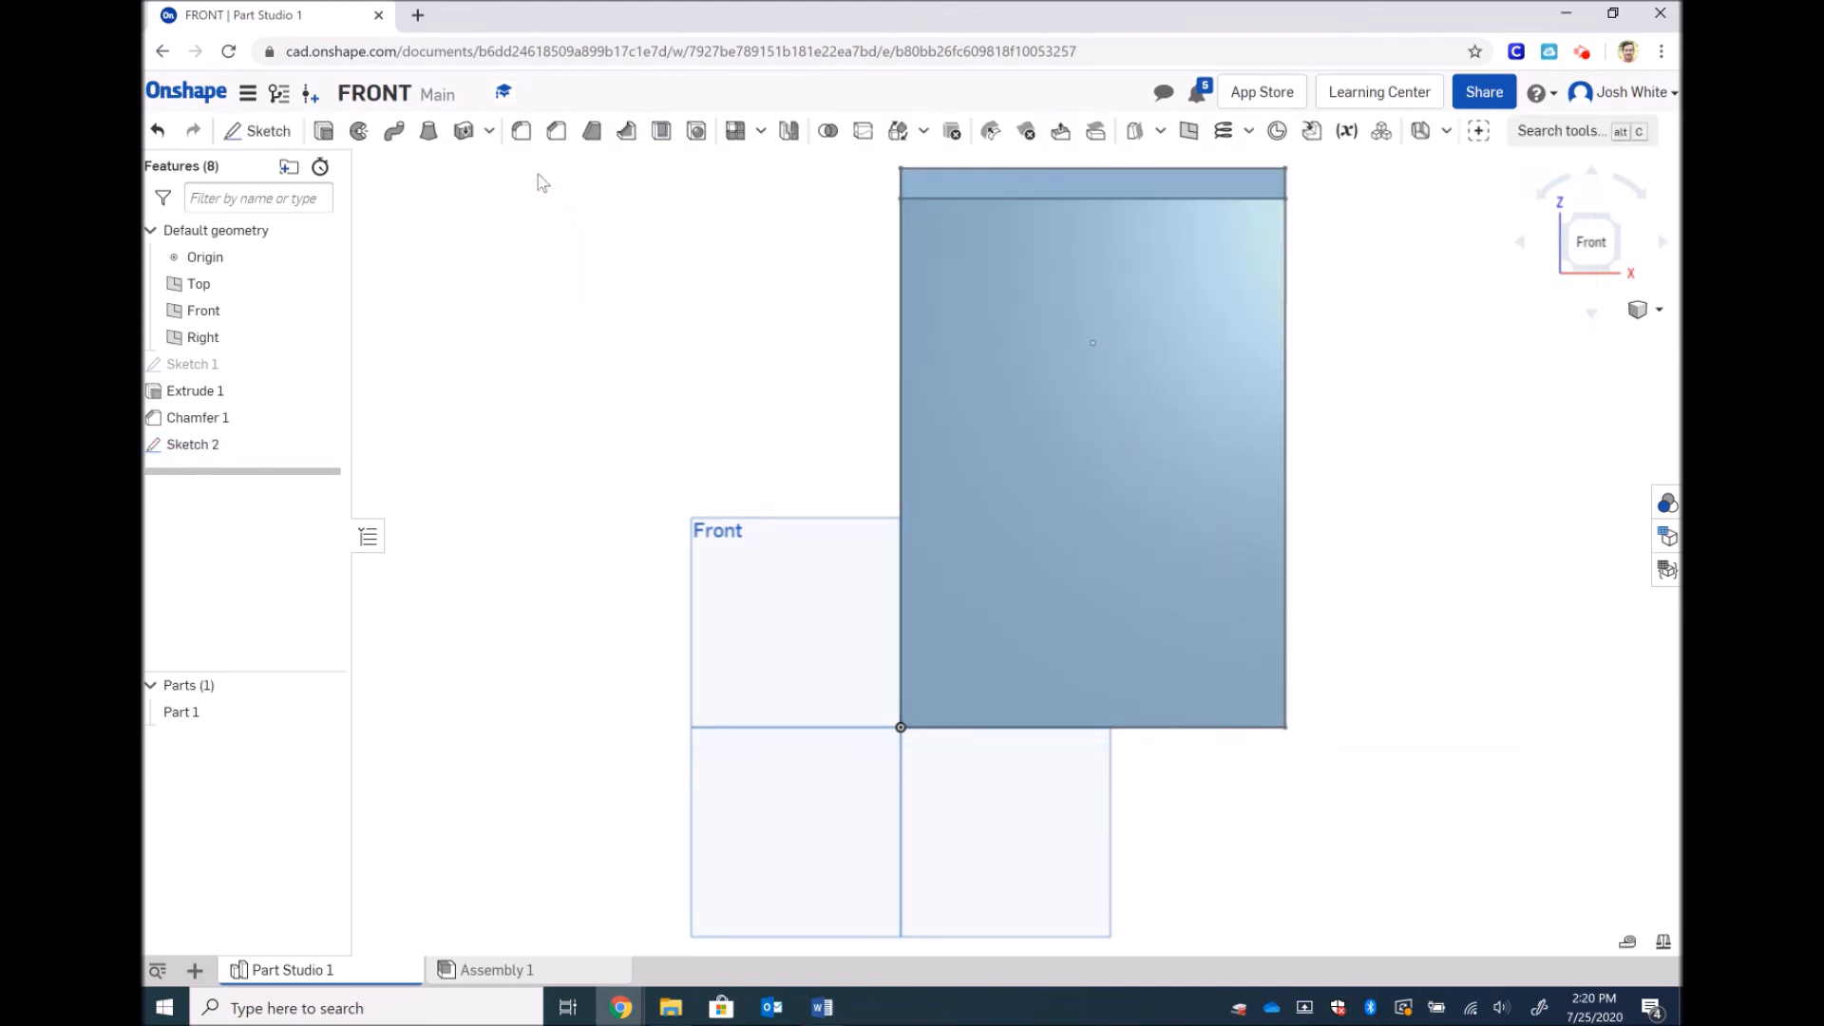
Step: Create a simple through hole with a custom diameter of 2 in at the sketch point on the board's front face
left_click(1659, 311)
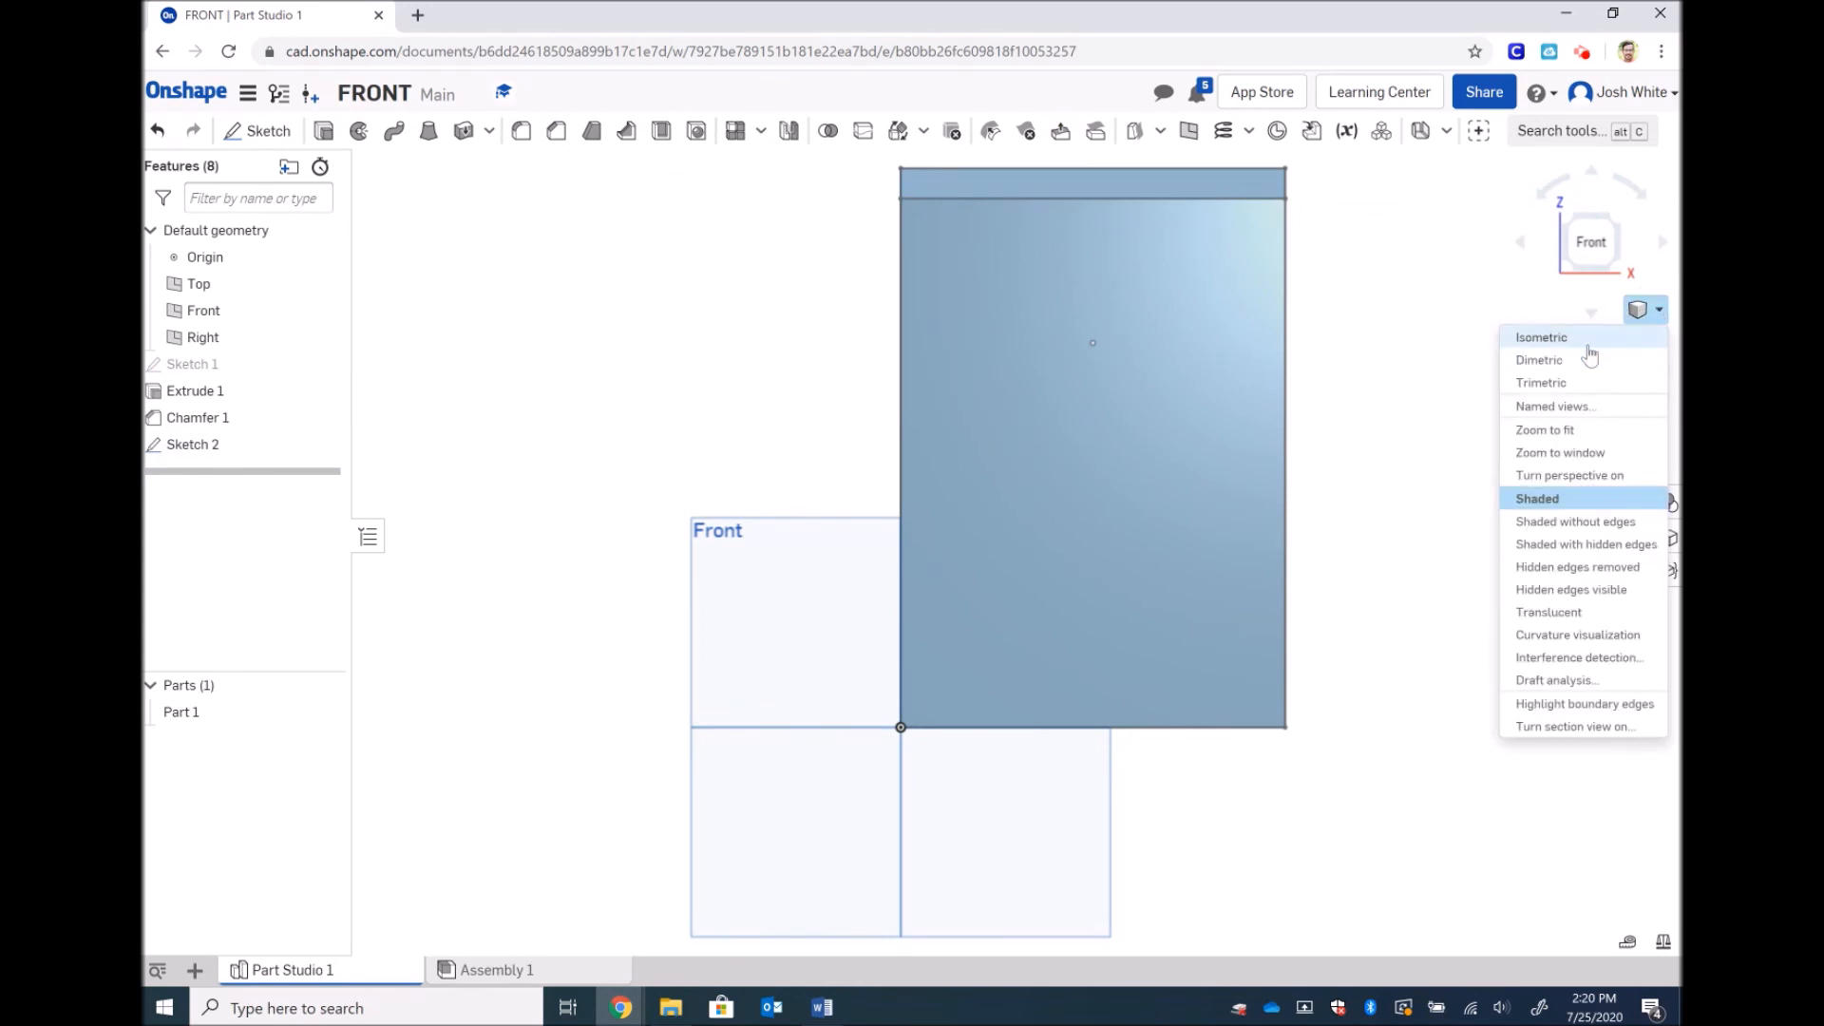
left_click(1540, 340)
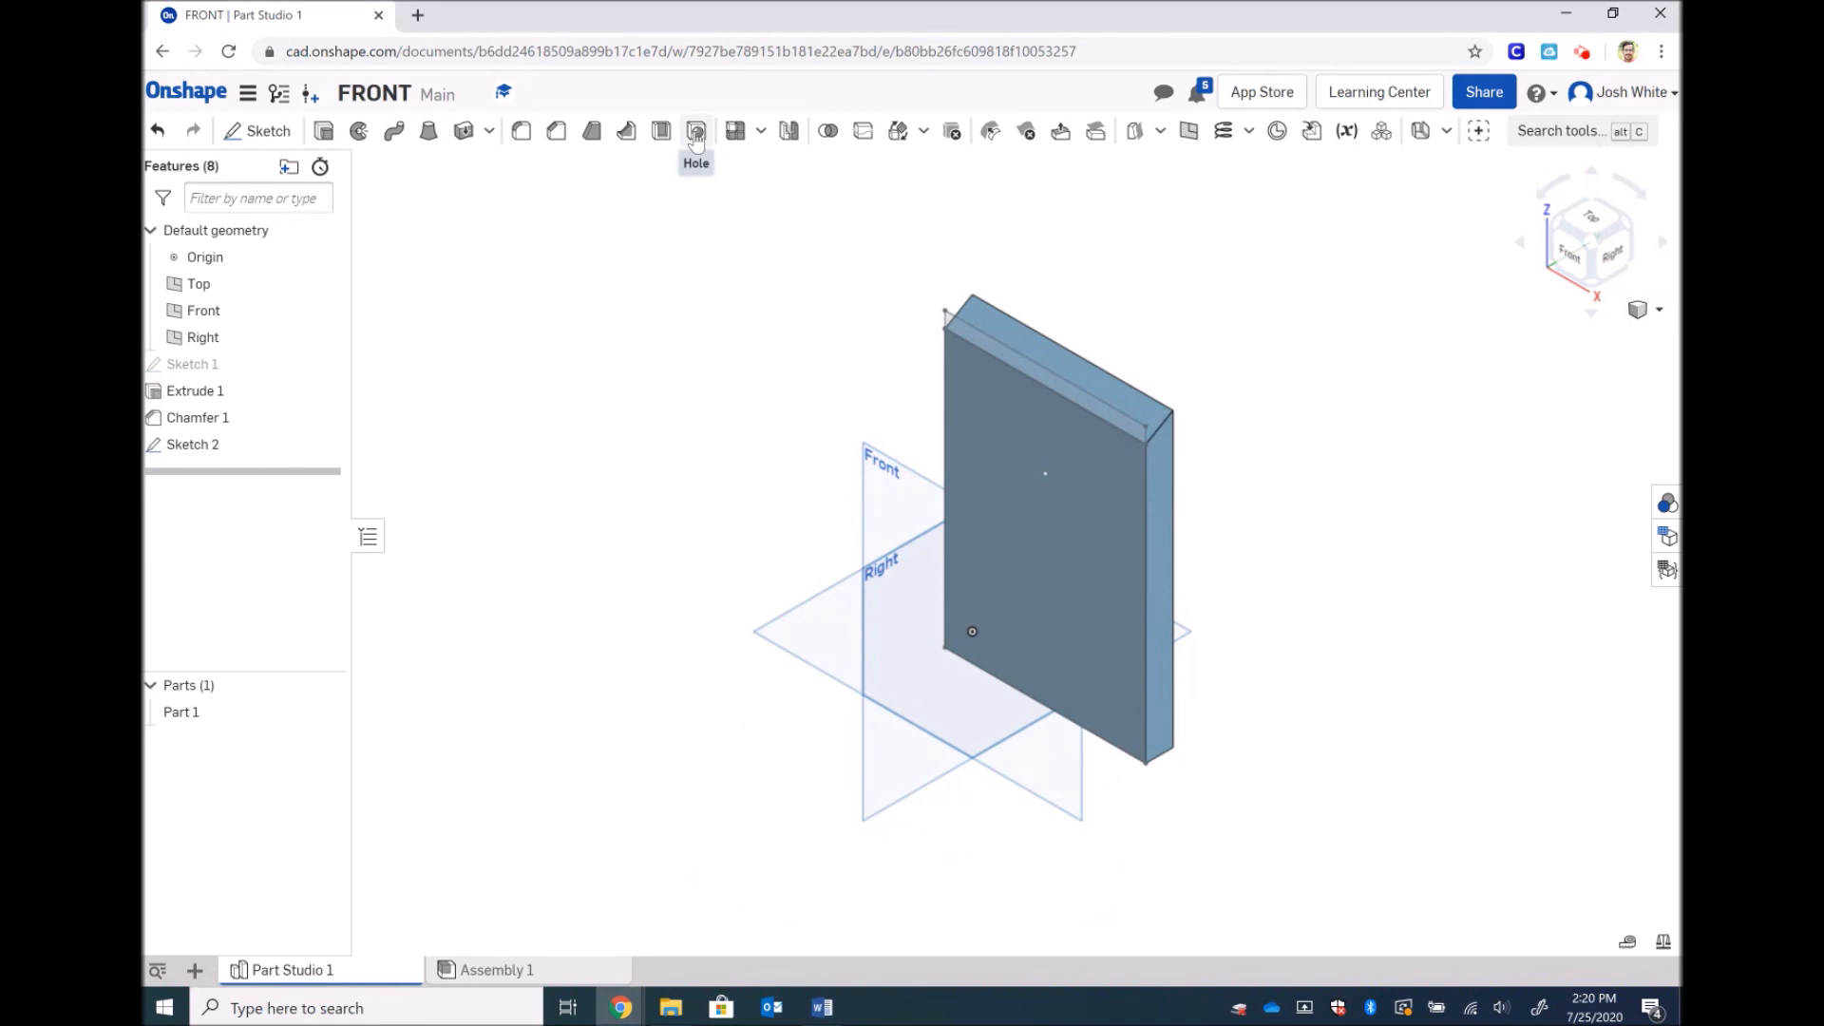
left_click(696, 133)
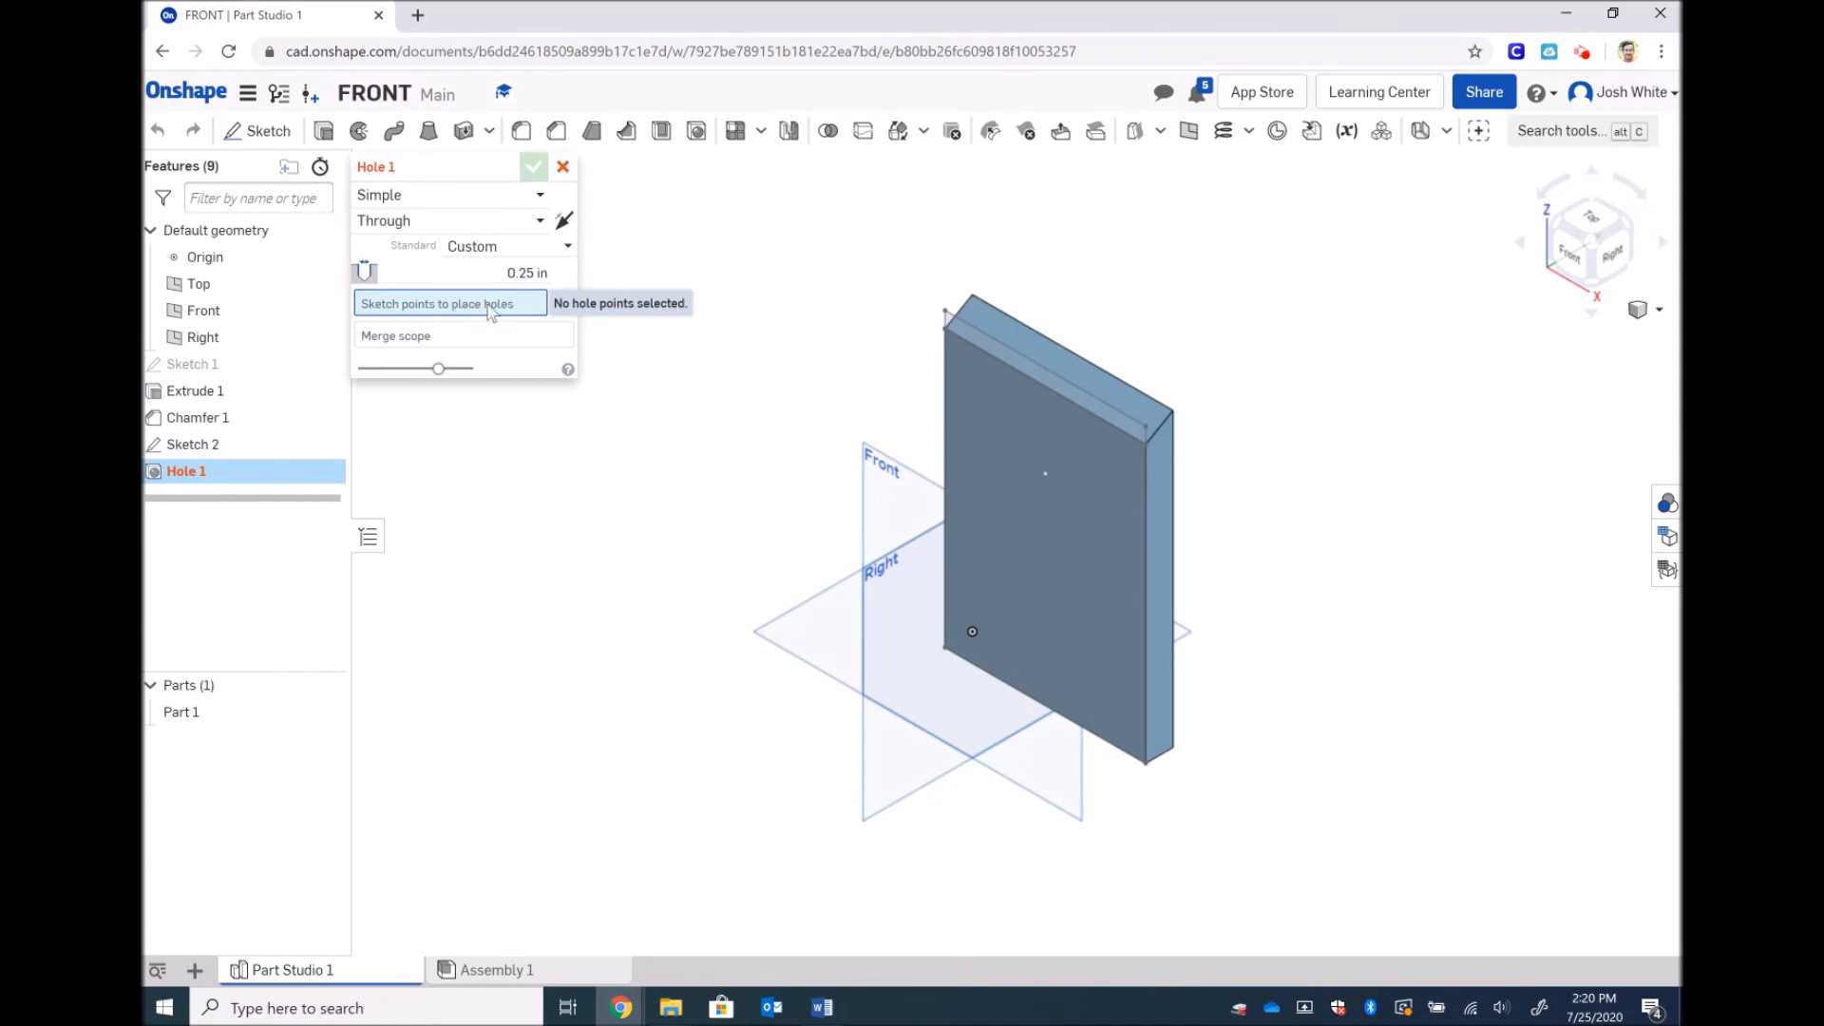
left_click(1044, 475)
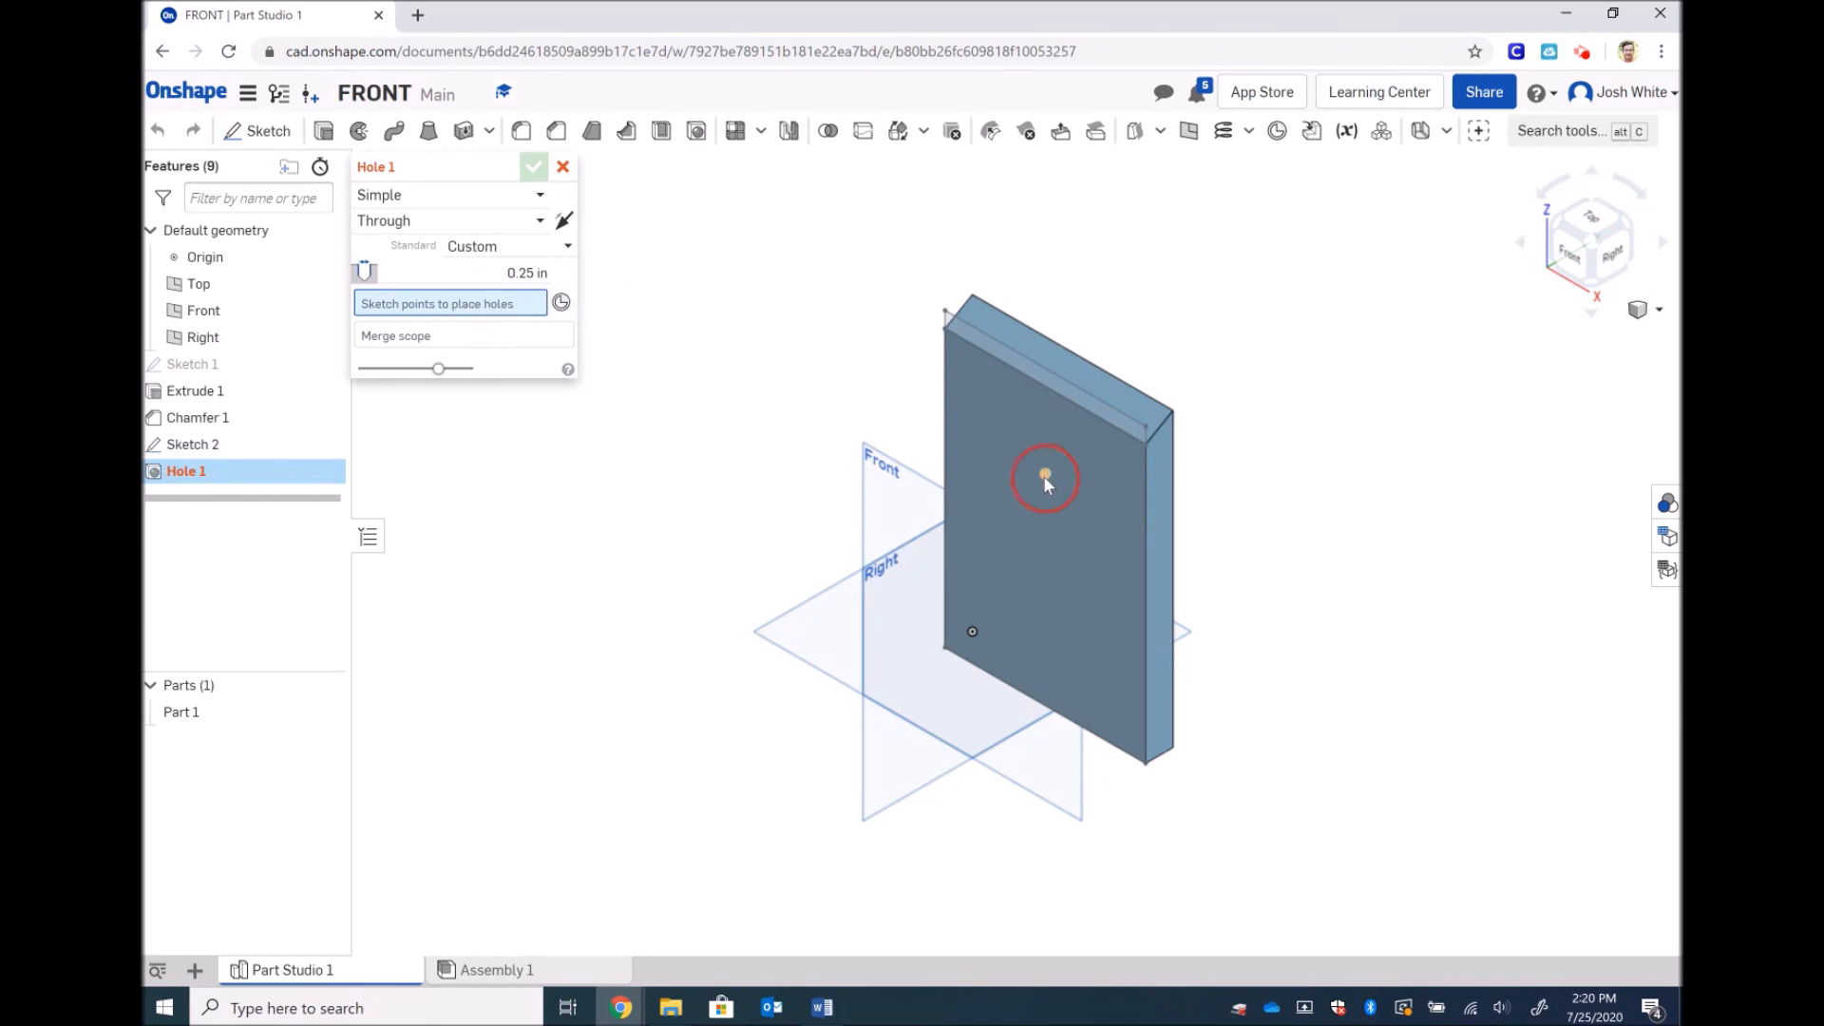
left_click(537, 273)
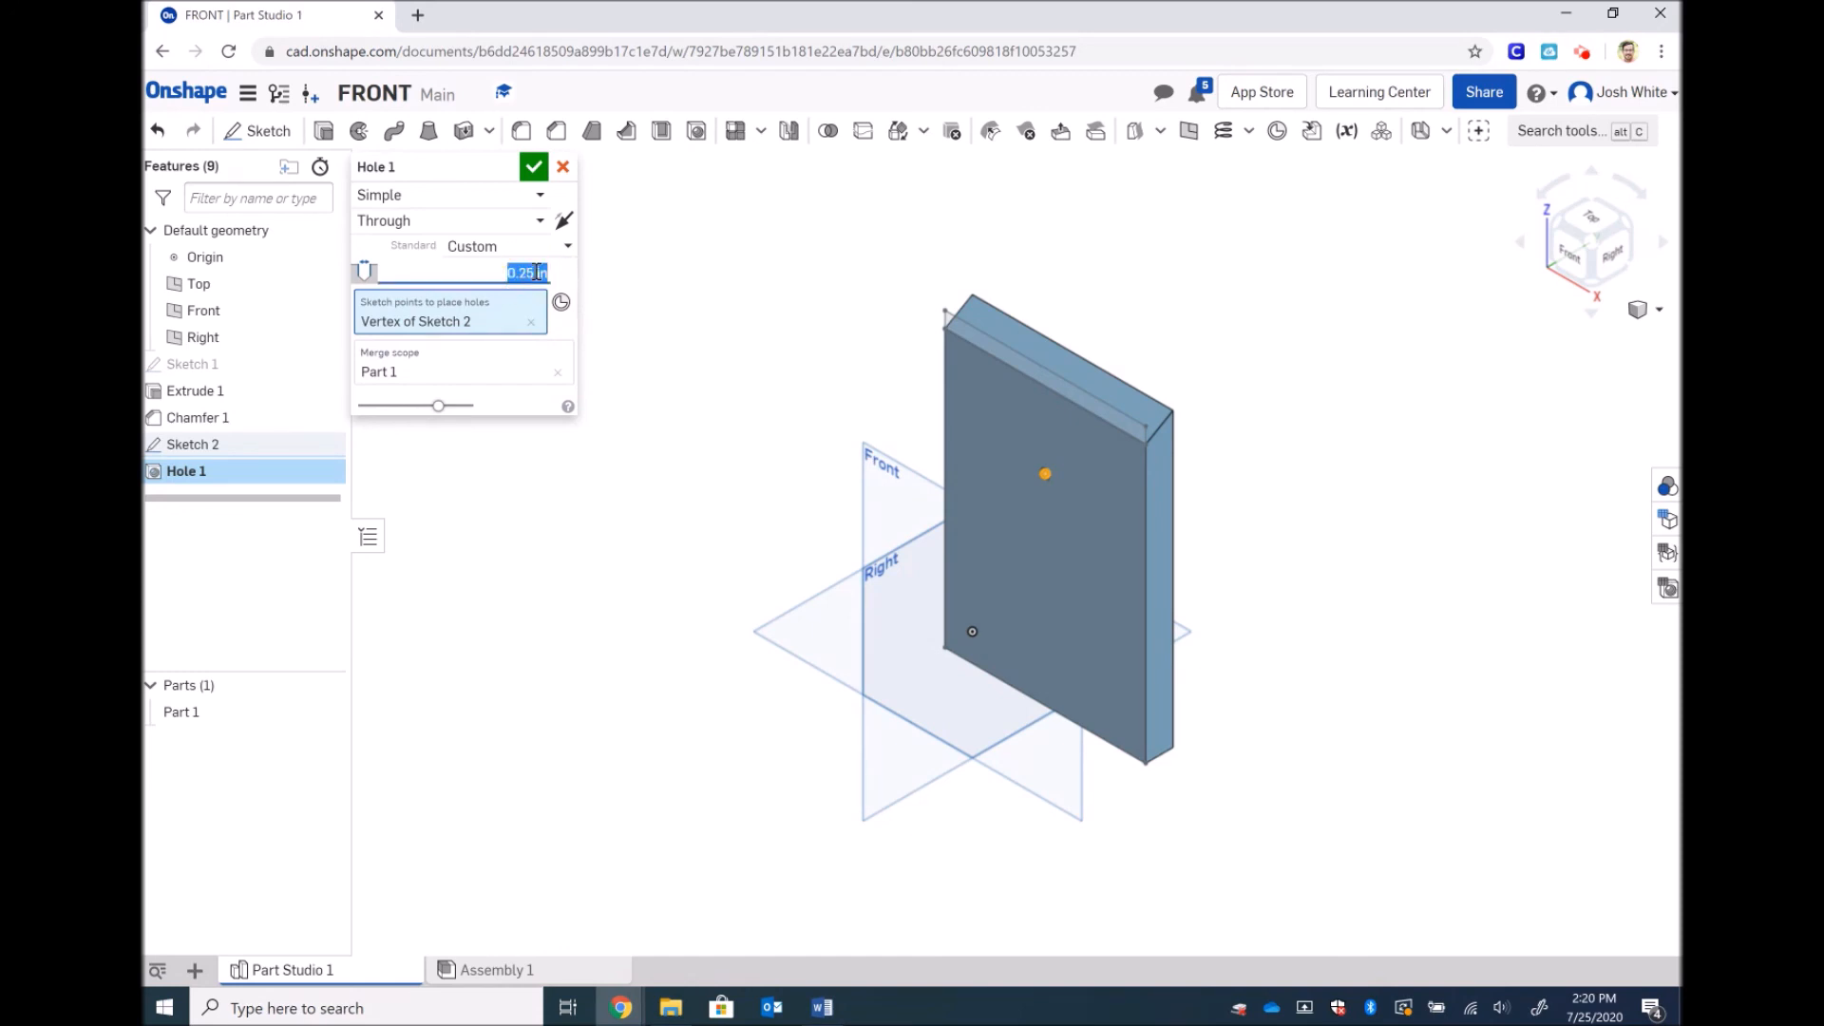
type("2")
key("Return")
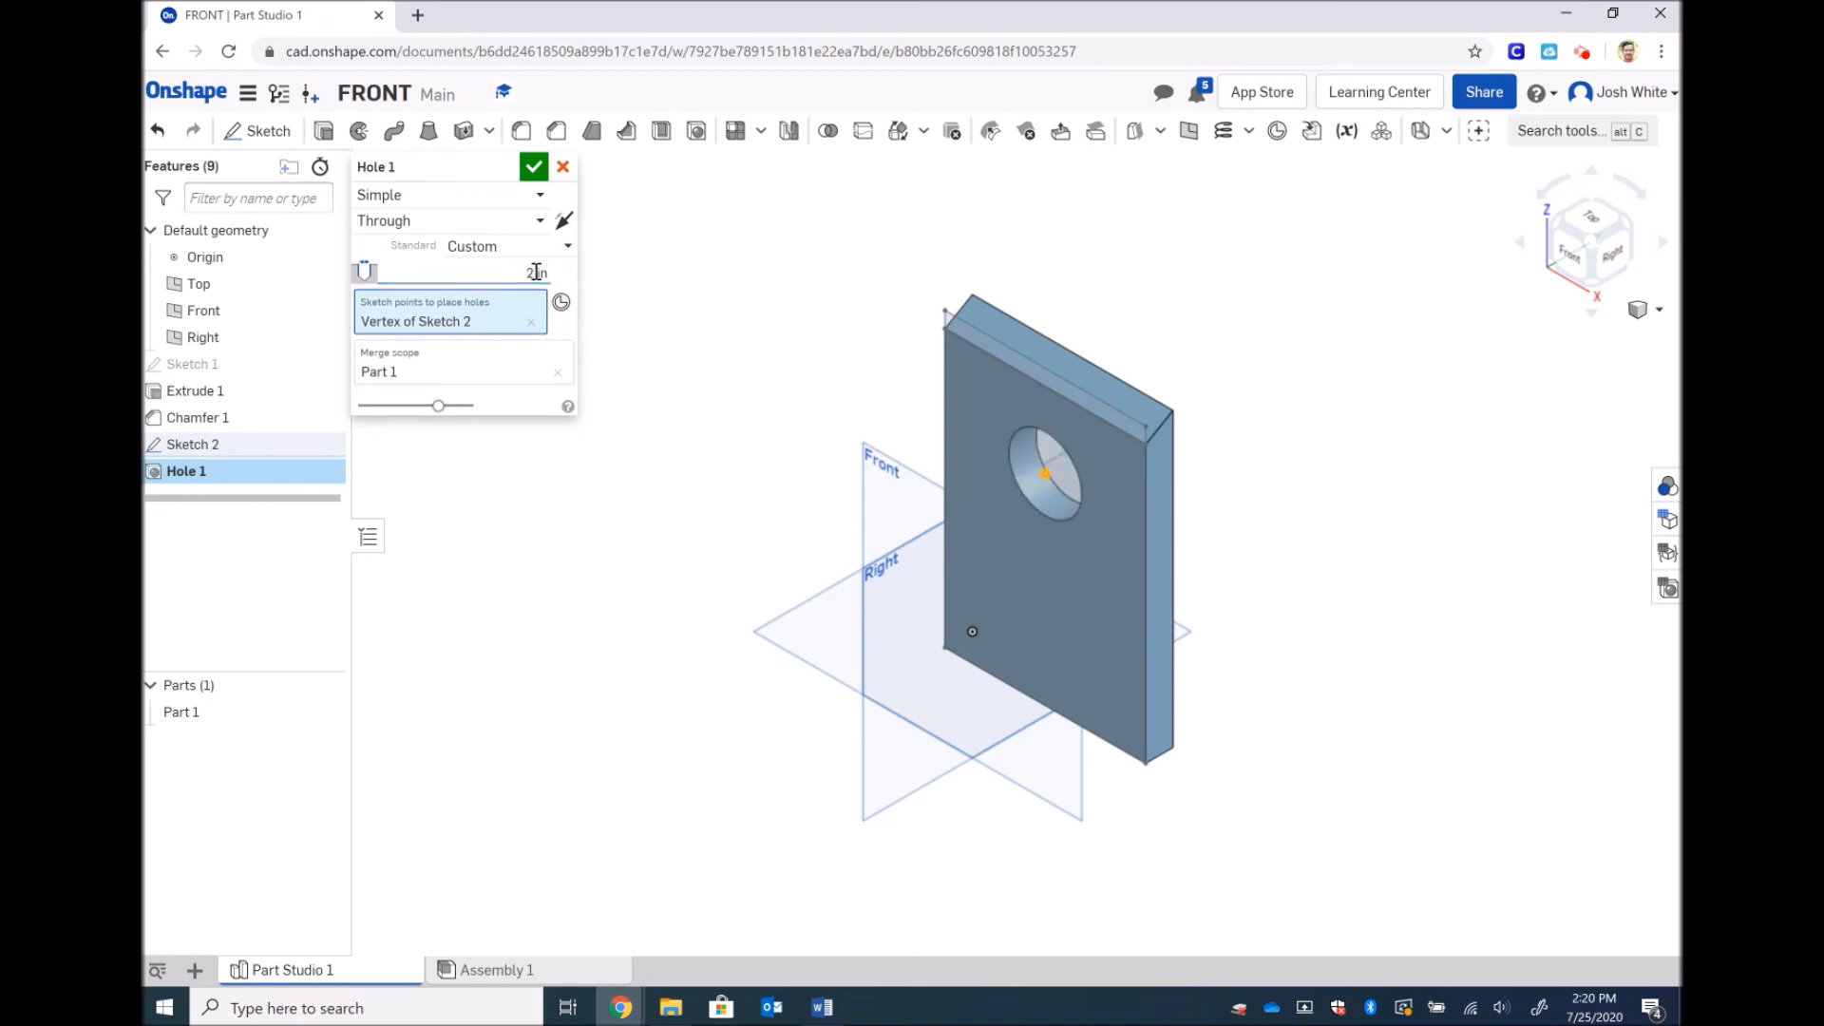
left_click(510, 196)
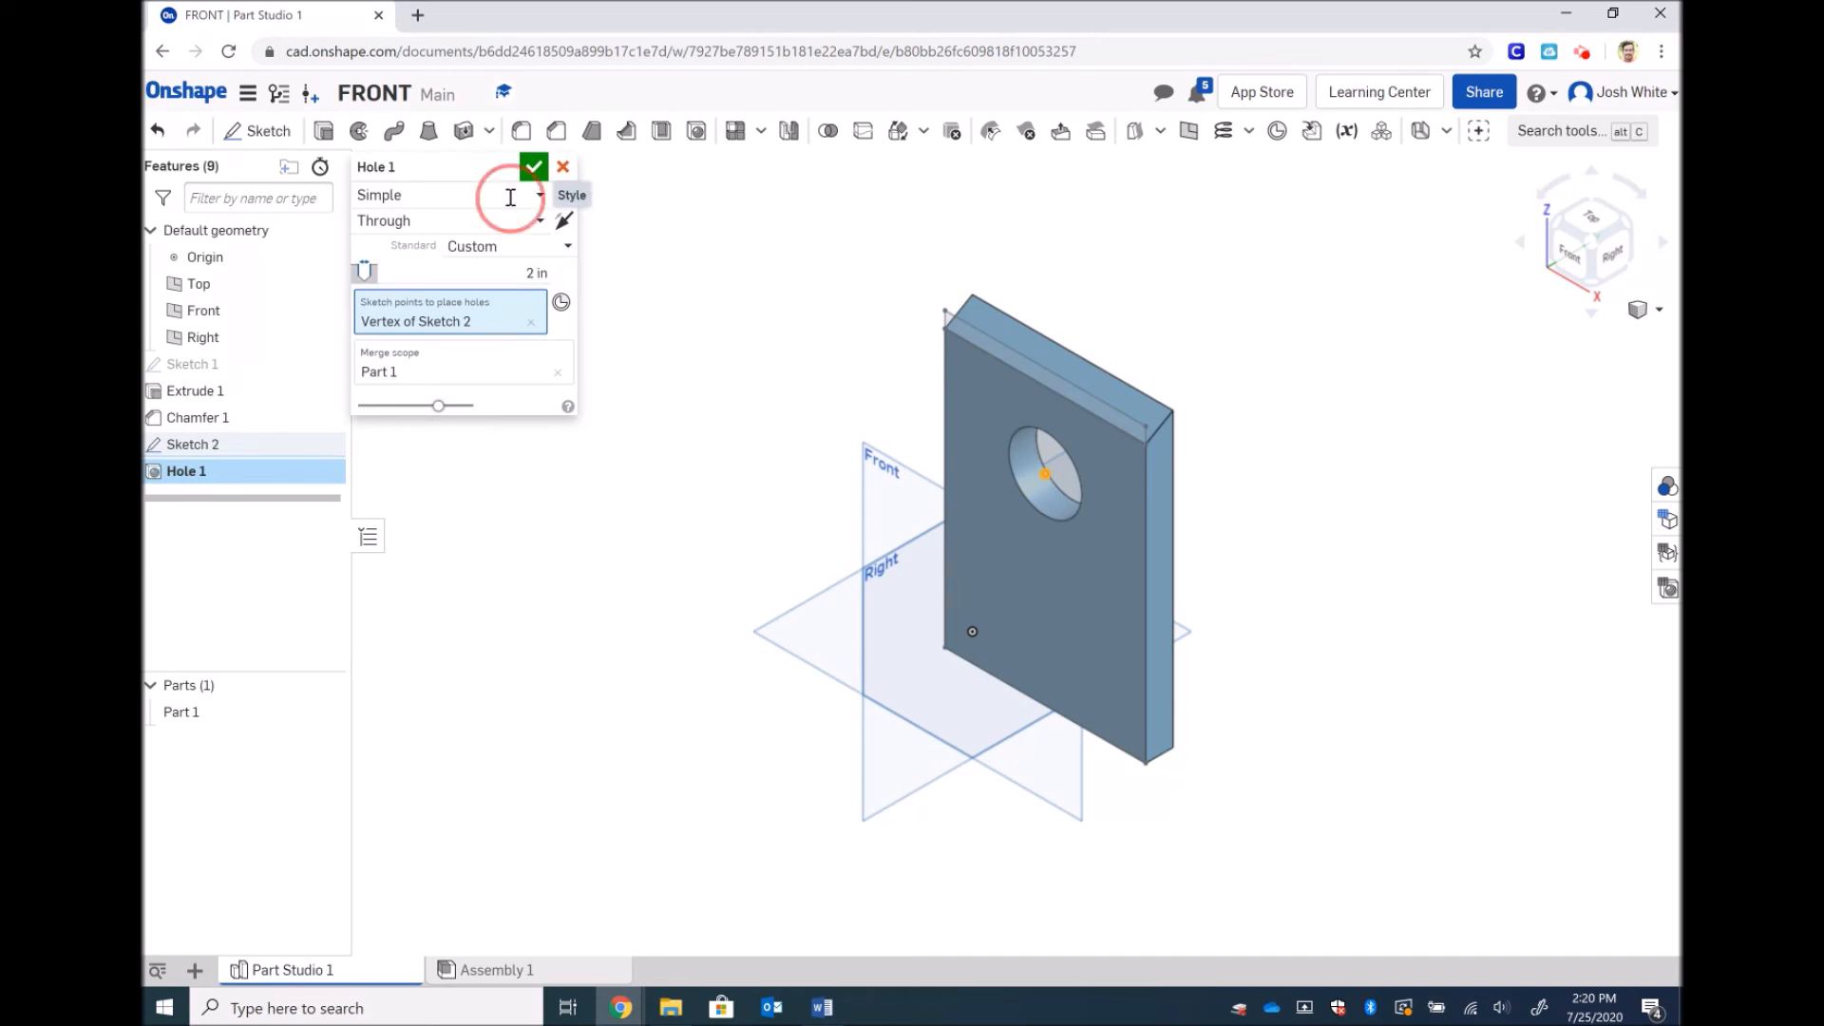
left_click(568, 202)
left_click(546, 219)
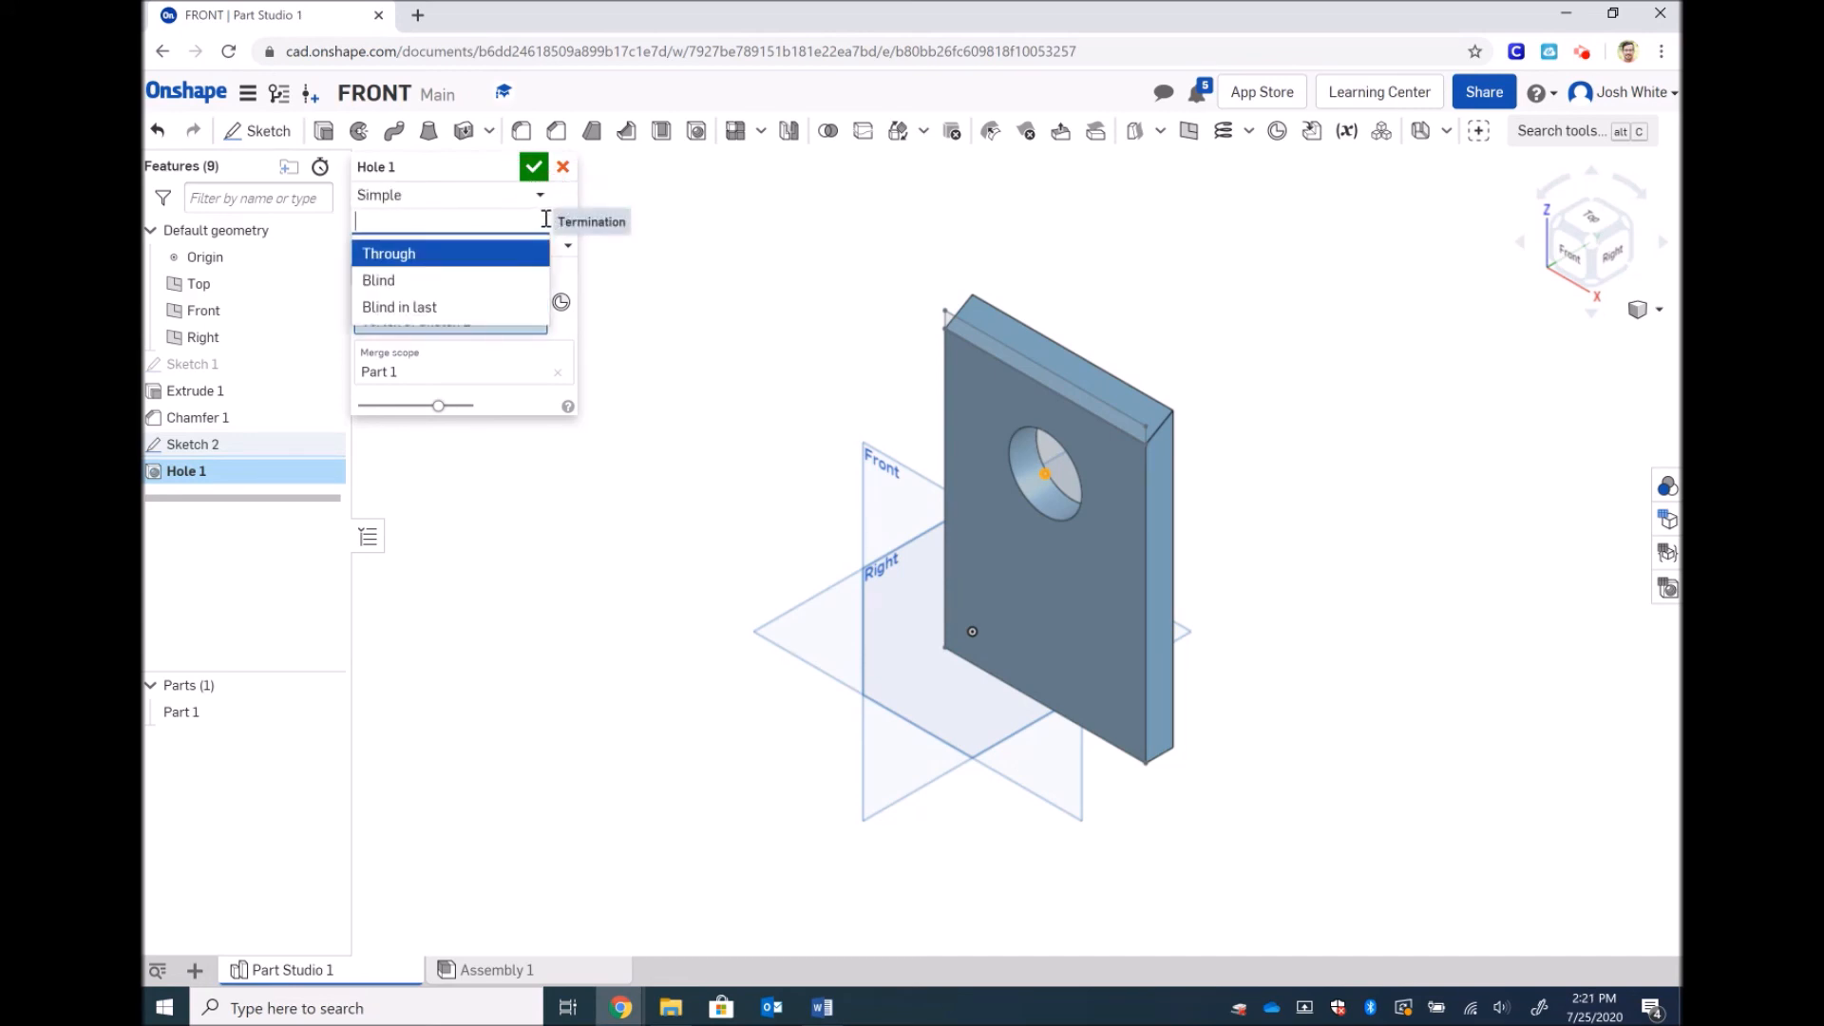
left_click(554, 211)
left_click(535, 169)
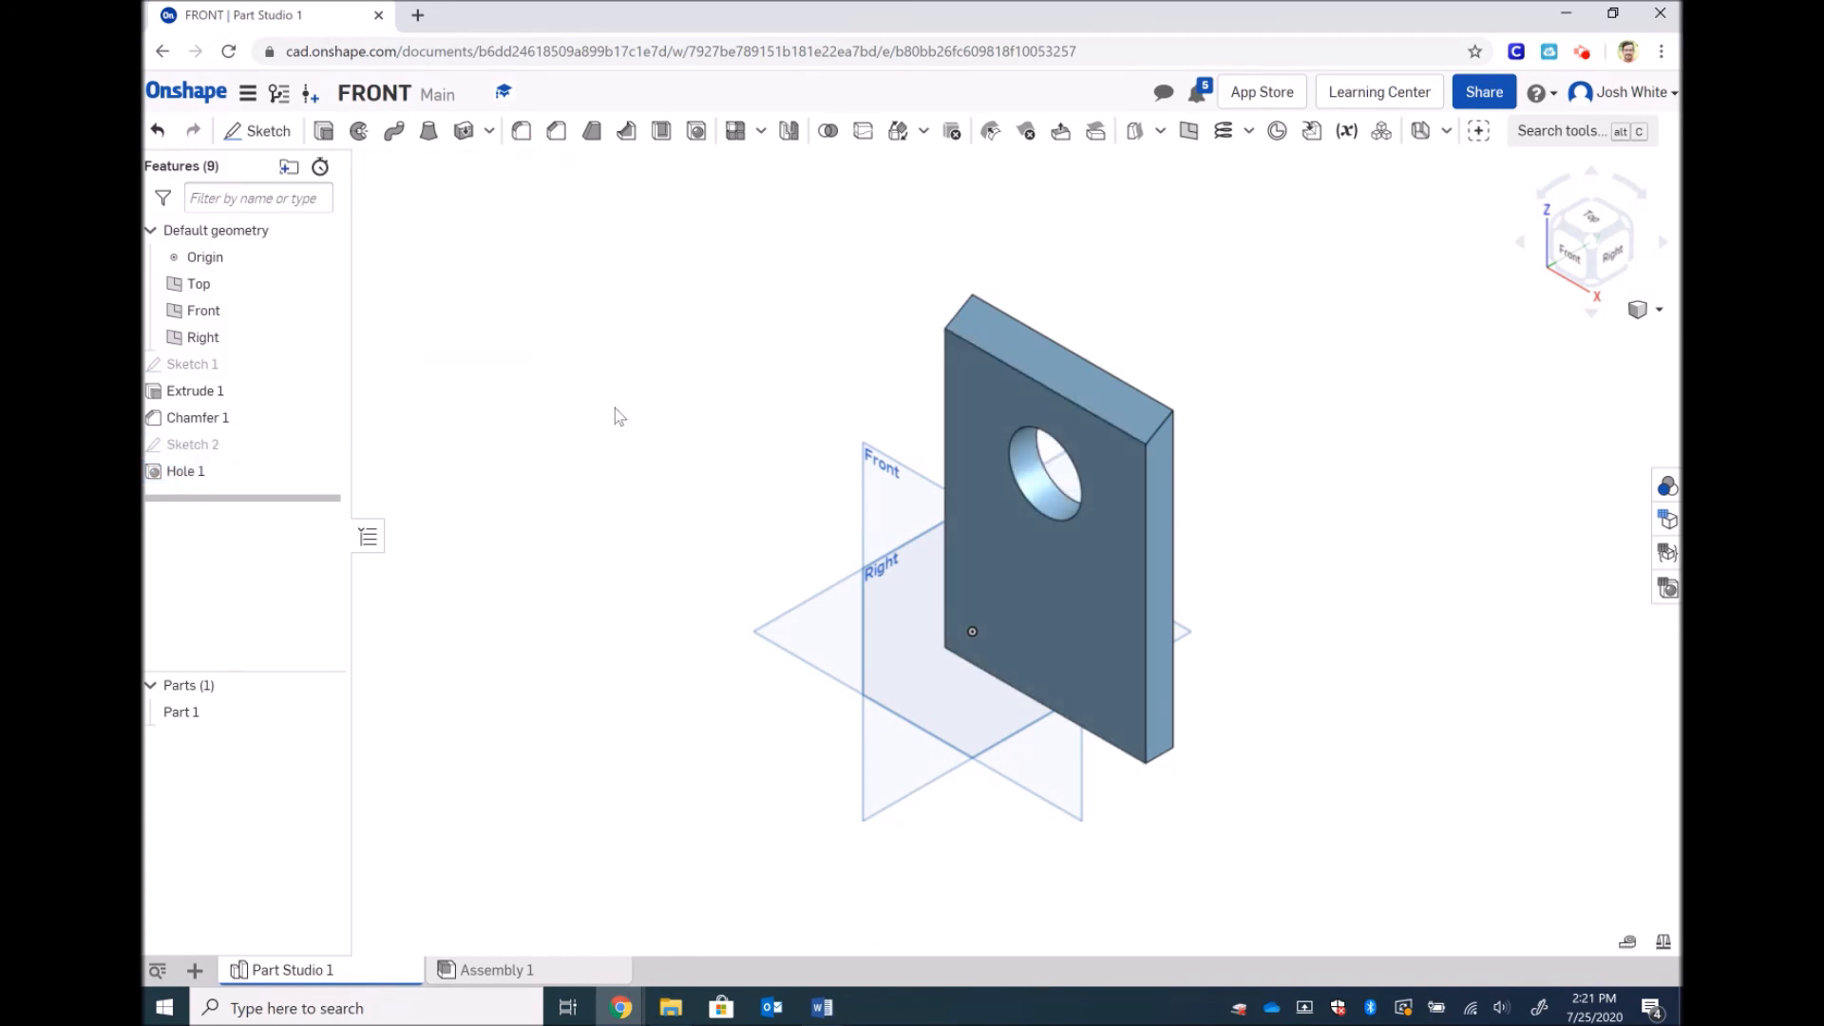
Step: Export the part studio as a STEP file named Front and save it to the Downloads folder
right_click(346, 976)
left_click(333, 945)
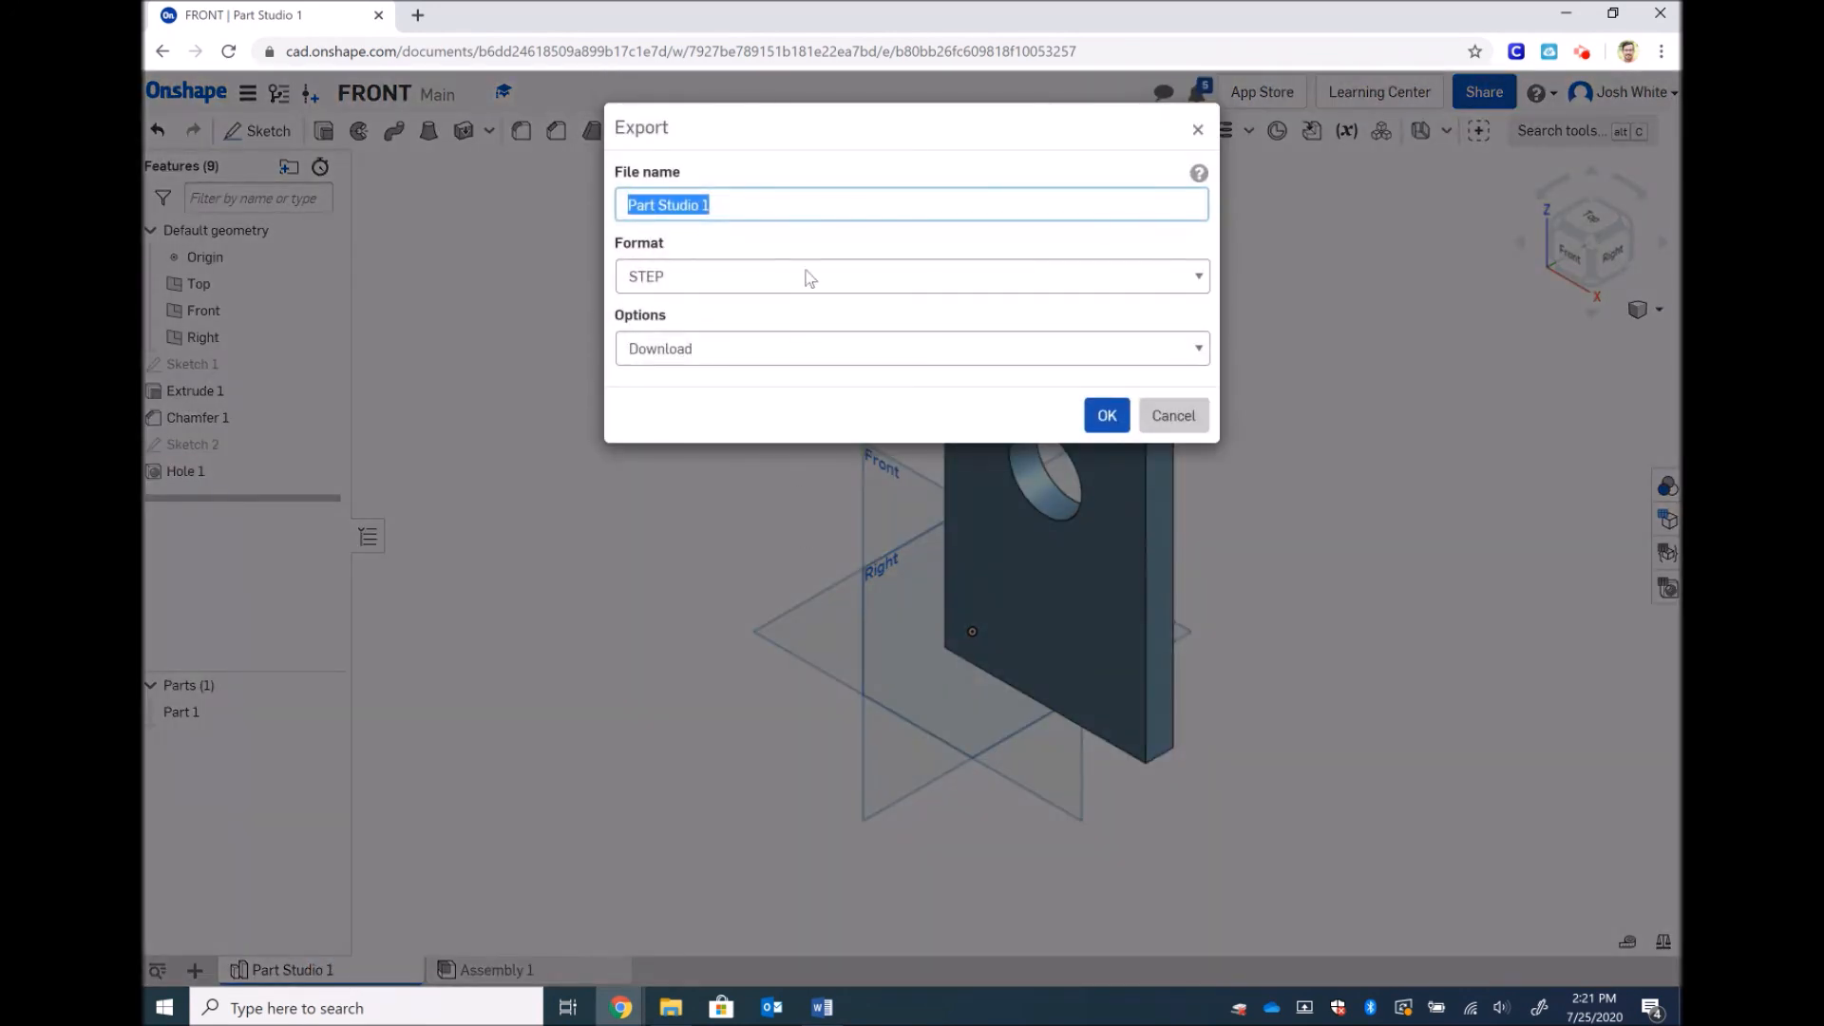
type("Front")
left_click(1107, 415)
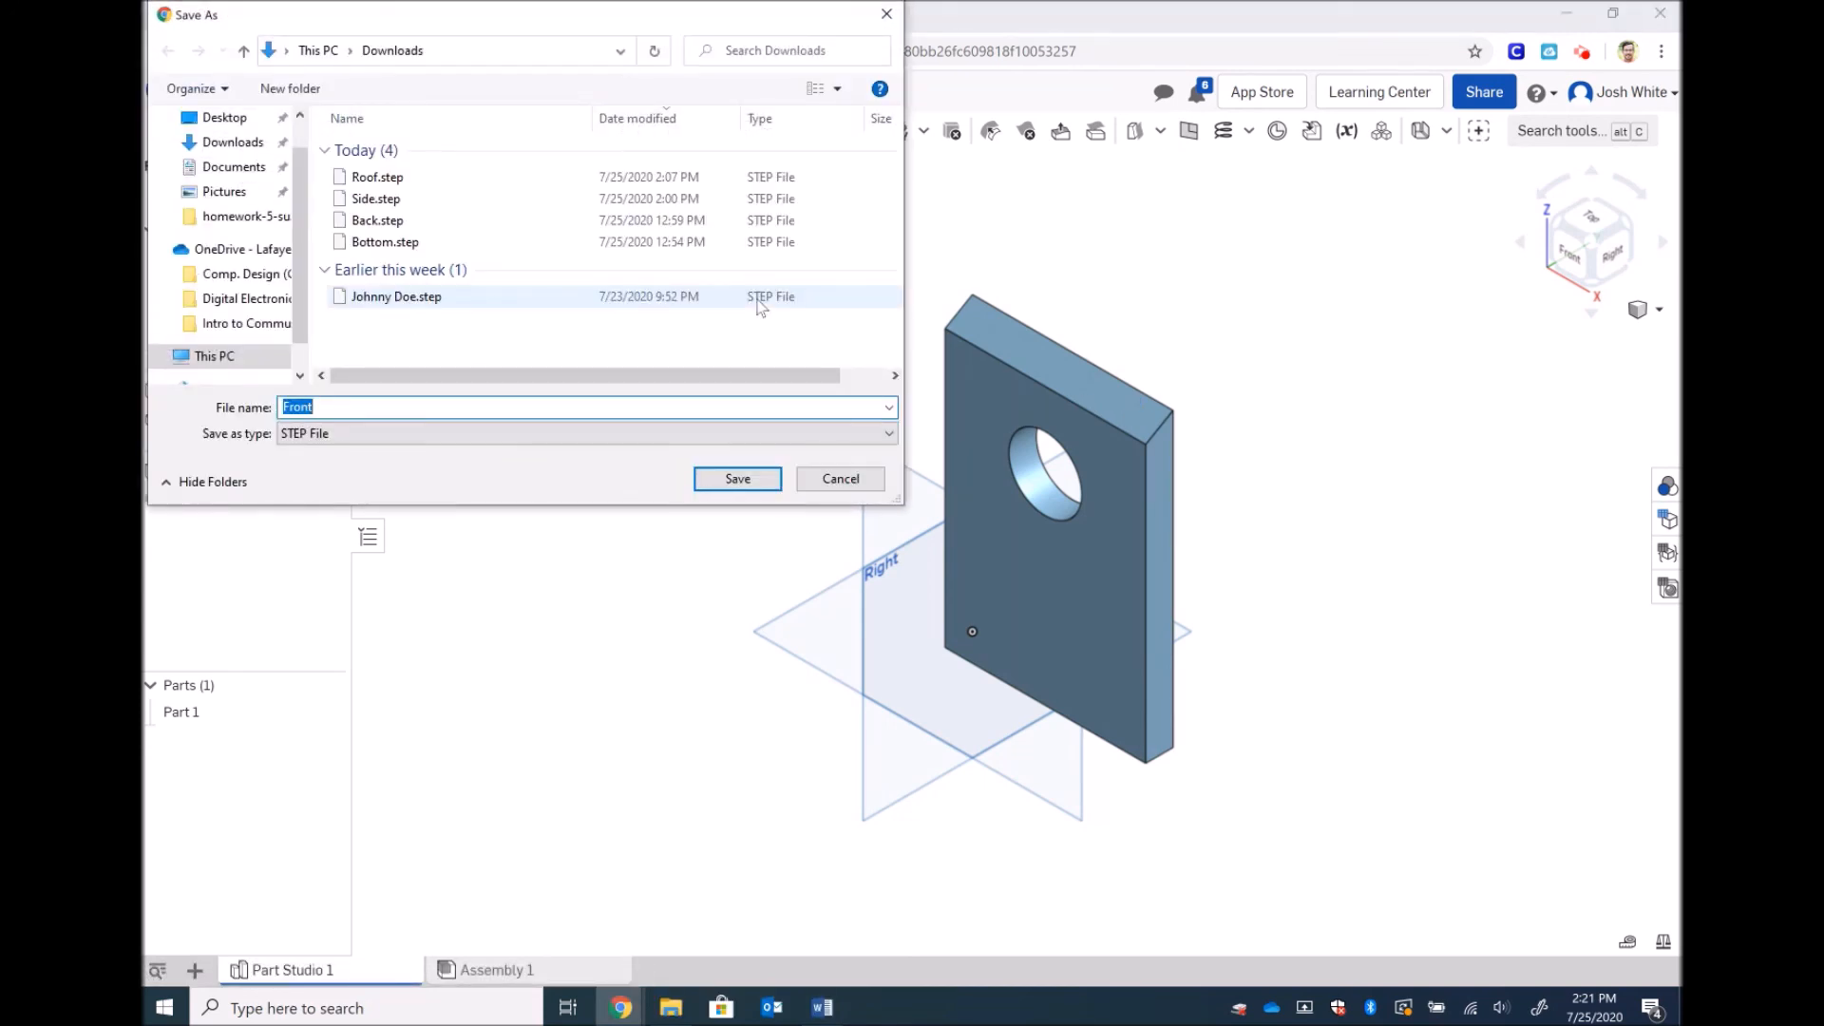
left_click(739, 479)
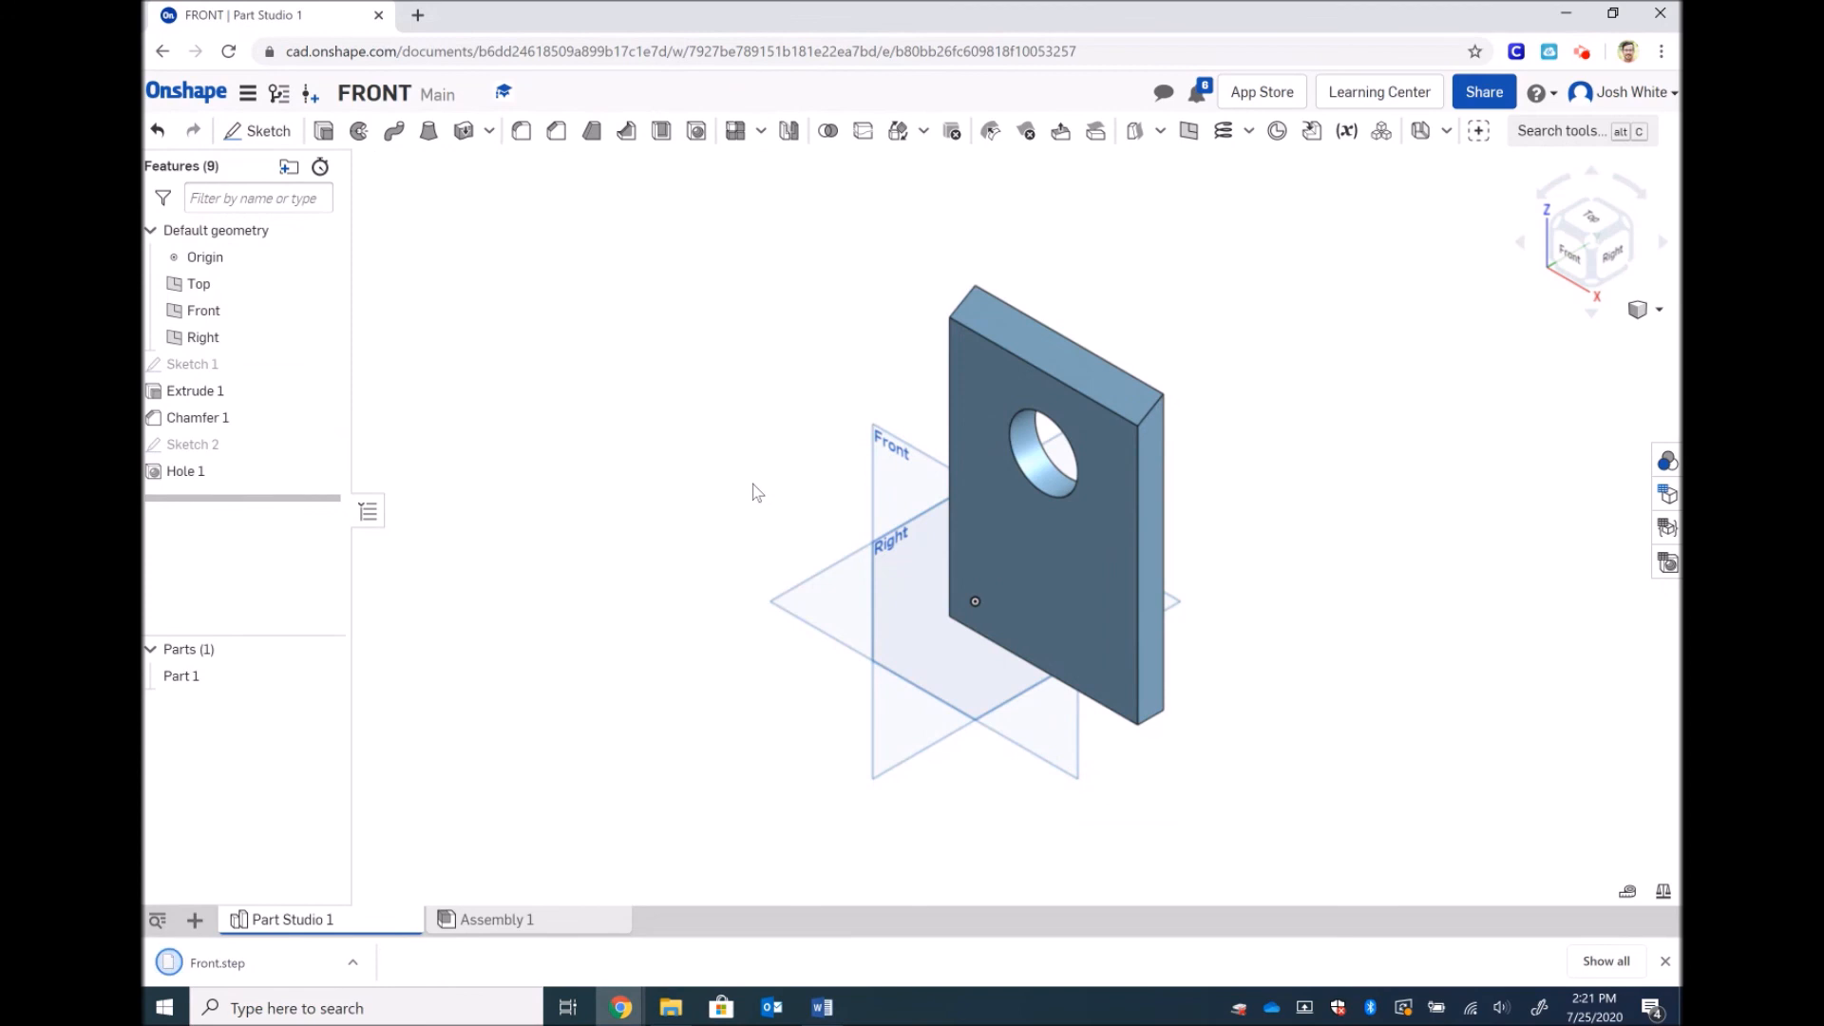